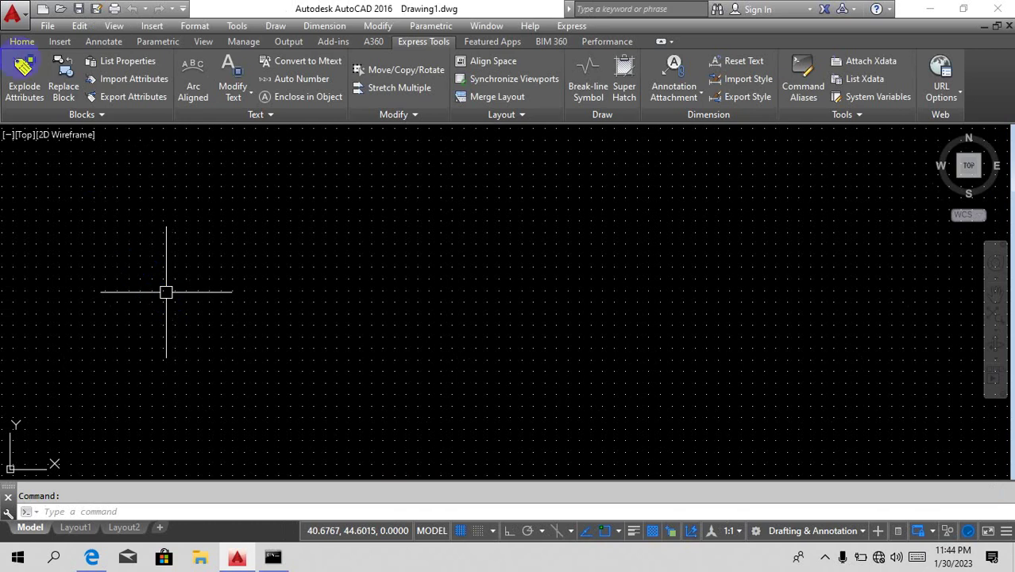
Set the drawing units' insertion scale to Meters.
click(22, 44)
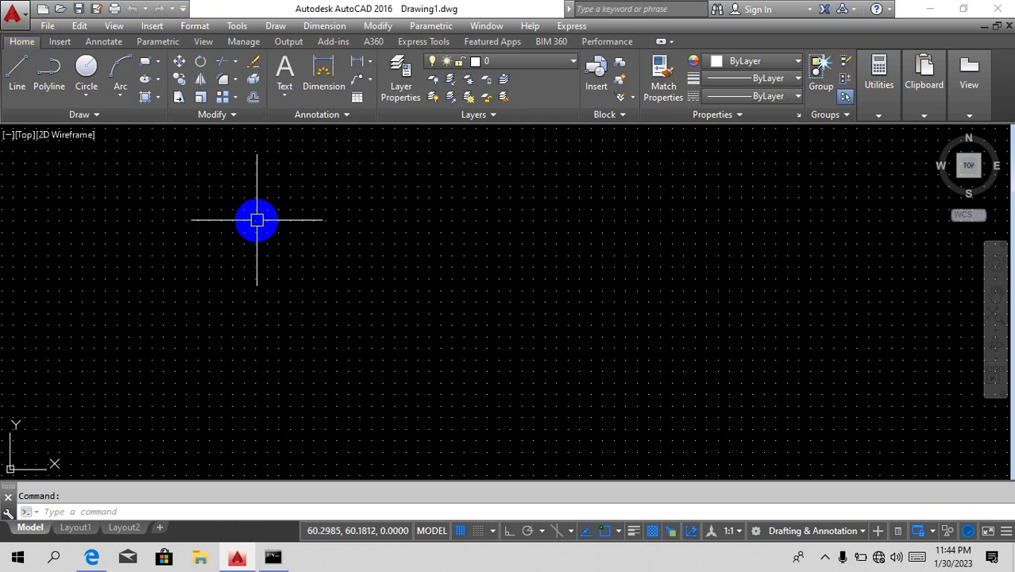
text(un)
key(Return)
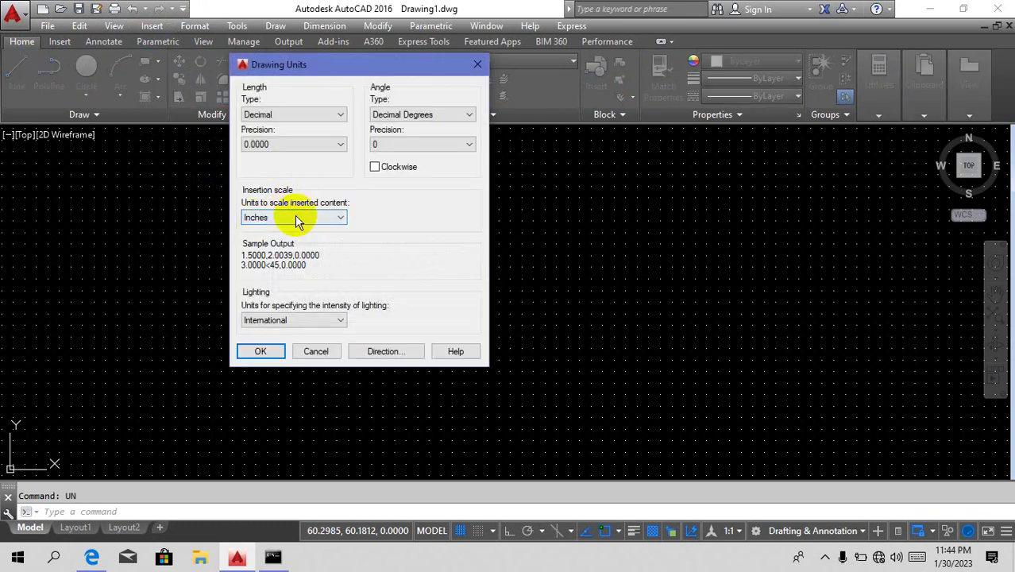
click(294, 217)
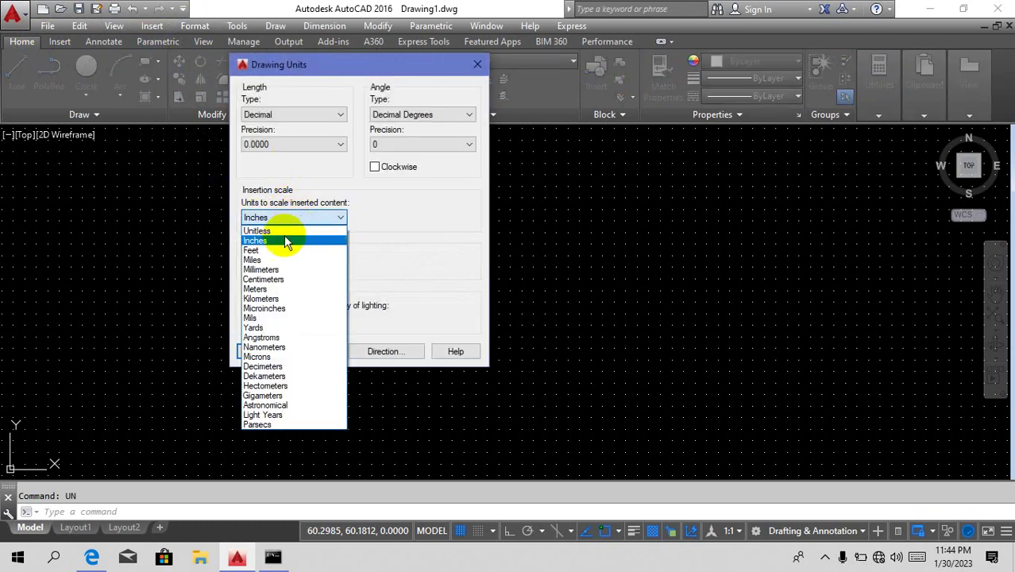
click(293, 290)
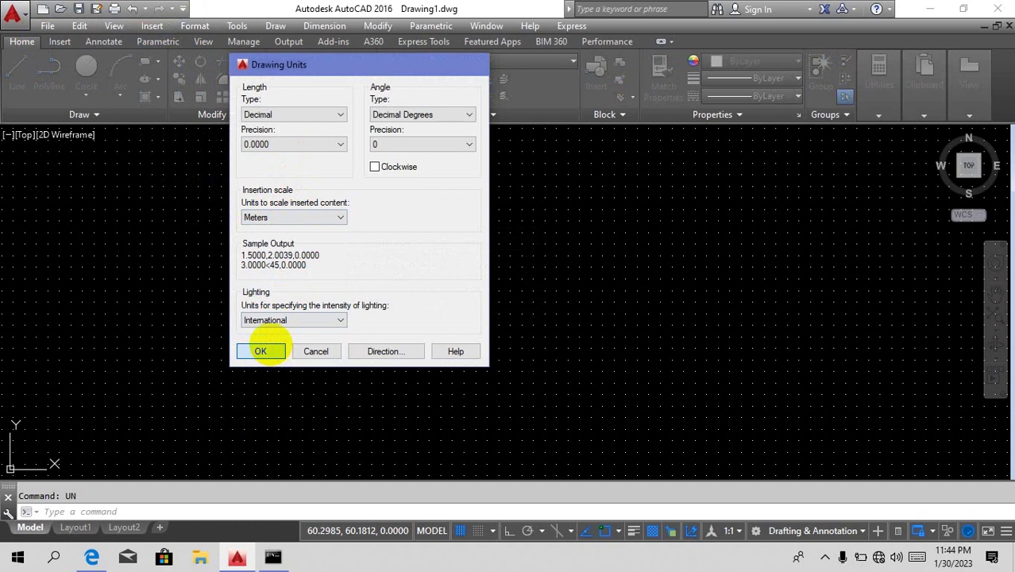
click(268, 351)
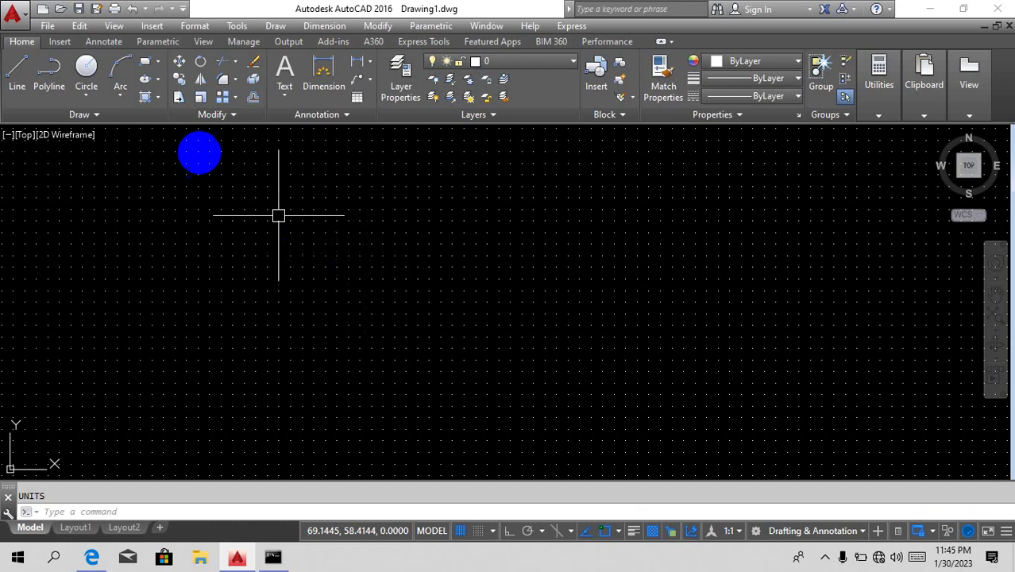
click(195, 26)
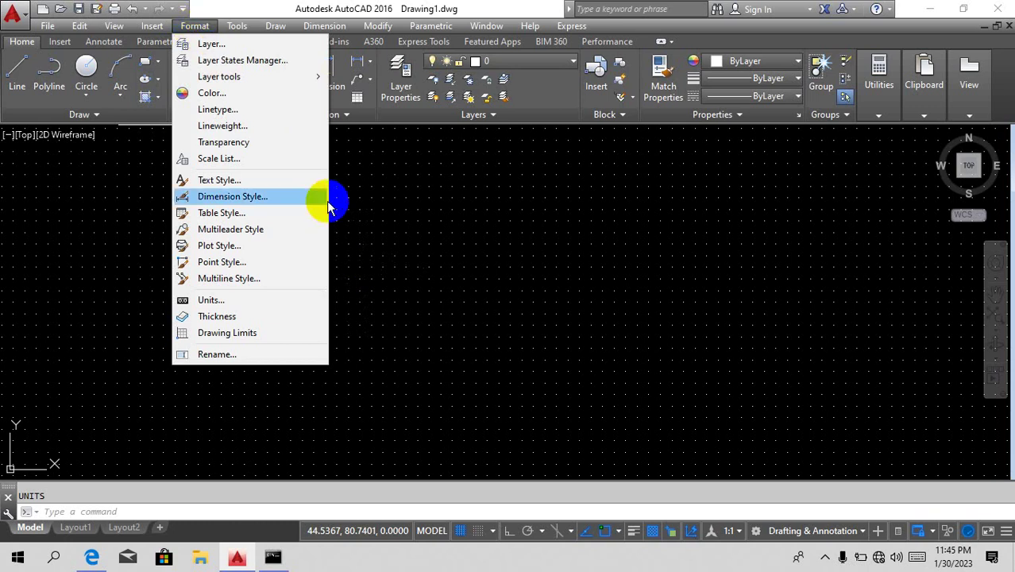
click(390, 200)
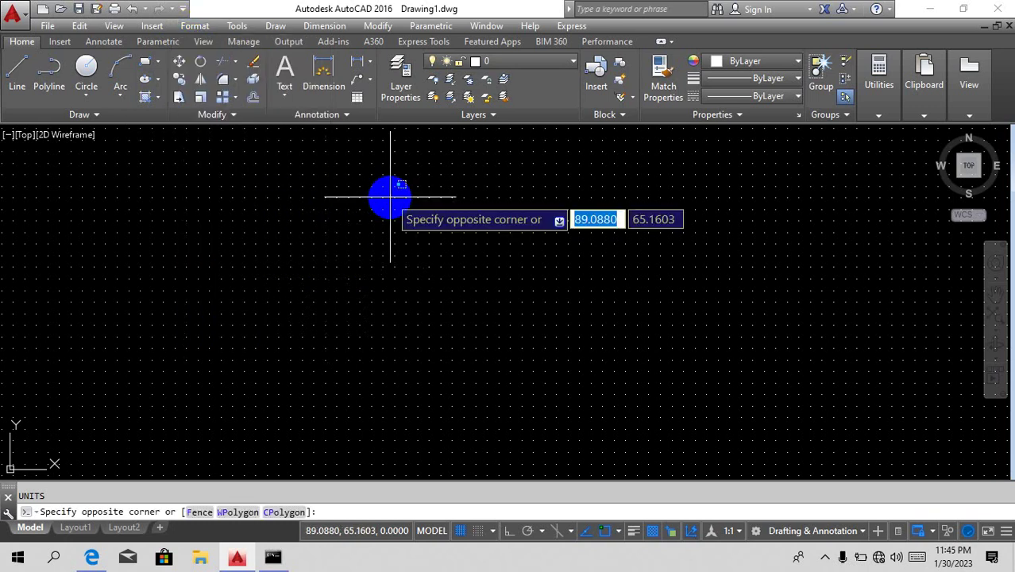
key(Escape)
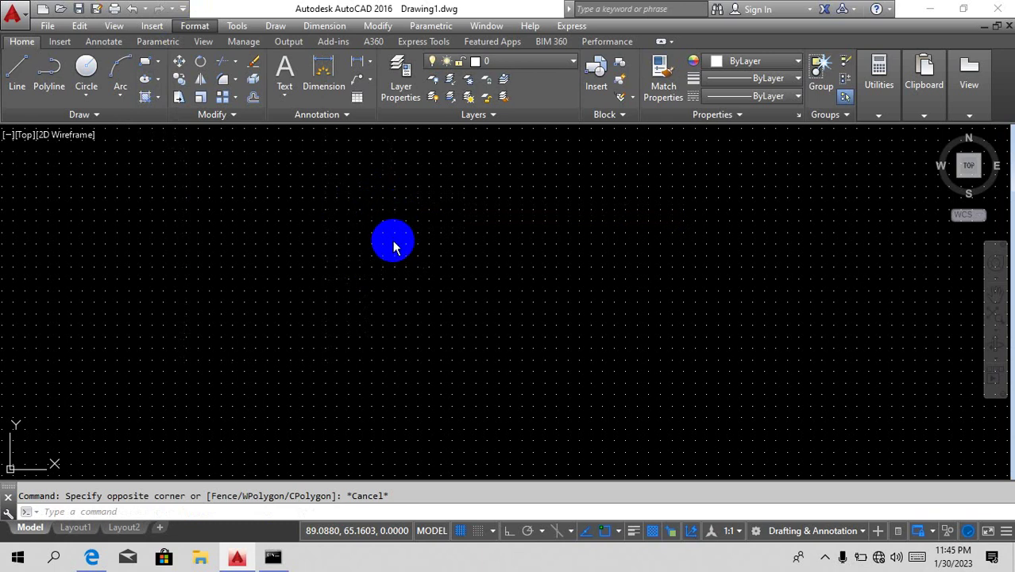
click(406, 248)
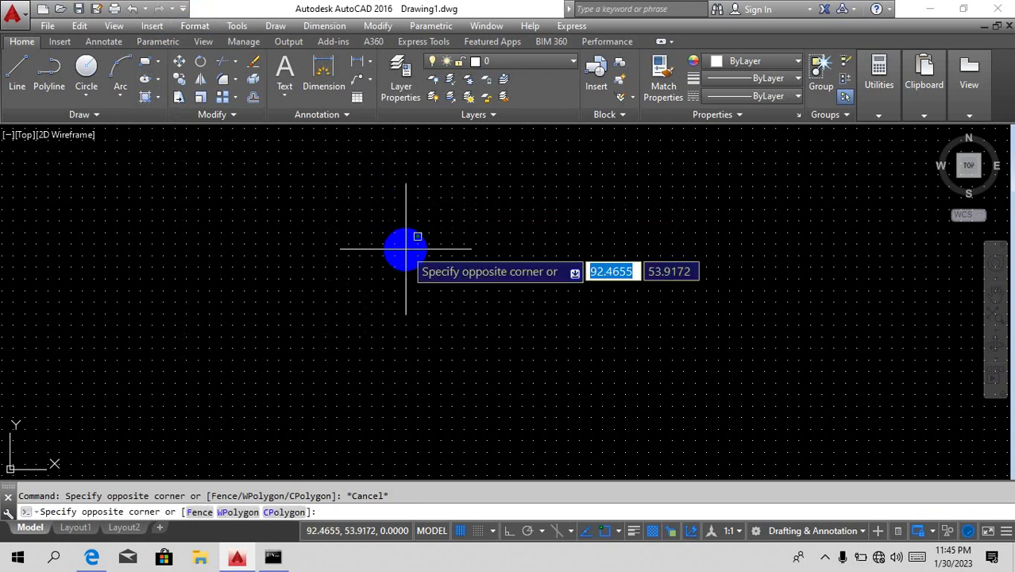
key(Escape)
text(li)
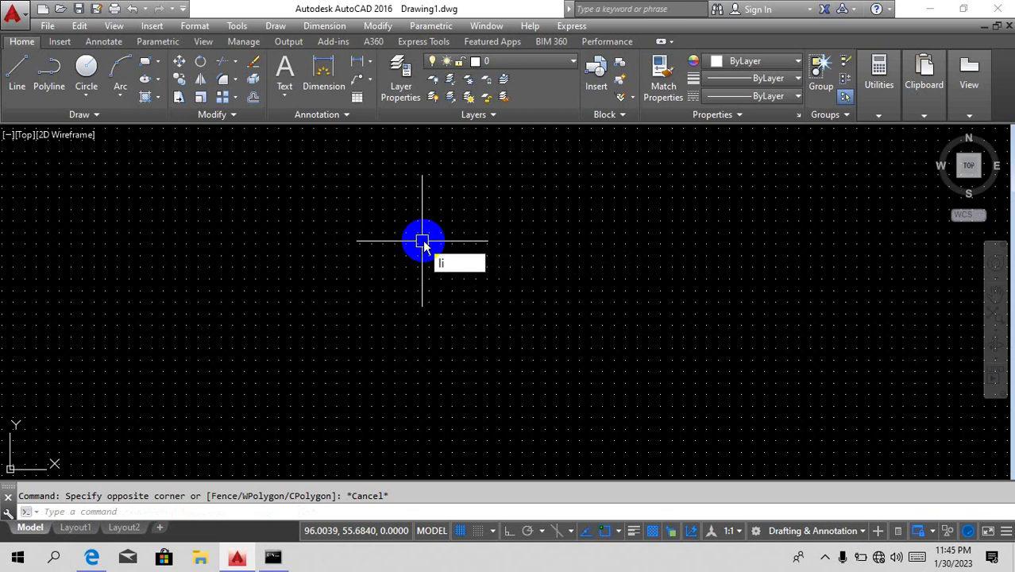
text(m)
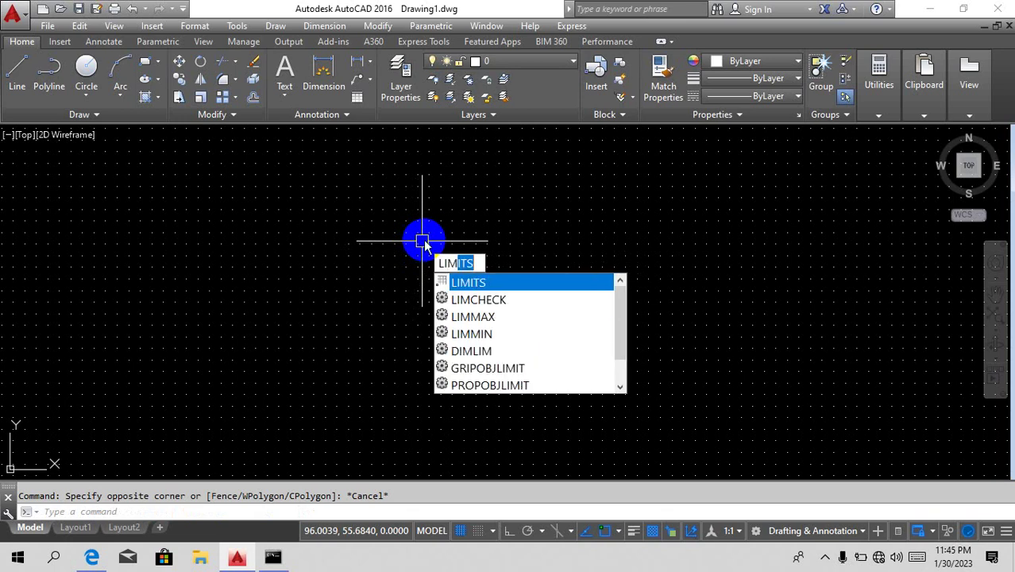
key(Return)
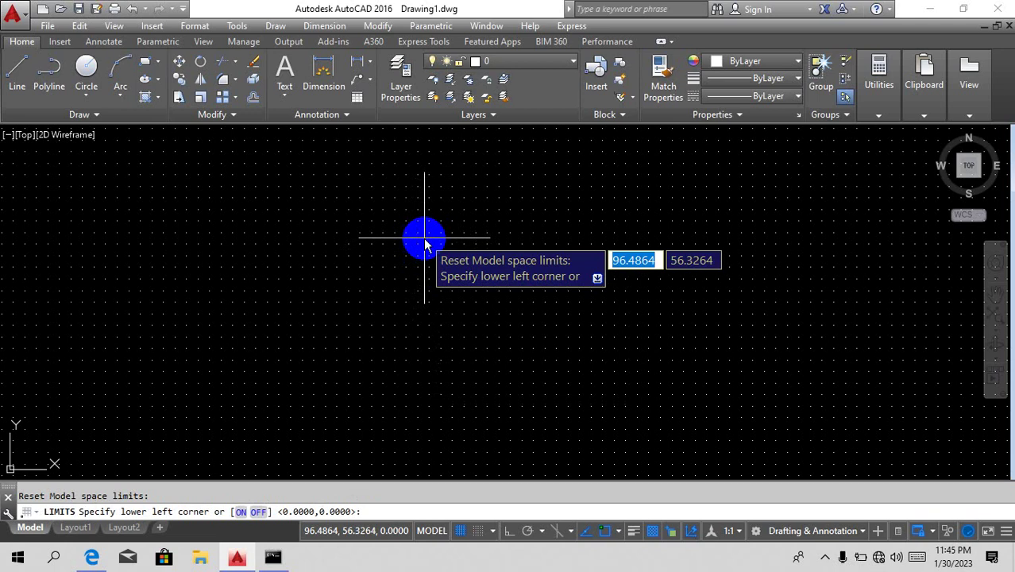
text(0)
key(Return)
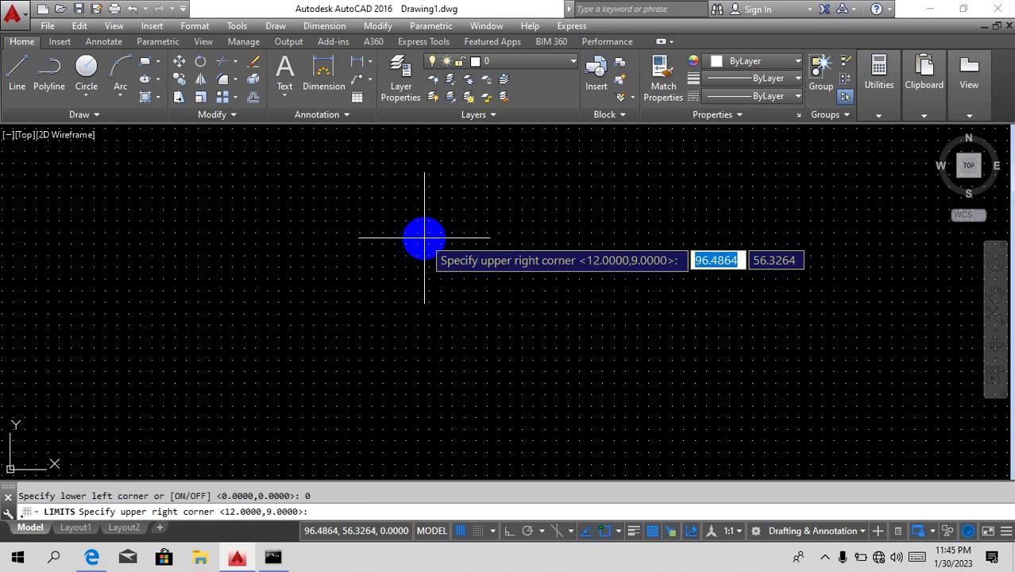
key(Escape)
Set the model space limits to lower-left corner 0,0 and upper-right corner 100,100, and show the whole drawing area.
text(LI)
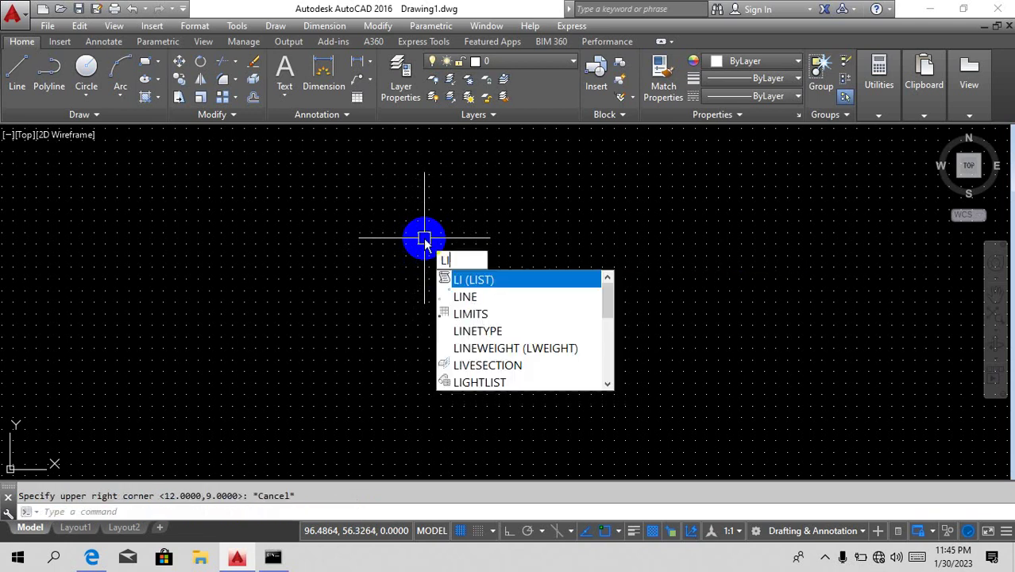
text(mits)
key(Return)
text(0)
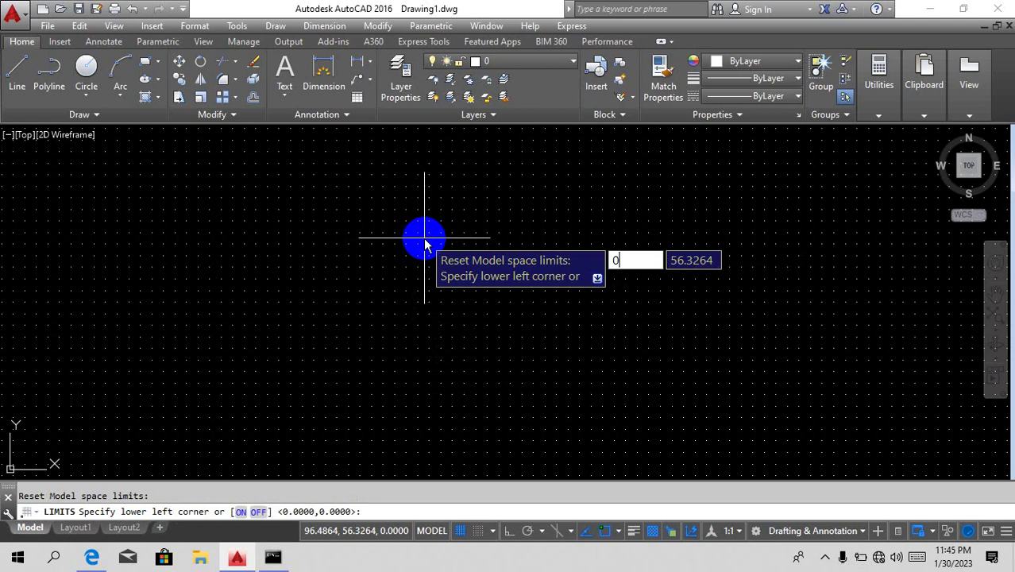
key(Tab)
text(0)
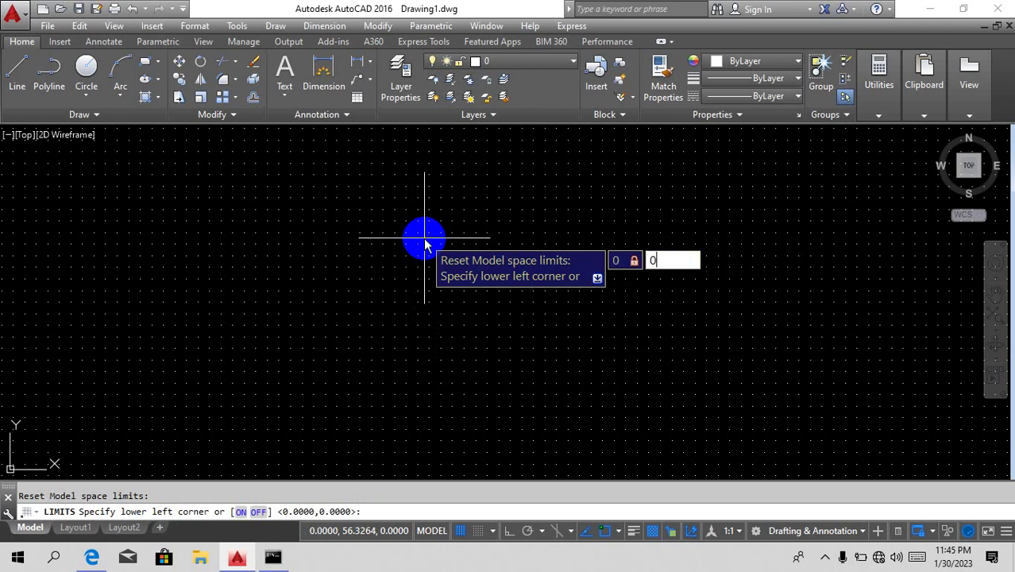
key(Return)
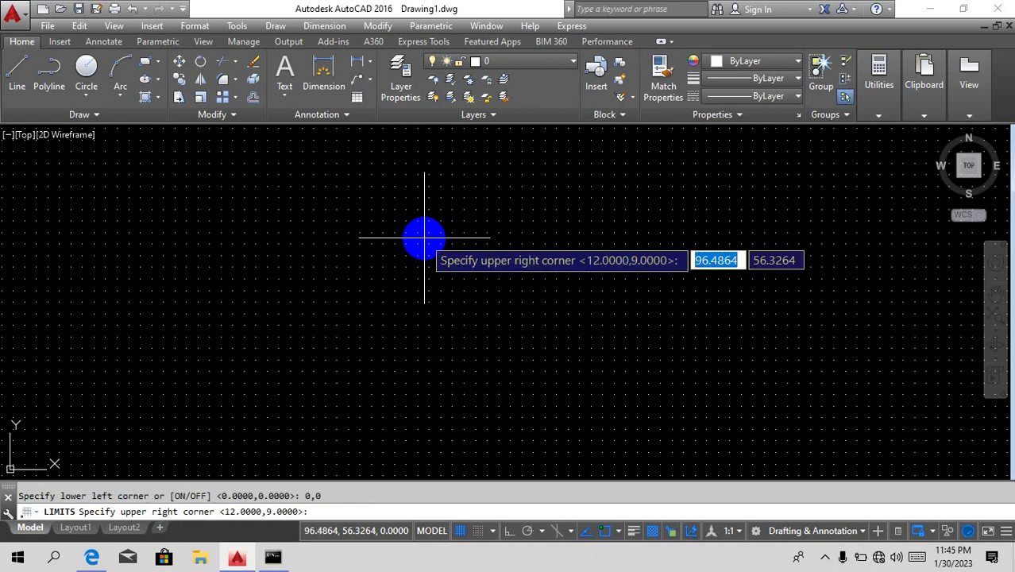
text(100)
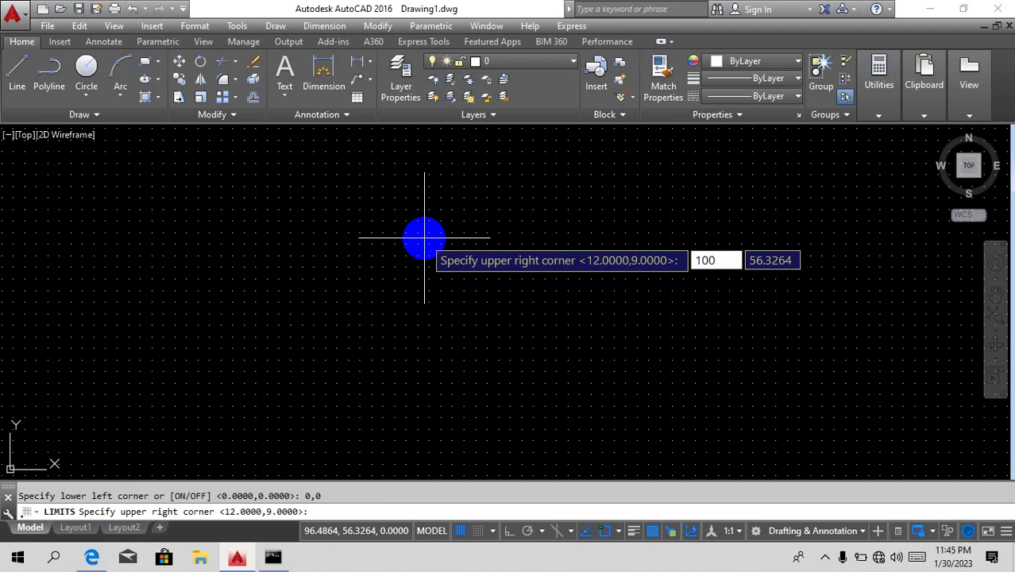
key(Tab)
key(BackSpace)
text(100)
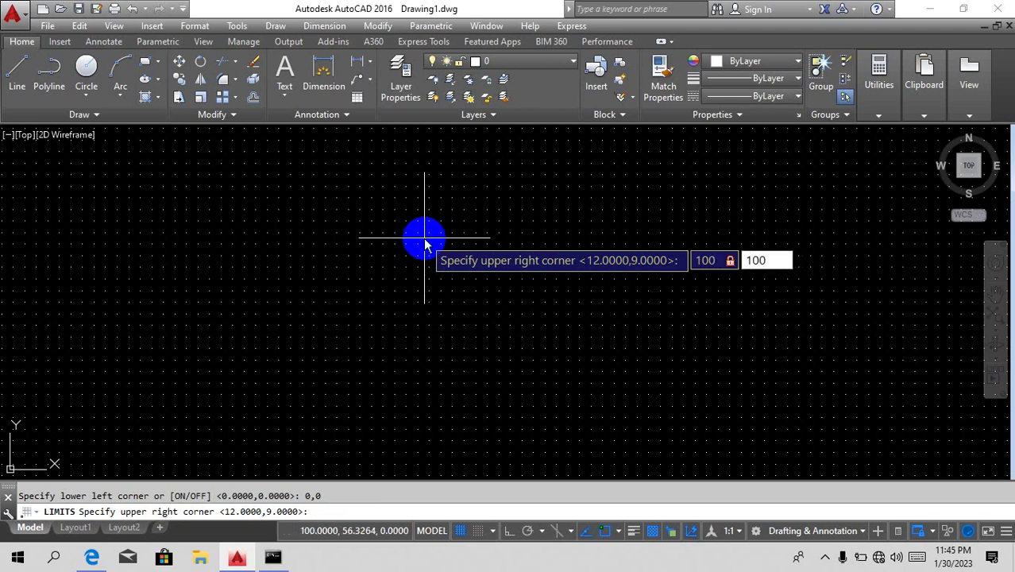
key(Return)
text(z)
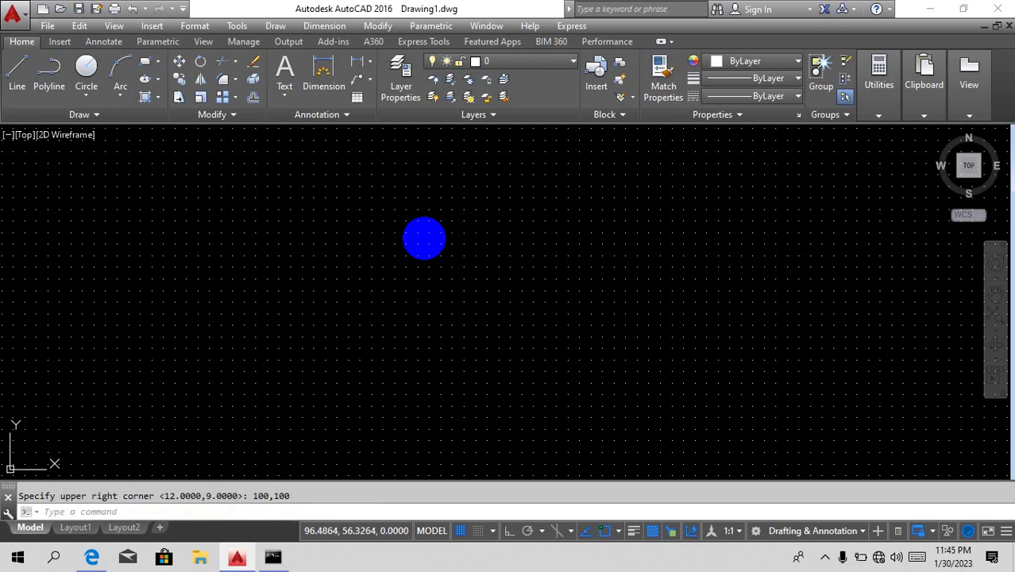
key(Return)
text(a)
key(Return)
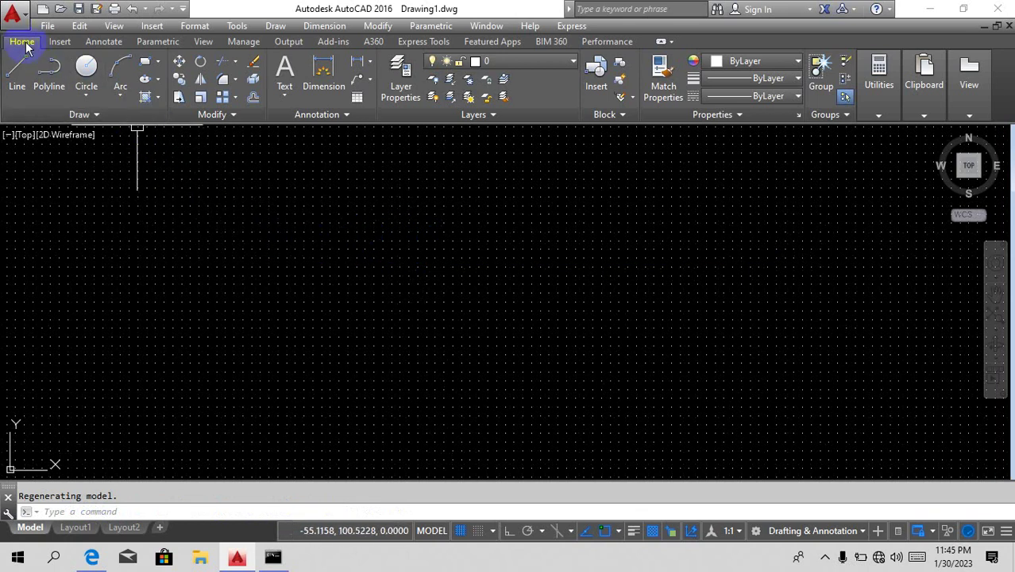
Expand the additional drawing tools and keep them pinned open.
click(107, 120)
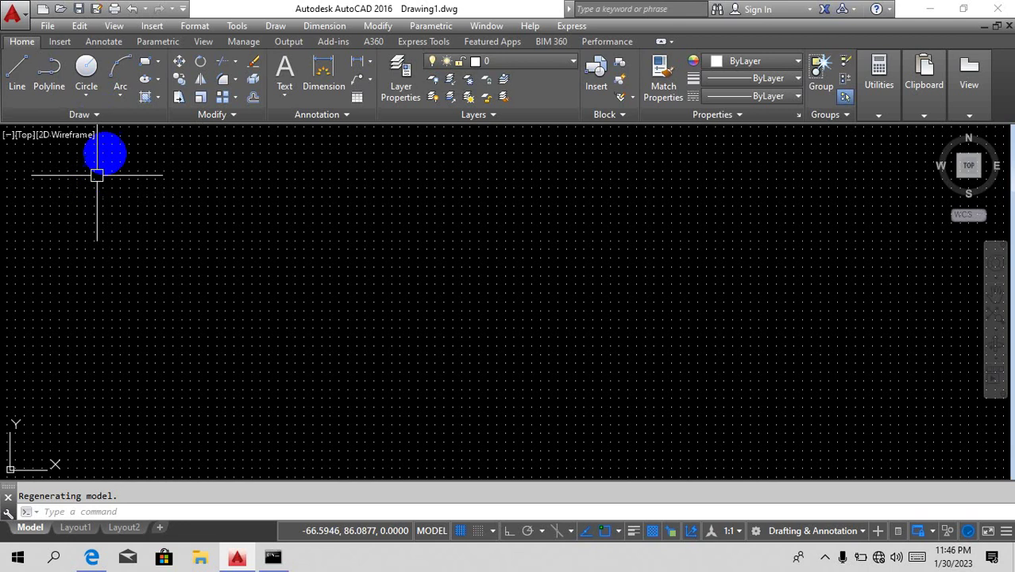
click(113, 117)
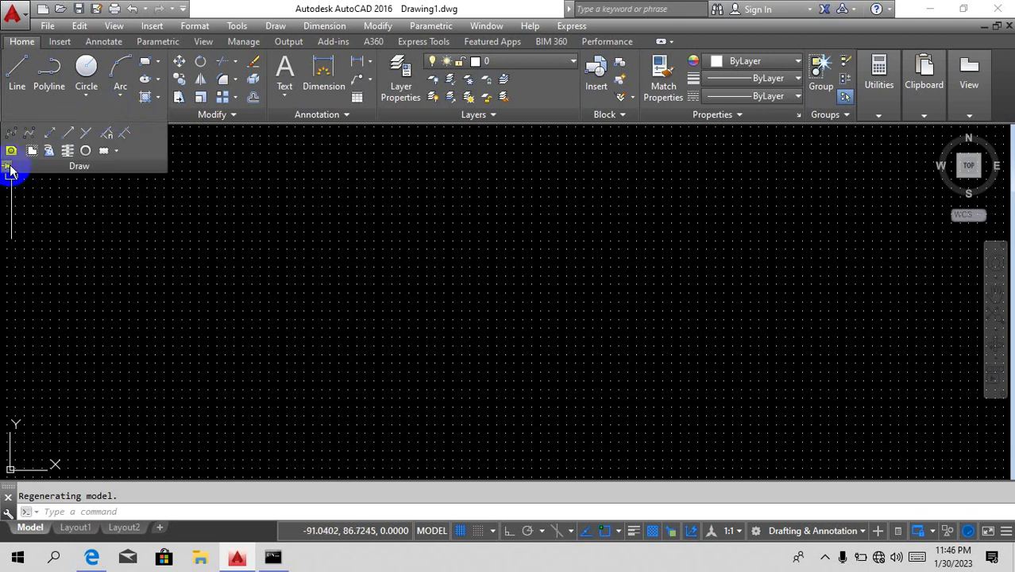
click(8, 167)
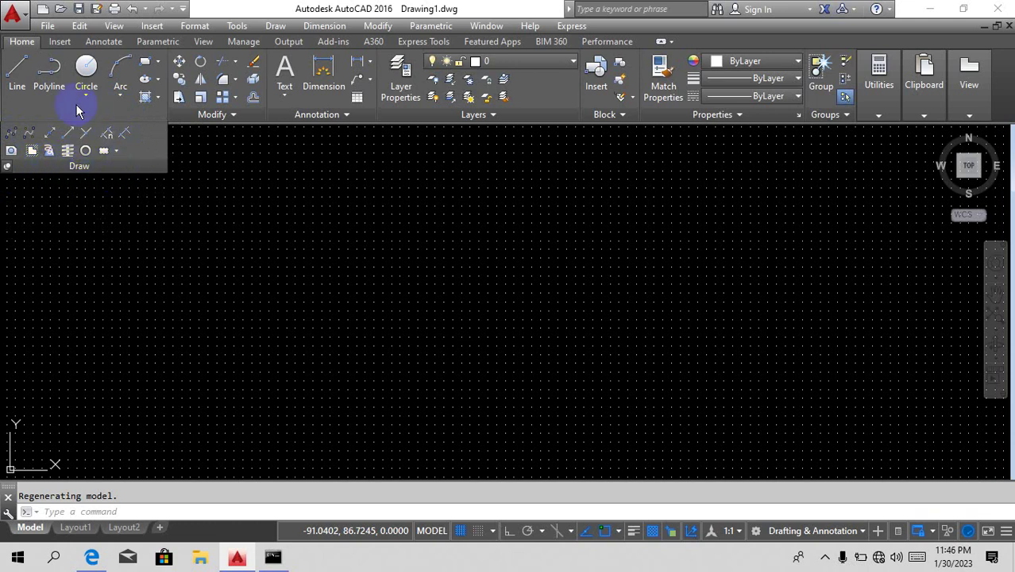
Draw a horizontal line 30 units long in the empty drawing area with ortho mode turned on.
click(18, 81)
click(202, 293)
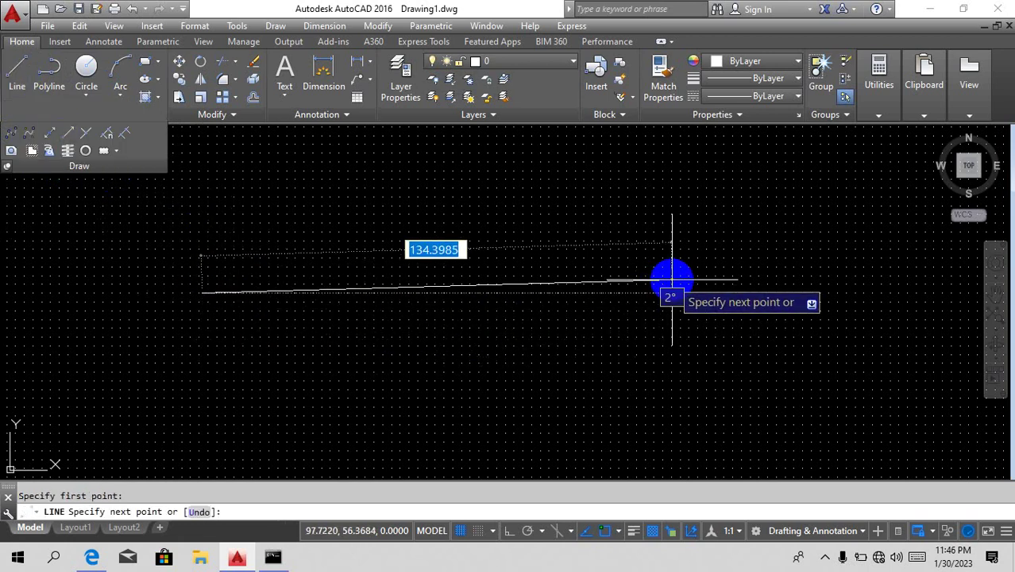
key(F8)
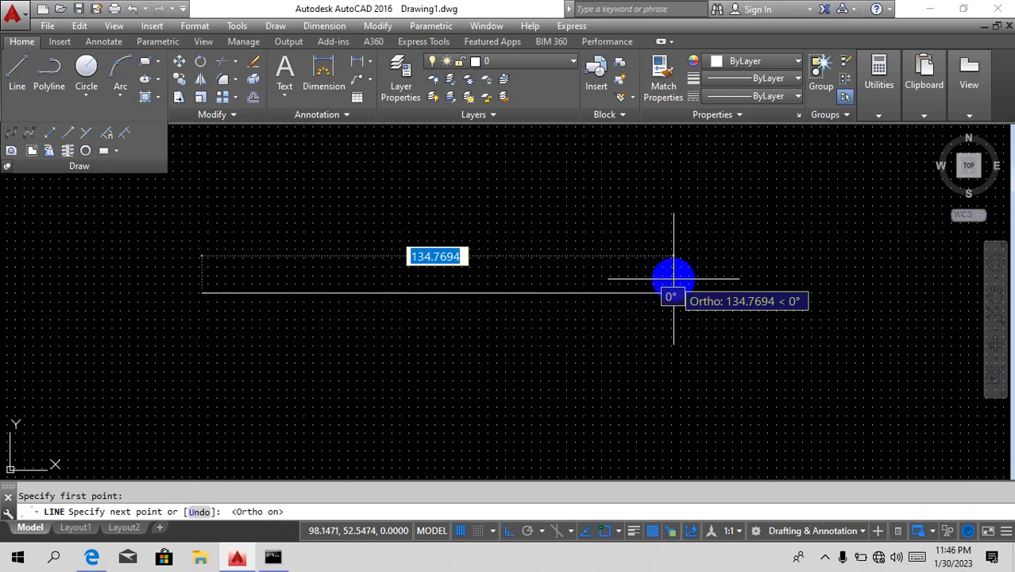
text(30)
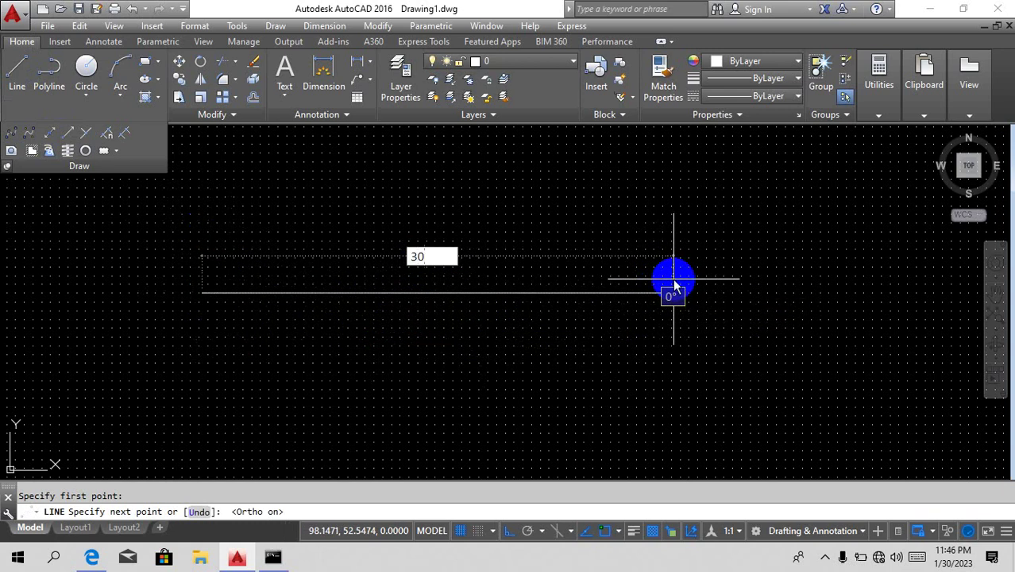
key(Return)
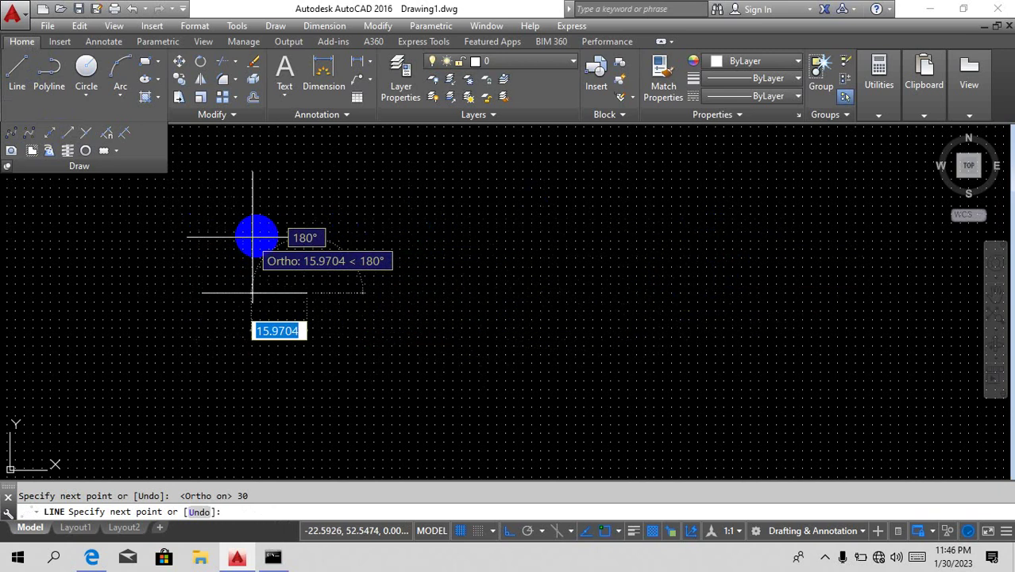
key(Escape)
Divide the horizontal line into 6 equal segments.
text(z)
key(Return)
text(e)
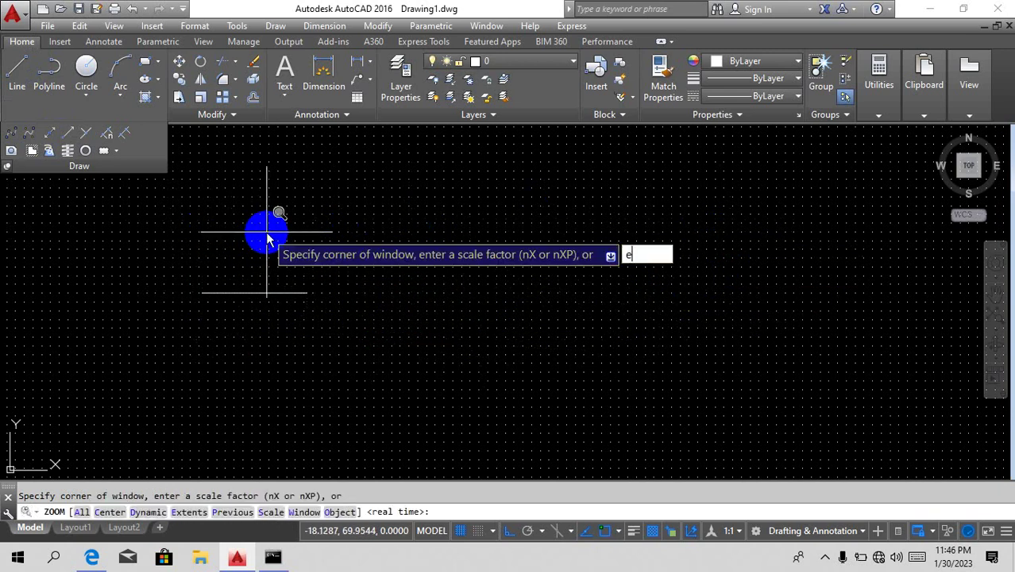
key(Return)
scroll(364, 273, down, 2)
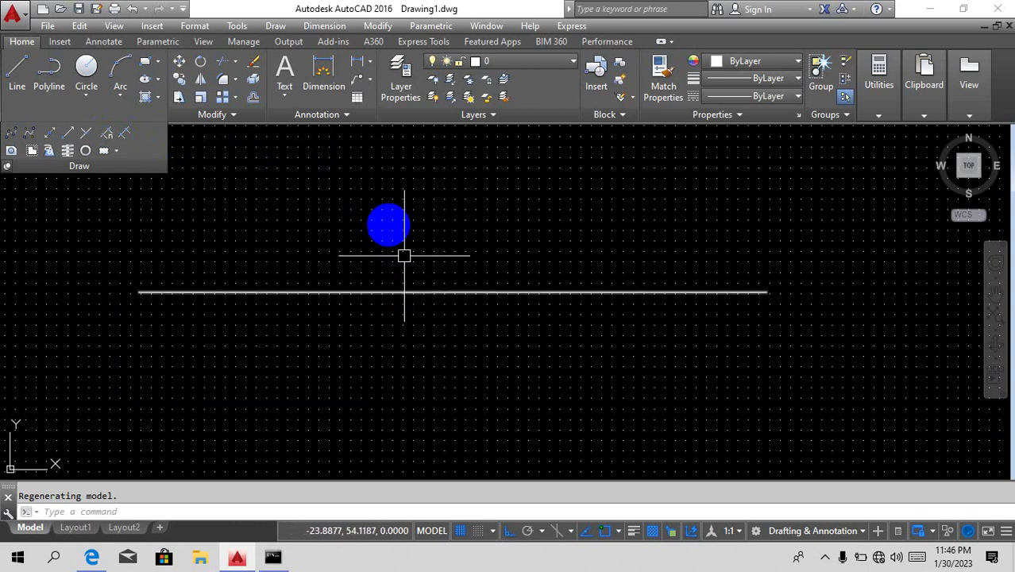
click(127, 133)
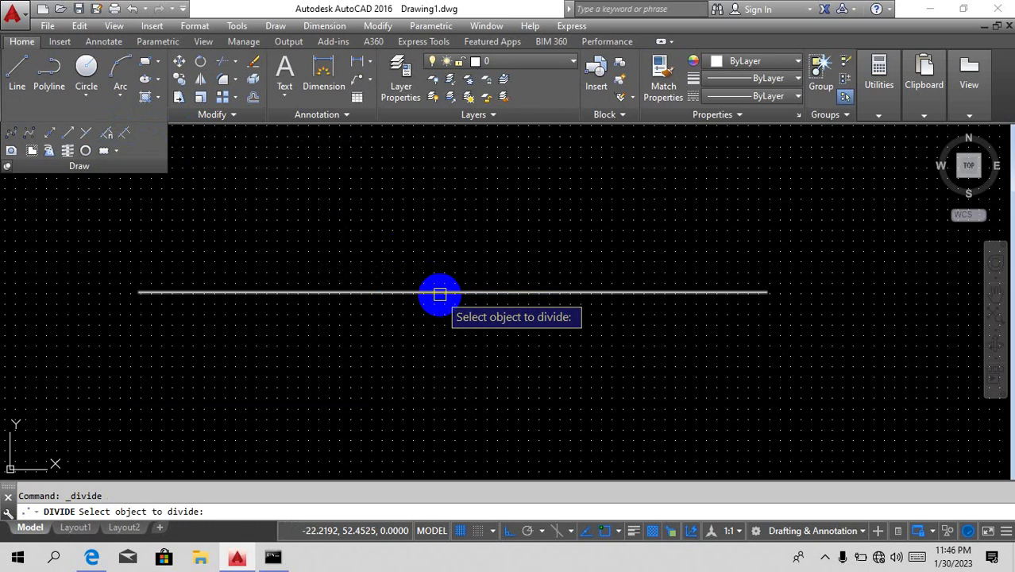
click(441, 294)
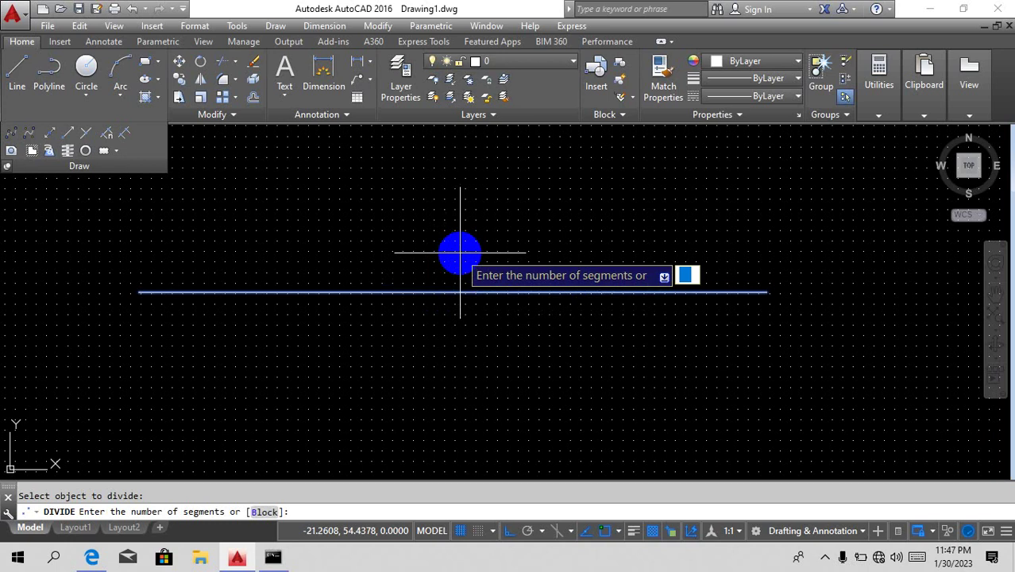
text(6)
key(Return)
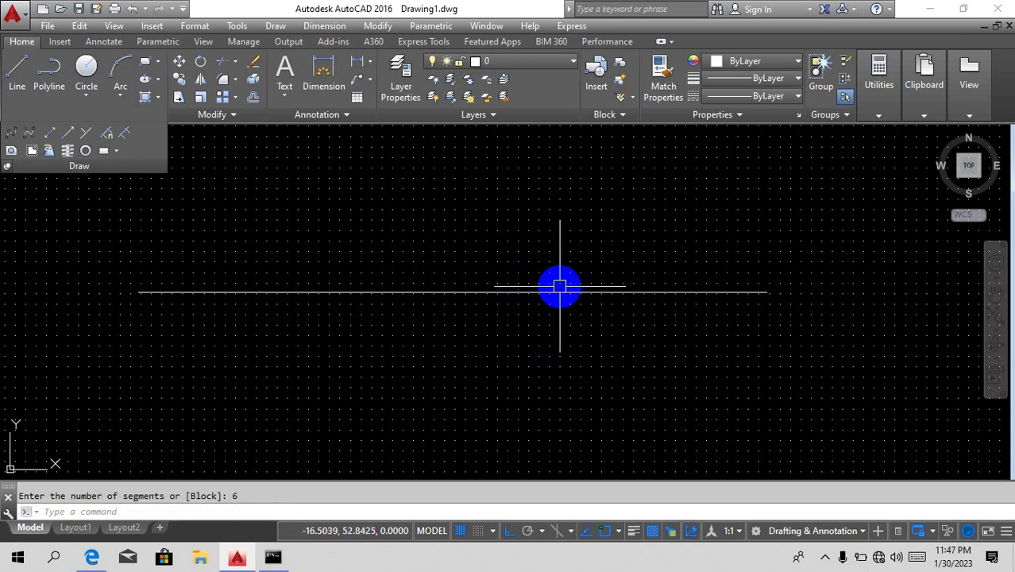
Set the point style to the circle inside a square with a centre dot, sized 10% relative to the screen.
mouse_move(561, 286)
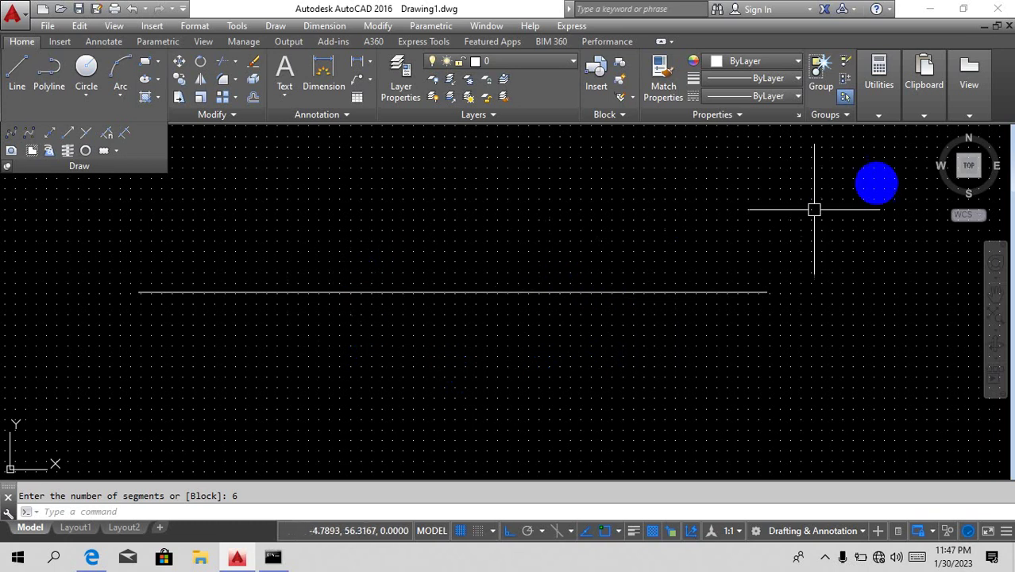
click(879, 116)
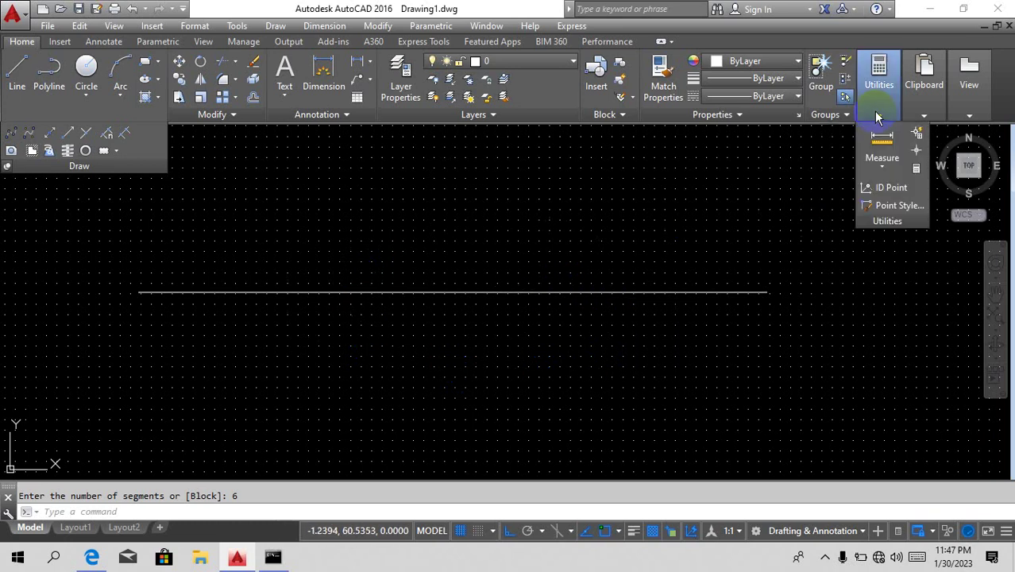
click(882, 209)
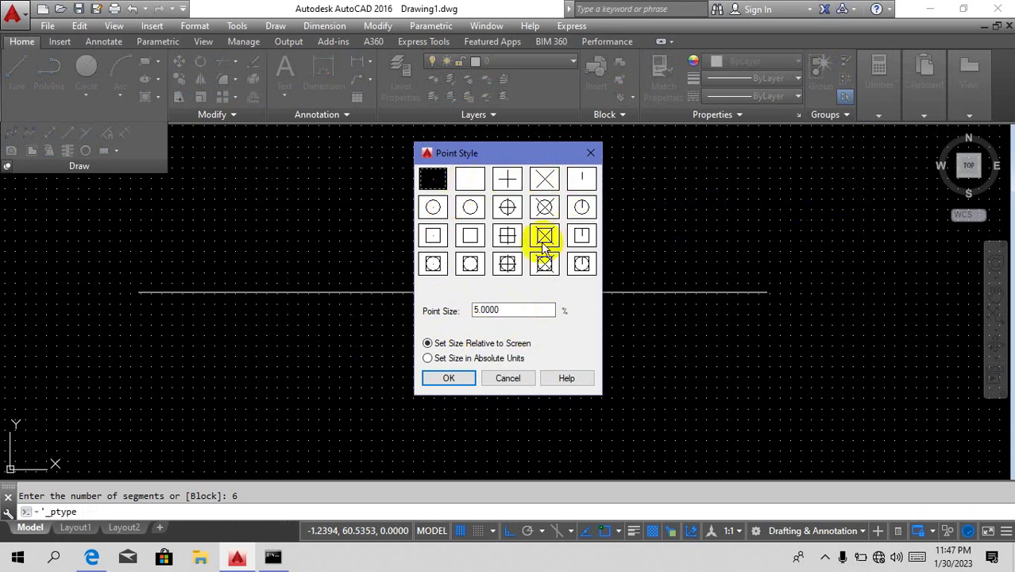
click(433, 265)
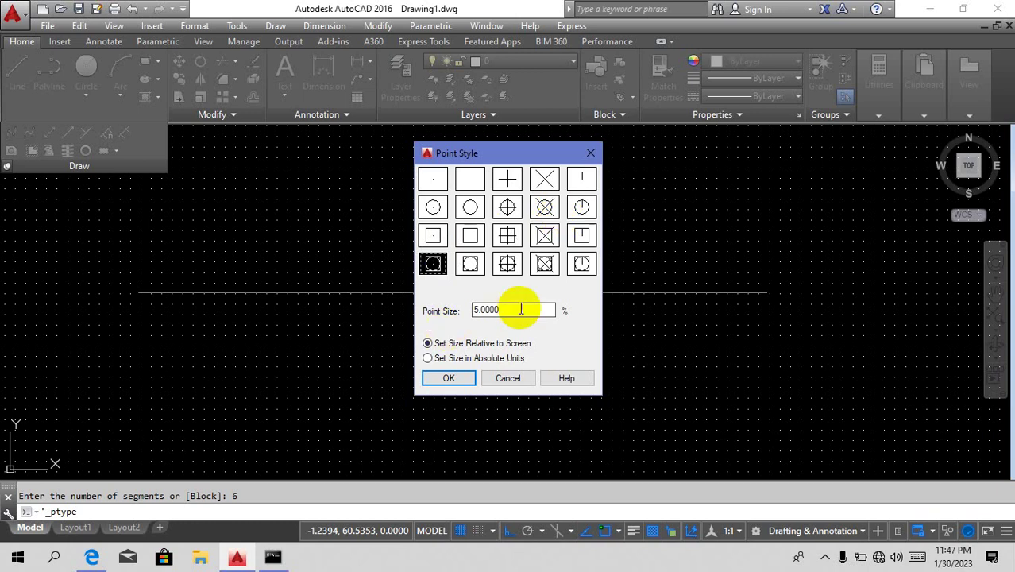
double_click(518, 309)
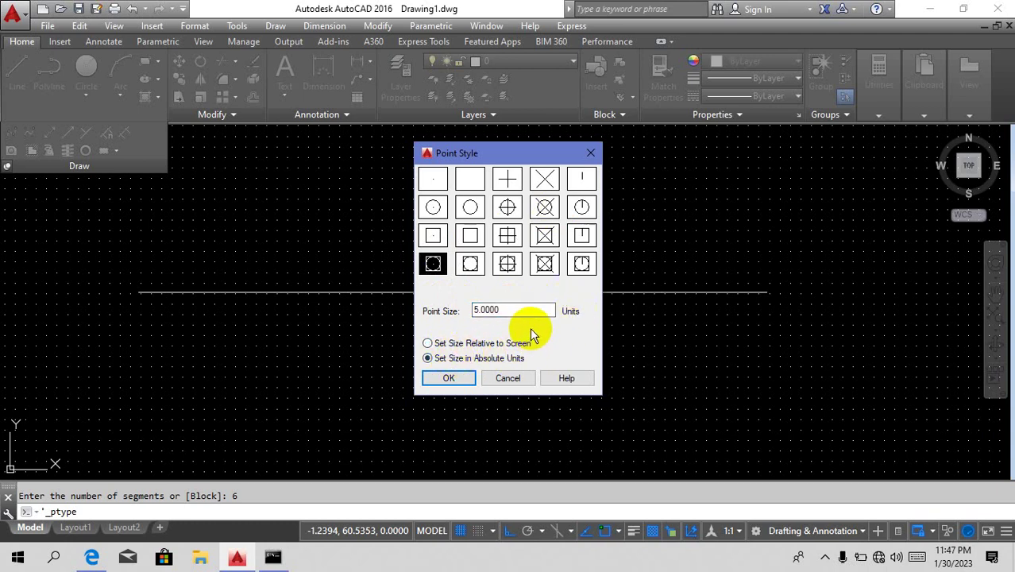
click(452, 342)
drag(510, 310, 407, 310)
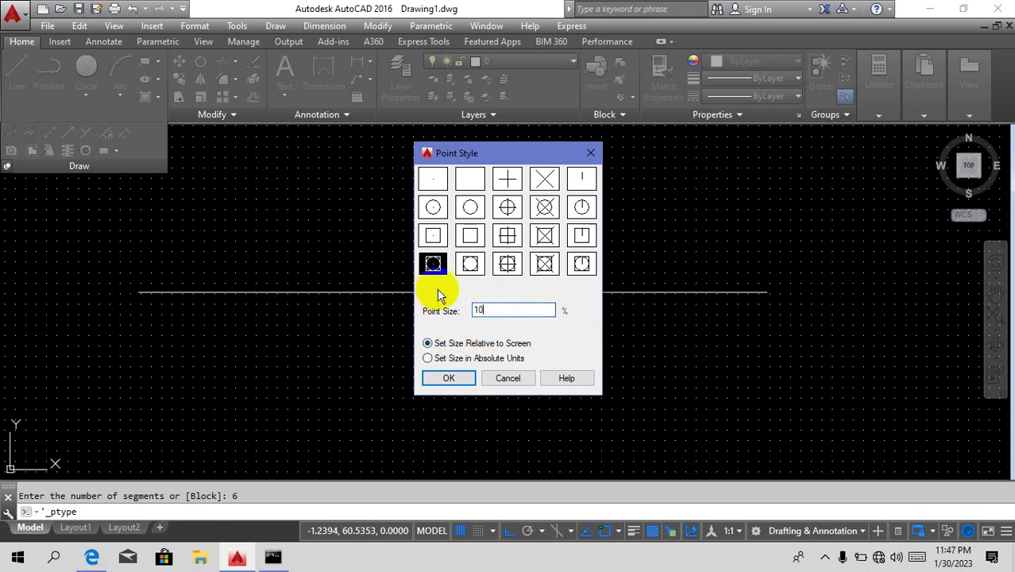
click(449, 378)
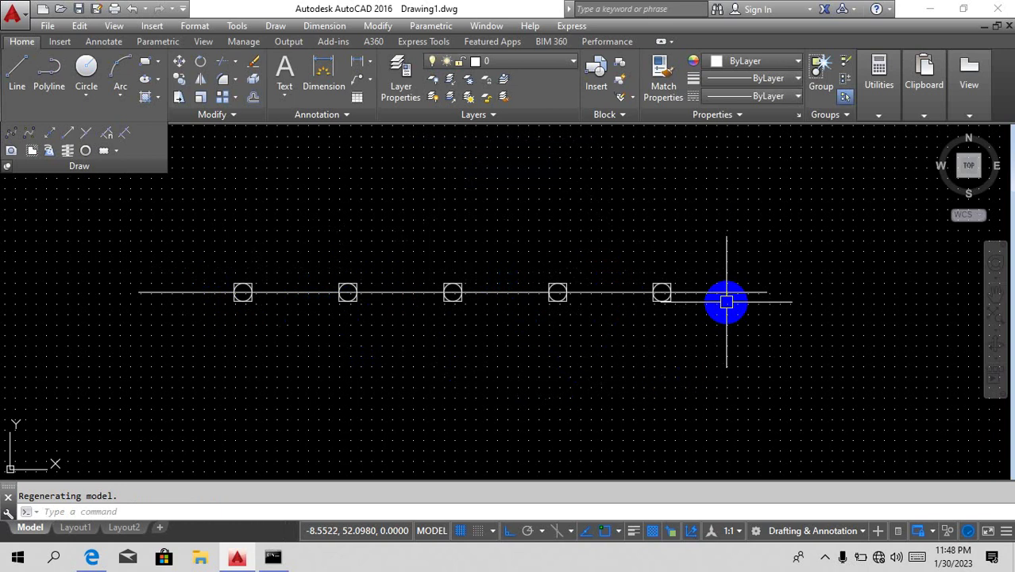
Start a linear dimension and enable the Node object snap so the division points can be picked.
click(362, 63)
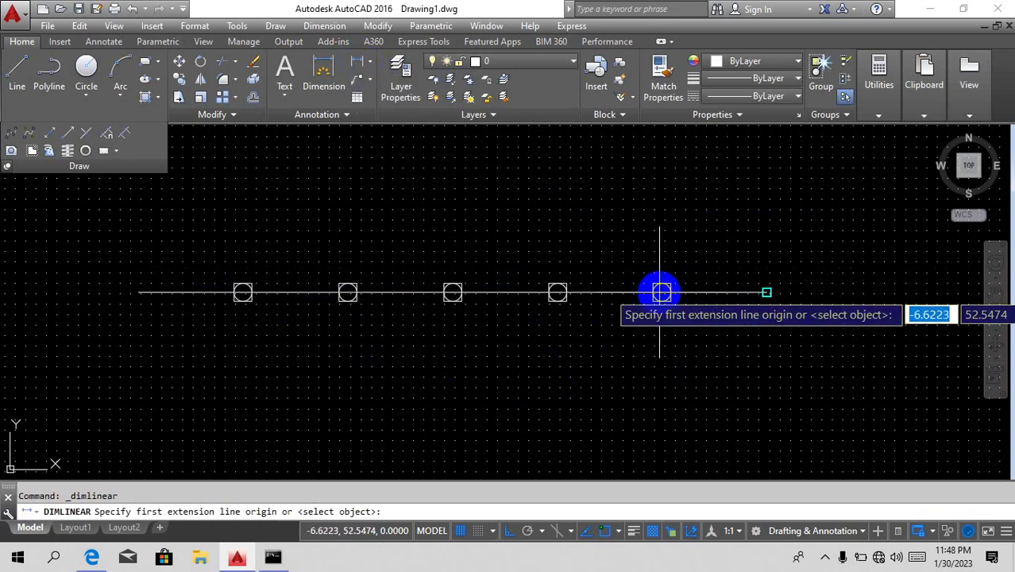
scroll(660, 292, up, 4)
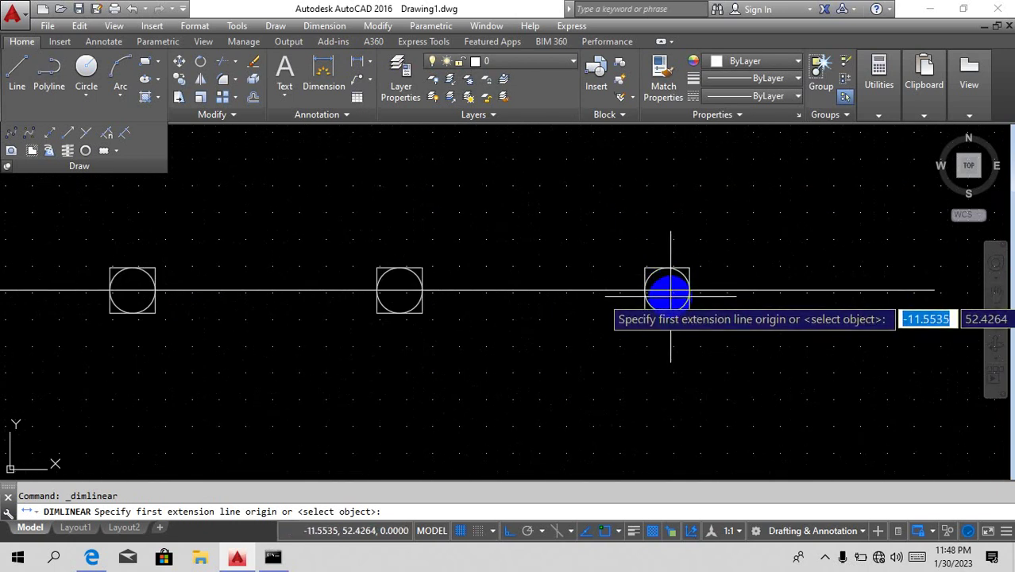
right_click(461, 530)
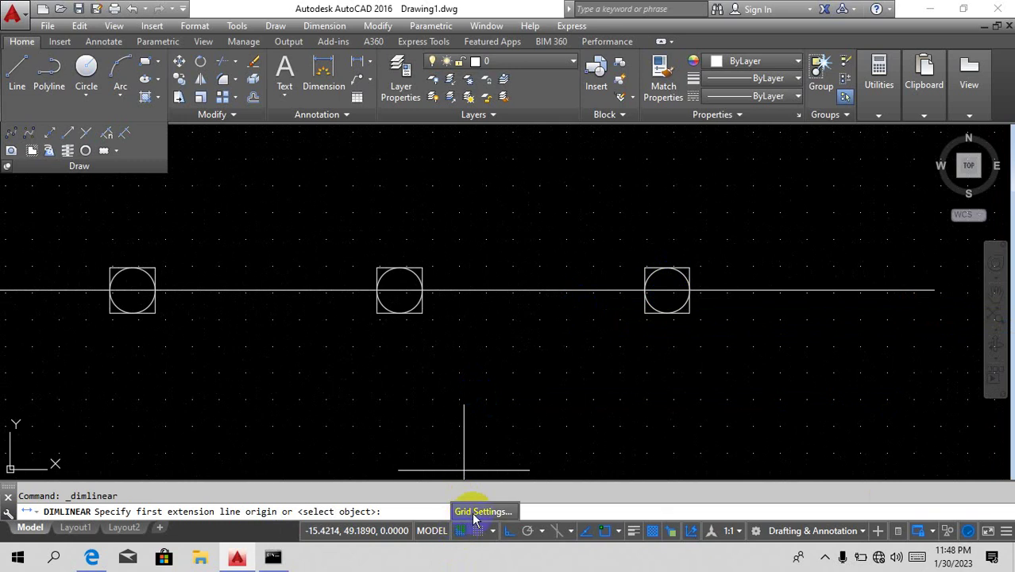
click(477, 513)
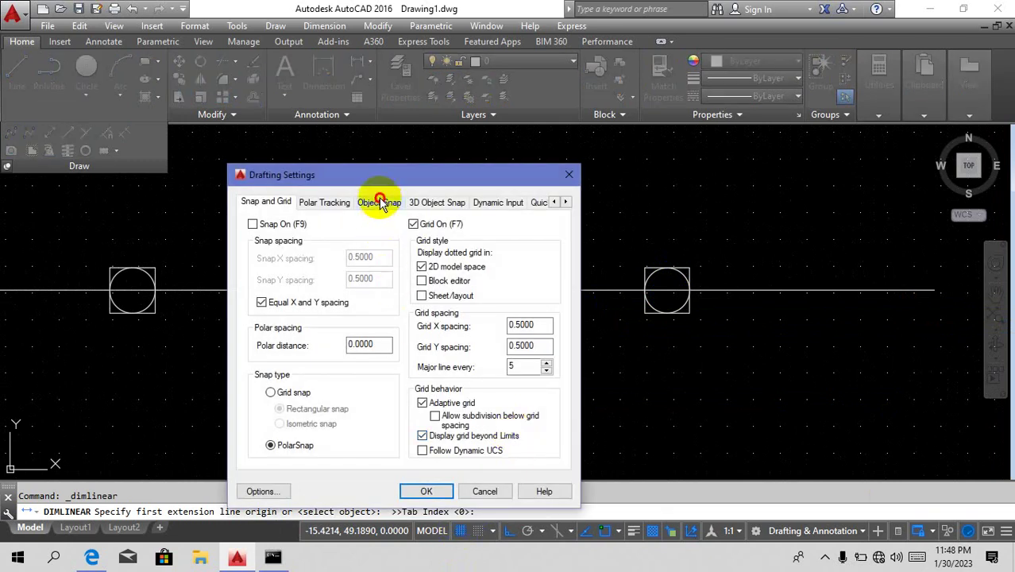
click(383, 203)
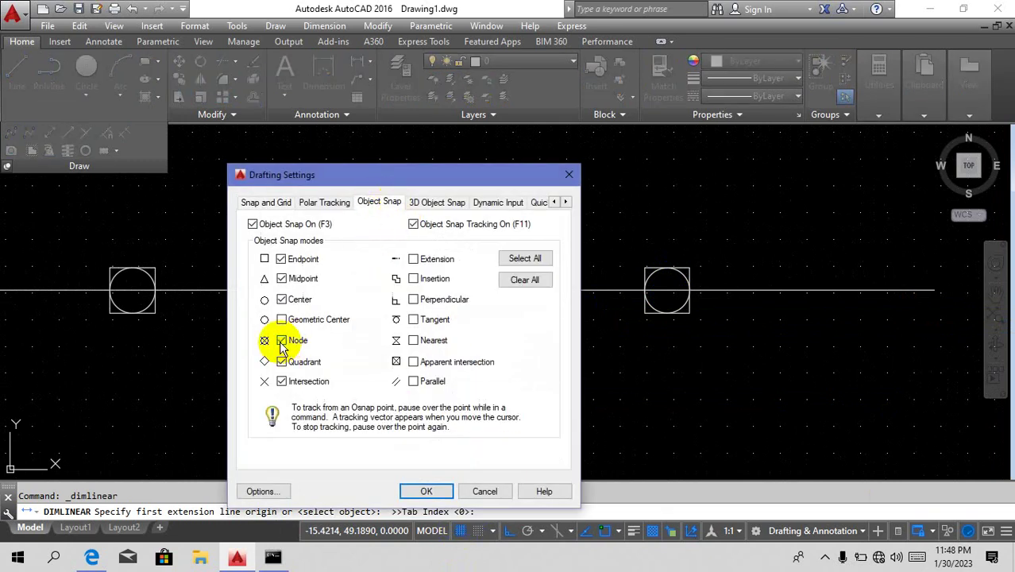
click(426, 491)
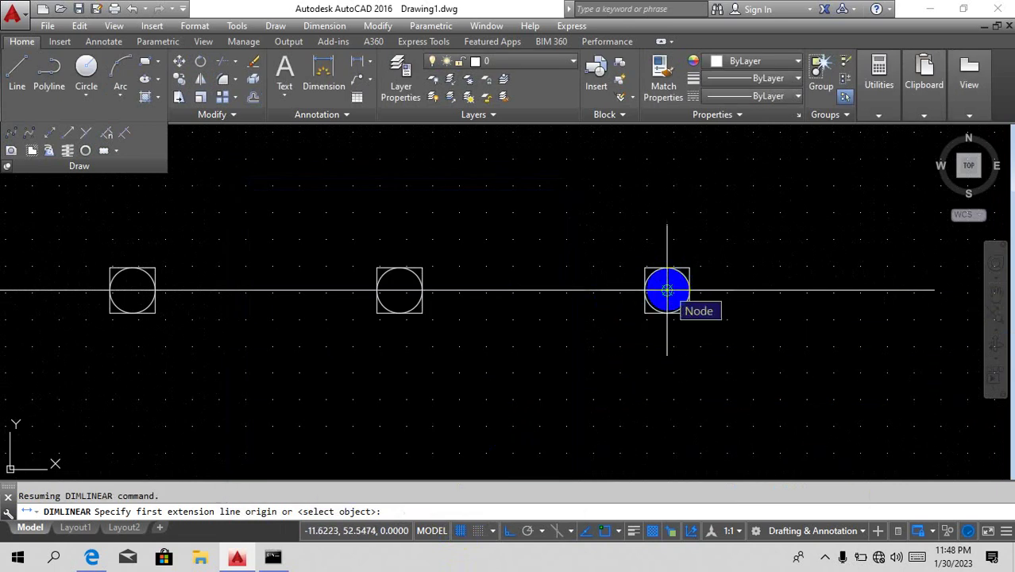
Dimension the line's last segment from the rightmost division point to the right endpoint, placing the dimension below the line.
click(668, 290)
click(934, 290)
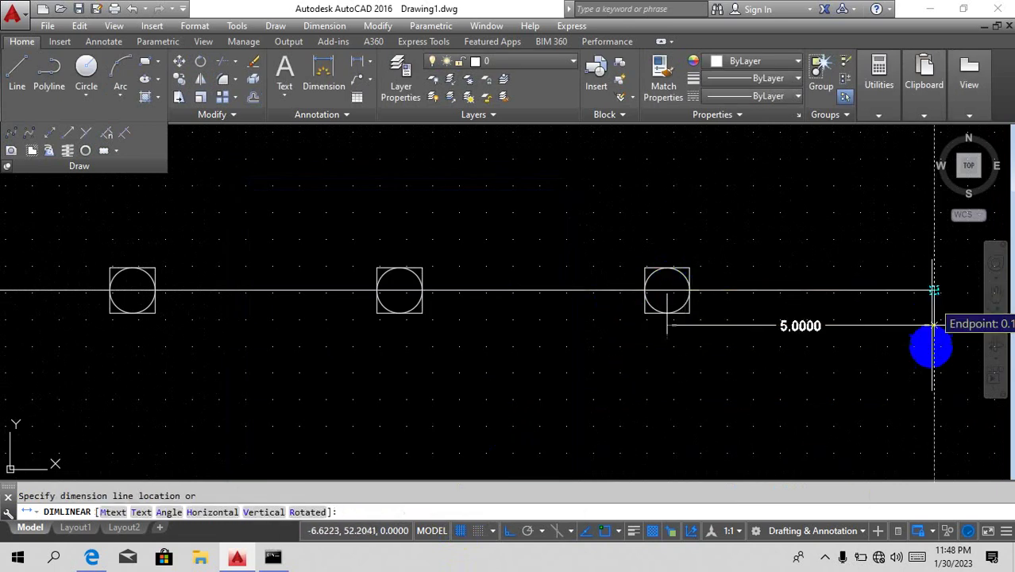
click(902, 354)
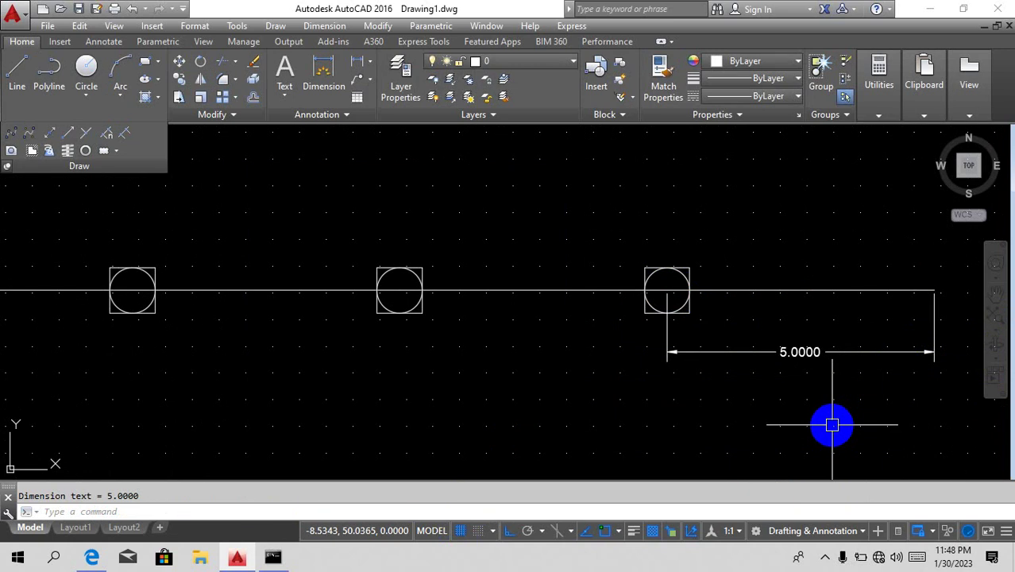
Add continued dimensions from the first dimension through the remaining division points to the line's left endpoint.
click(329, 27)
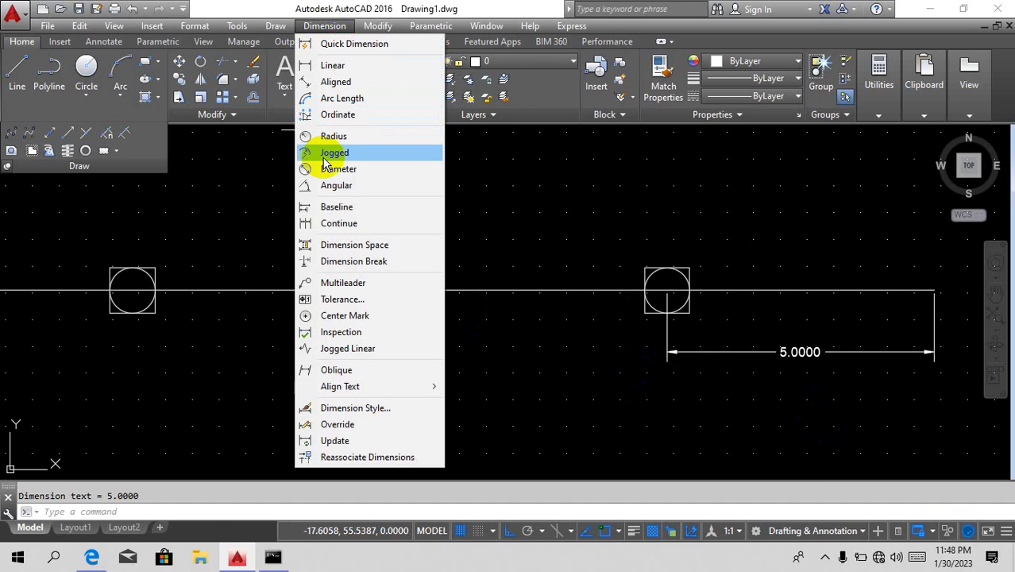
click(338, 224)
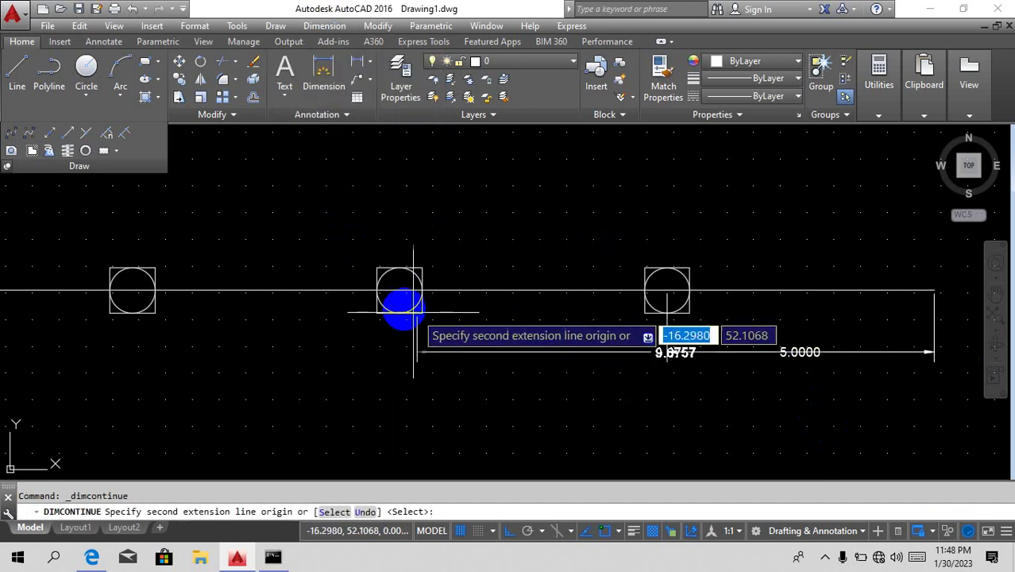
click(399, 290)
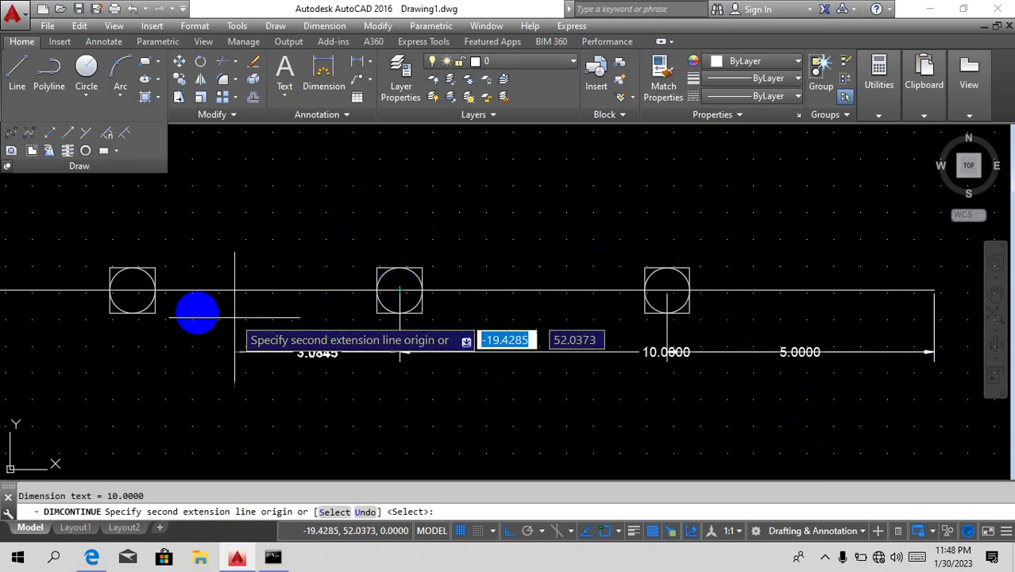
click(132, 291)
scroll(132, 291, down, 5)
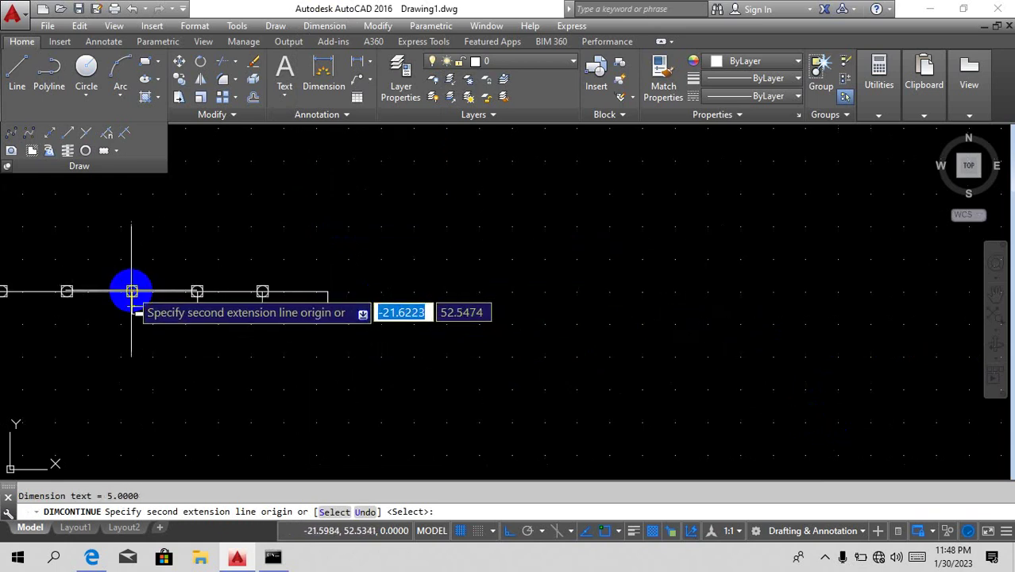
scroll(132, 291, down, 2)
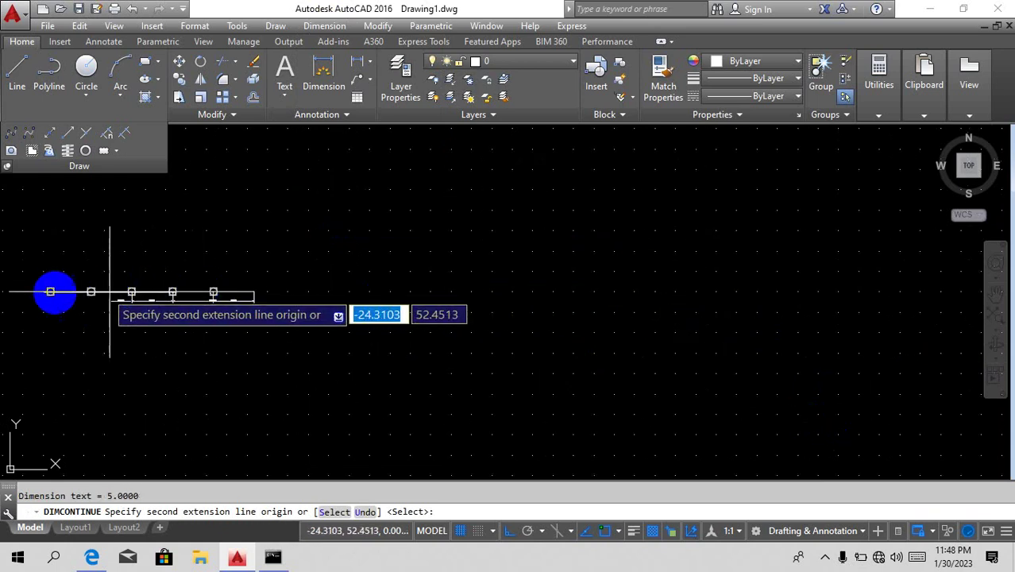
scroll(2, 290, up, 6)
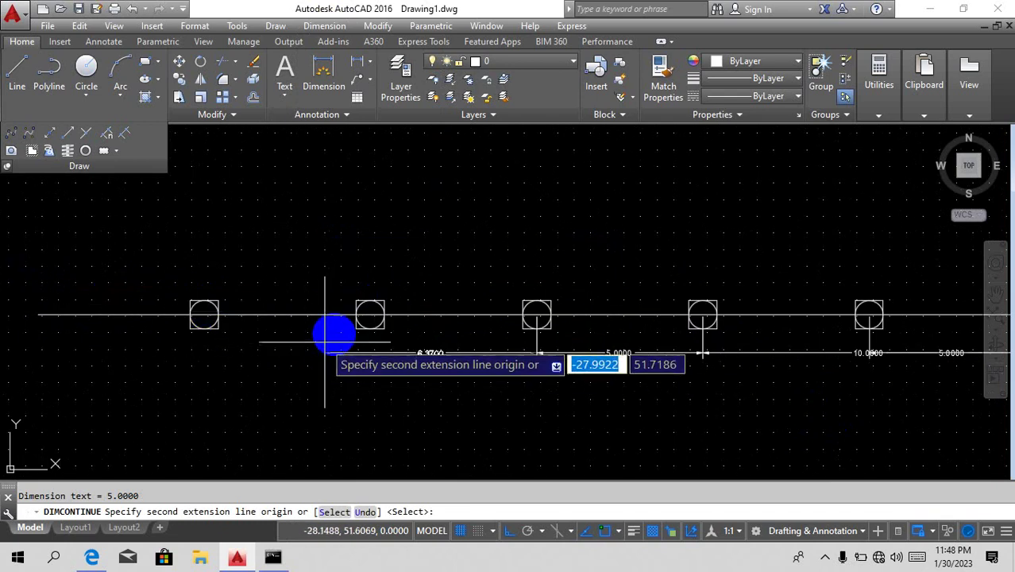
click(370, 314)
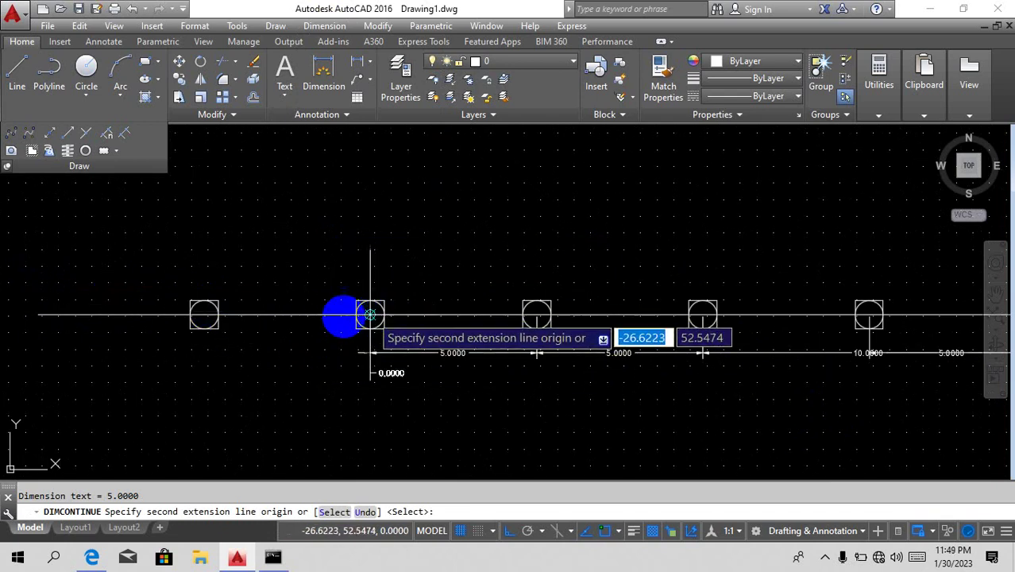
click(204, 314)
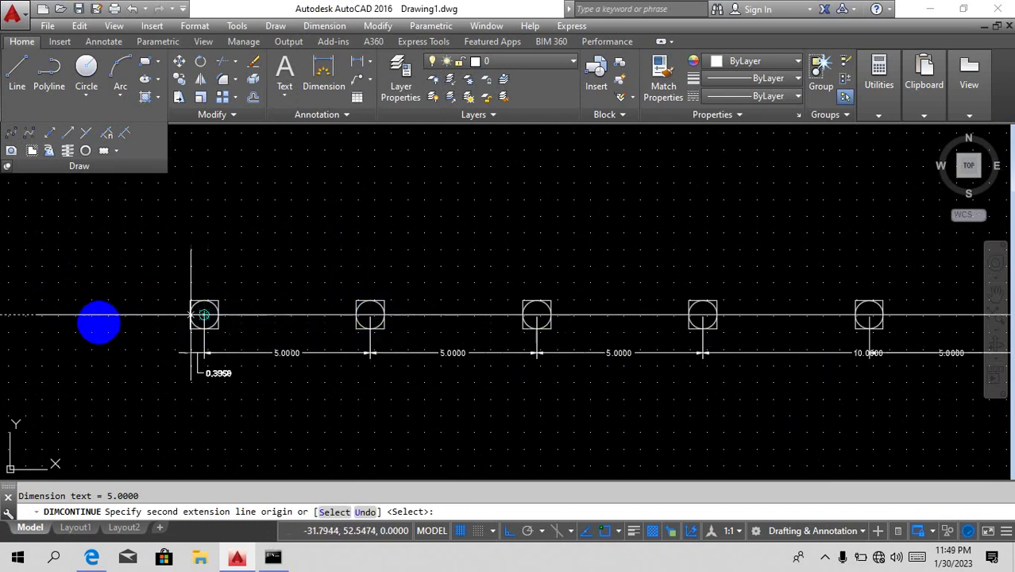
click(38, 315)
key(Escape)
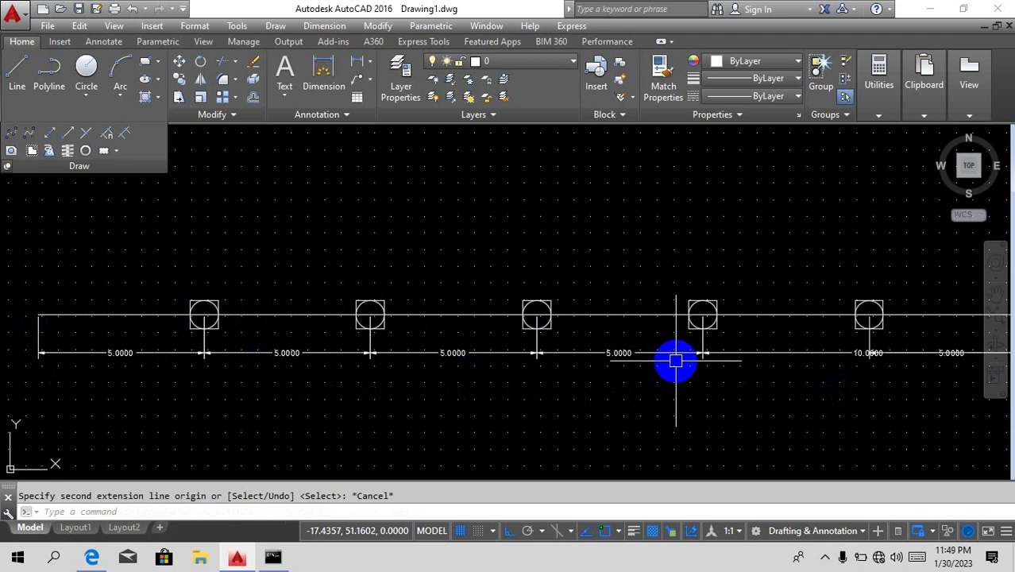
Draw a horizontal line 20 units long above the dimensioned line.
scroll(501, 317, down, 4)
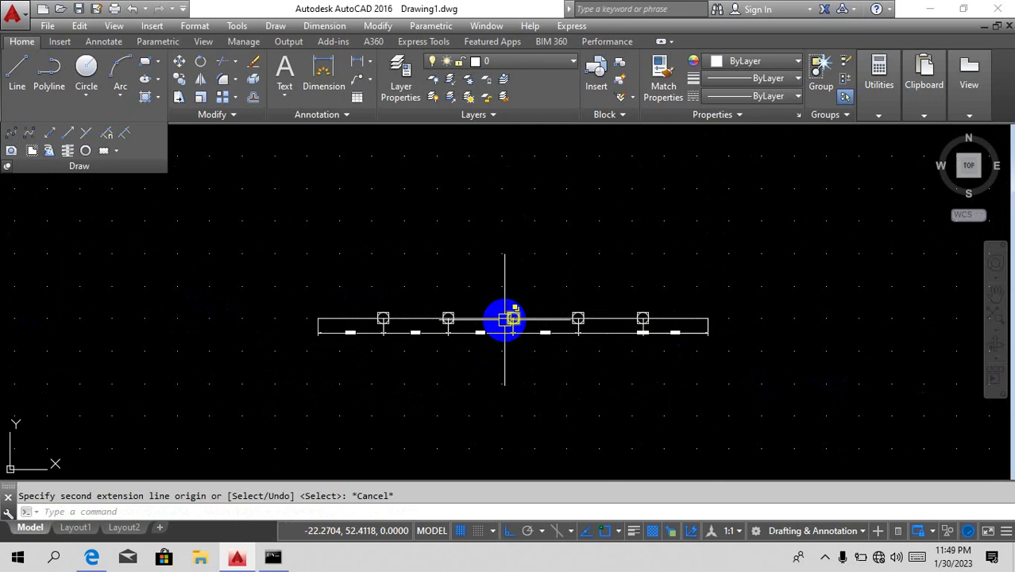
text(l)
key(Return)
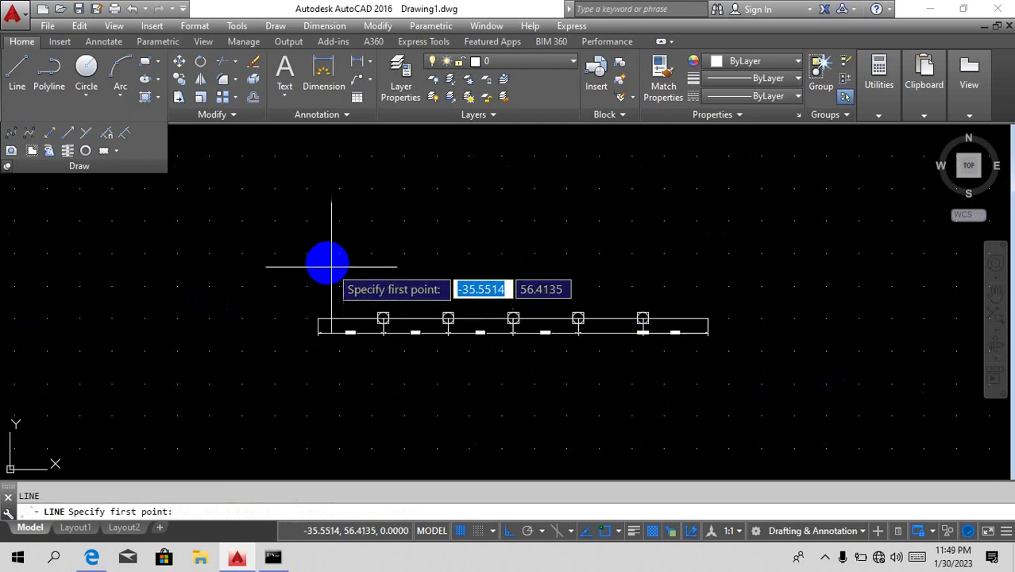
click(326, 262)
text(2)
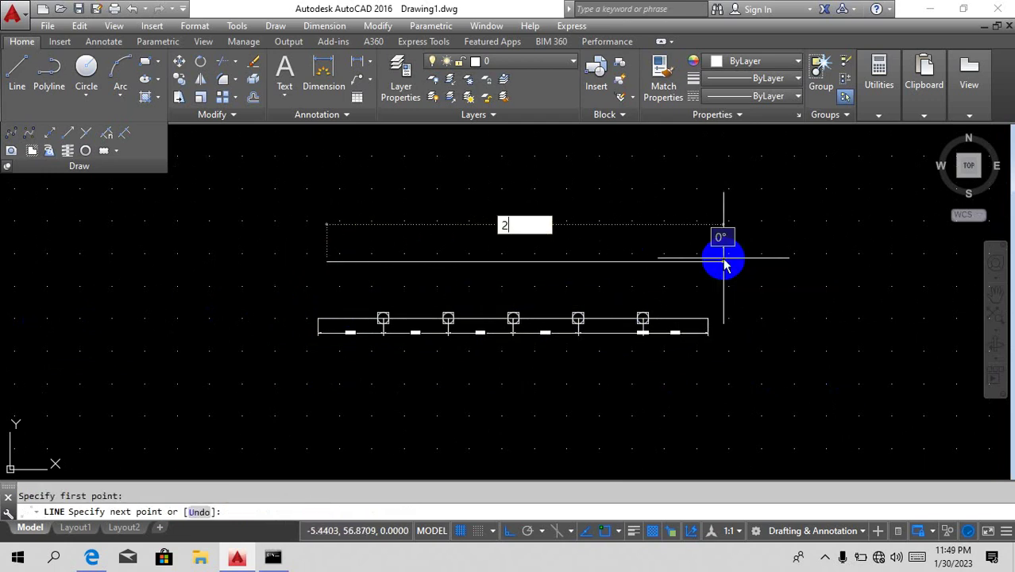
text(0)
key(Return)
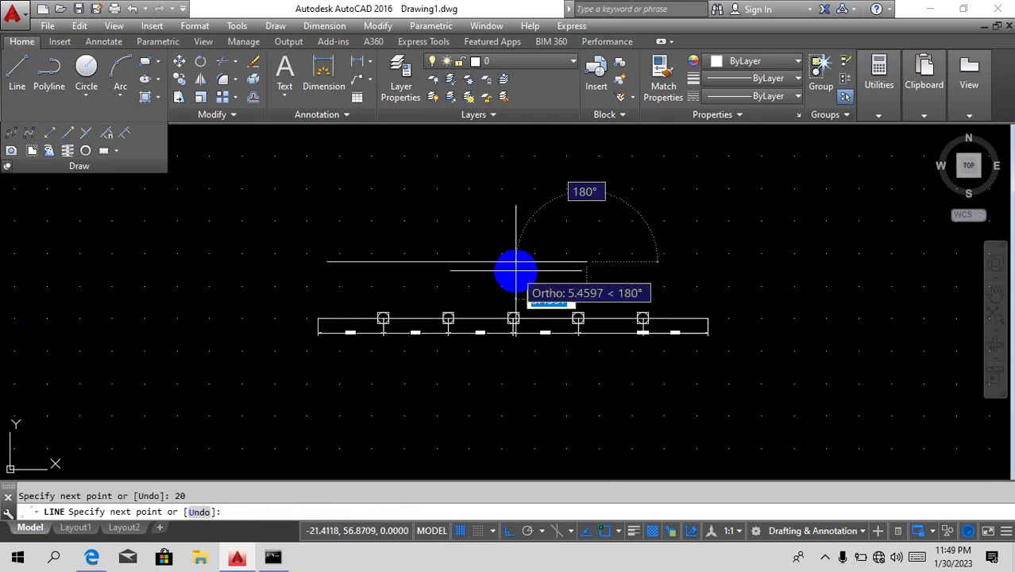
key(Escape)
Divide the 20-unit line into 3 equal segments using the typed DIVIDE command.
scroll(466, 255, up, 4)
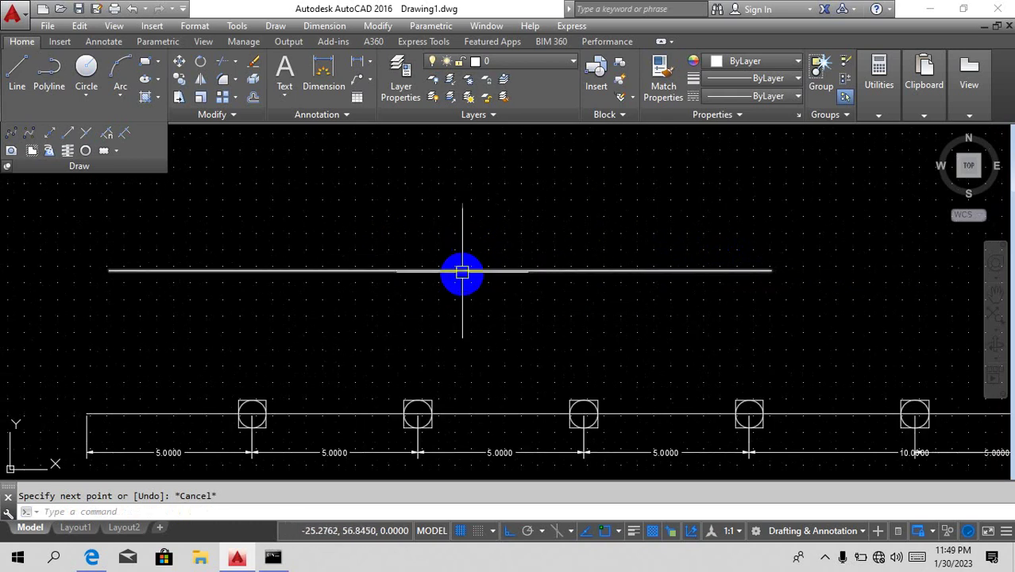
click(463, 272)
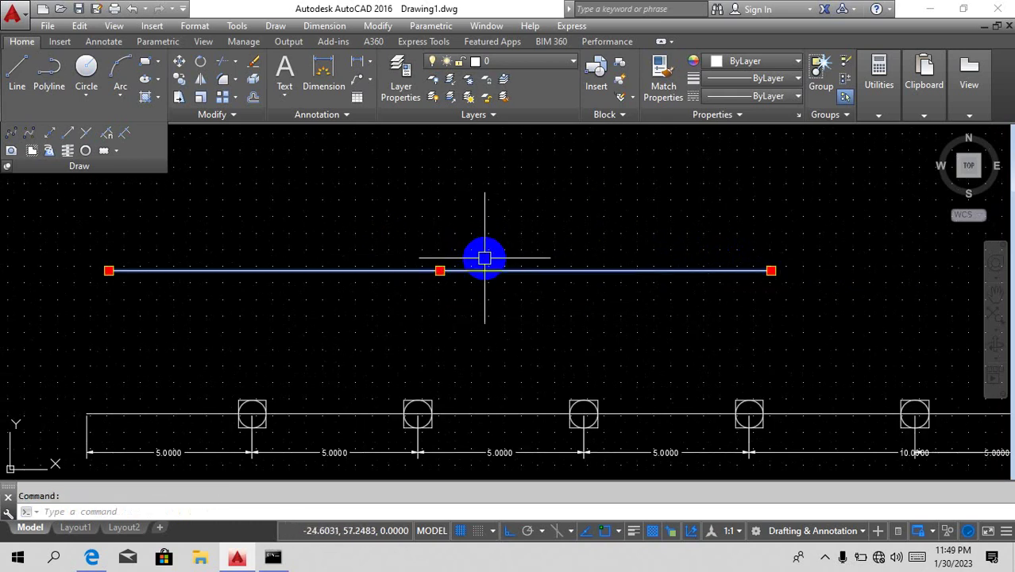
key(Escape)
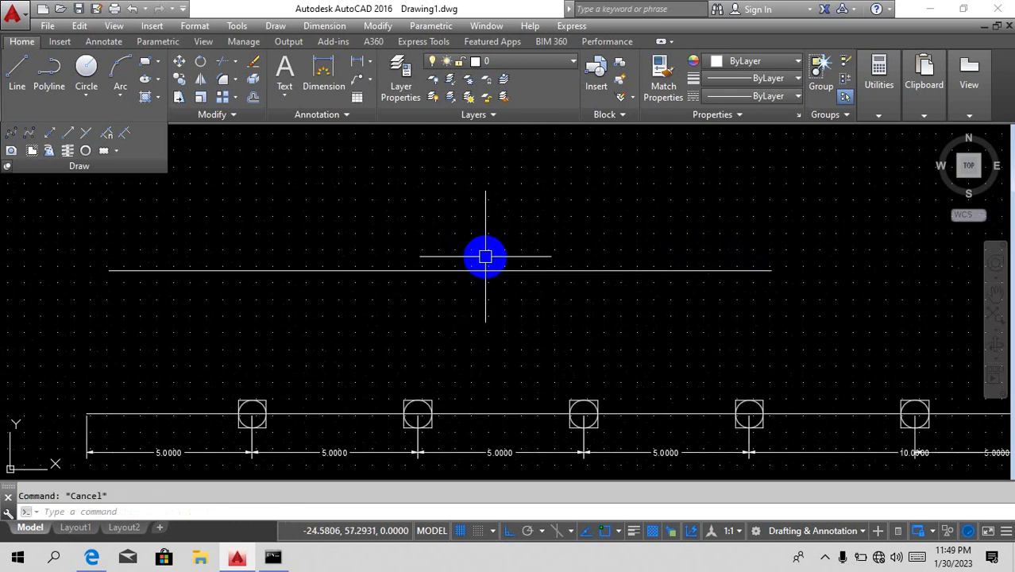
text(d)
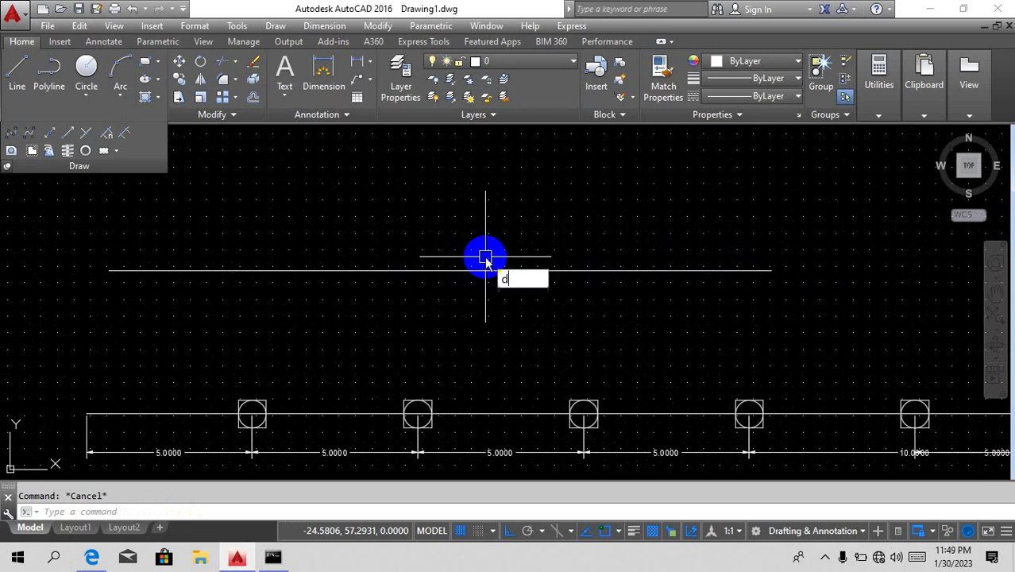
text(in)
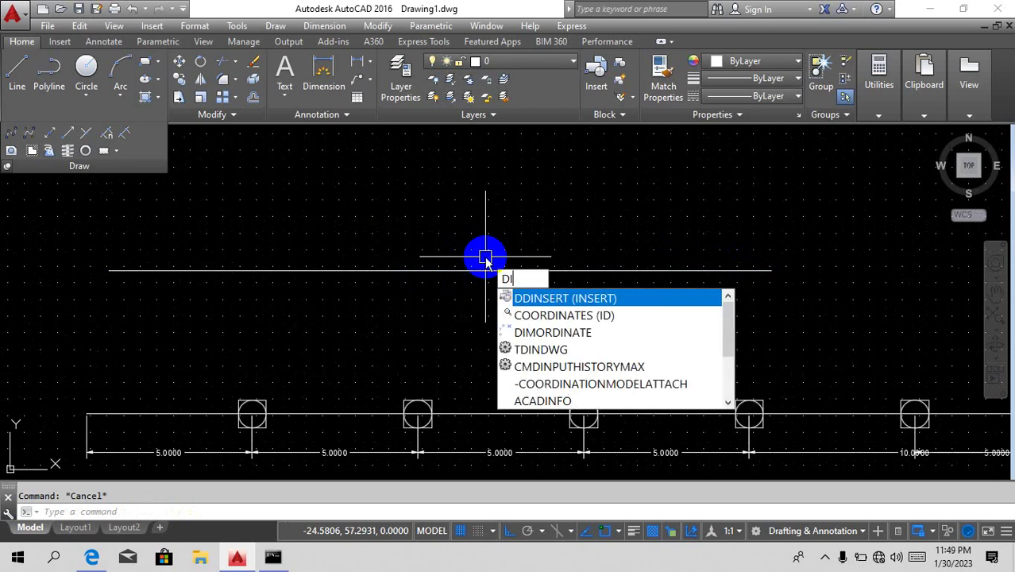
key(BackSpace)
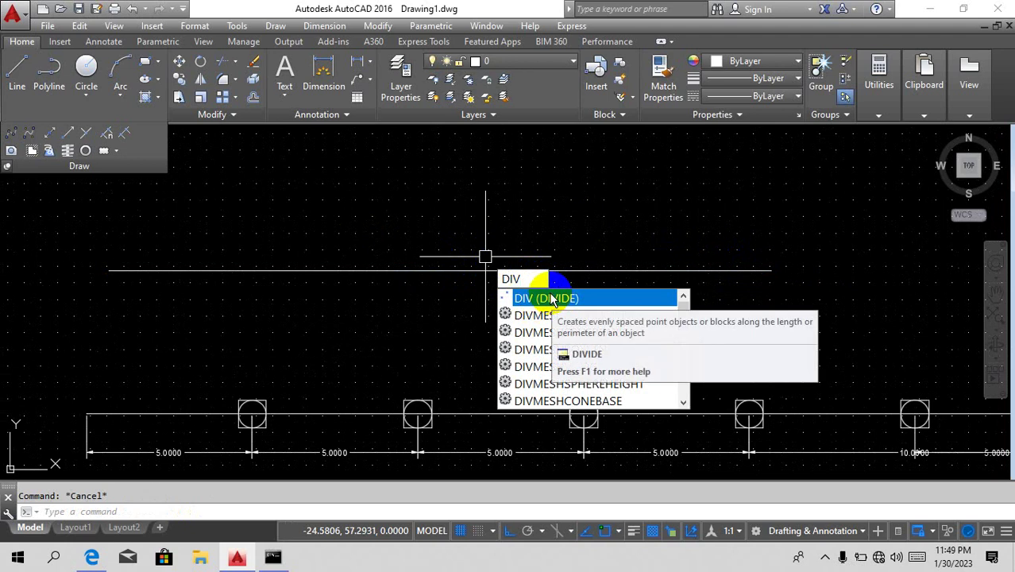
key(Return)
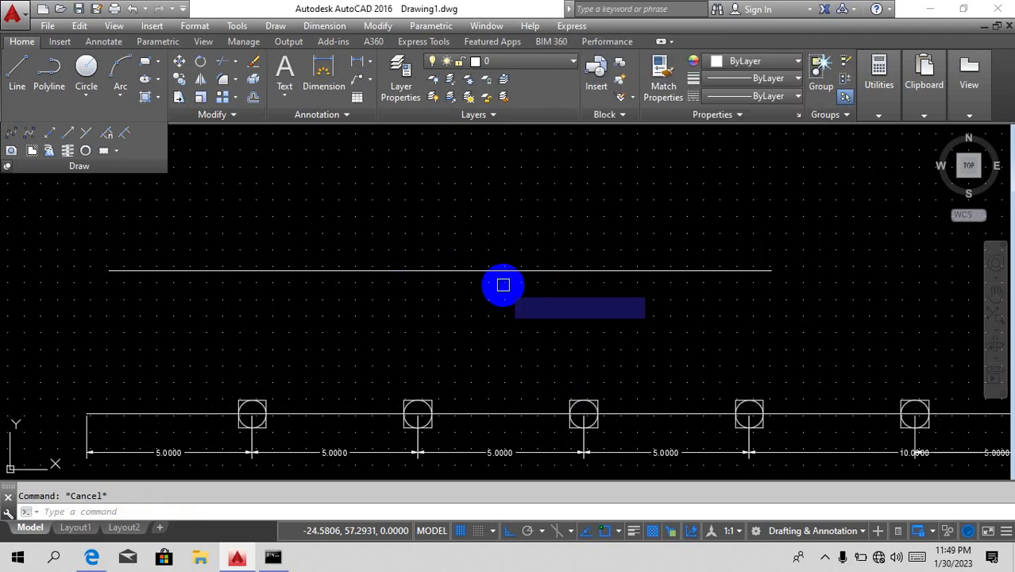
click(494, 271)
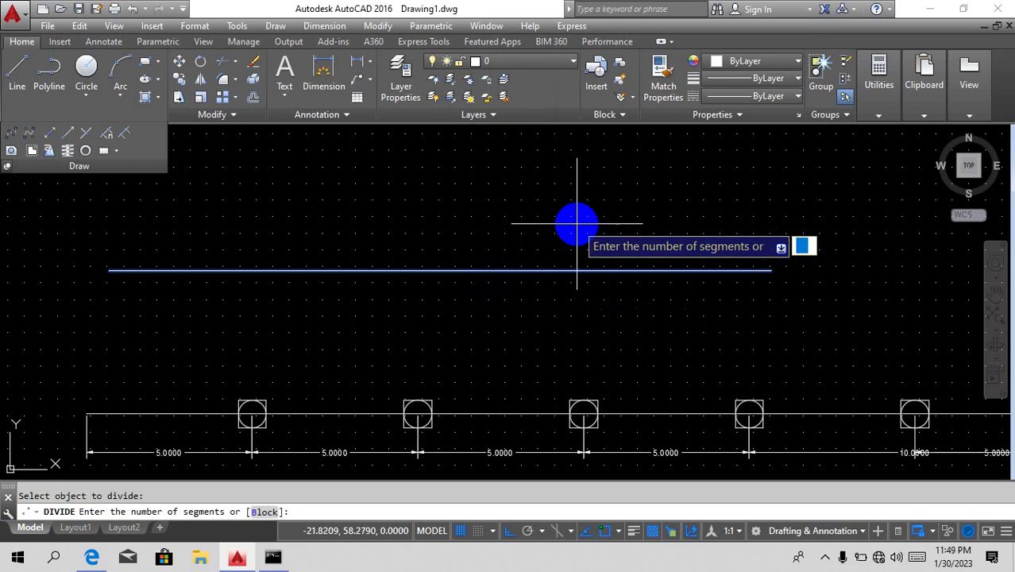
key(Return)
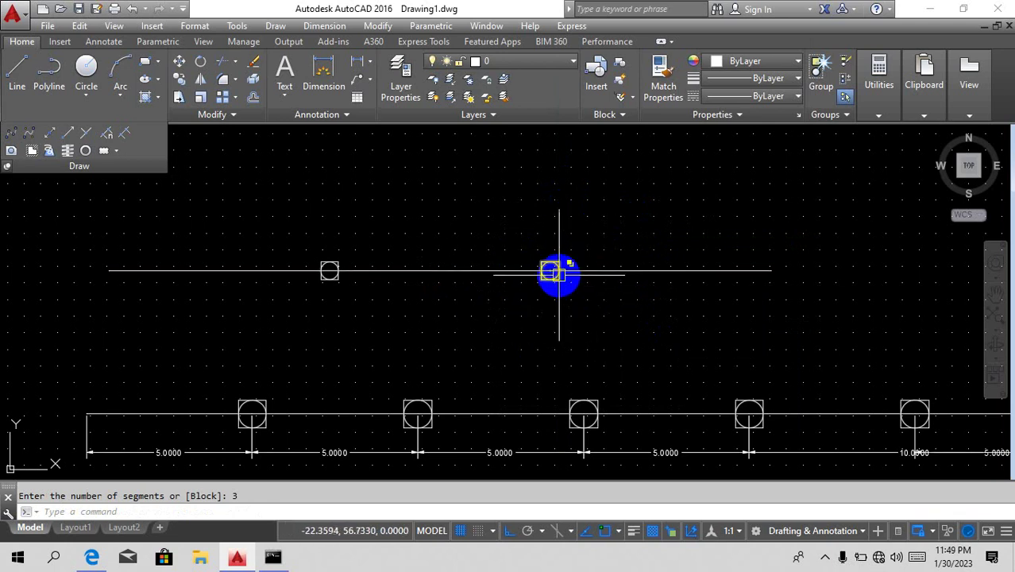
Reapply the current point style at 10% size relative to screen so all division points redraw at a uniform size.
click(194, 25)
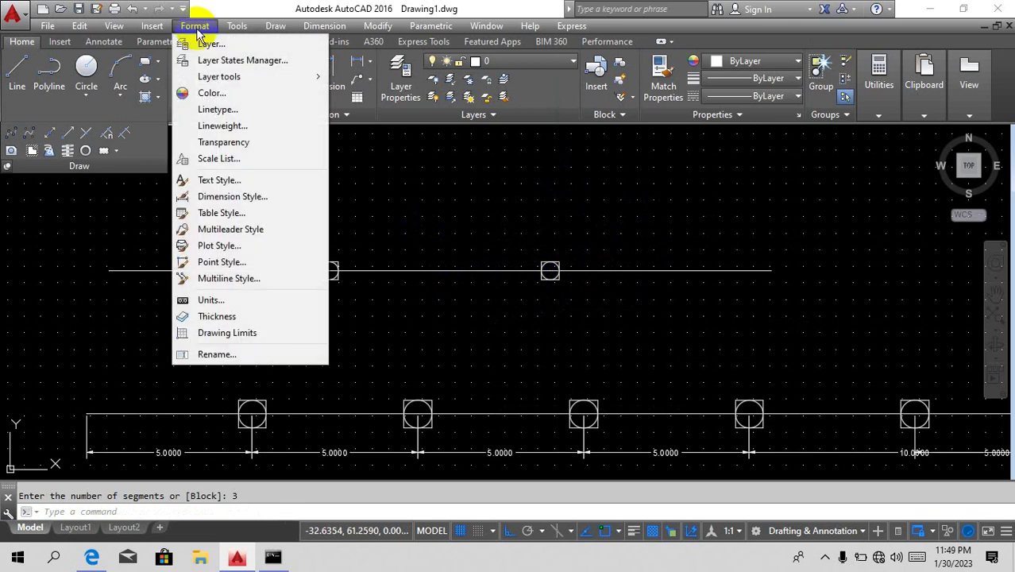
click(210, 263)
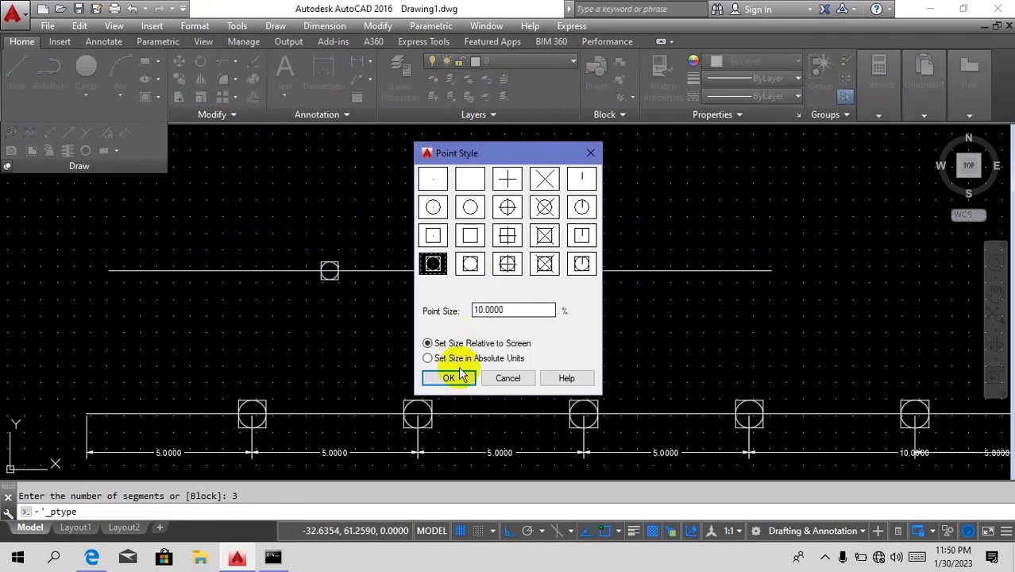
click(454, 377)
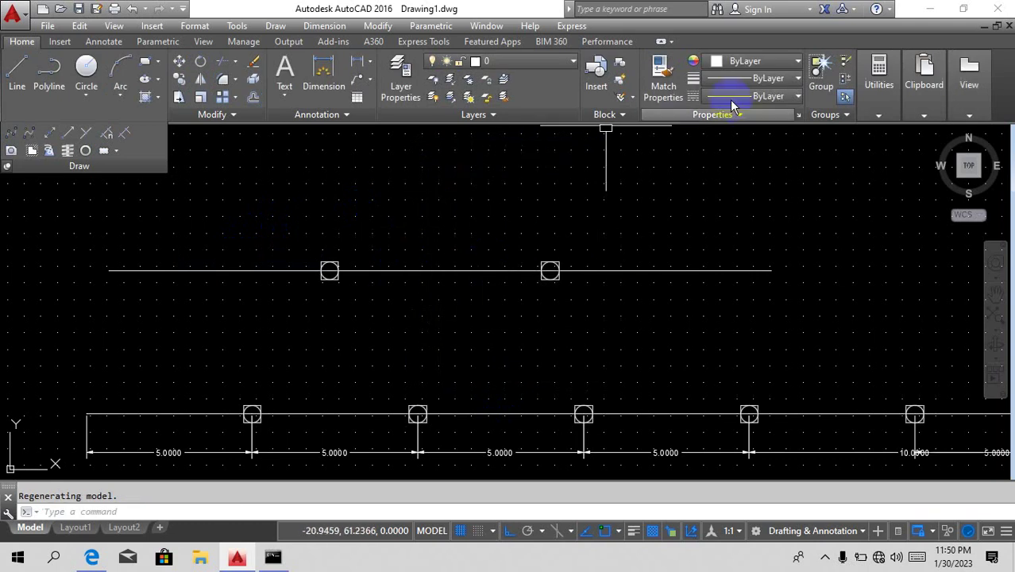
click(924, 79)
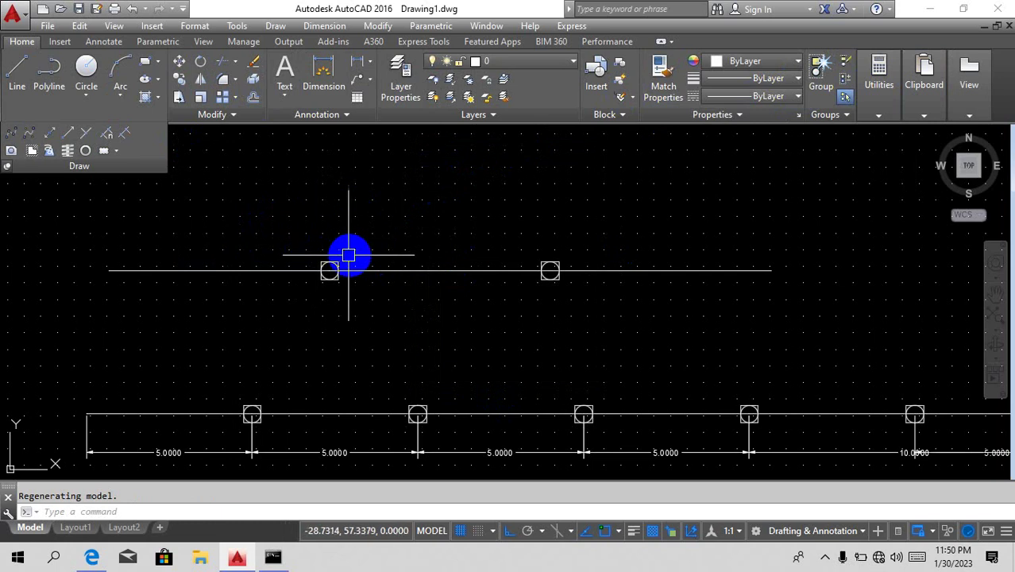
Draw a horizontal line 40 units long above the 20-unit line, starting over its left endpoint.
text(l)
key(Return)
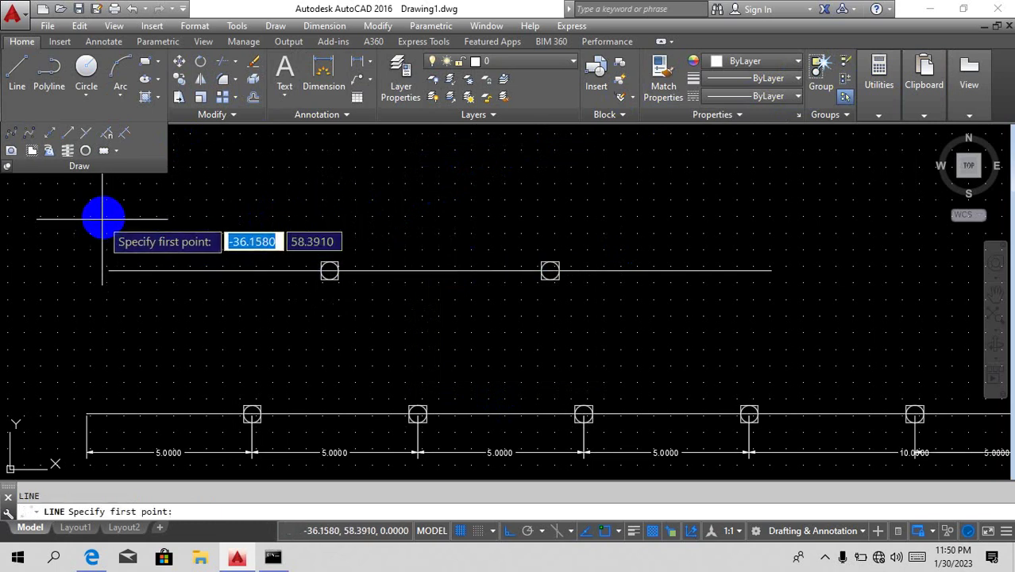
click(109, 211)
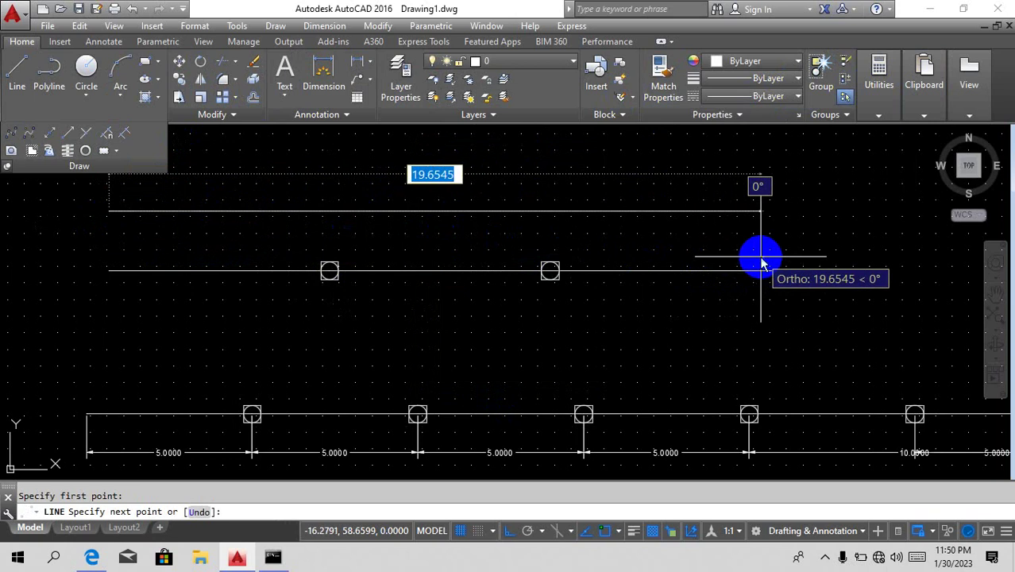
text(40)
key(Return)
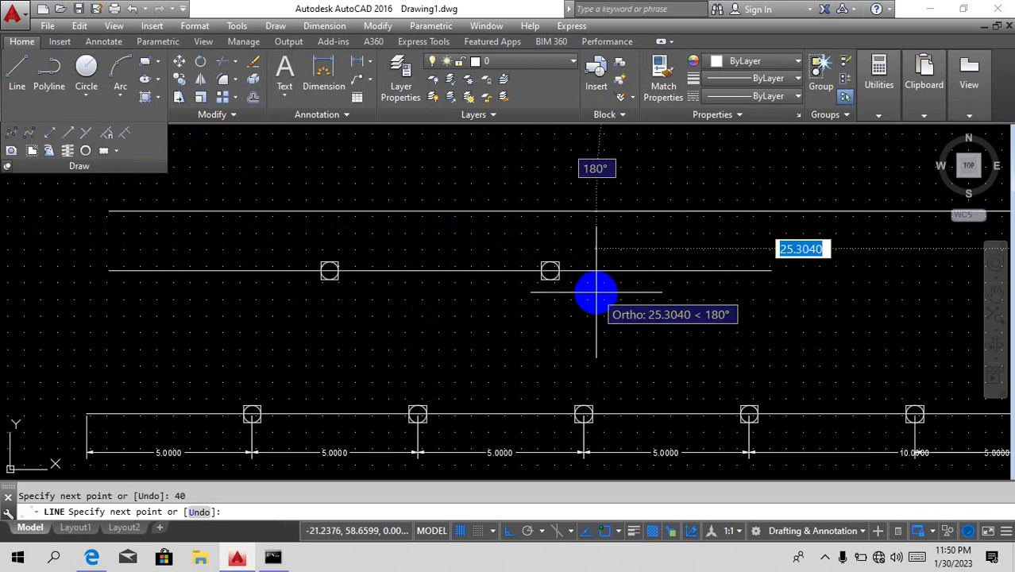
scroll(604, 290, down, 5)
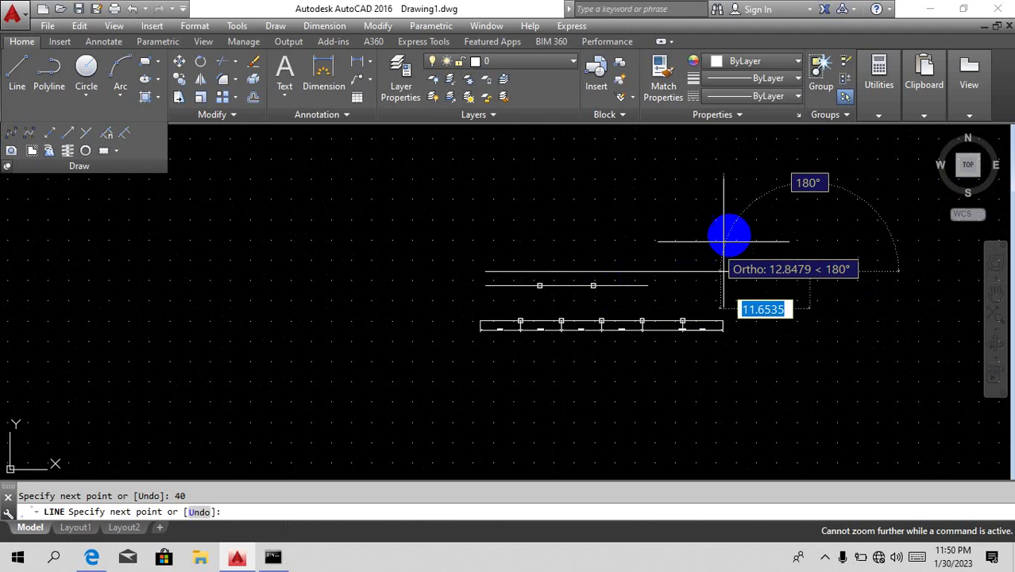
key(Escape)
Place points along the 40-unit line with the Measure command, using a segment length of 12.
scroll(812, 243, up, 4)
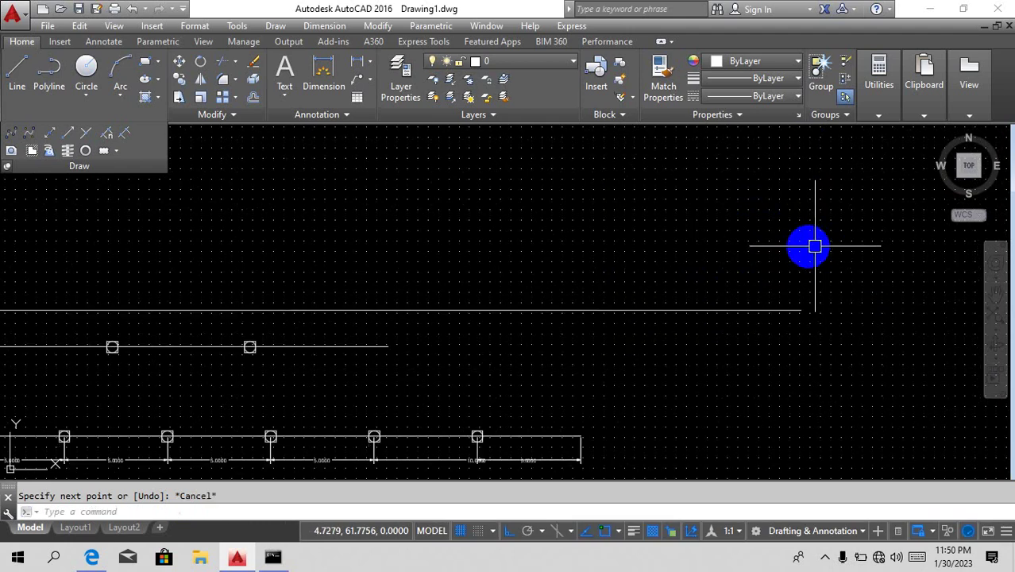
scroll(794, 248, down, 2)
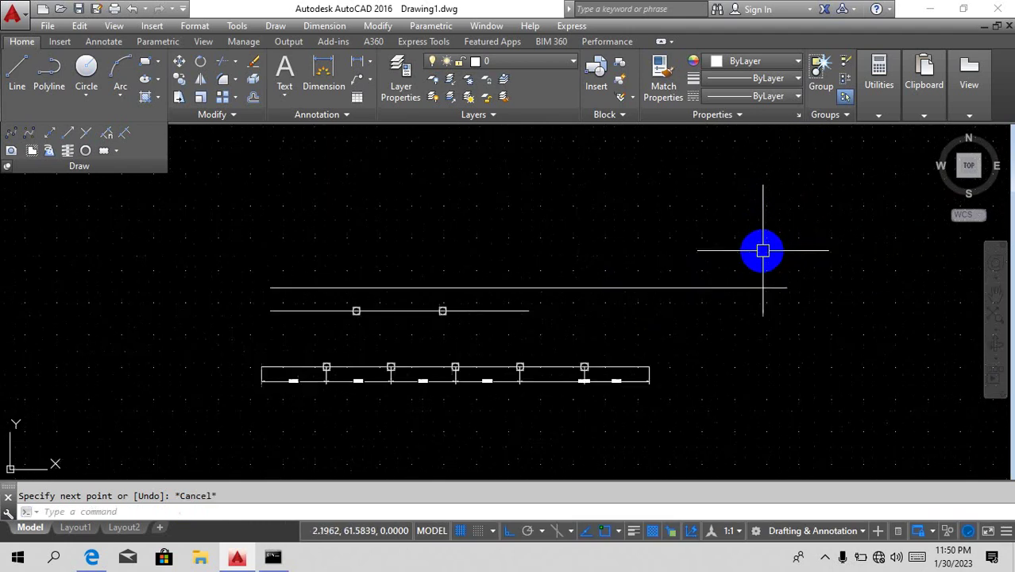
click(125, 135)
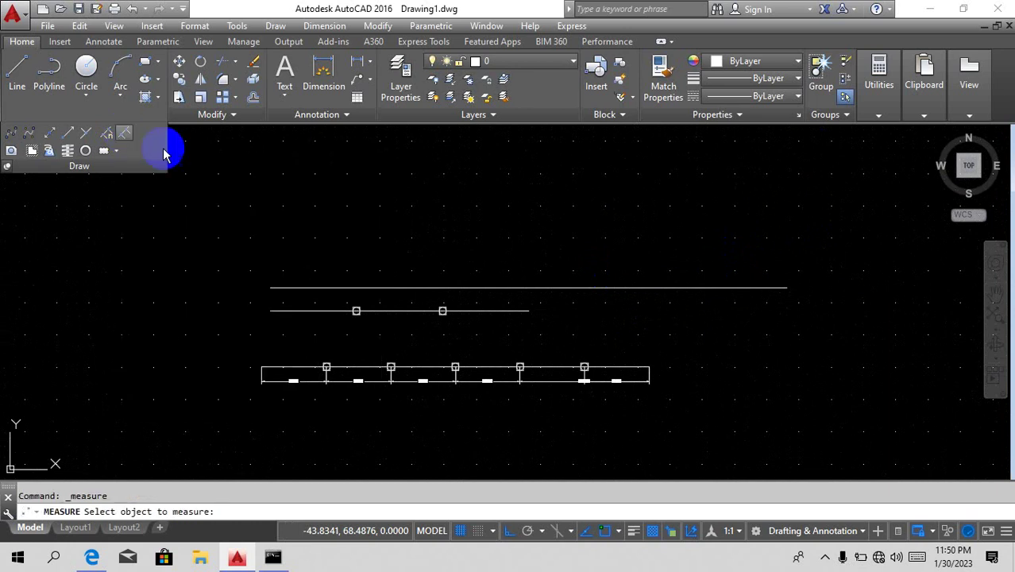
click(598, 293)
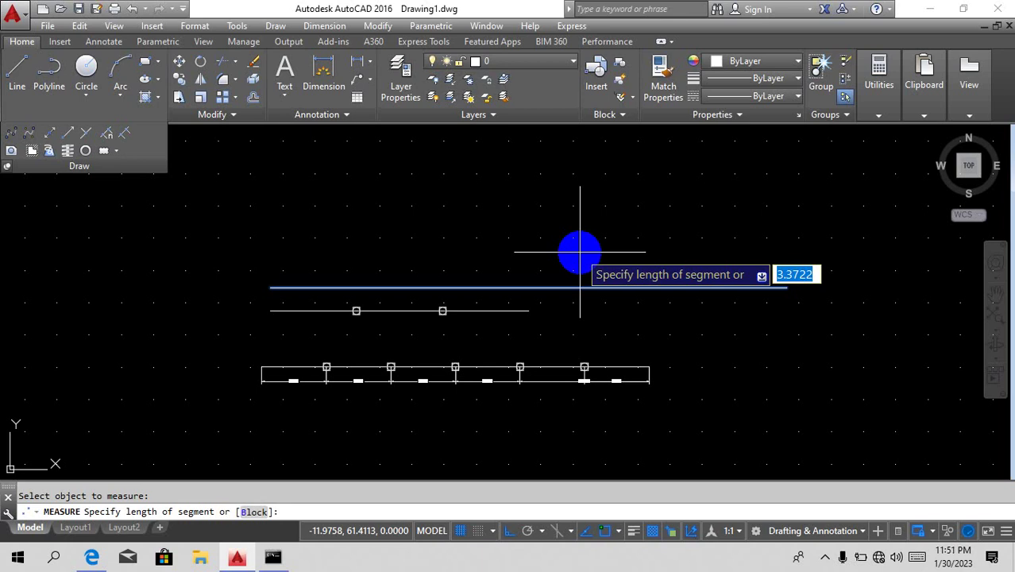
text(12)
key(Return)
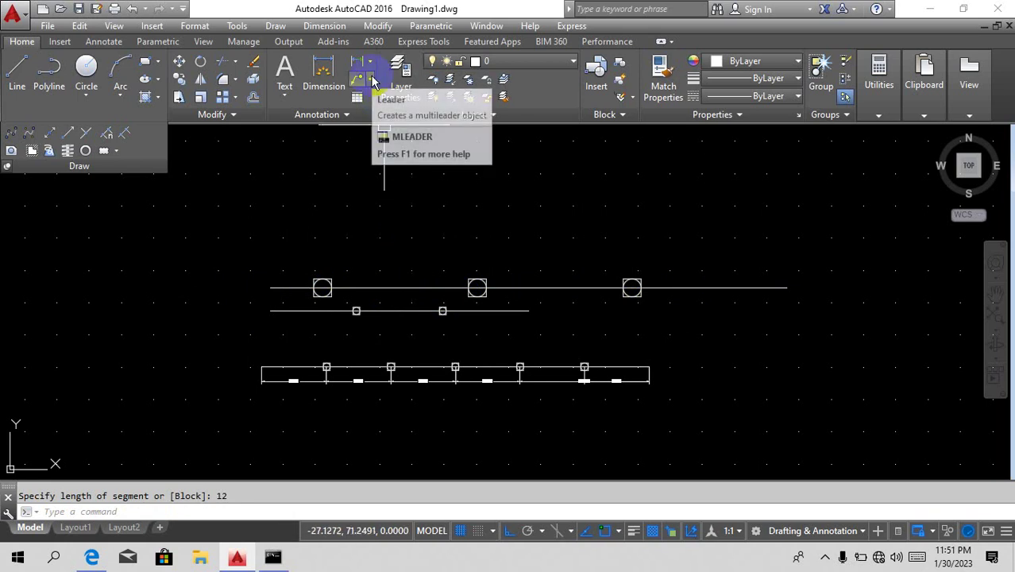
text(dla)
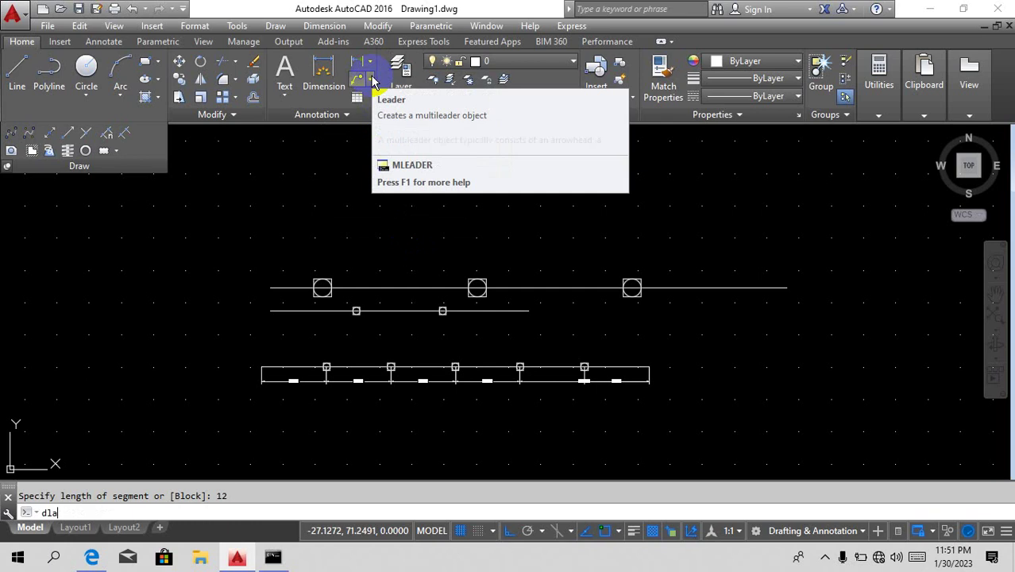
key(Return)
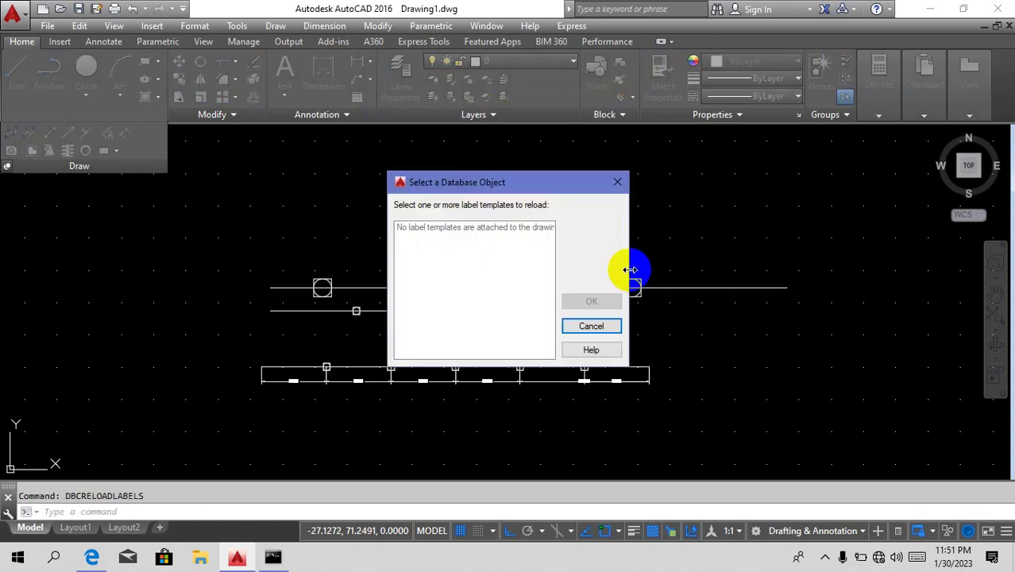
click(617, 183)
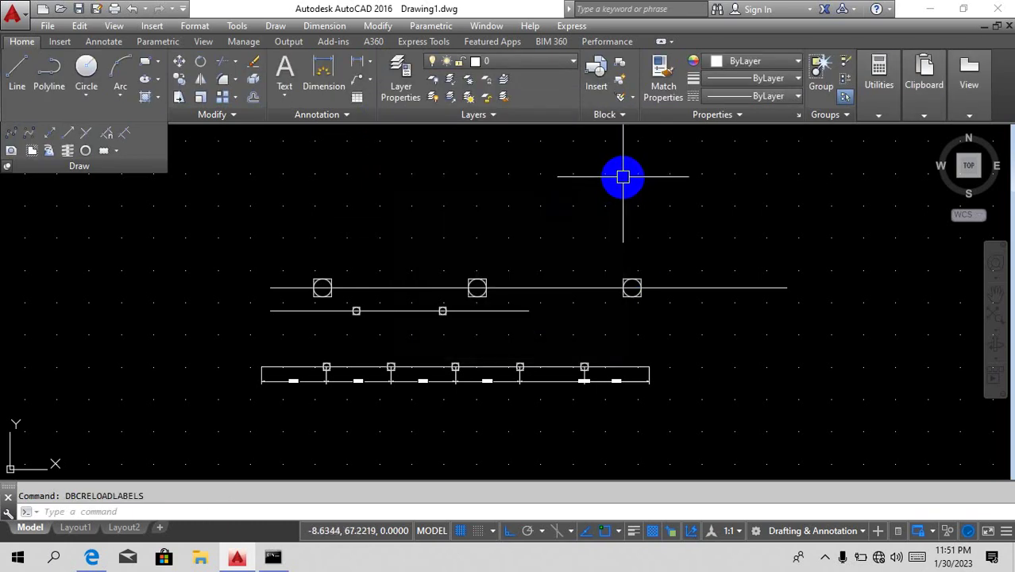
text(d)
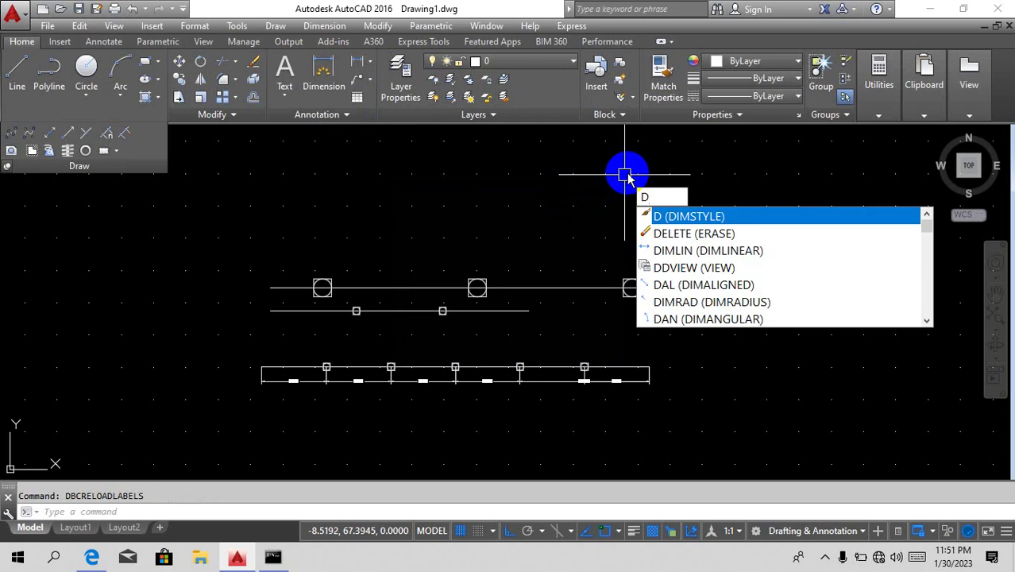
text(l)
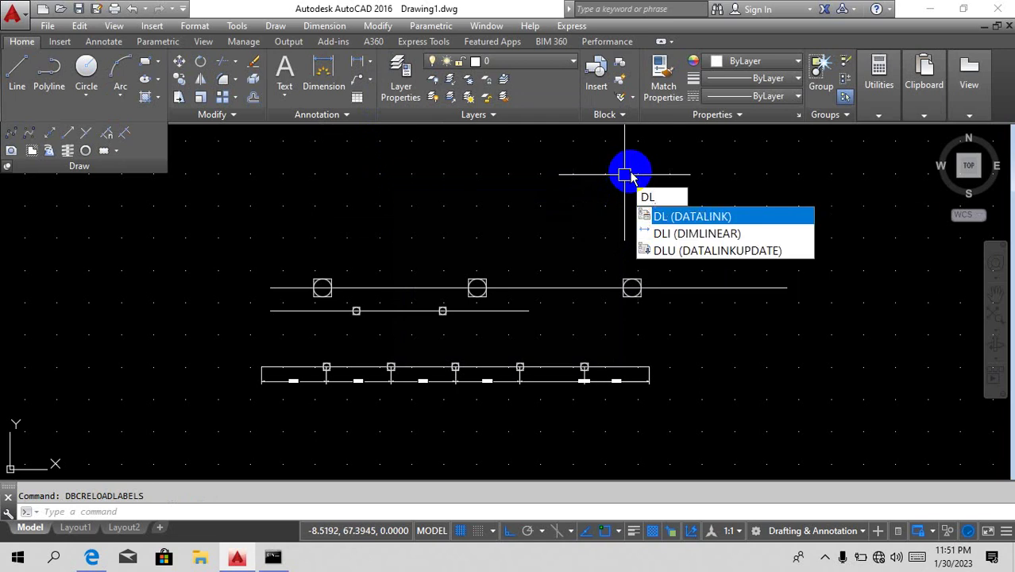
text(a)
key(BackSpace)
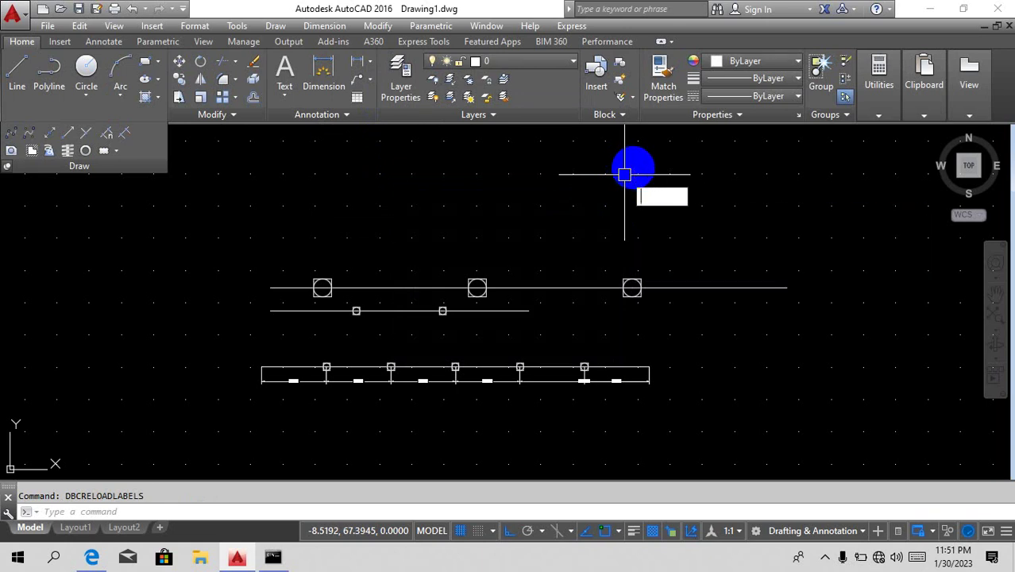
text(Da)
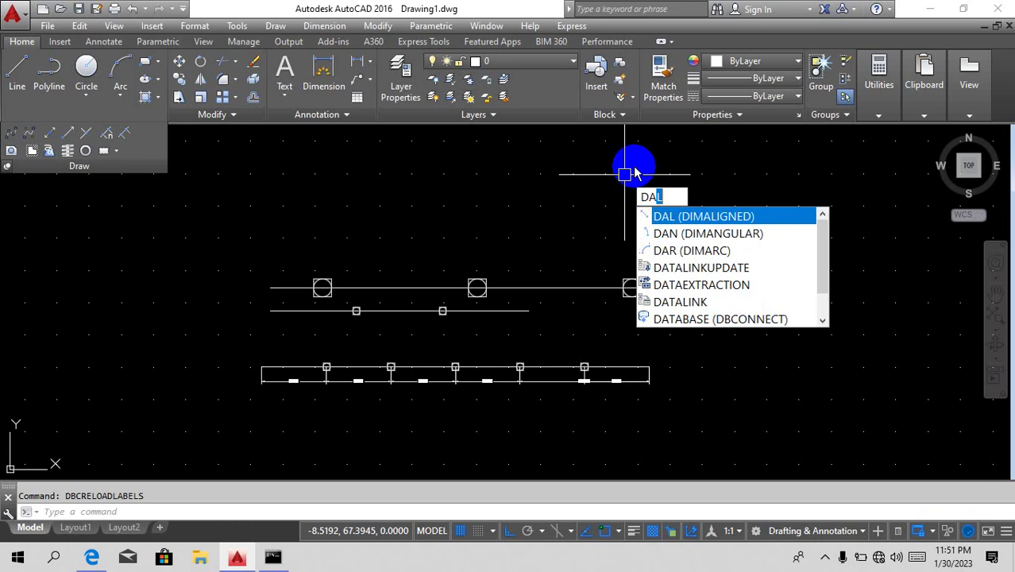
key(BackSpace)
key(BackSpace)
key(BackSpace)
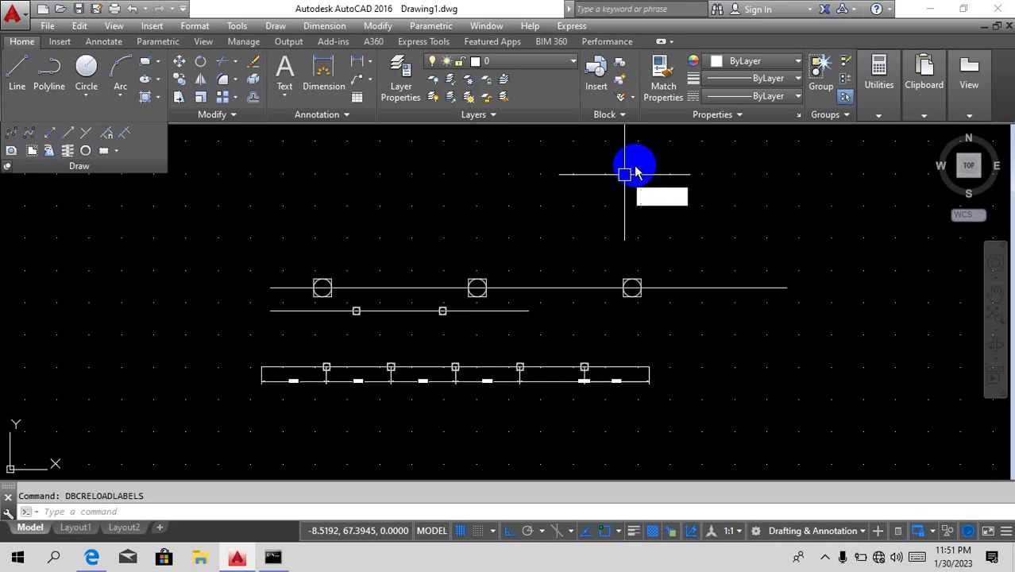
text(dla)
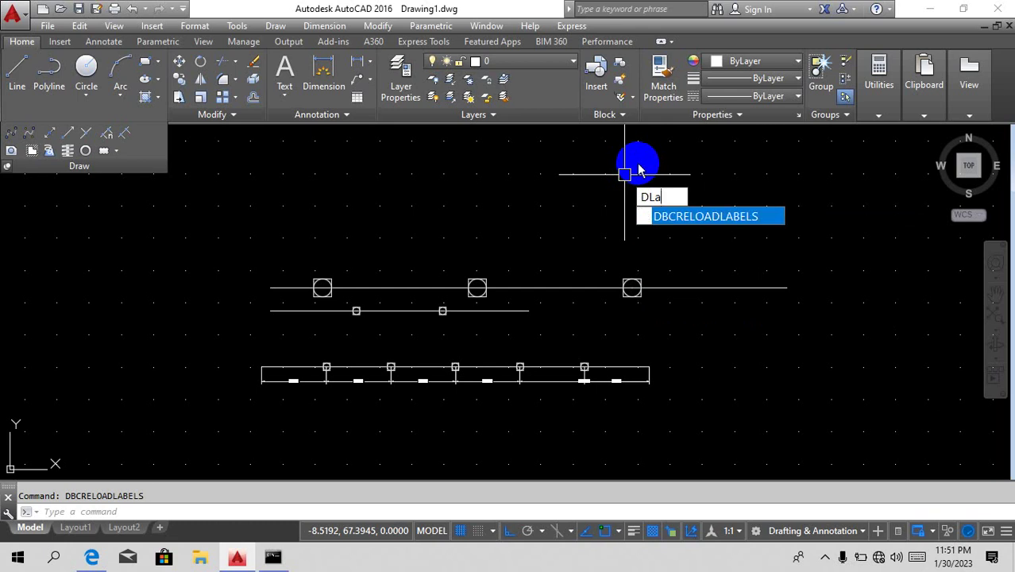
key(BackSpace)
key(BackSpace)
text(al)
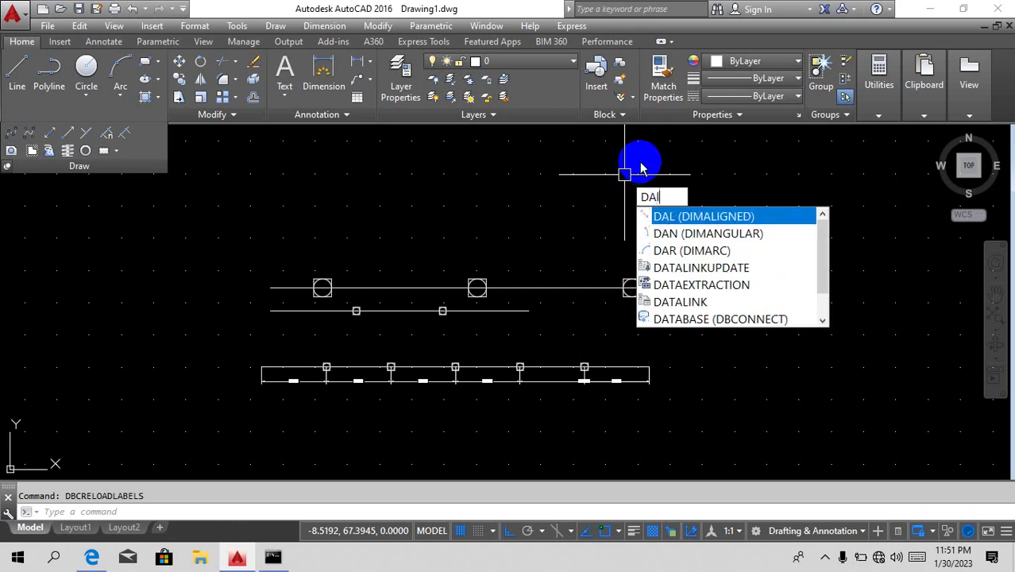
text(l)
key(BackSpace)
key(BackSpace)
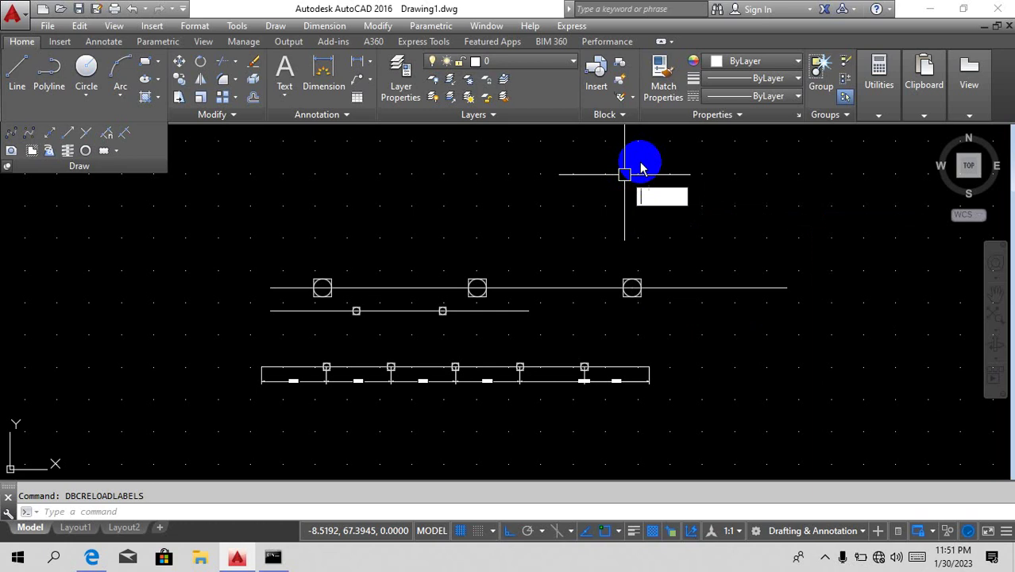
Add a linear dimension below the 40-unit line, from its third measured point to its right endpoint.
click(357, 62)
click(631, 287)
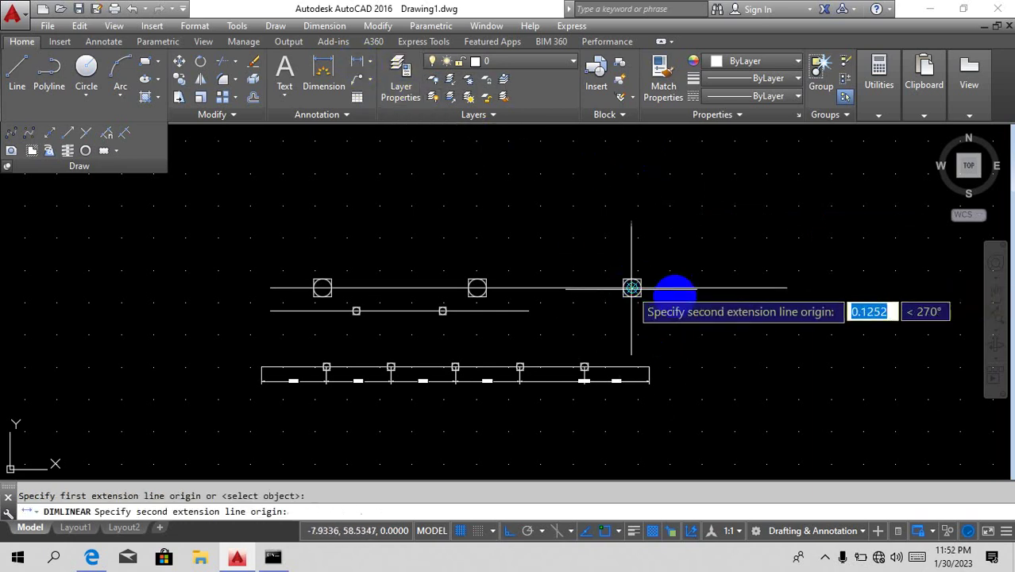
click(787, 288)
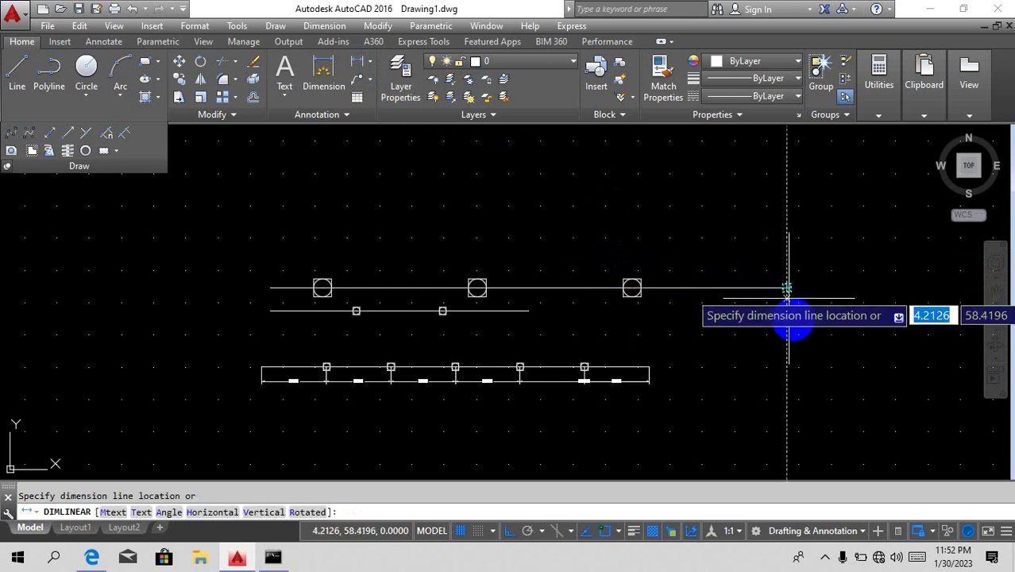
click(735, 318)
scroll(708, 318, up, 5)
scroll(708, 317, down, 5)
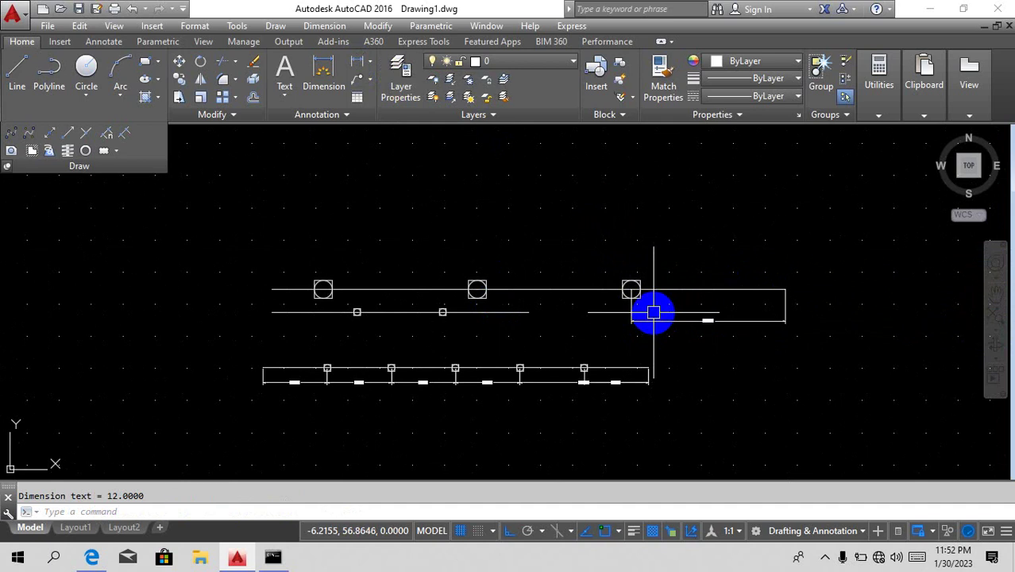
drag(654, 312, 702, 271)
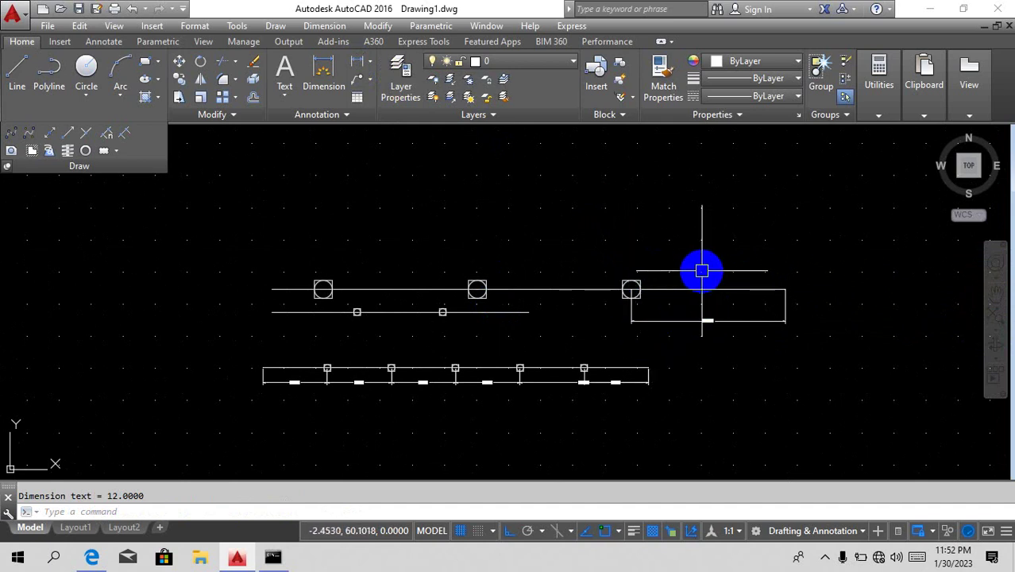
Draw a circle with a radius of 30, centred above the left part of the 40-unit line.
text(c)
key(Return)
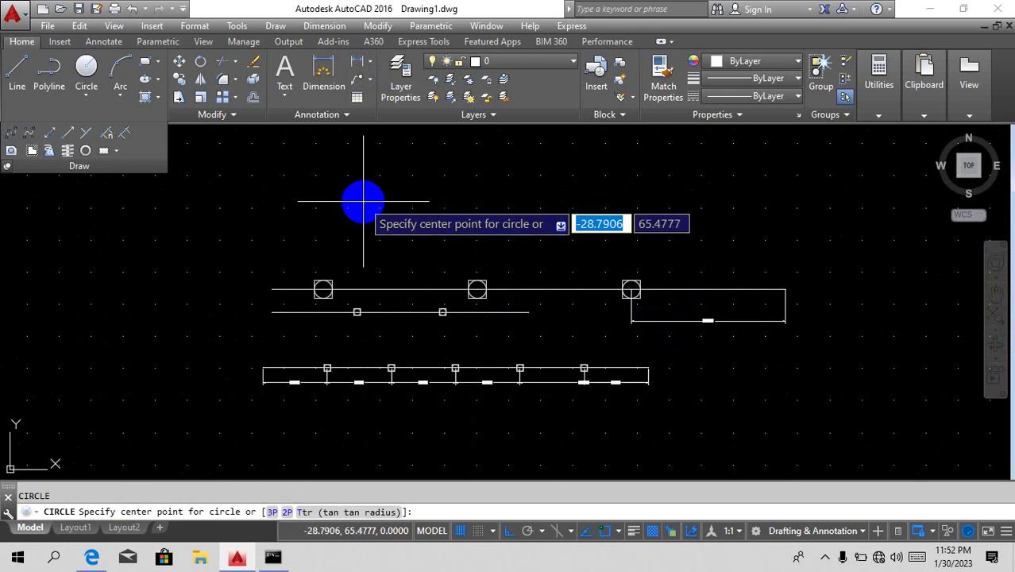
click(363, 194)
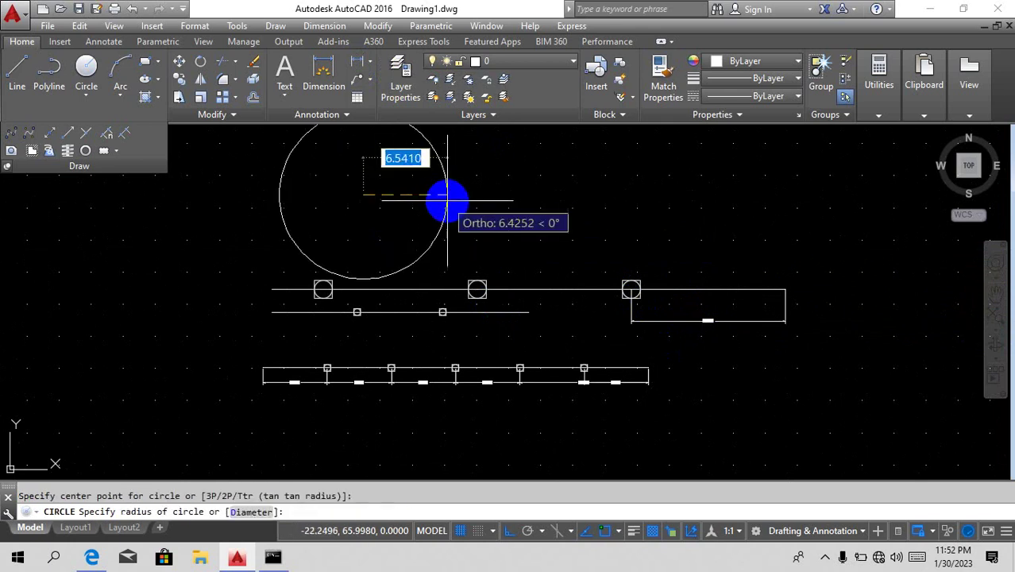
text(30)
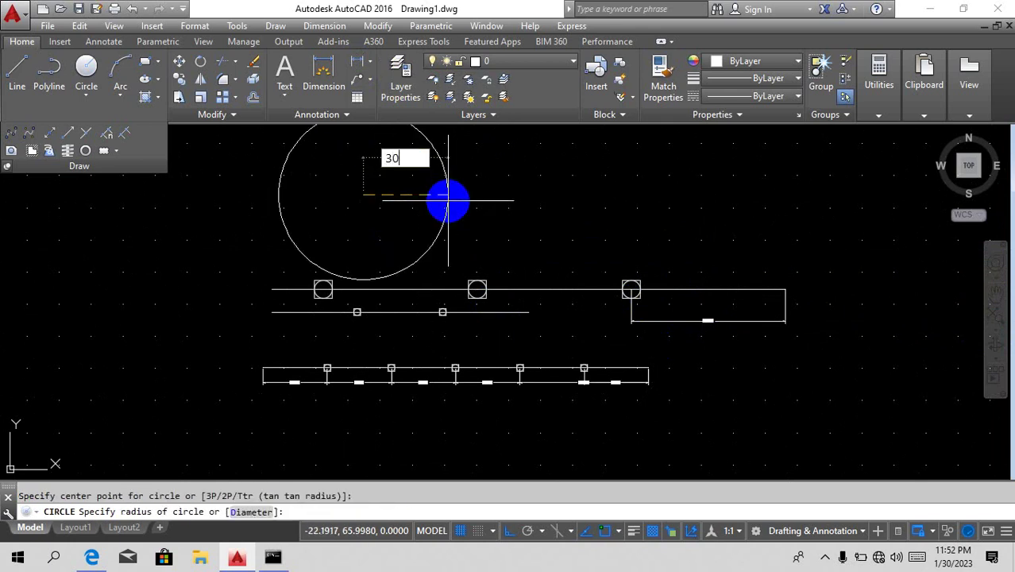
key(Return)
scroll(462, 204, down, 5)
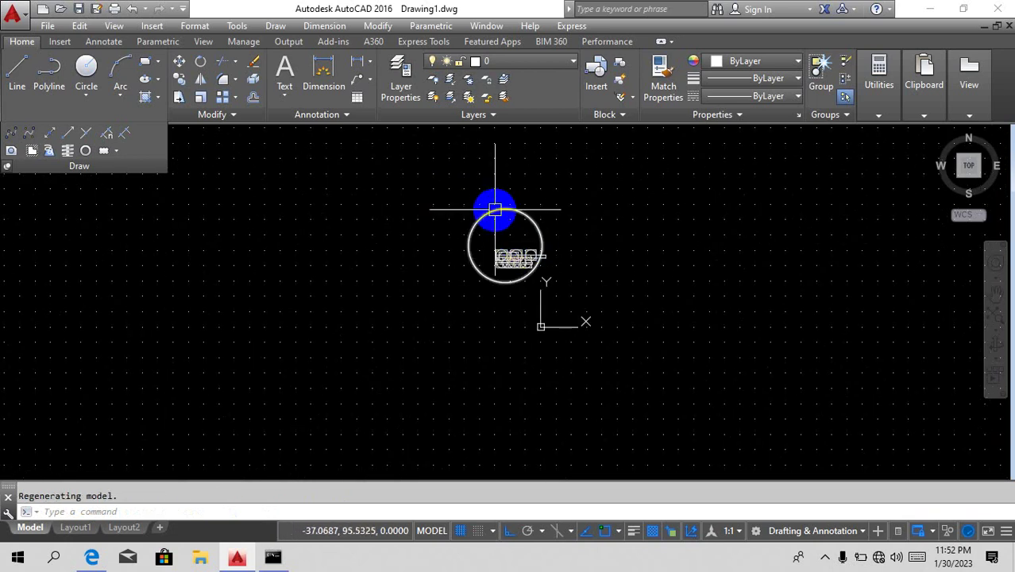
Divide the radius-30 circle into 5 equal segments with the DIVIDE command.
scroll(495, 209, up, 4)
scroll(495, 209, up, 2)
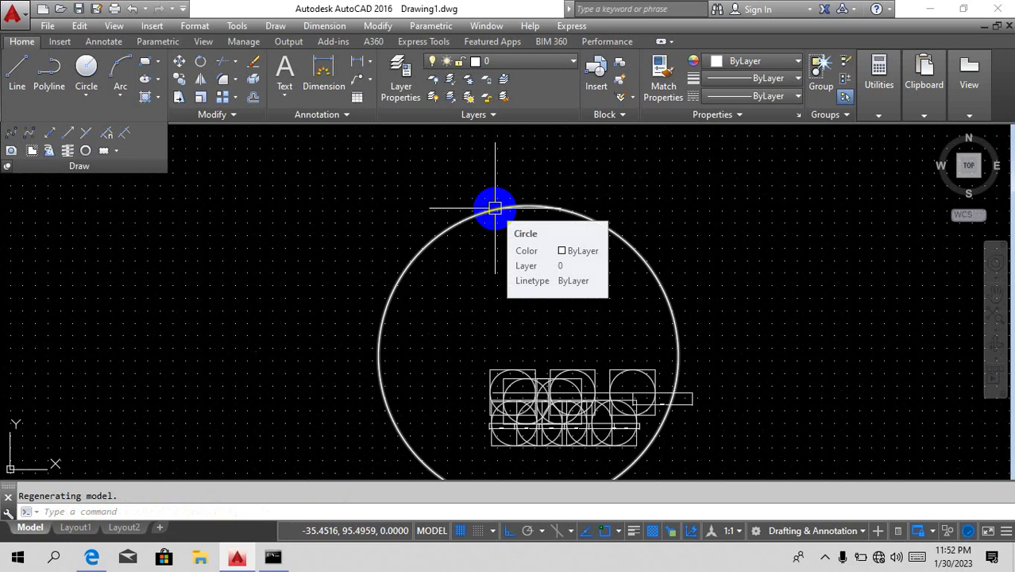
text(DIV)
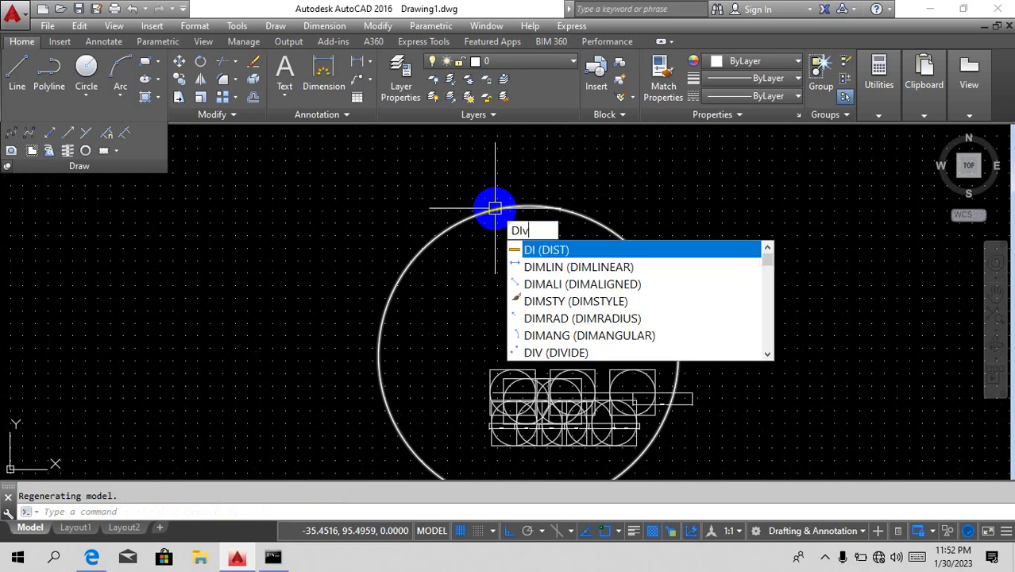
key(Return)
click(506, 208)
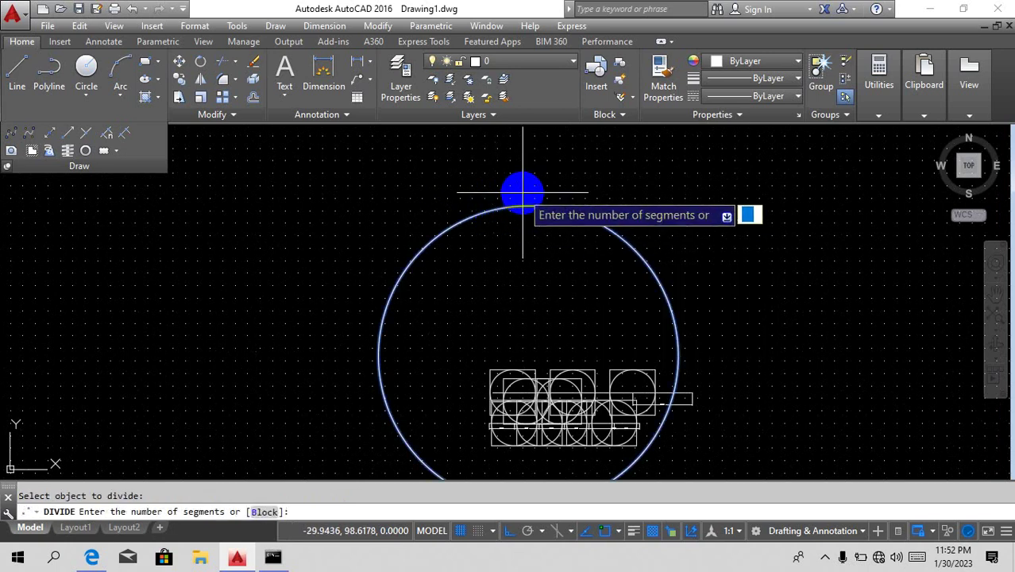
text(5)
key(Return)
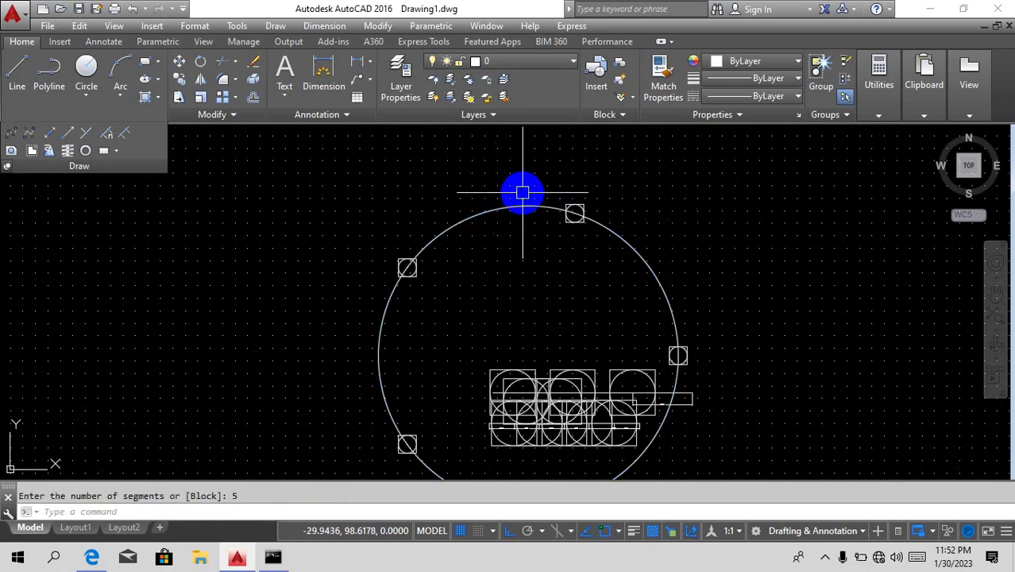
scroll(608, 284, down, 2)
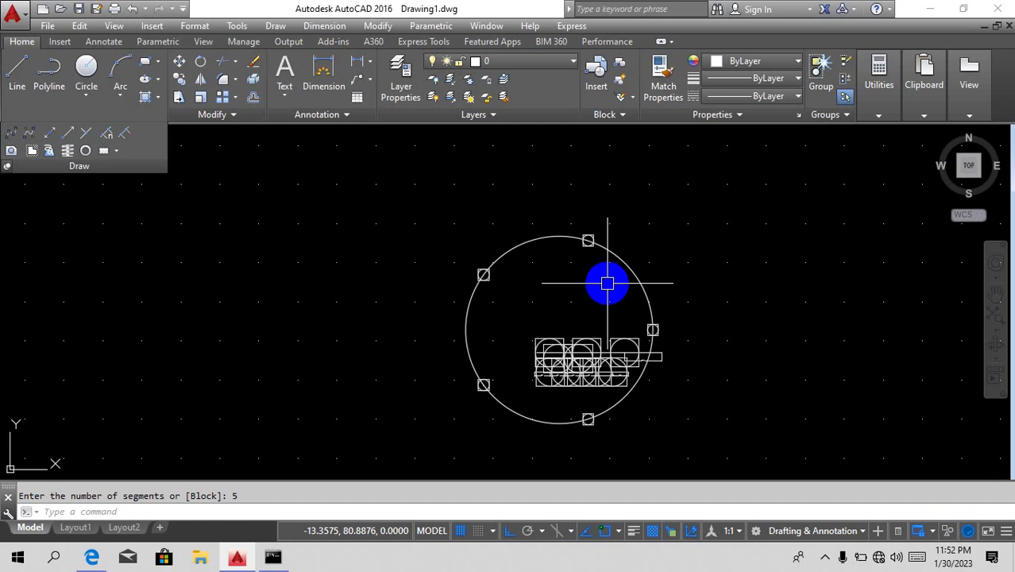
Draw a second circle up and left of the first, with its radius reaching the first circle's upper-left division point.
scroll(583, 237, up, 2)
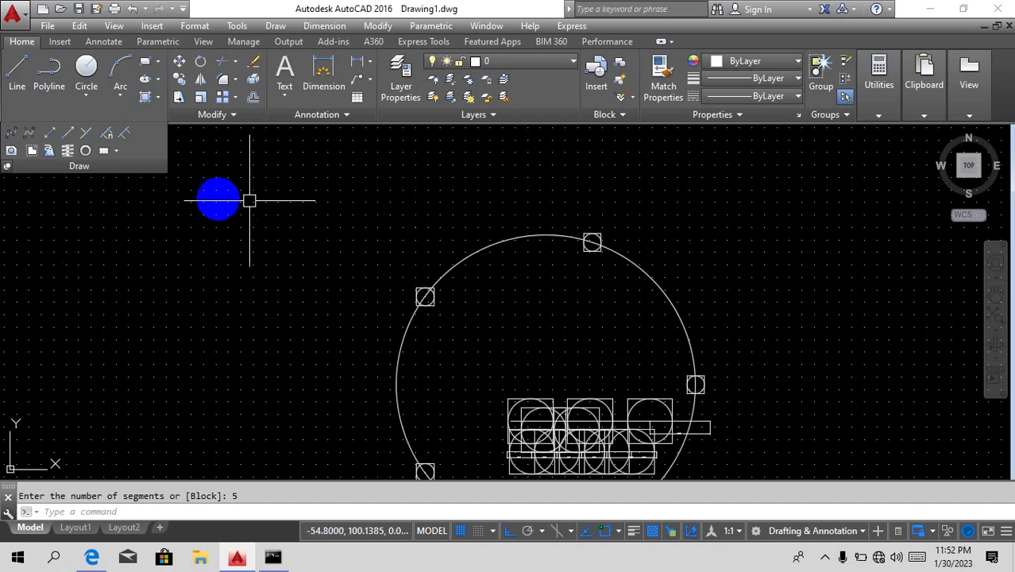
text(c)
key(Return)
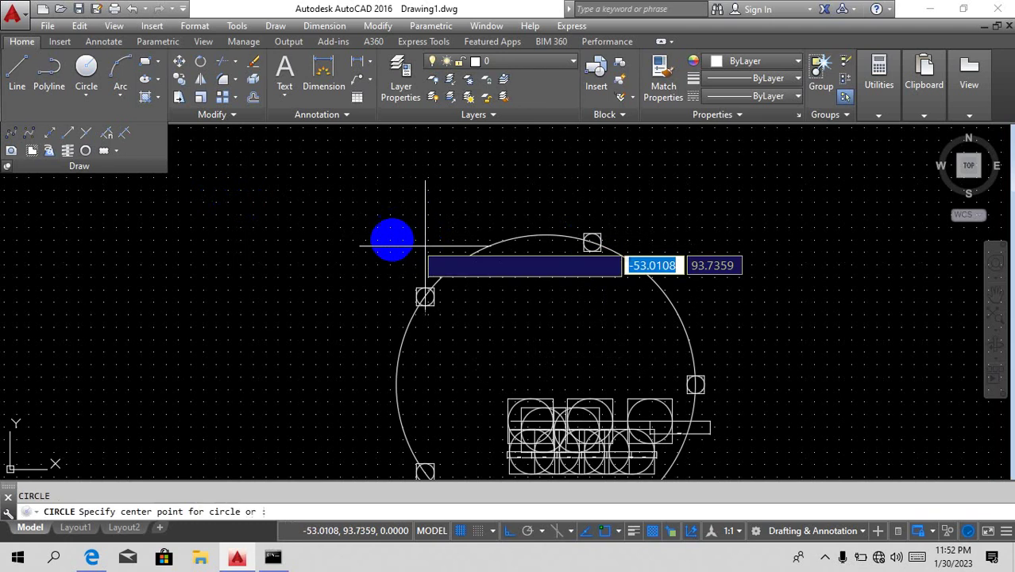
click(332, 213)
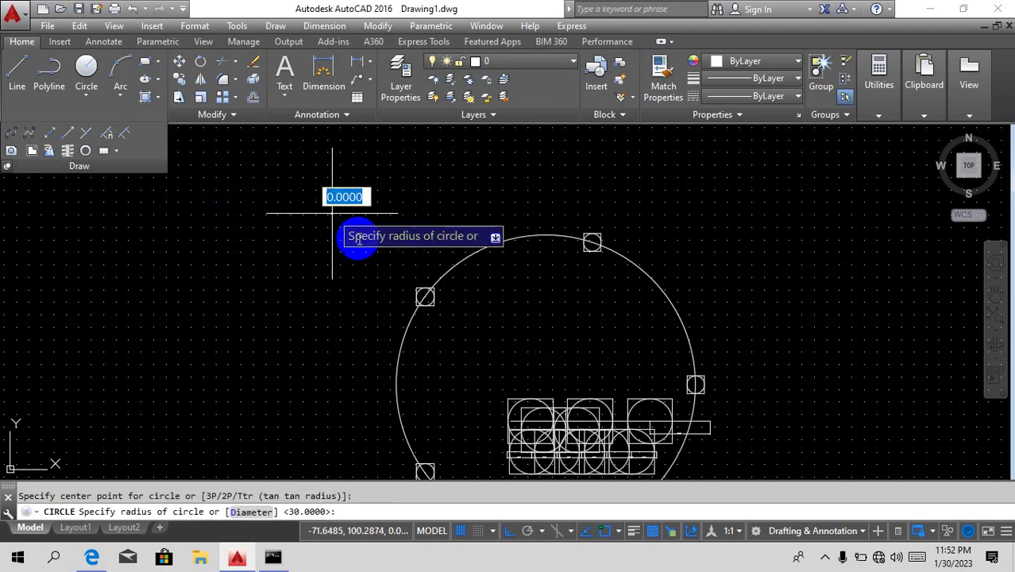
click(424, 296)
scroll(430, 243, down, 2)
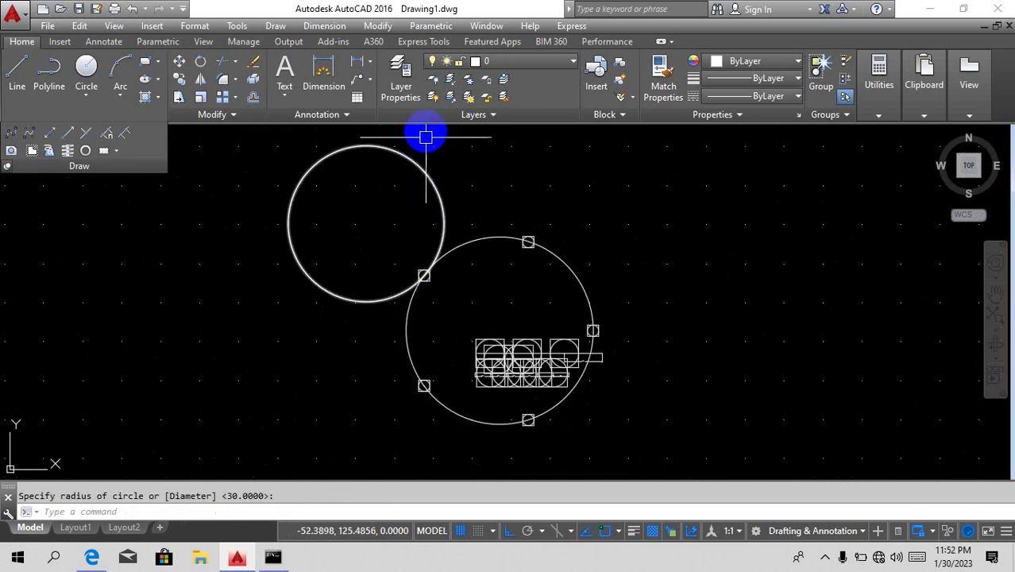
Place points around the smaller upper-left circle with the Measure command, using a segment length of 6.
scroll(424, 134, up, 2)
click(125, 136)
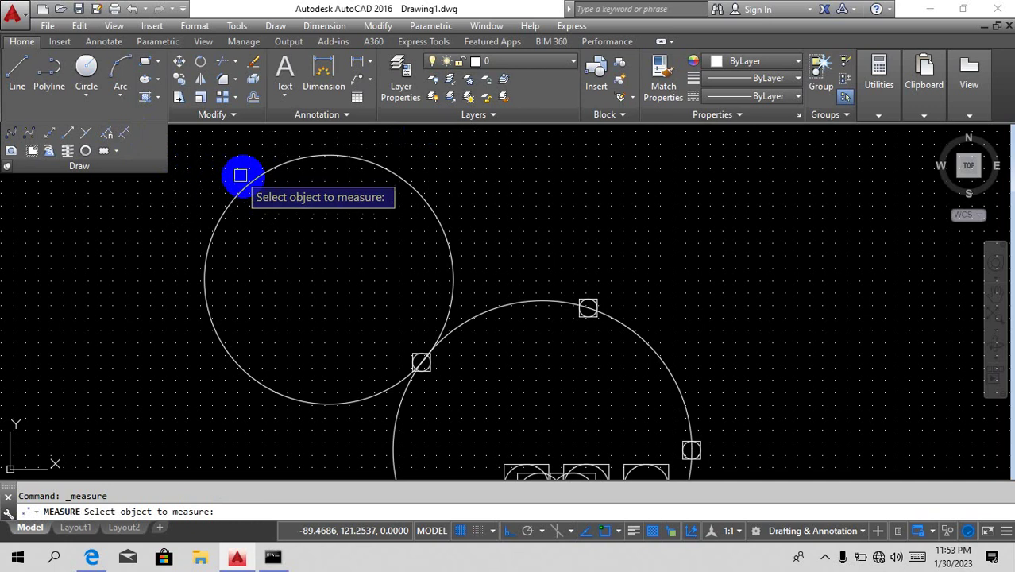
click(252, 177)
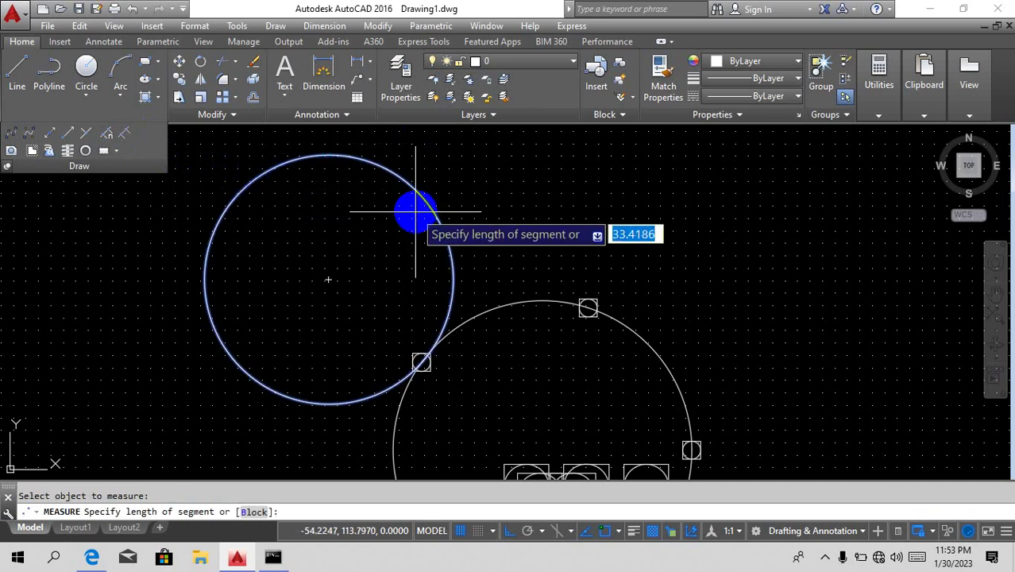
text(6)
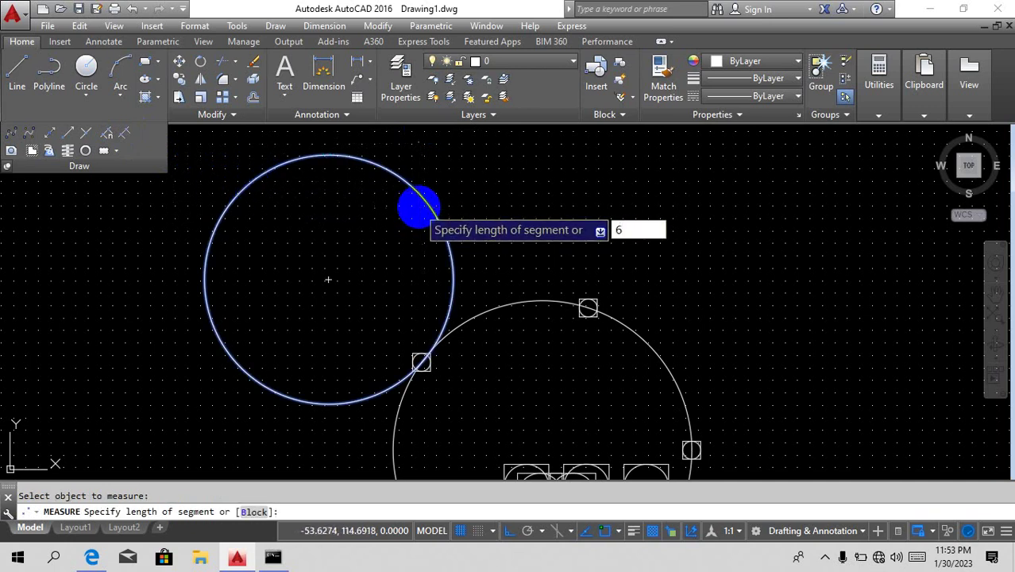
key(Return)
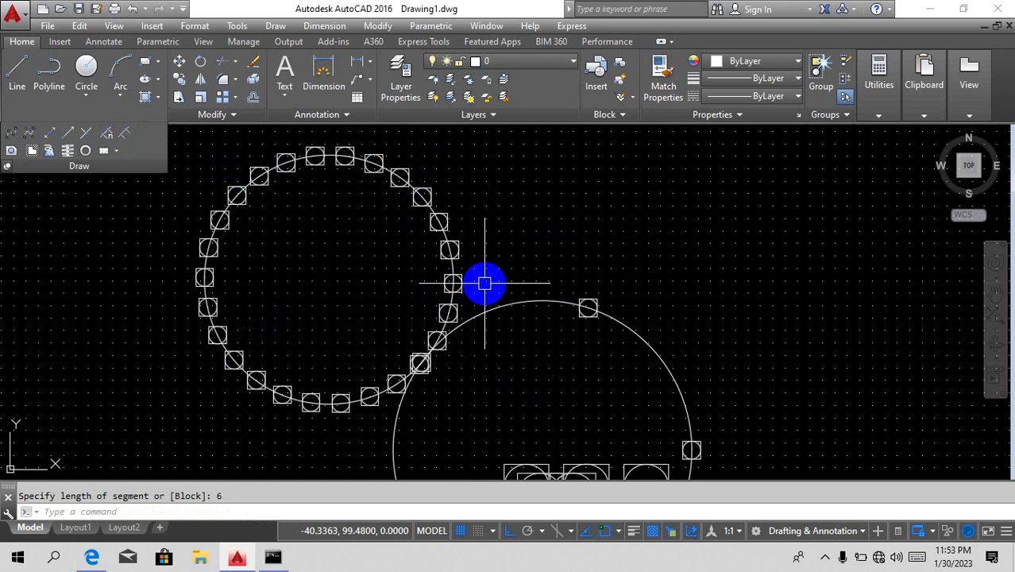
Place points around the radius-30 circle with the Measure command, using a segment length of 10.
text(me)
key(Return)
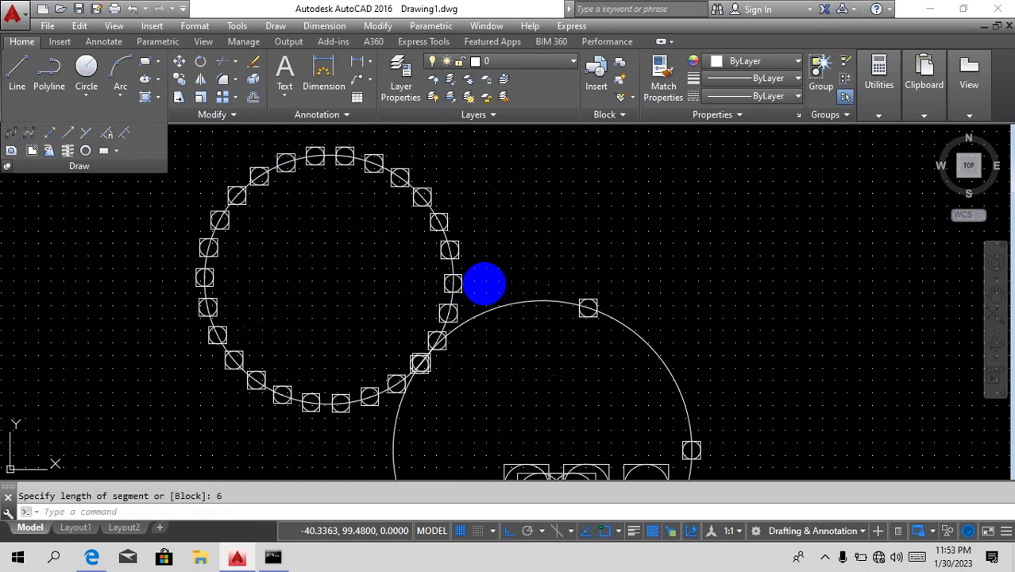
click(496, 299)
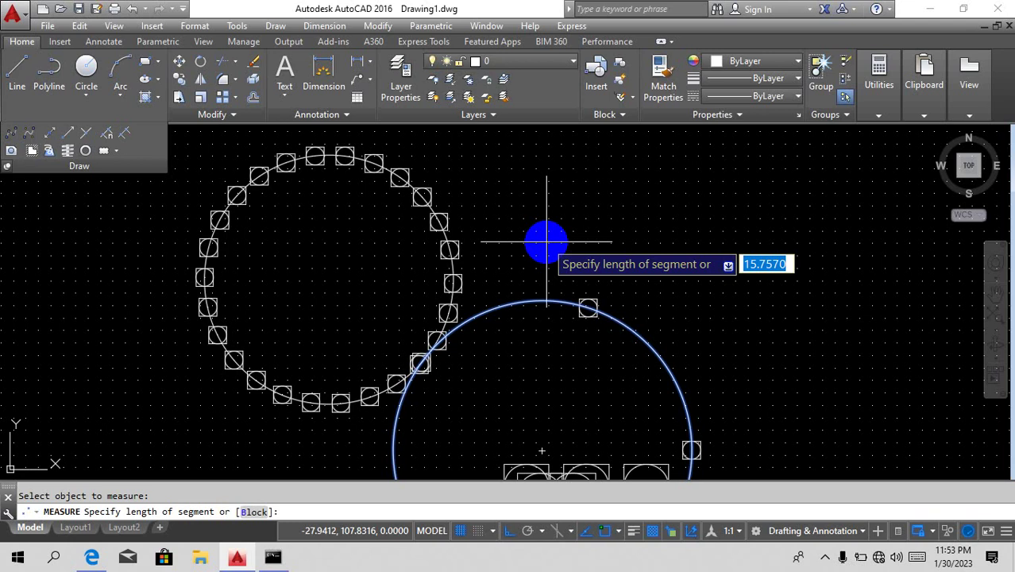
text(10)
key(Return)
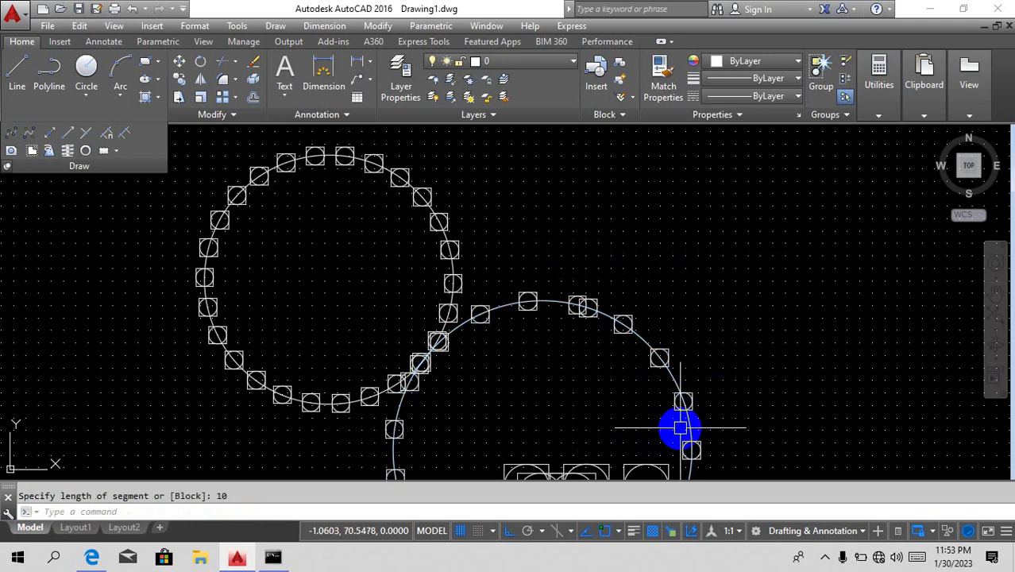
Place 15 individual points freely around and inside the two circles with the multiple-point command.
click(88, 133)
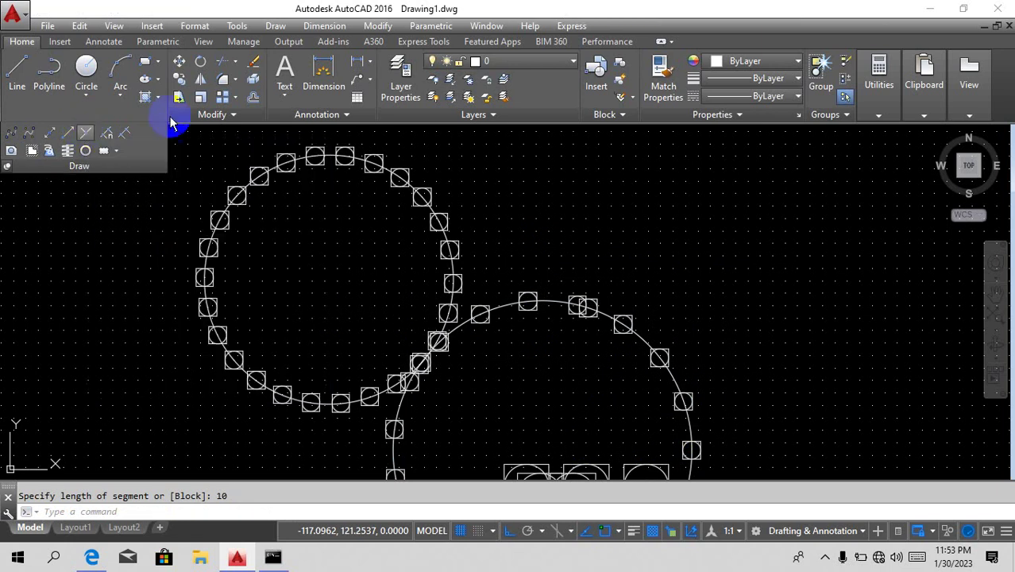
click(584, 255)
click(693, 213)
click(765, 296)
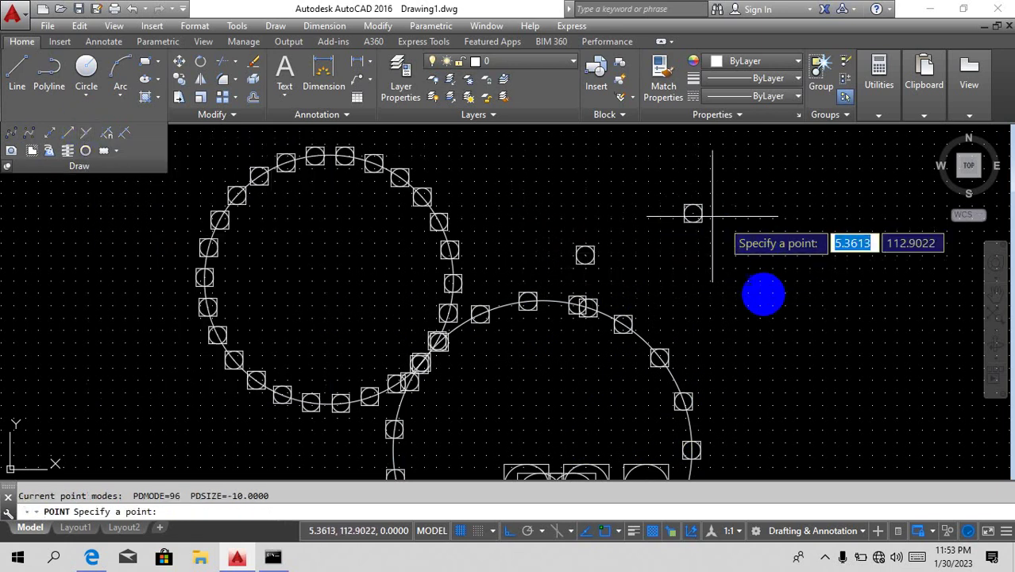
click(875, 299)
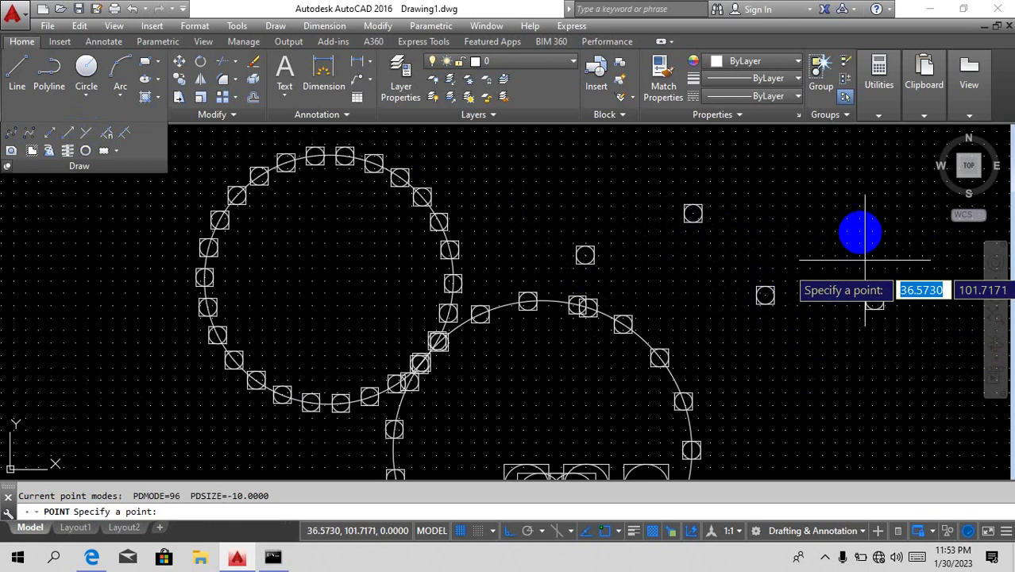
click(849, 199)
click(697, 158)
click(560, 169)
click(462, 169)
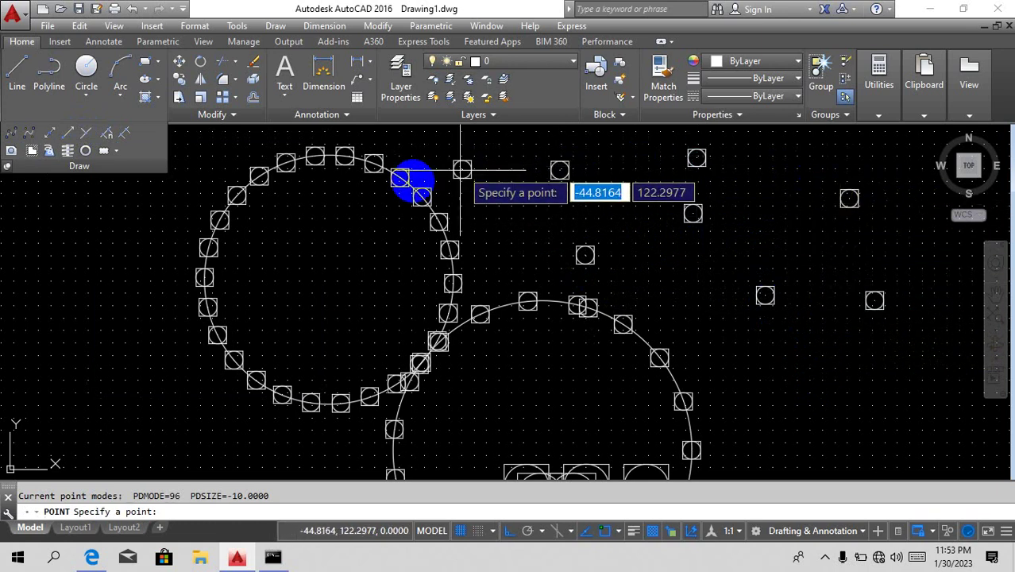
click(334, 198)
click(108, 252)
click(80, 342)
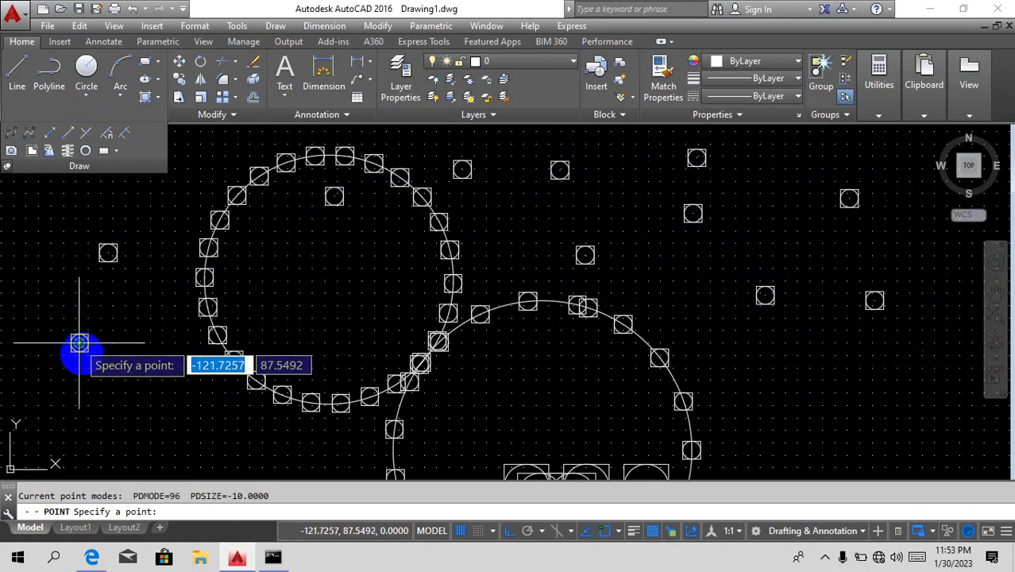
click(135, 410)
click(328, 298)
click(607, 413)
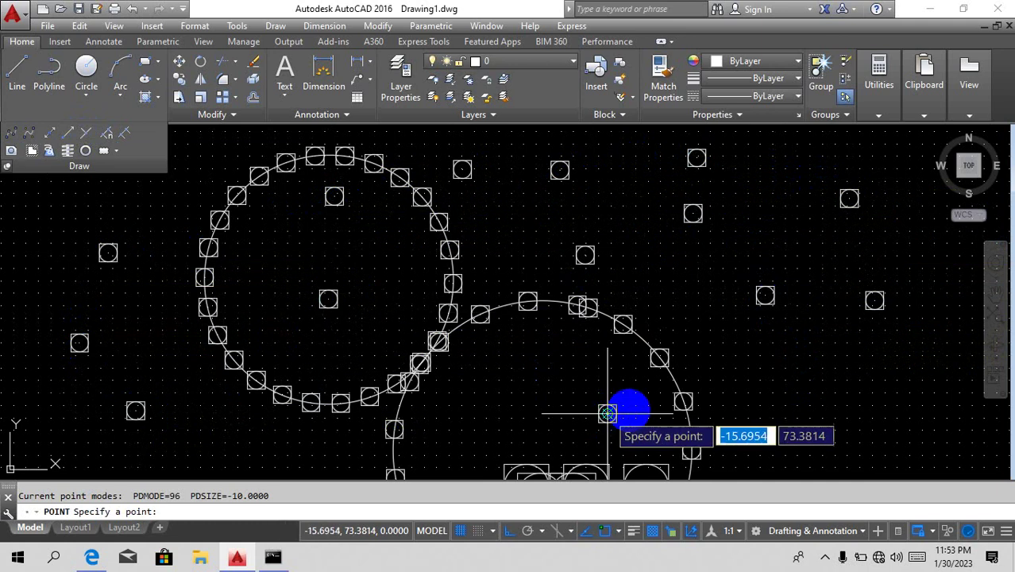
click(797, 385)
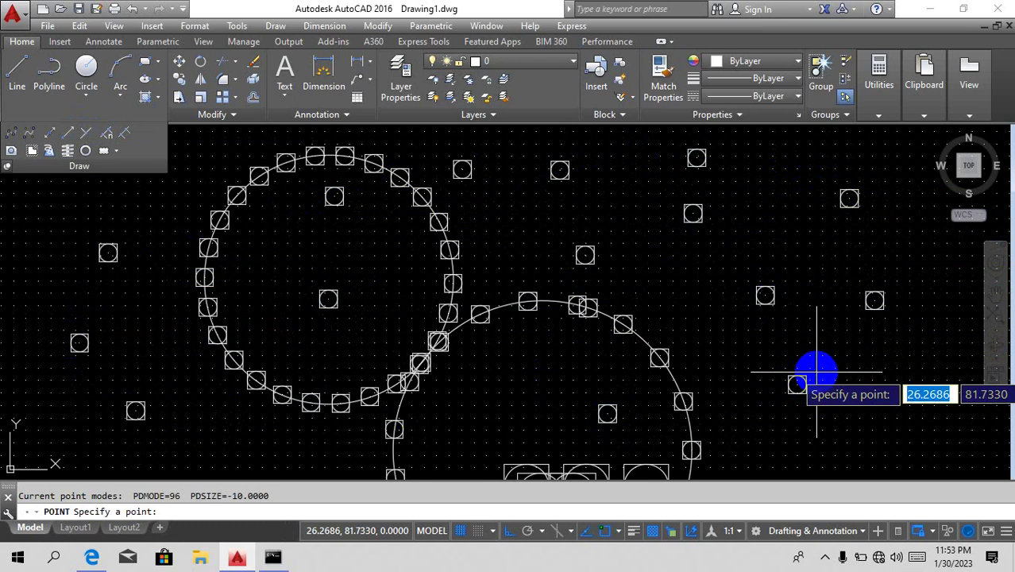
Place another point at the exact coordinates X 10, Y 10.
text(10)
key(Tab)
text(10)
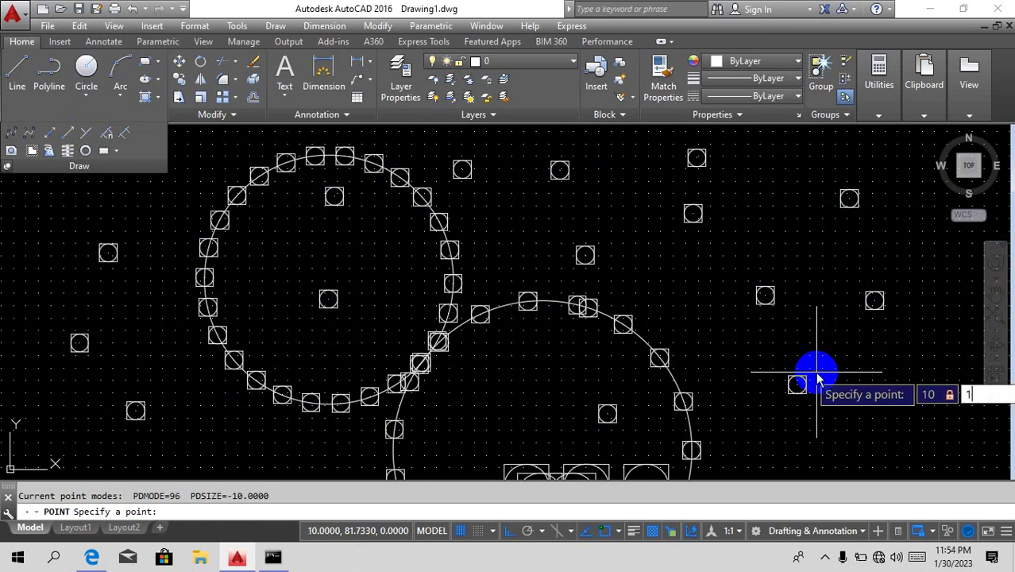
key(Return)
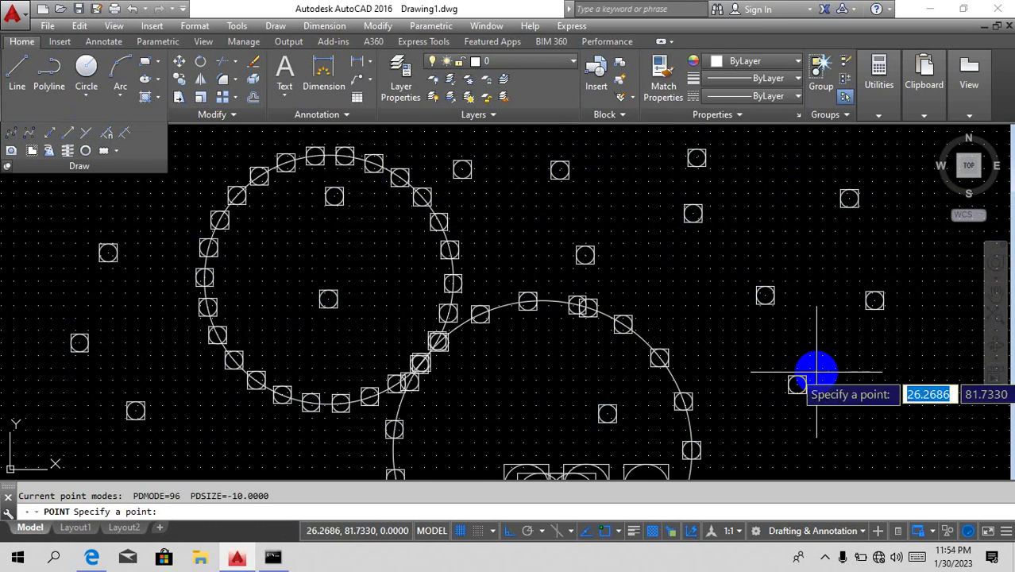
scroll(443, 370, down, 6)
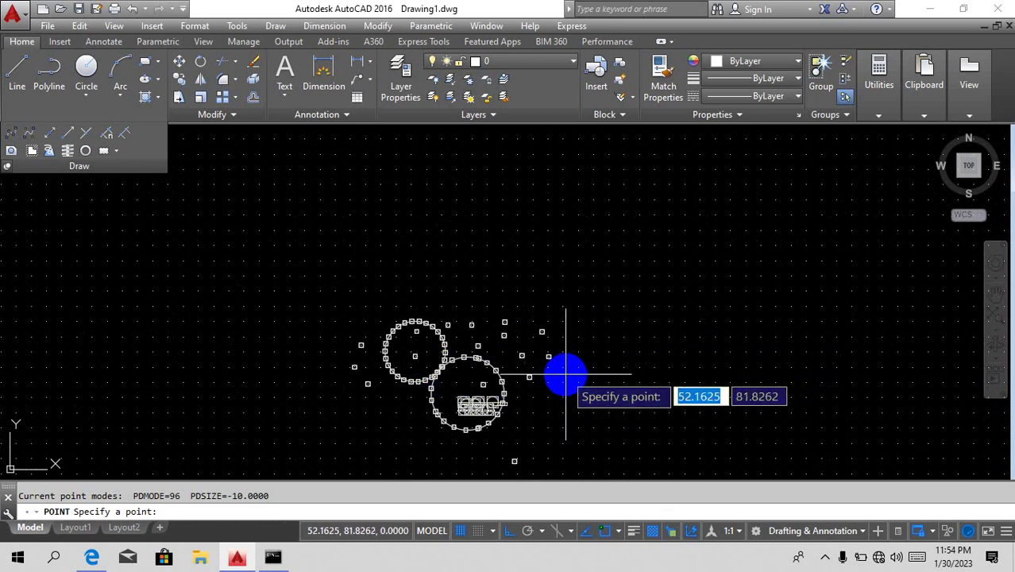
Erase every object in the drawing and zoom to the drawing's extents.
key(Escape)
key(ctrl+a)
text(e)
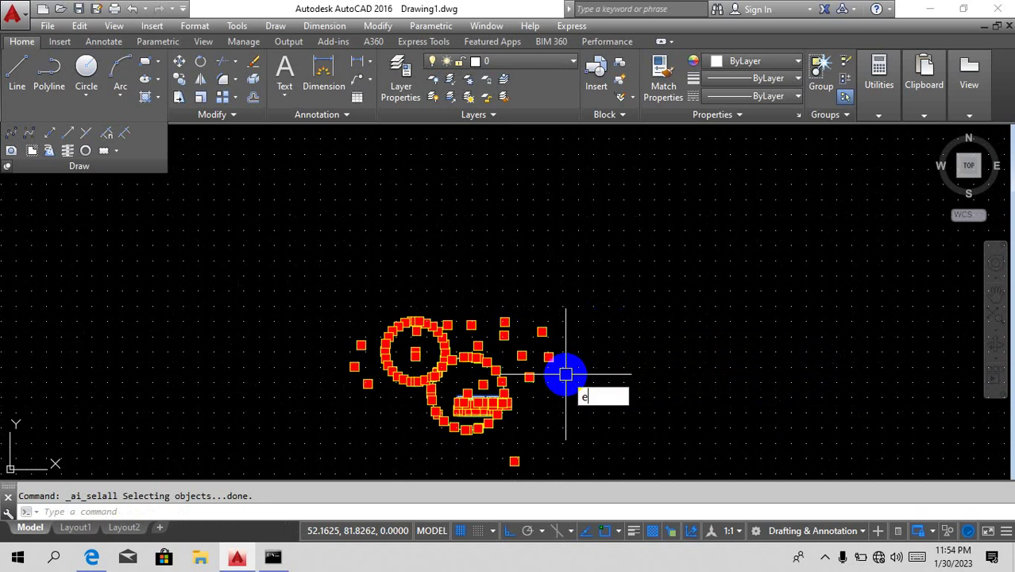
key(Return)
text(z)
key(Return)
text(e)
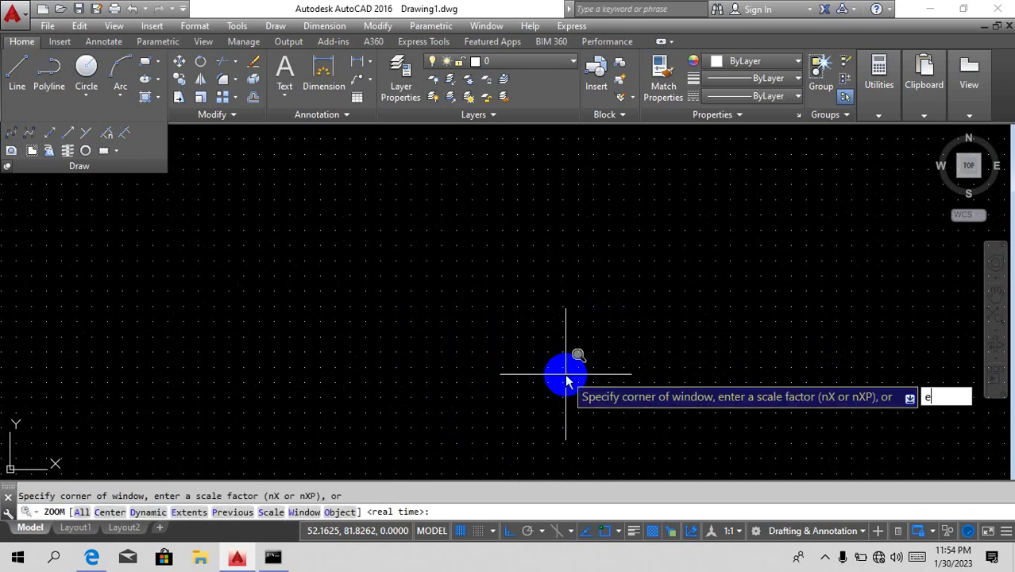
key(Return)
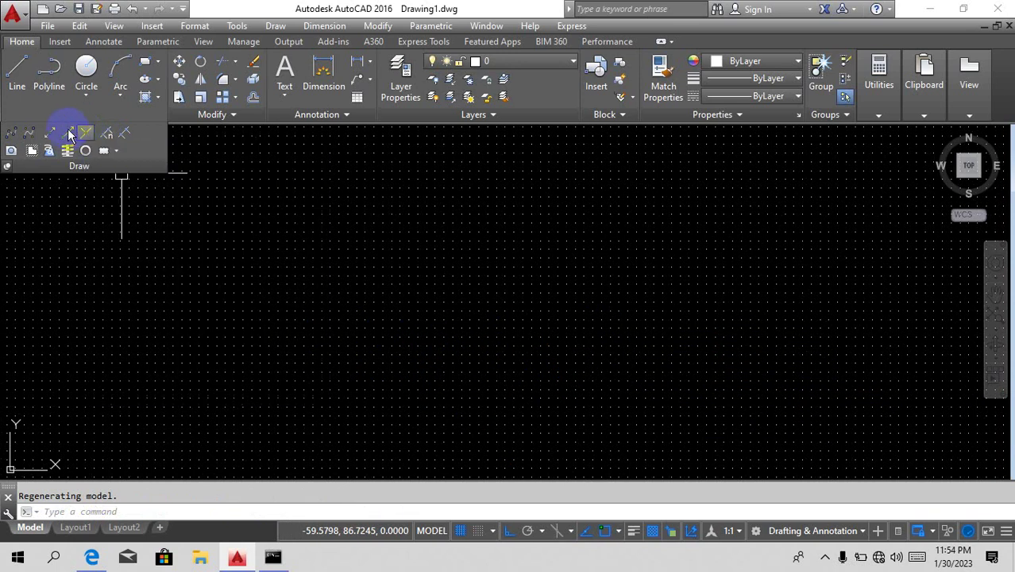
Turn Ortho mode off and draw ten rays at different angles in all directions from one common start point.
click(69, 134)
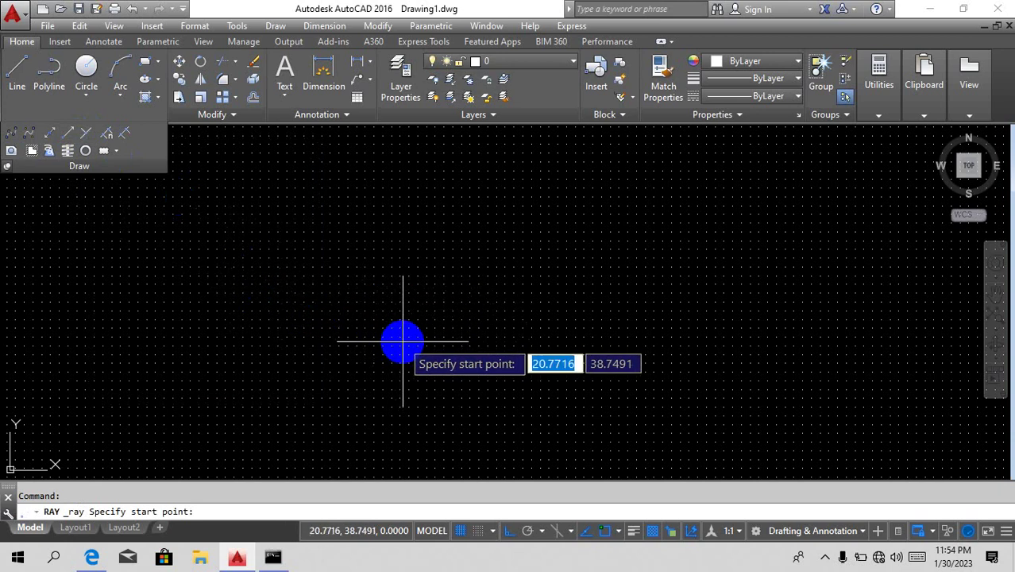
click(382, 324)
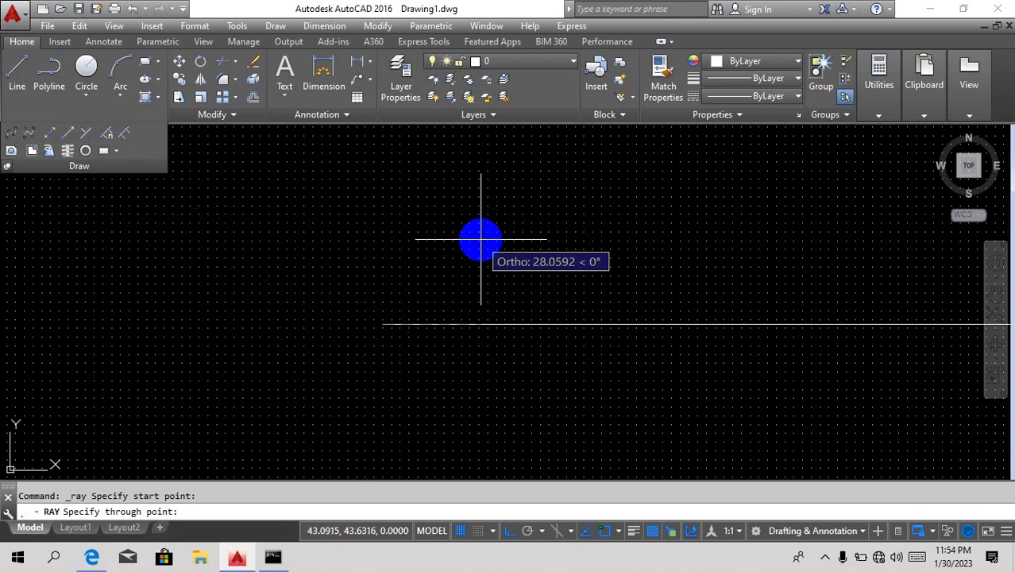
key(F8)
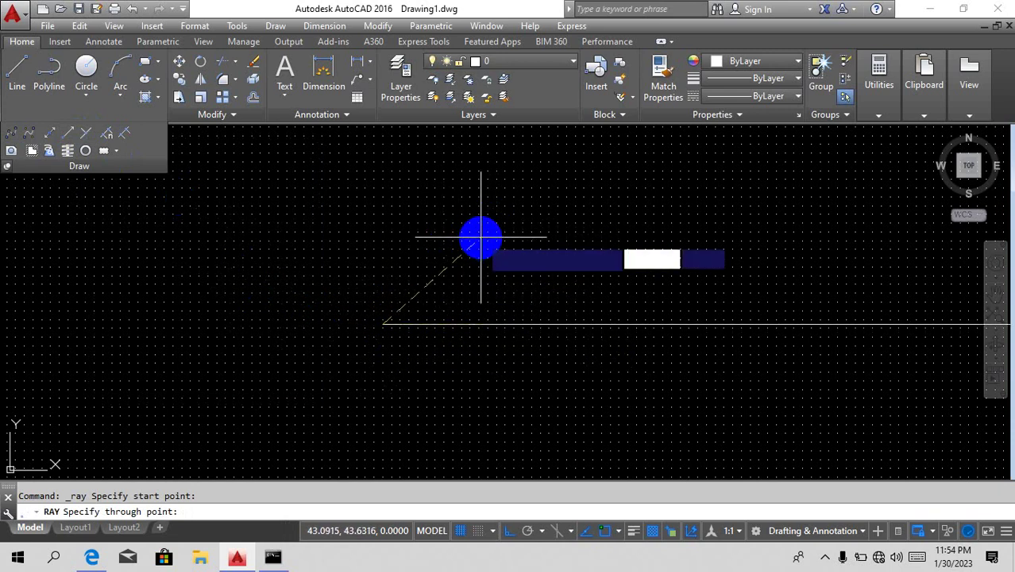
click(481, 230)
click(496, 257)
click(499, 337)
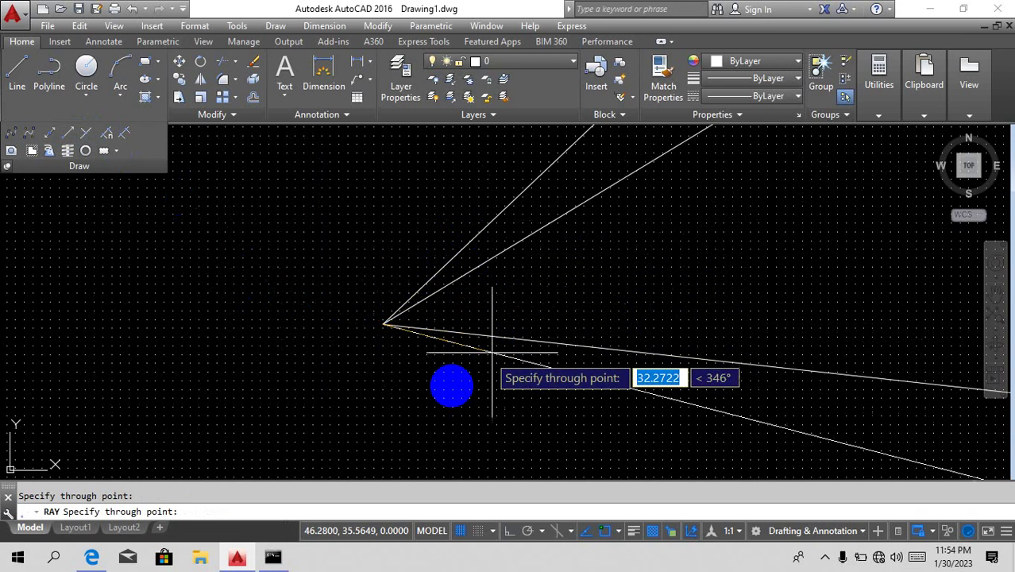
click(433, 373)
click(350, 381)
click(310, 346)
click(318, 306)
click(335, 270)
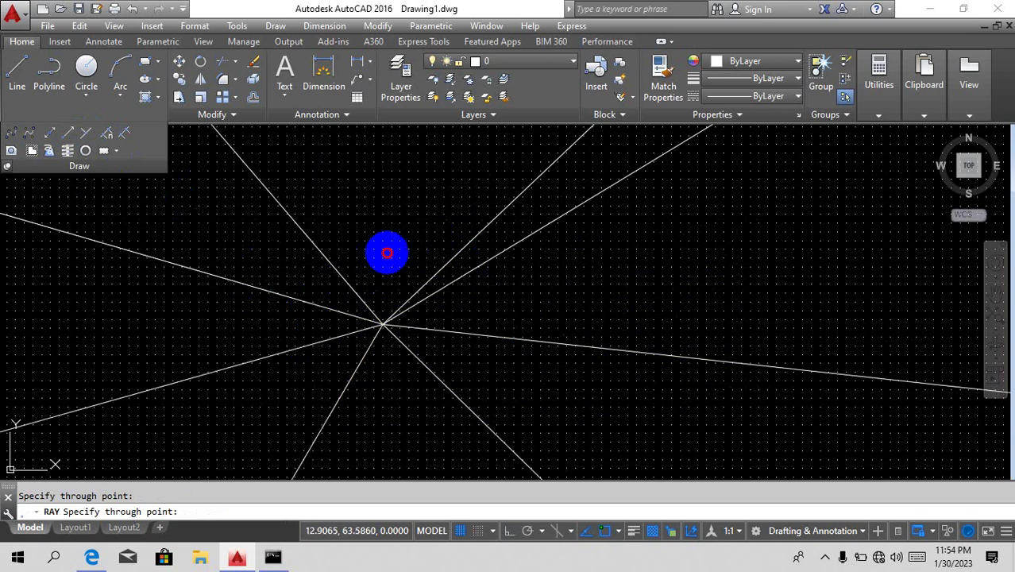
click(387, 253)
click(419, 245)
key(Escape)
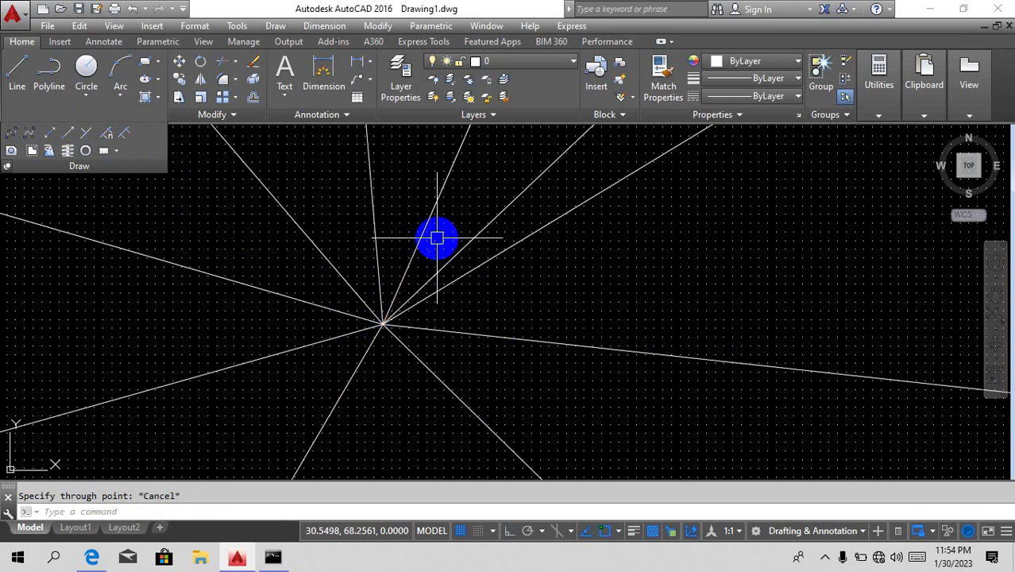
Erase all ten rays with a crossing selection around their common start point.
scroll(437, 238, down, 8)
scroll(517, 339, down, 3)
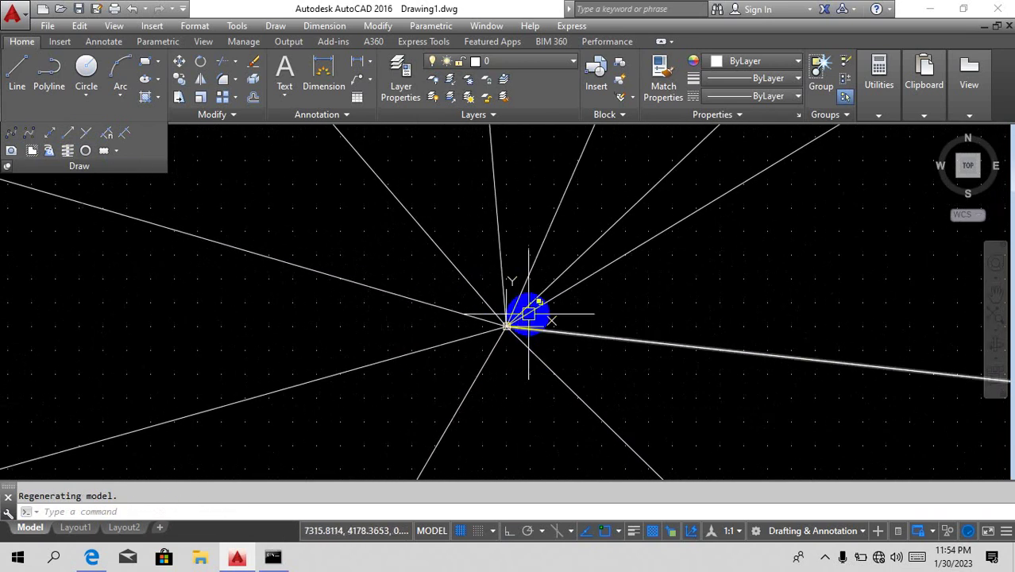
scroll(528, 315, down, 10)
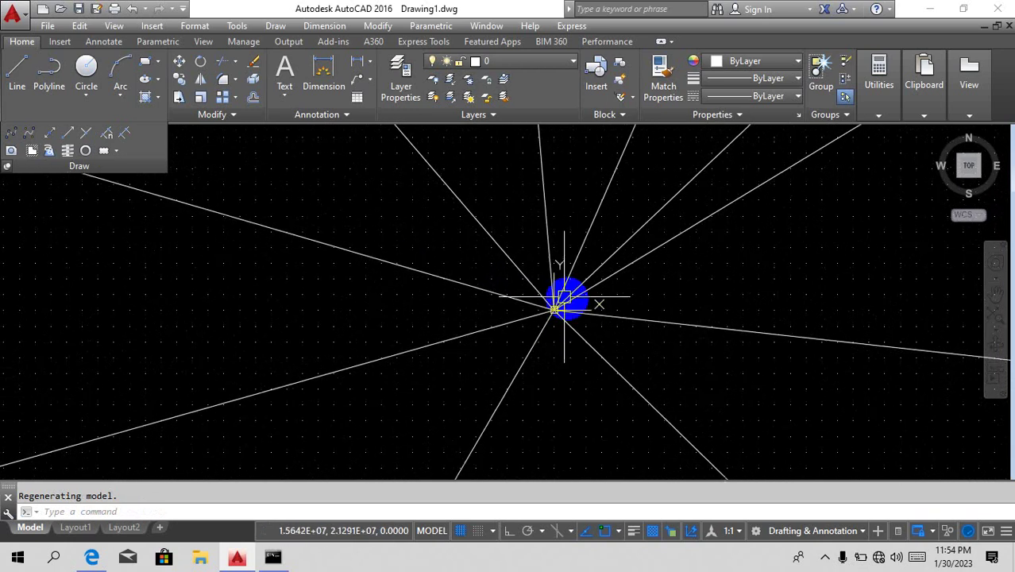
scroll(566, 299, down, 5)
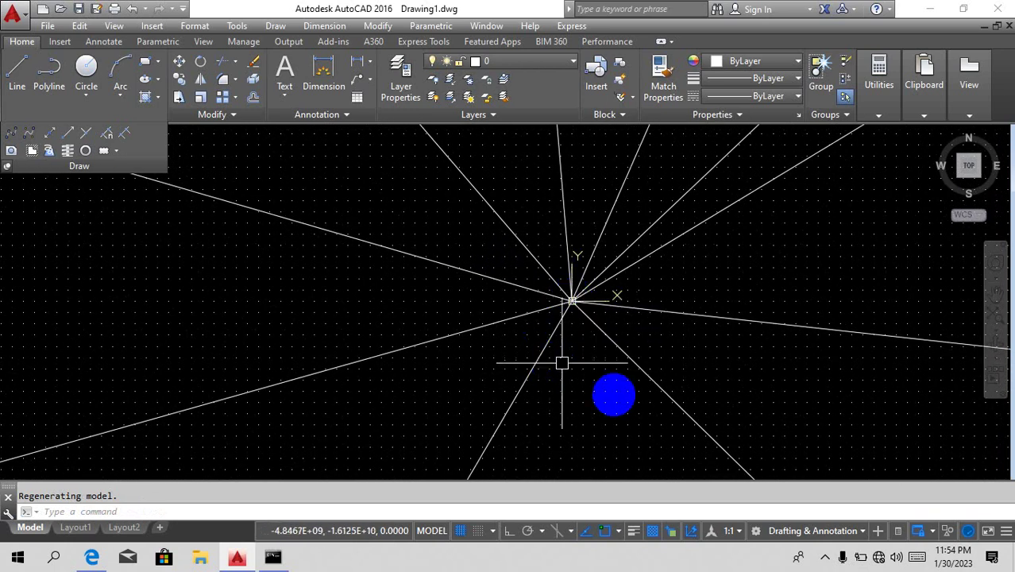
click(620, 410)
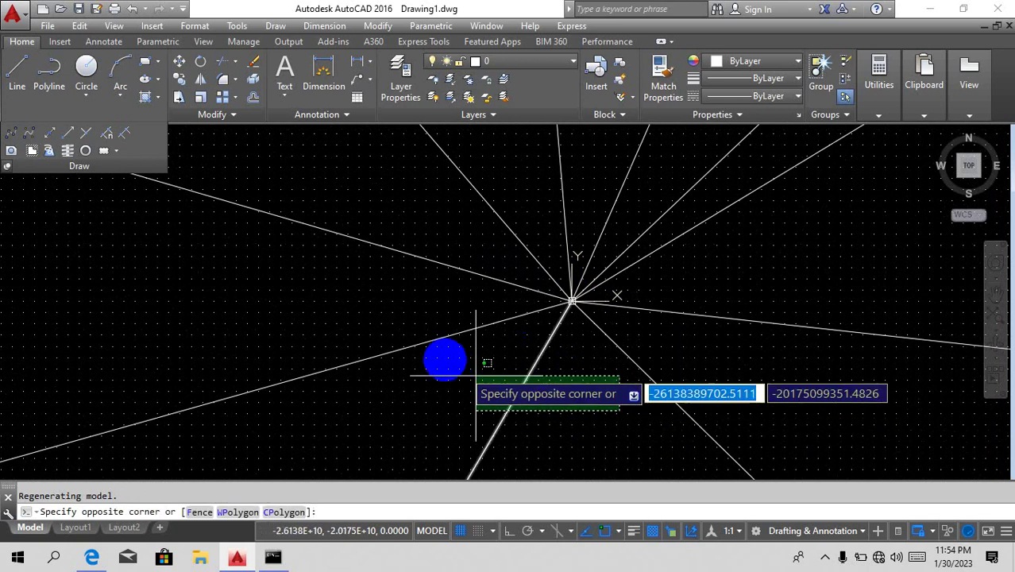
click(515, 183)
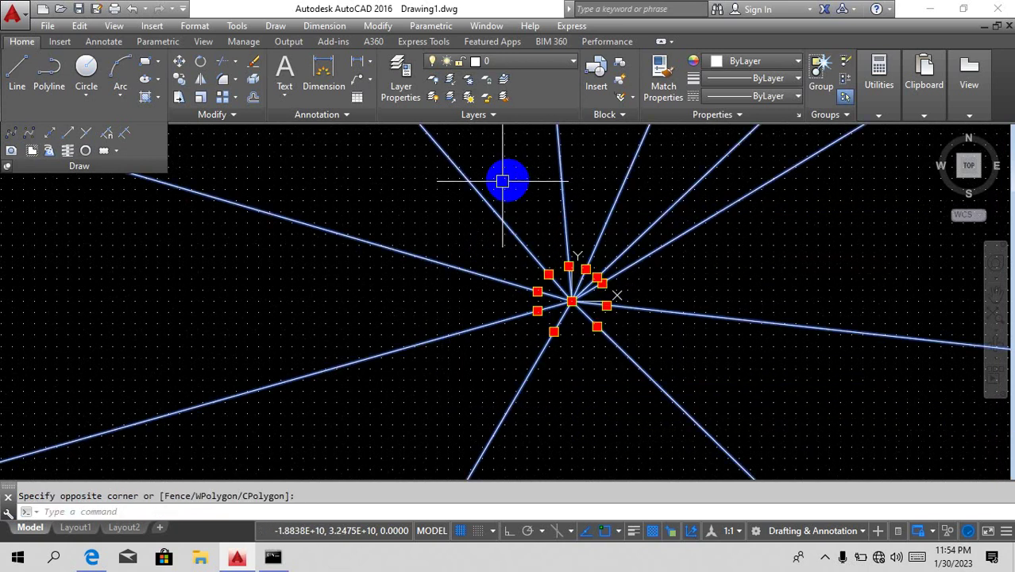
key(Delete)
click(508, 175)
key(Delete)
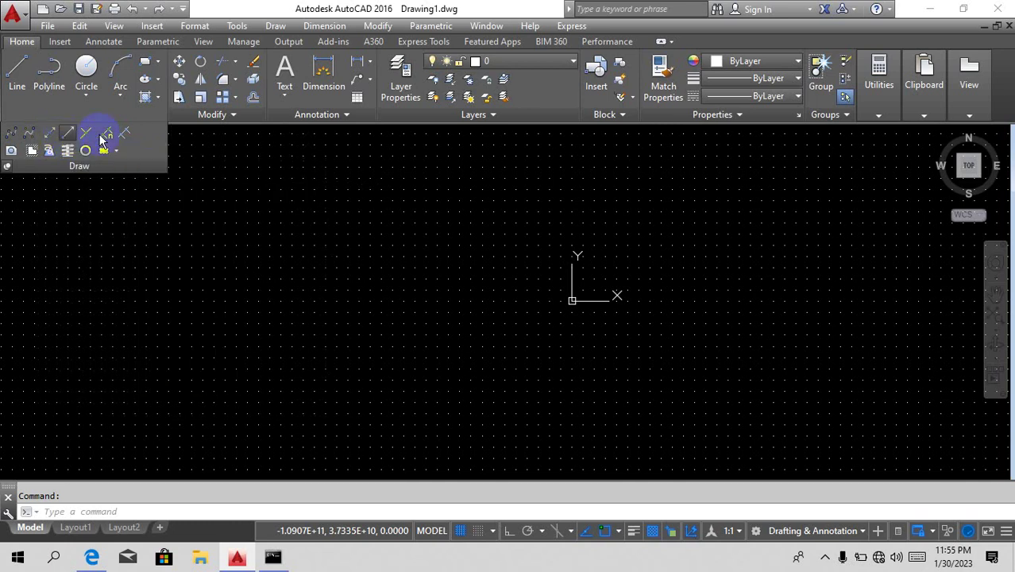
Draw six rays fanning up and to the right from a start point to the lower left of the origin.
click(102, 138)
click(394, 369)
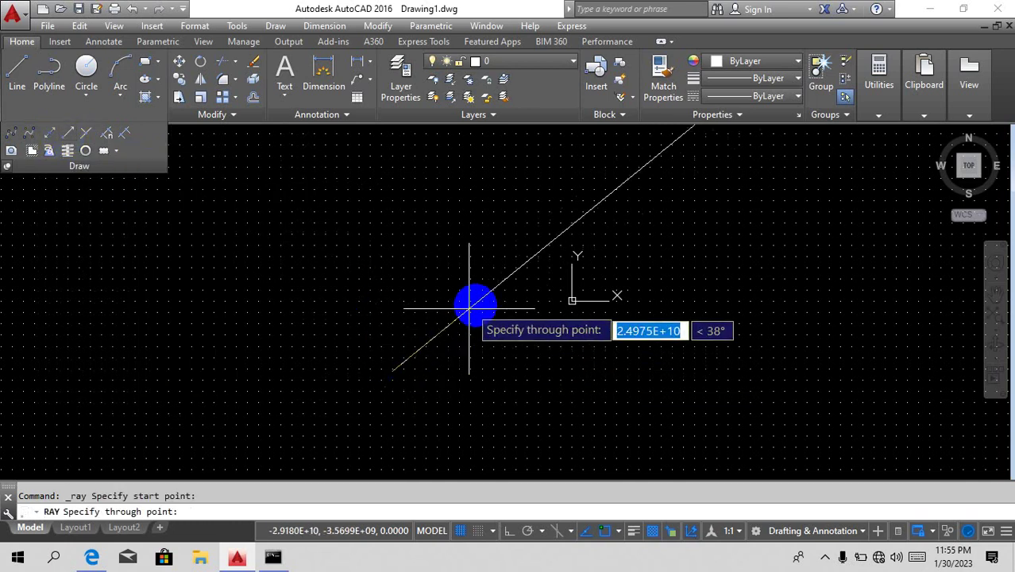
click(576, 350)
click(598, 414)
click(588, 286)
click(506, 218)
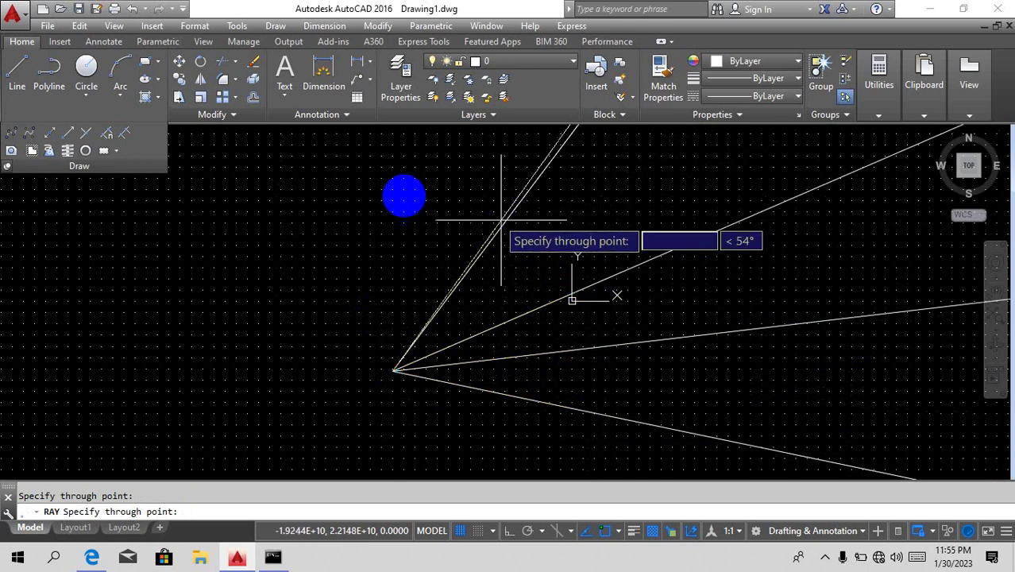
click(400, 199)
click(308, 224)
key(Escape)
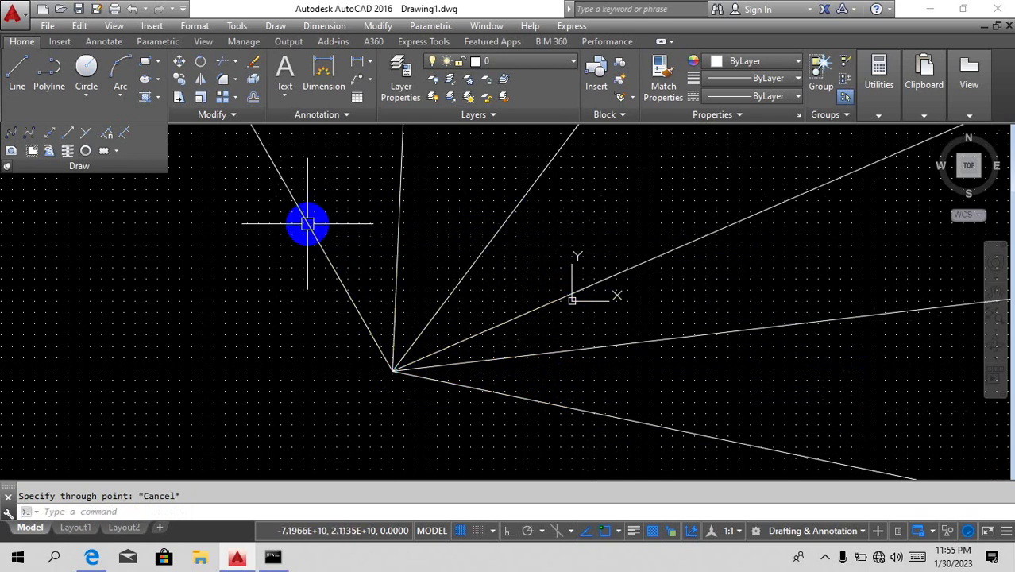
Draw seven more rays in all directions from a second start point to the left of the first fan.
text(RAY)
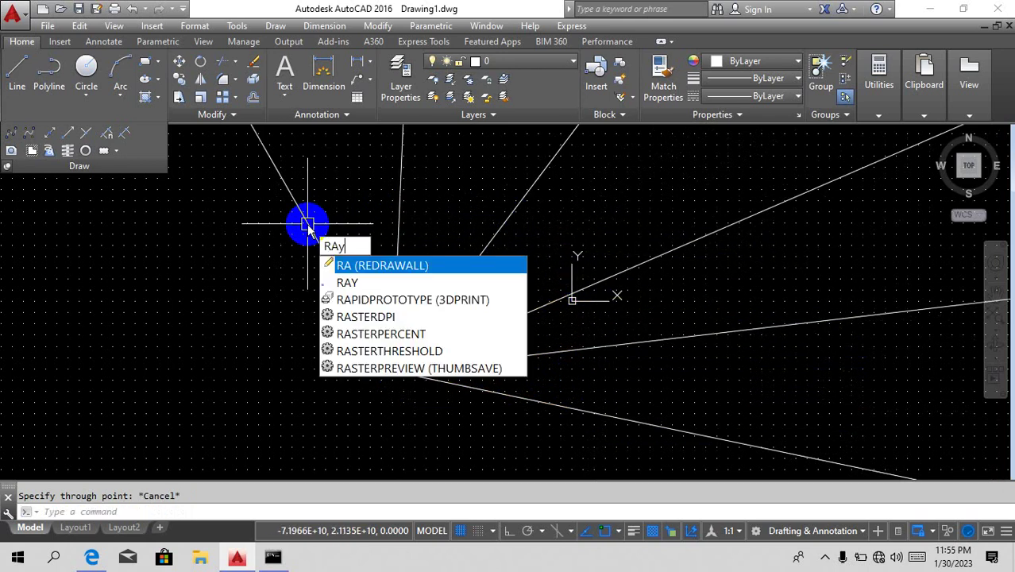
key(Return)
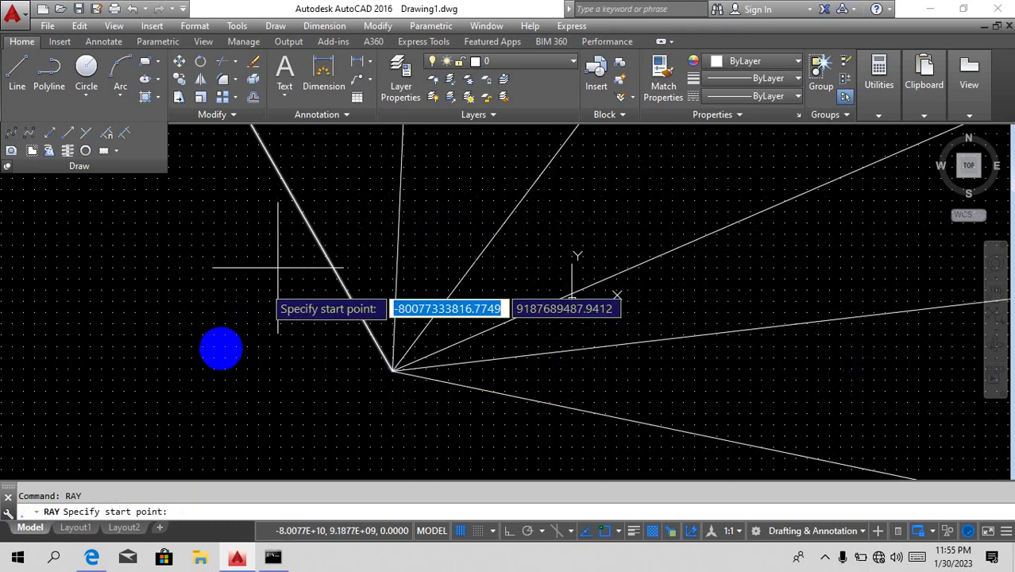
click(218, 354)
click(229, 255)
click(147, 260)
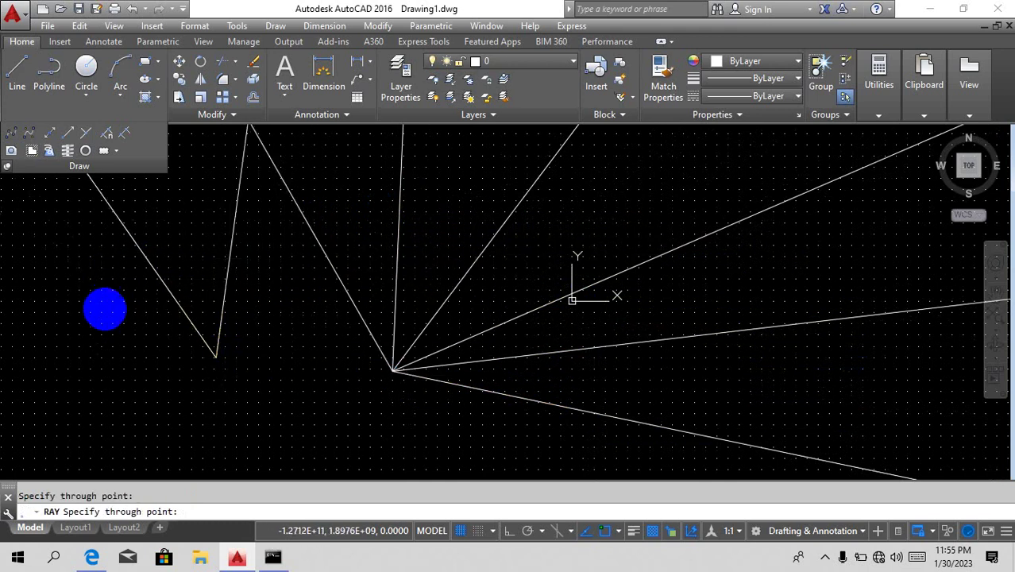
click(104, 306)
click(122, 371)
click(197, 425)
click(274, 426)
click(333, 323)
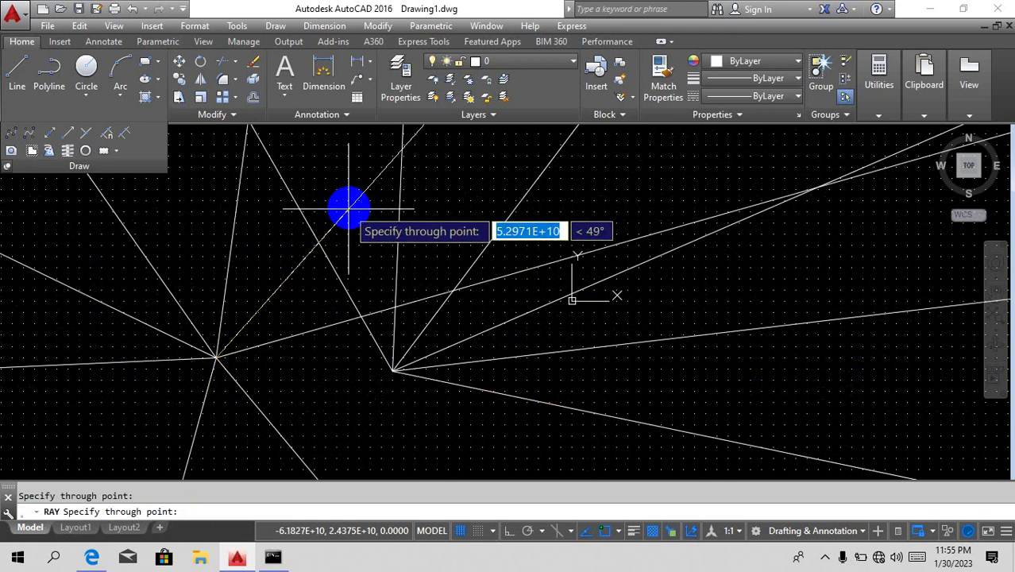
key(Escape)
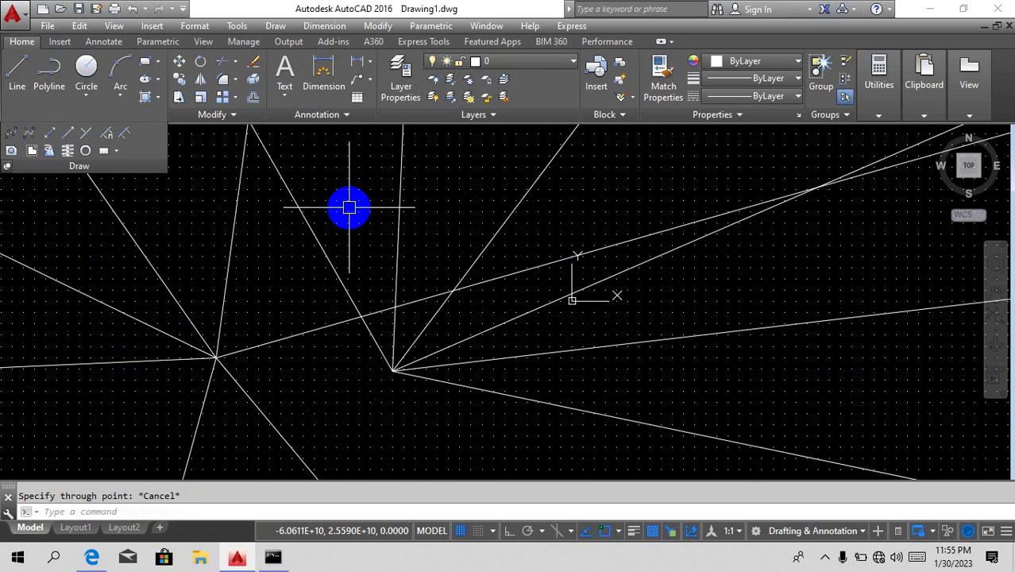
Erase both groups of rays from the drawing.
key(ctrl+a)
key(Delete)
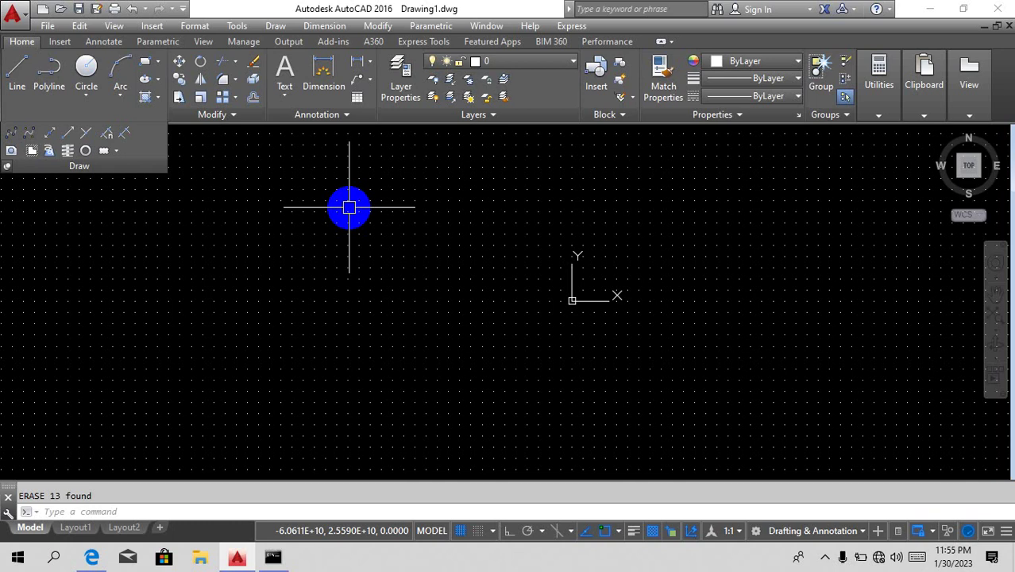
text(xl)
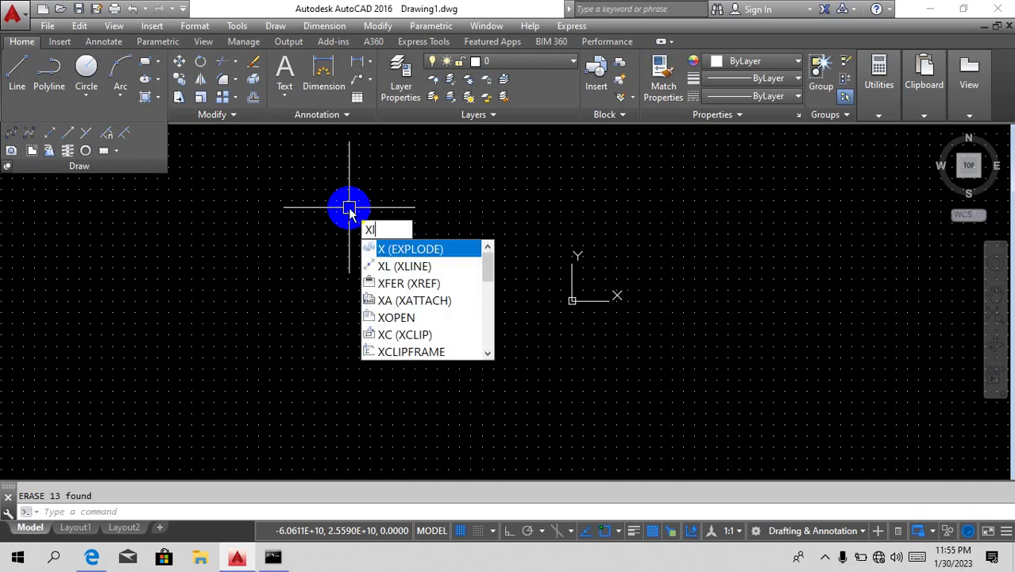
key(Return)
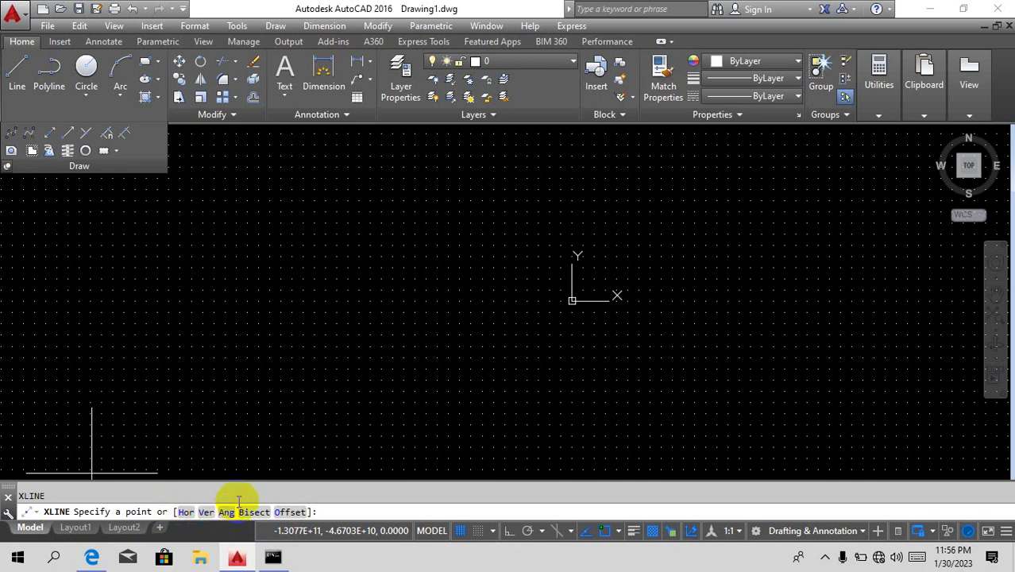
click(356, 260)
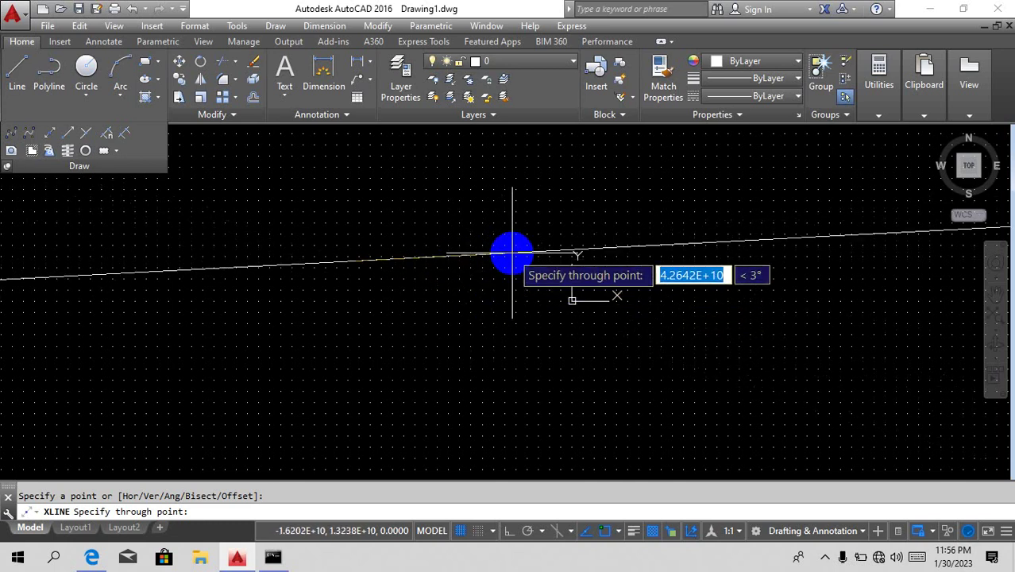
key(Escape)
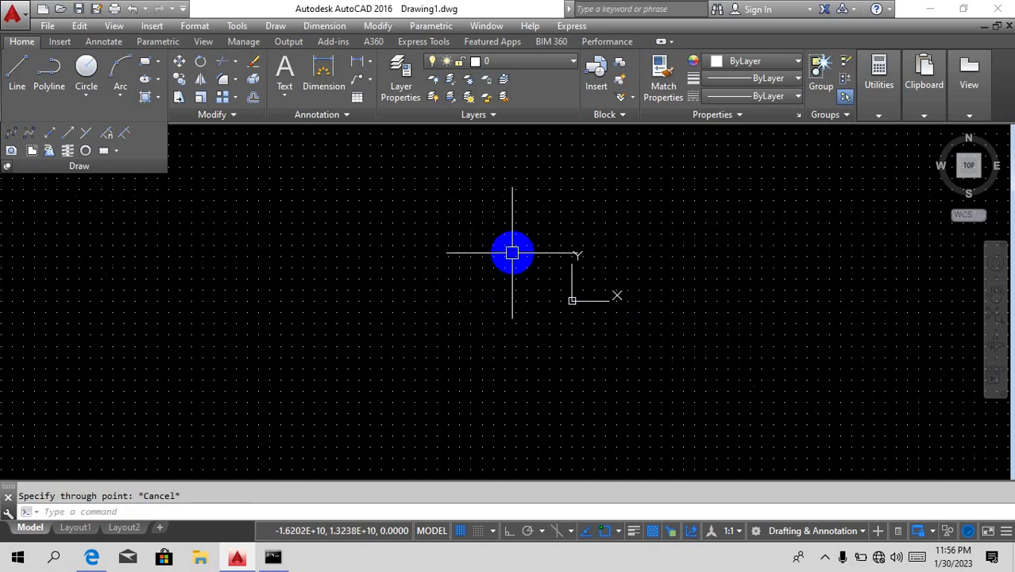
Draw nine construction lines at different angles through one common point to the left of the origin.
click(50, 136)
click(429, 323)
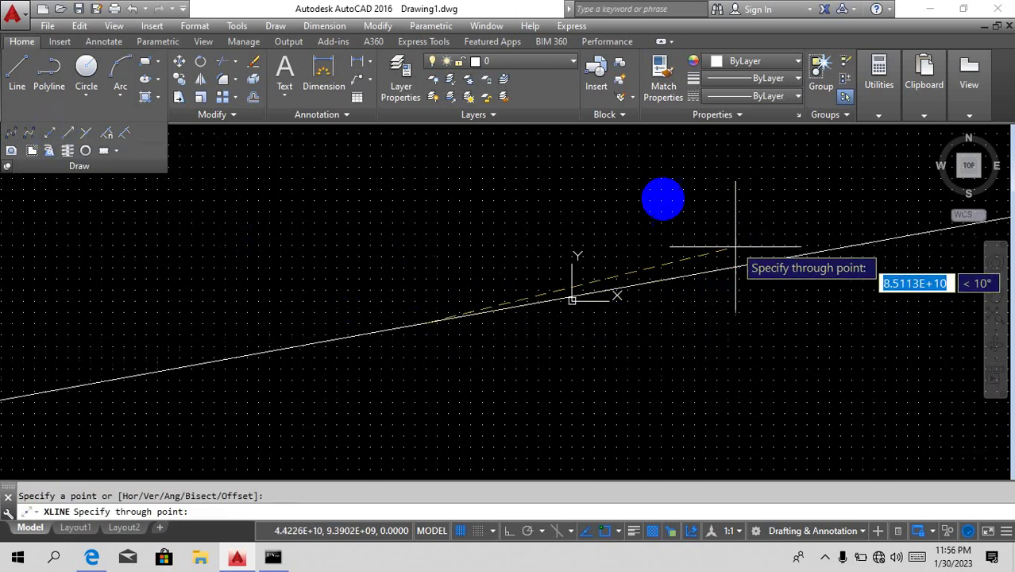
click(615, 231)
click(483, 184)
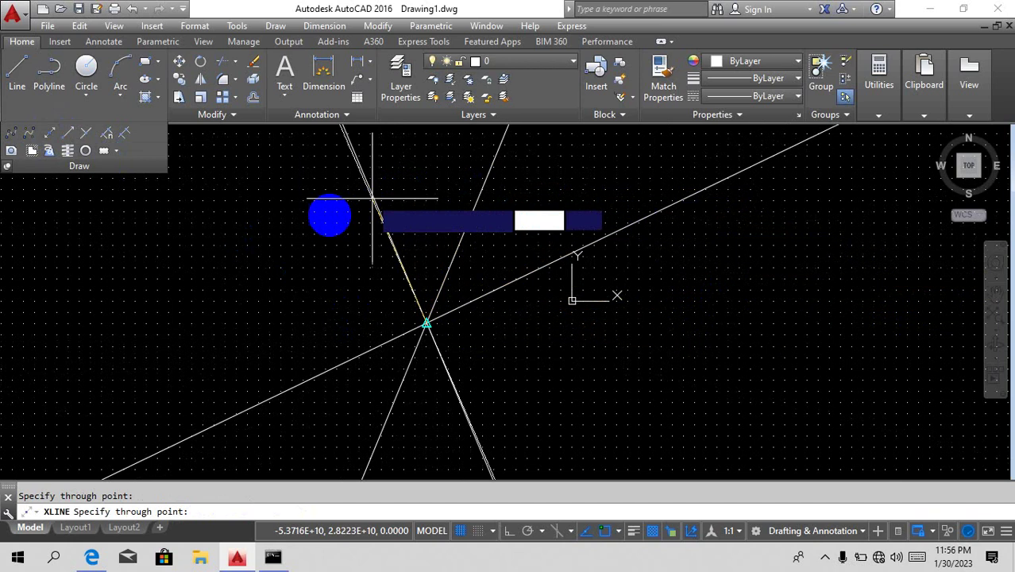
click(263, 288)
click(334, 405)
click(636, 427)
click(700, 336)
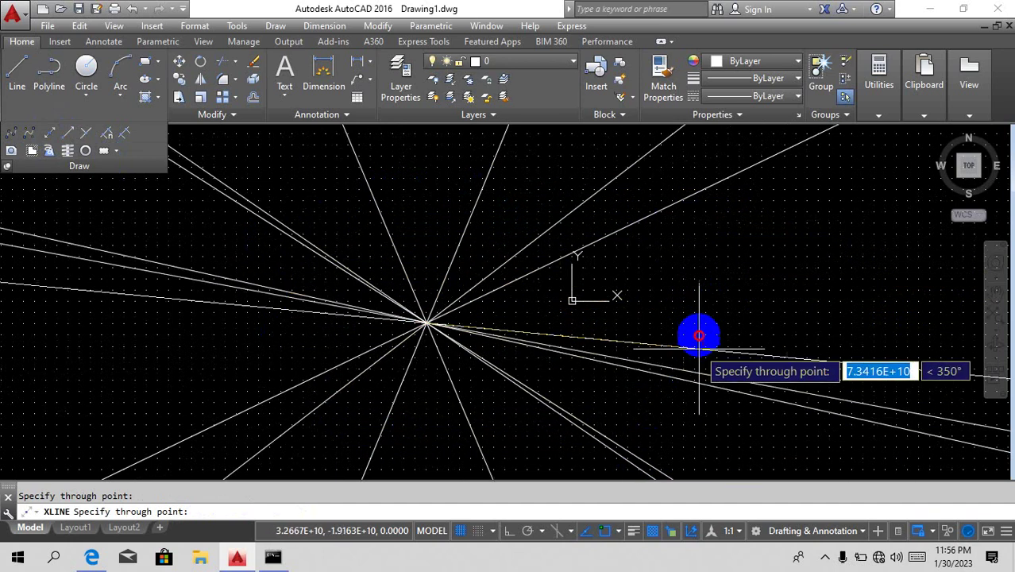
key(Escape)
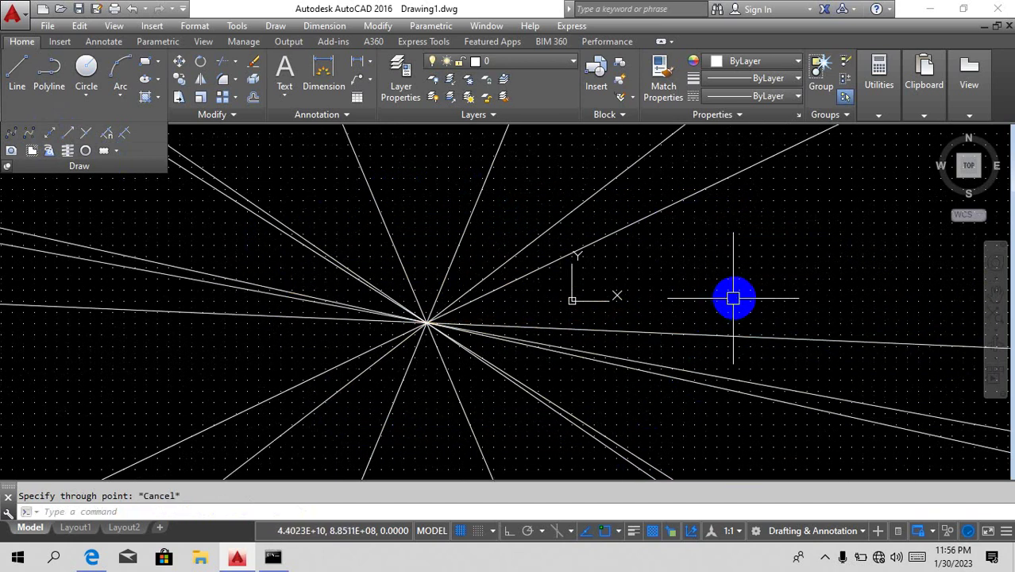
Erase all the construction lines from the drawing.
key(ctrl+a)
key(Delete)
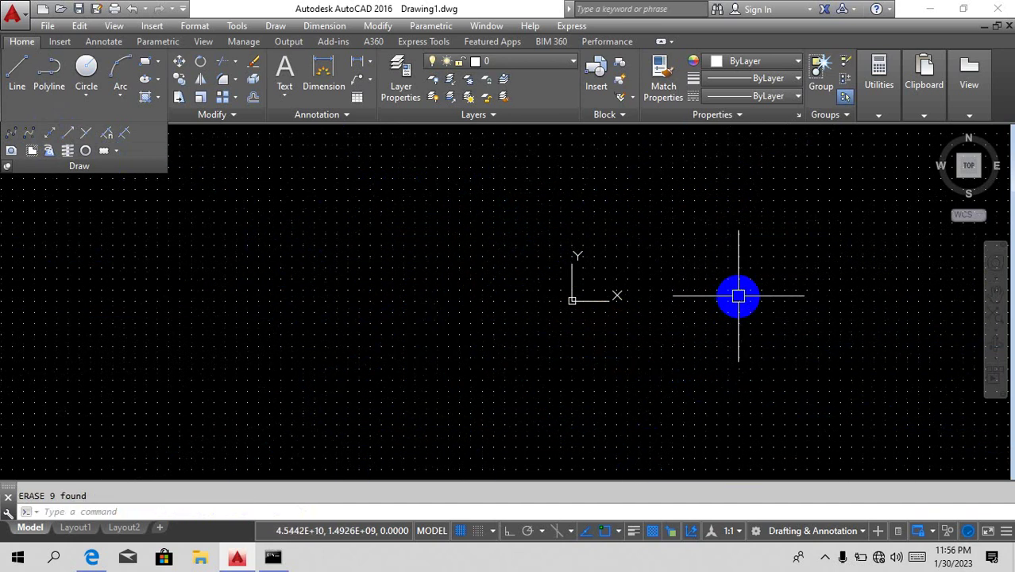
Draw seven horizontal construction lines spaced above and below the origin using the XLINE horizontal option.
text(xl)
key(Return)
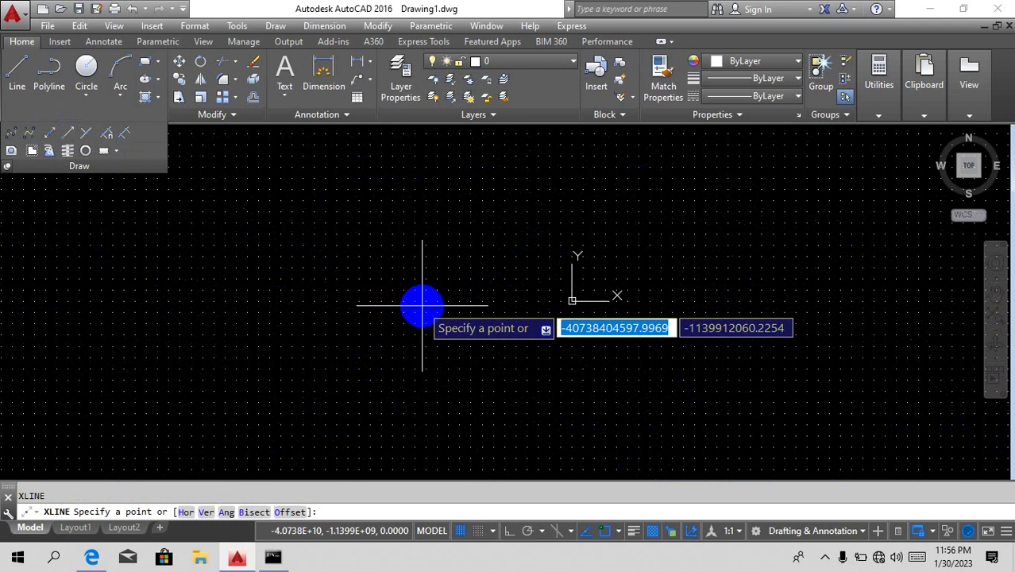
text(h)
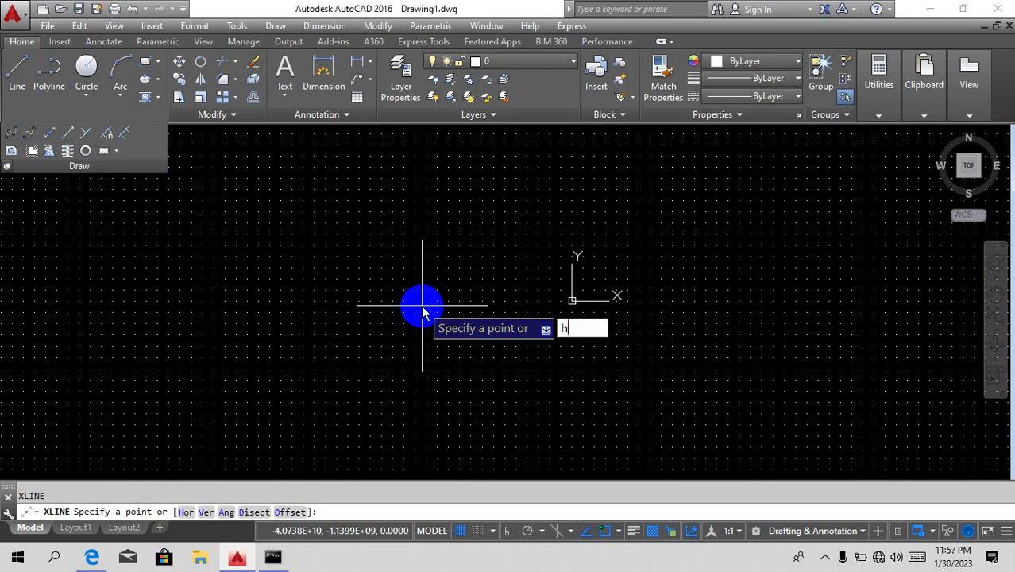
key(Return)
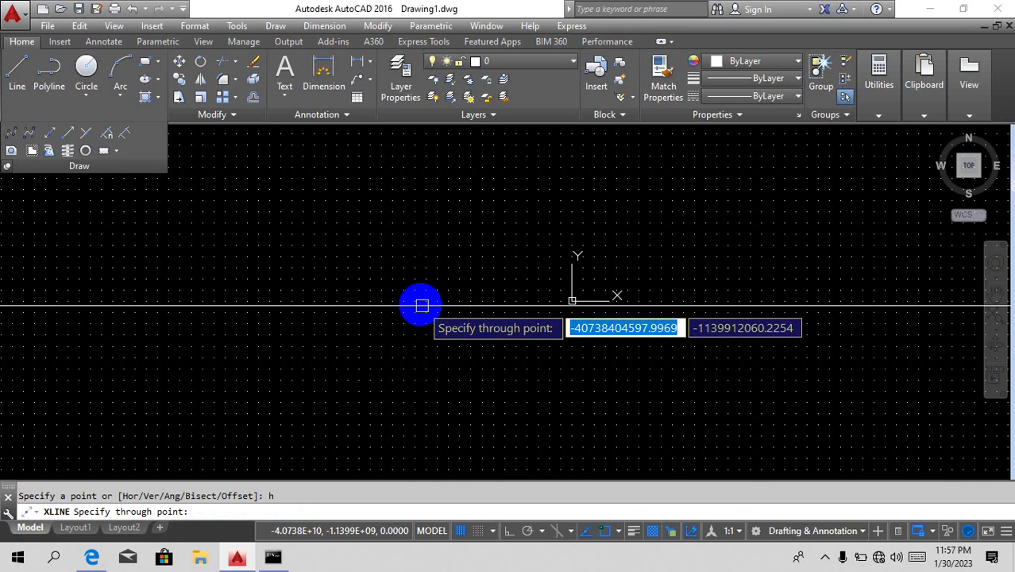
click(422, 302)
click(422, 252)
click(420, 204)
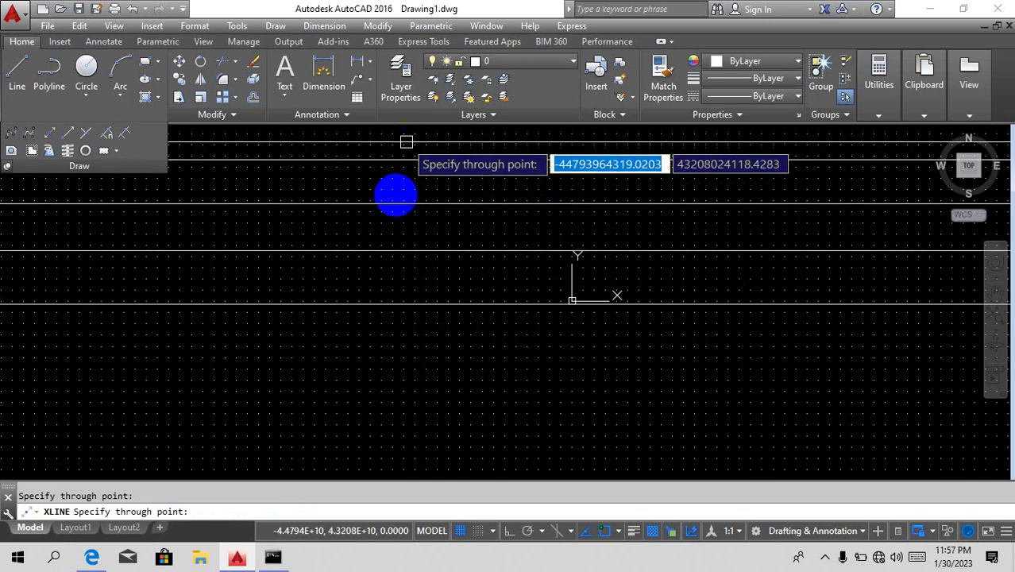
click(404, 160)
click(411, 349)
click(421, 435)
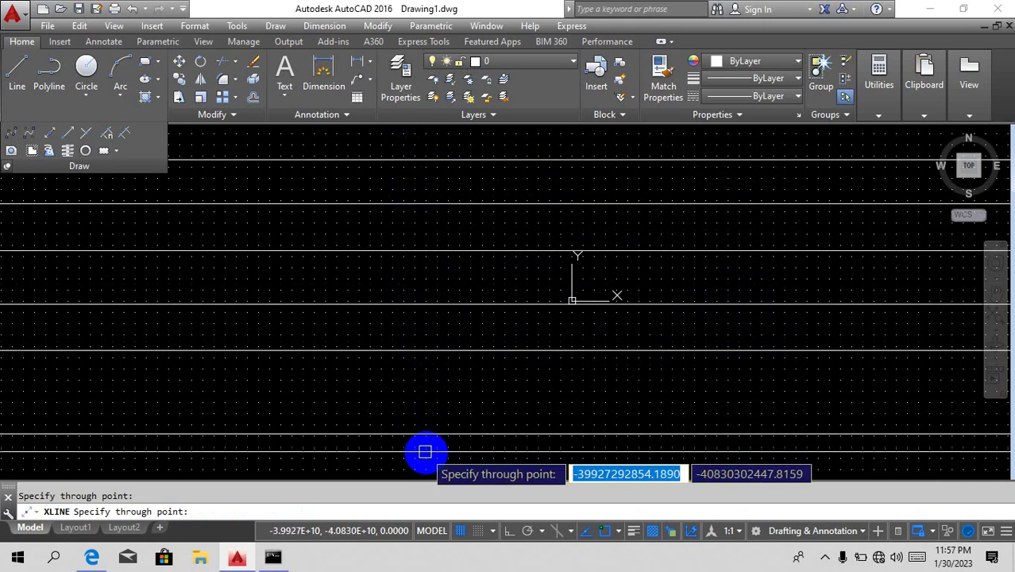
click(430, 390)
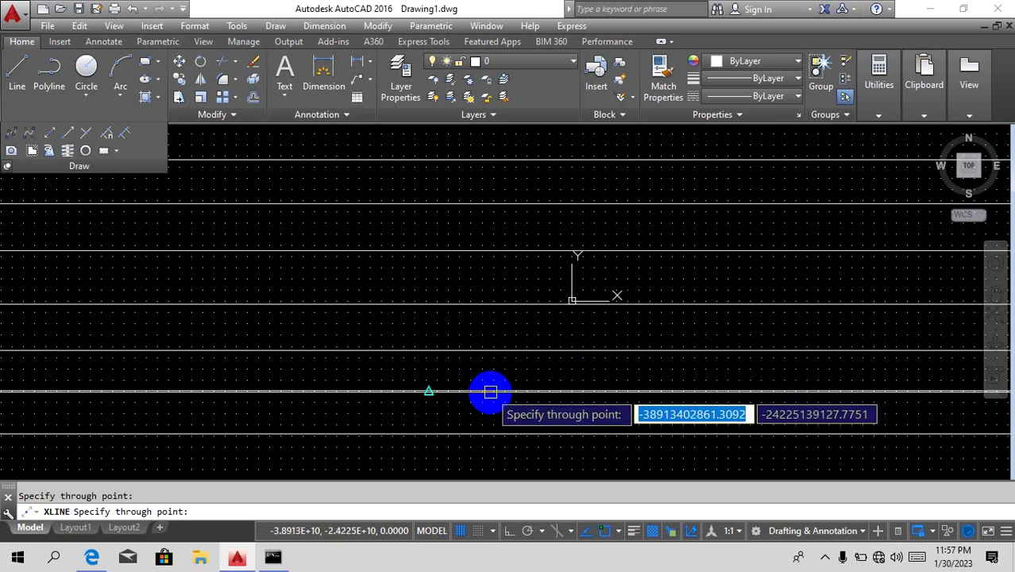
key(Escape)
Erase all seven horizontal construction lines from the drawing.
key(ctrl+a)
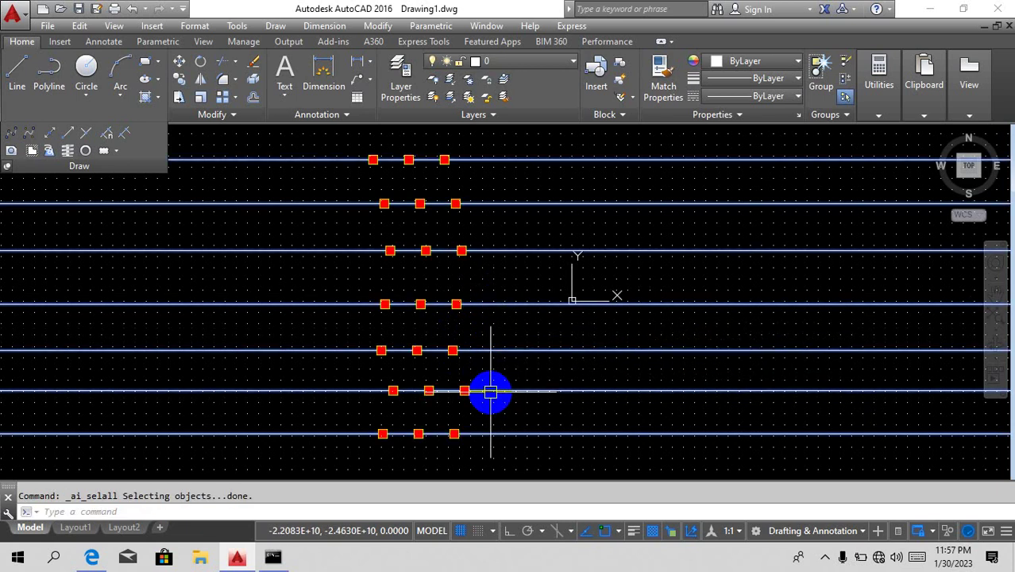
text(e)
key(Return)
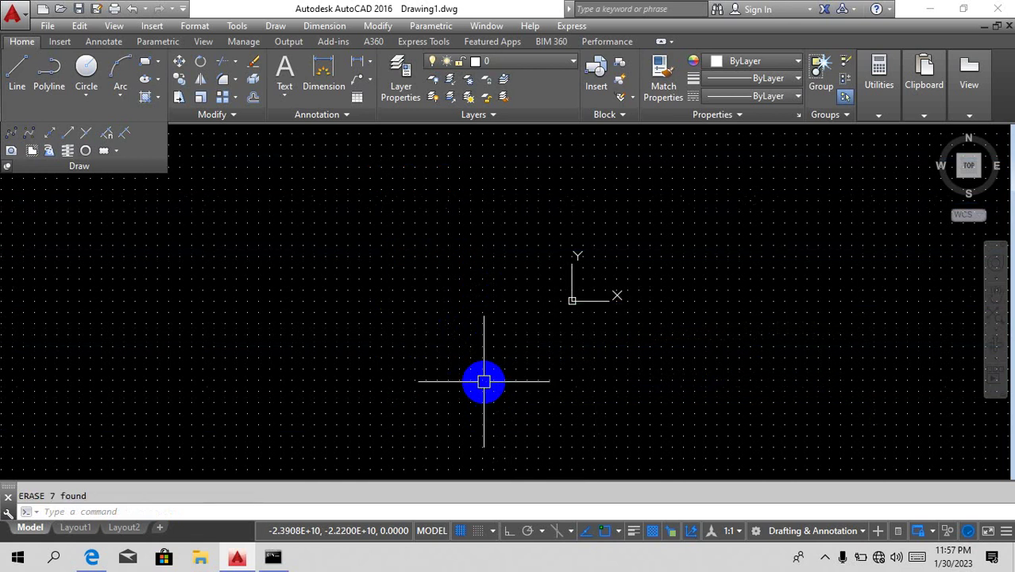
Draw six more horizontal construction lines spread over the height of the drawing area with the horizontal option.
text(xl)
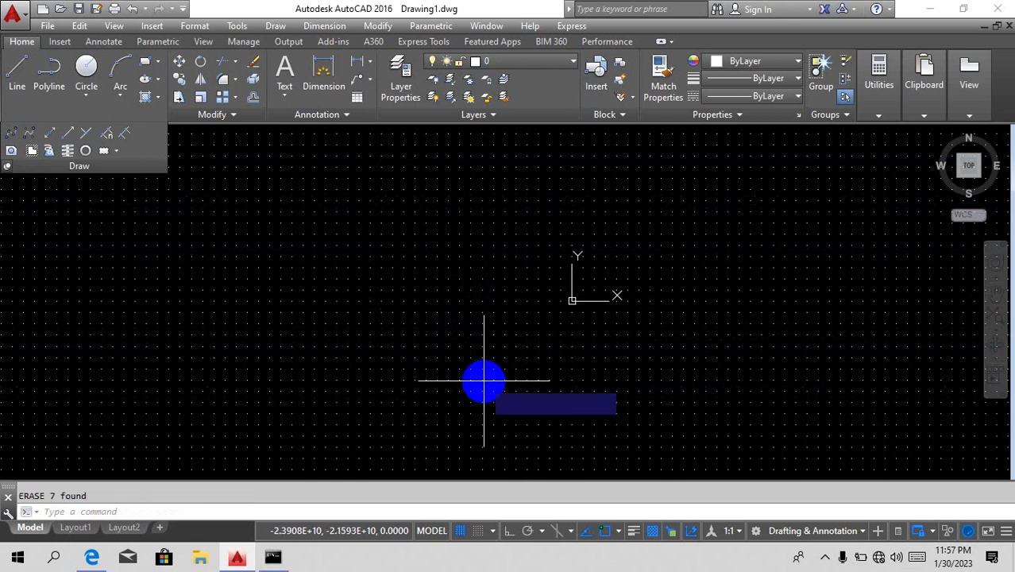
key(Return)
text(h)
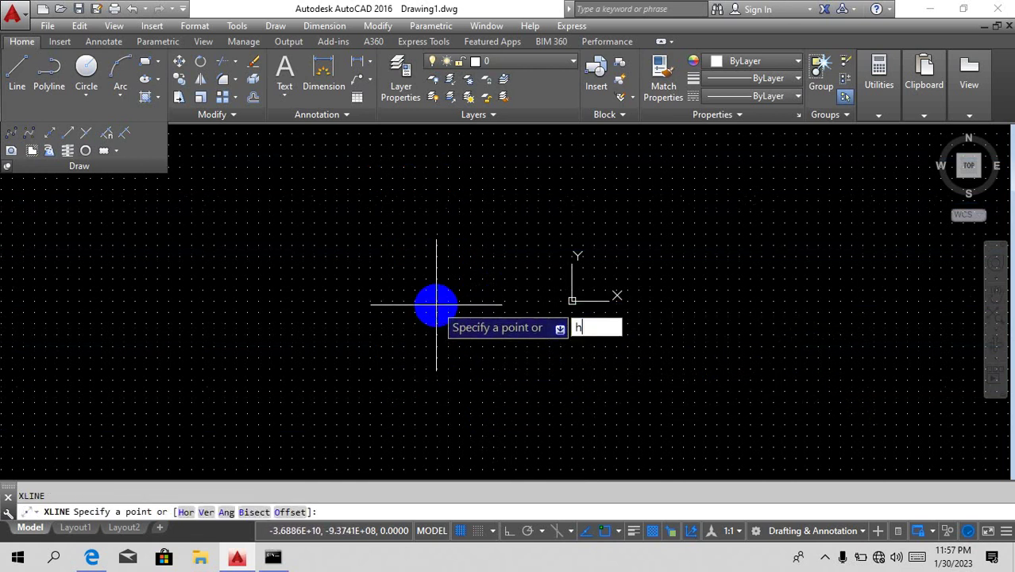
key(Return)
click(422, 167)
click(435, 244)
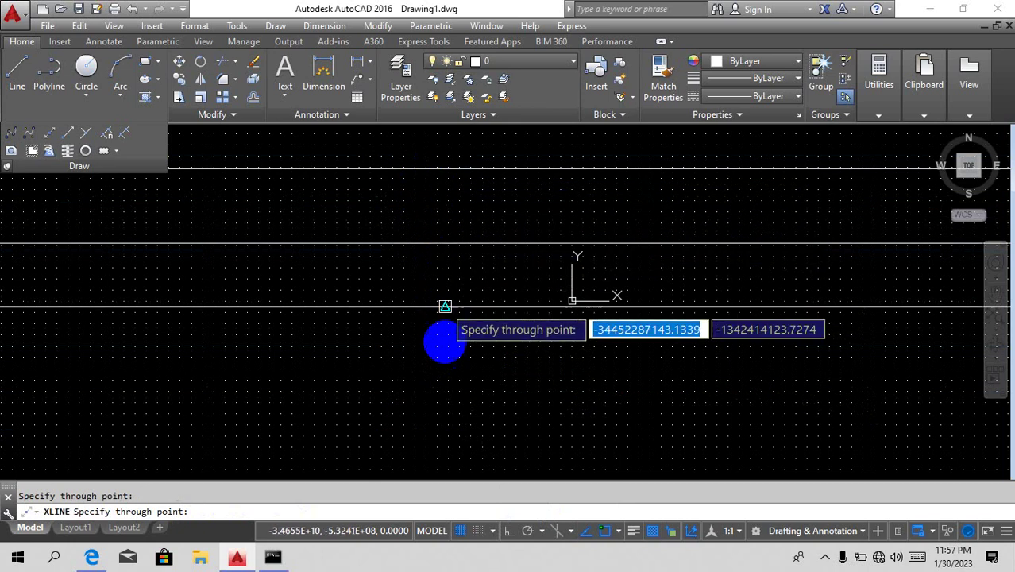
click(449, 306)
click(461, 406)
click(465, 455)
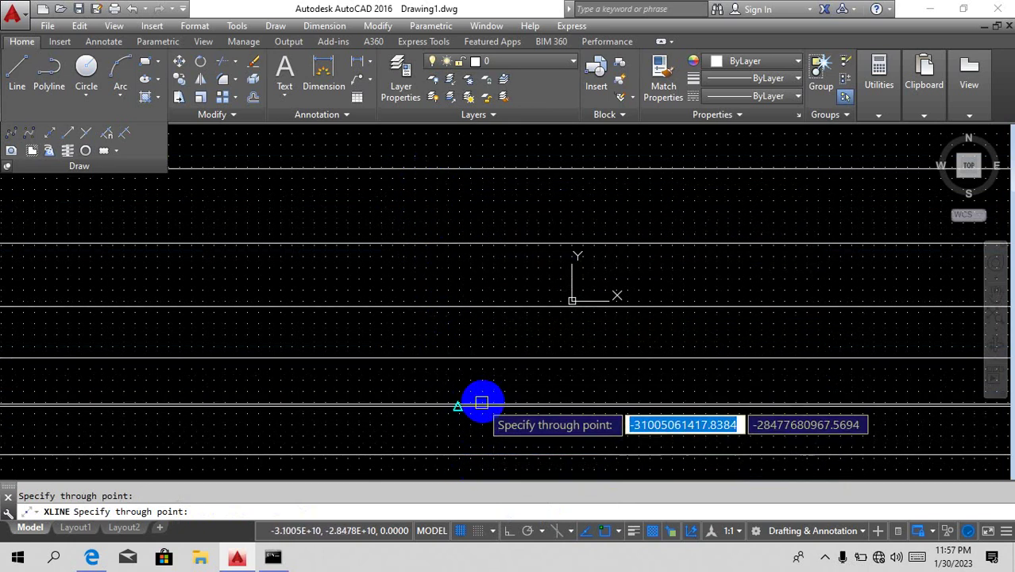
key(Escape)
Erase all six horizontal construction lines from the drawing.
key(ctrl+a)
text(e)
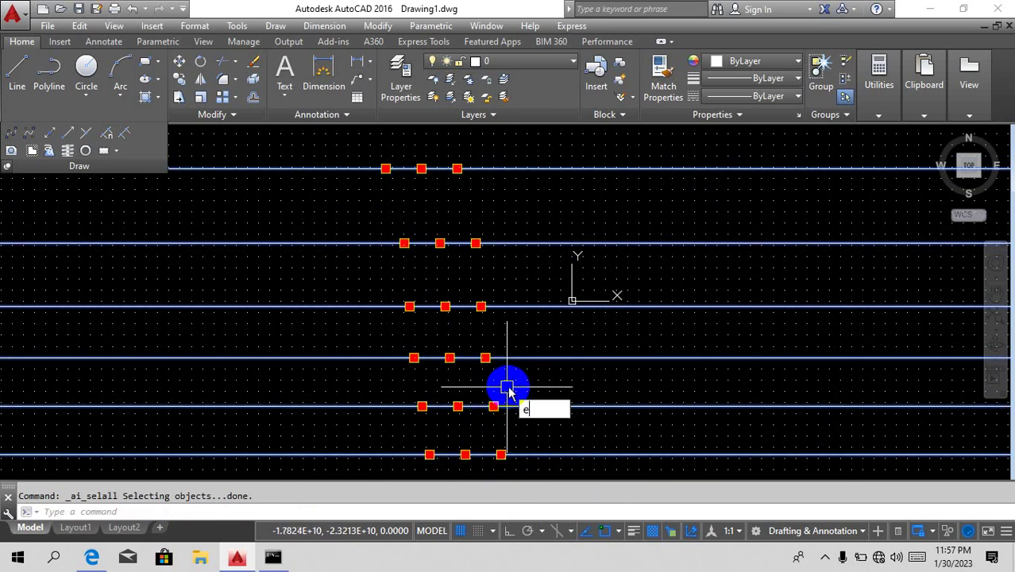
key(Return)
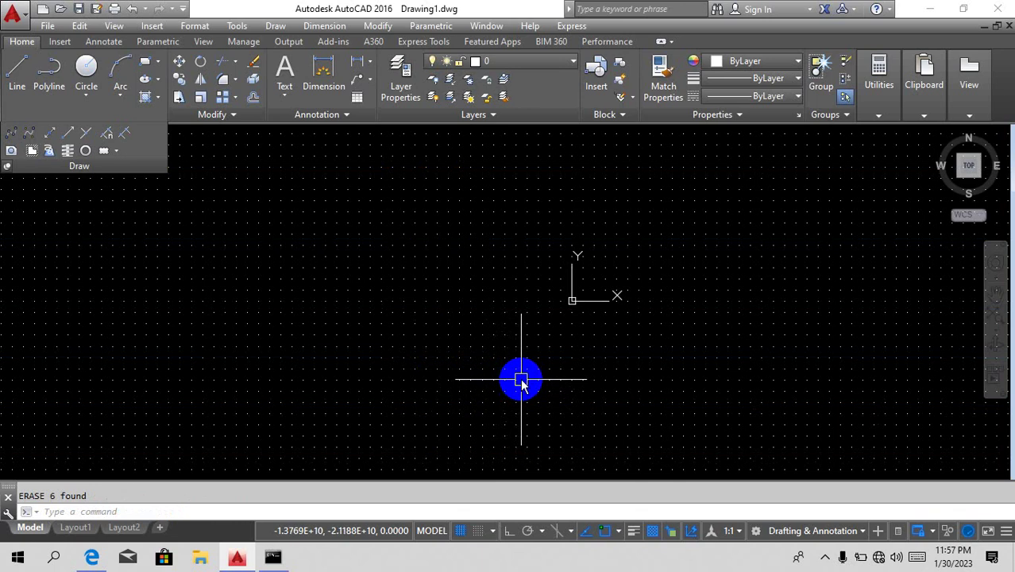
Draw twelve vertical construction lines spread across the width of the drawing area using the XLINE vertical option.
text(xl)
key(Return)
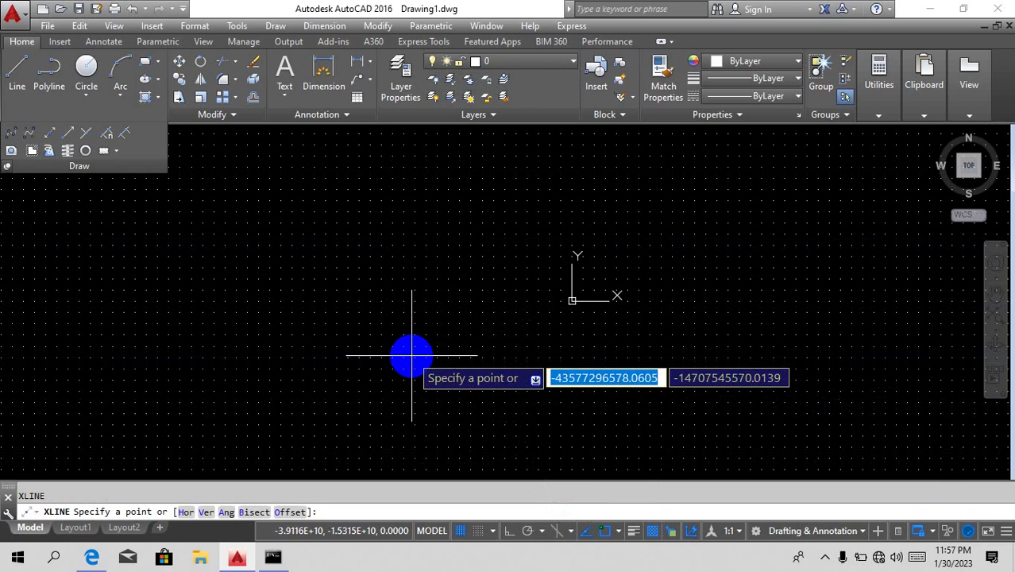
text(v)
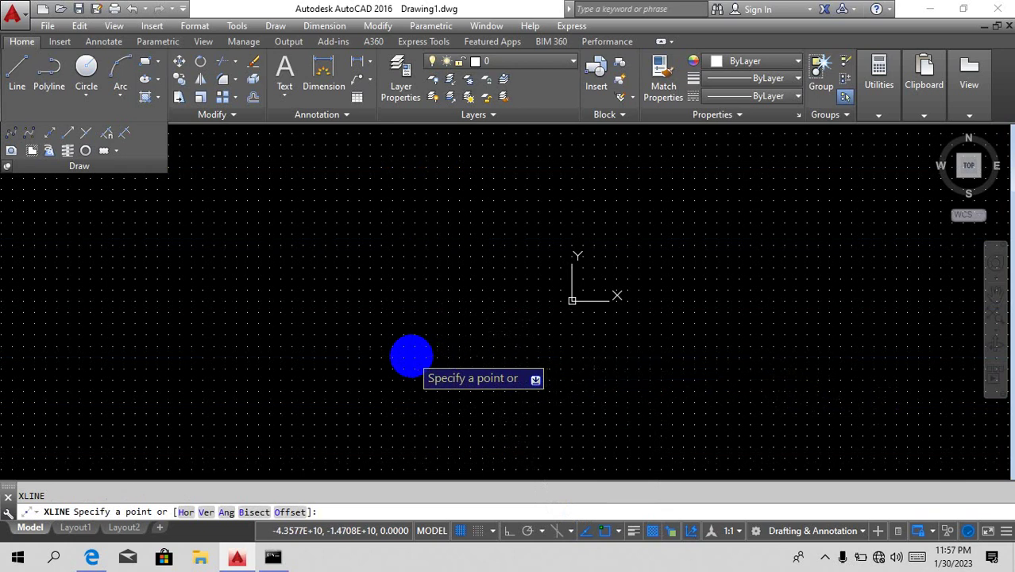
key(Return)
click(83, 331)
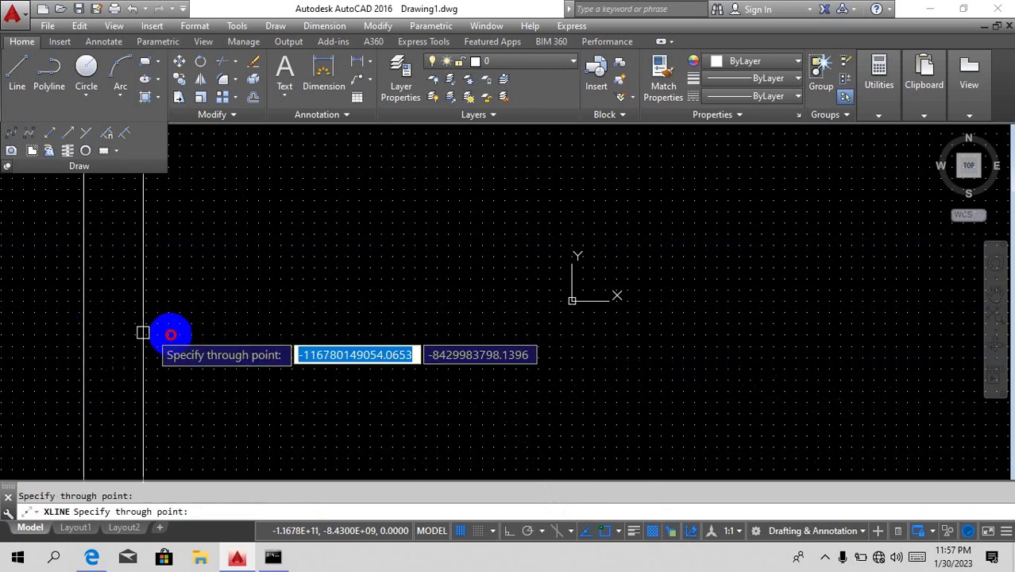
click(168, 342)
click(271, 389)
click(351, 405)
click(473, 382)
click(566, 370)
click(670, 376)
click(724, 381)
click(810, 388)
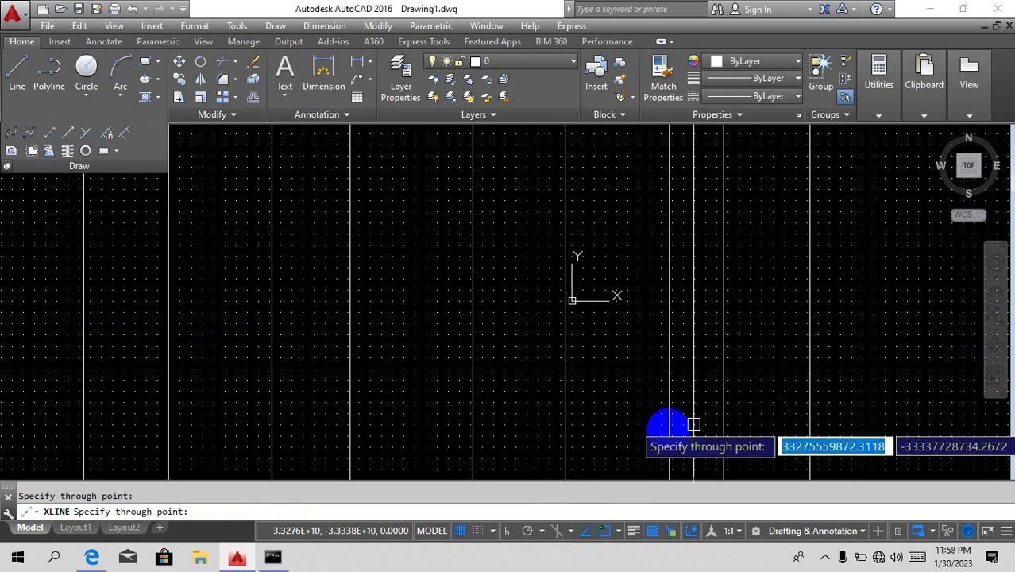
click(633, 398)
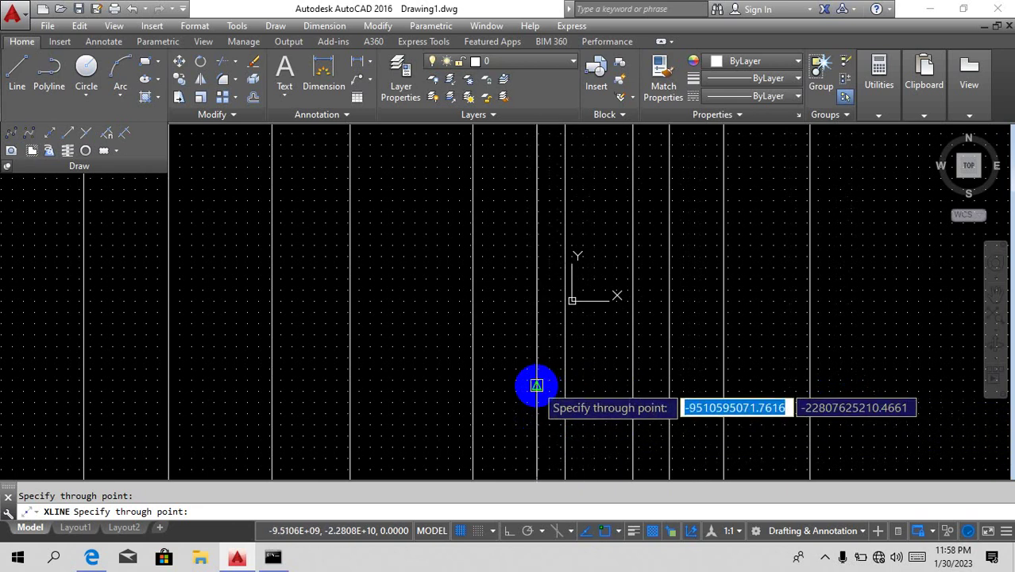
click(537, 386)
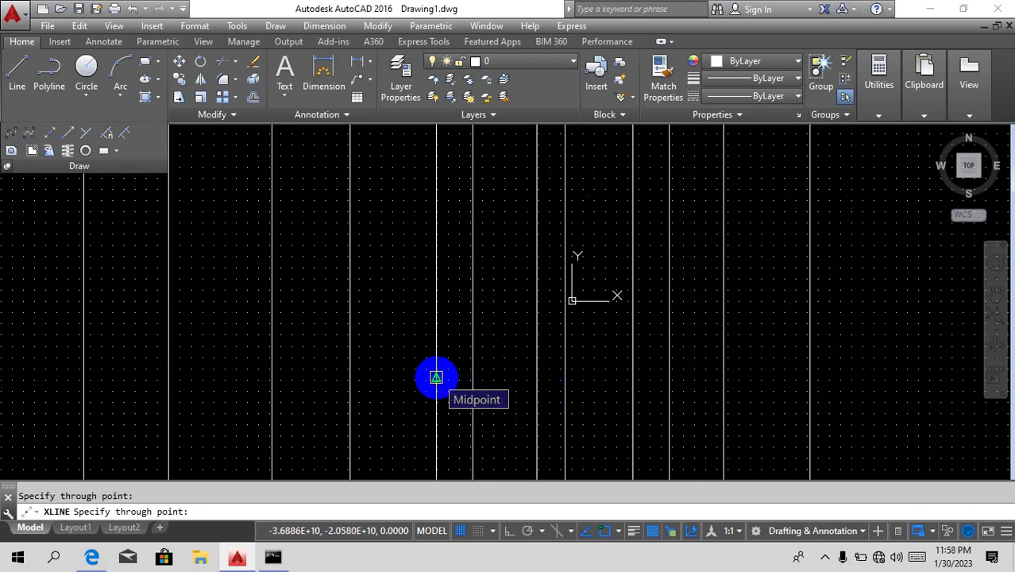
click(437, 378)
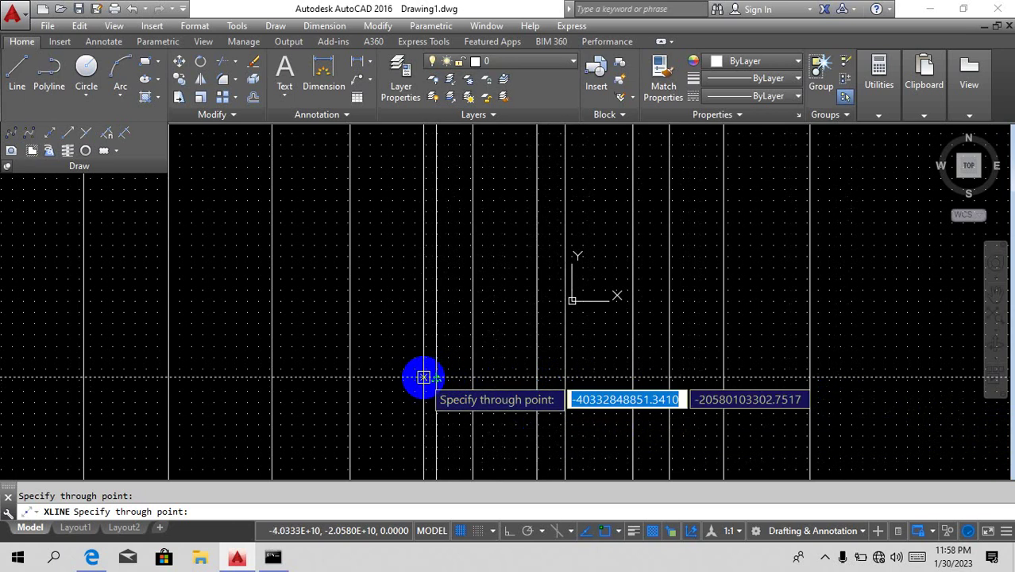
key(Escape)
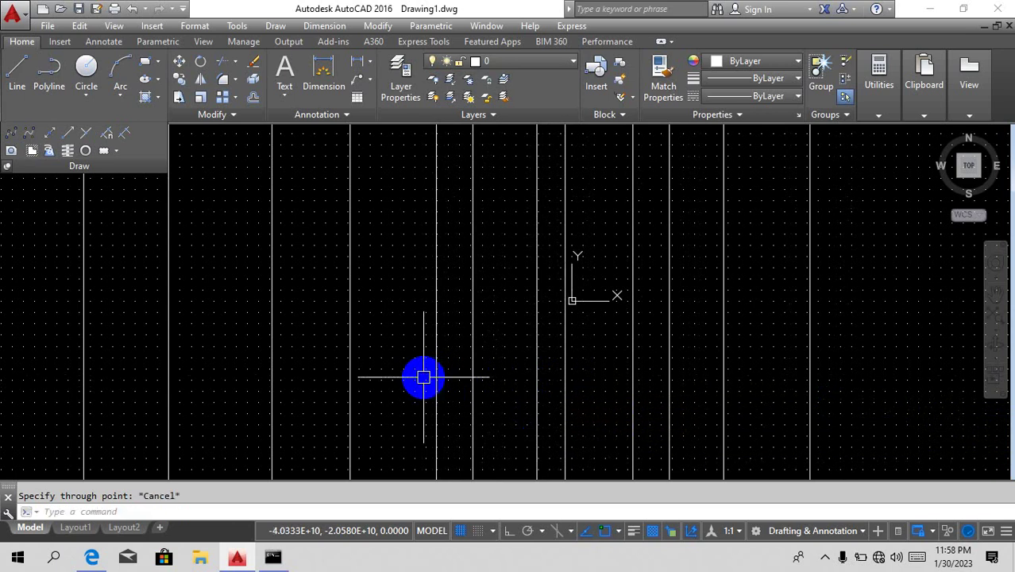
Erase all twelve vertical construction lines from the drawing.
key(ctrl+a)
key(Delete)
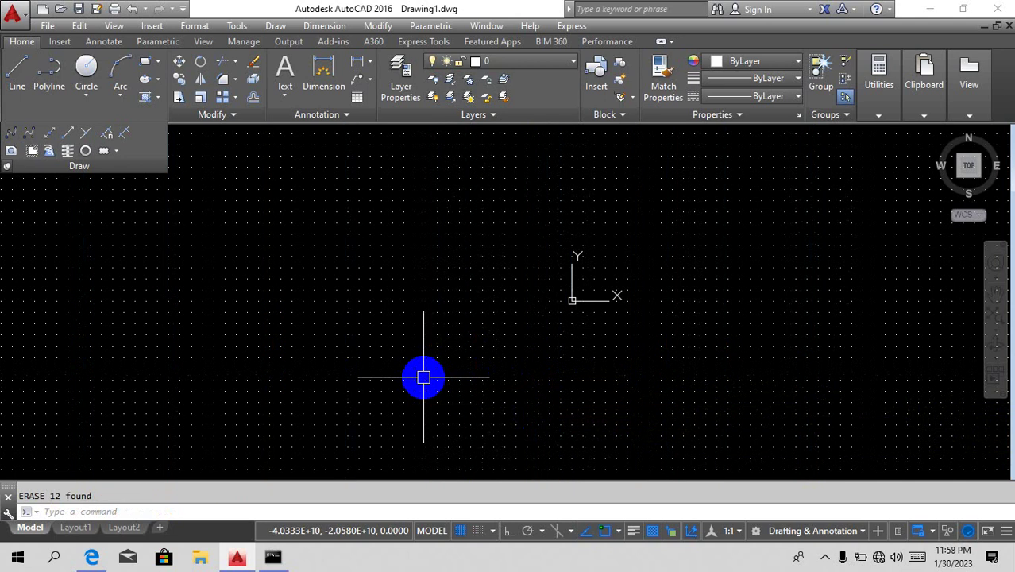
Draw ten more vertical construction lines at uneven spacing on both sides of the origin with the vertical option.
text(xl)
key(Return)
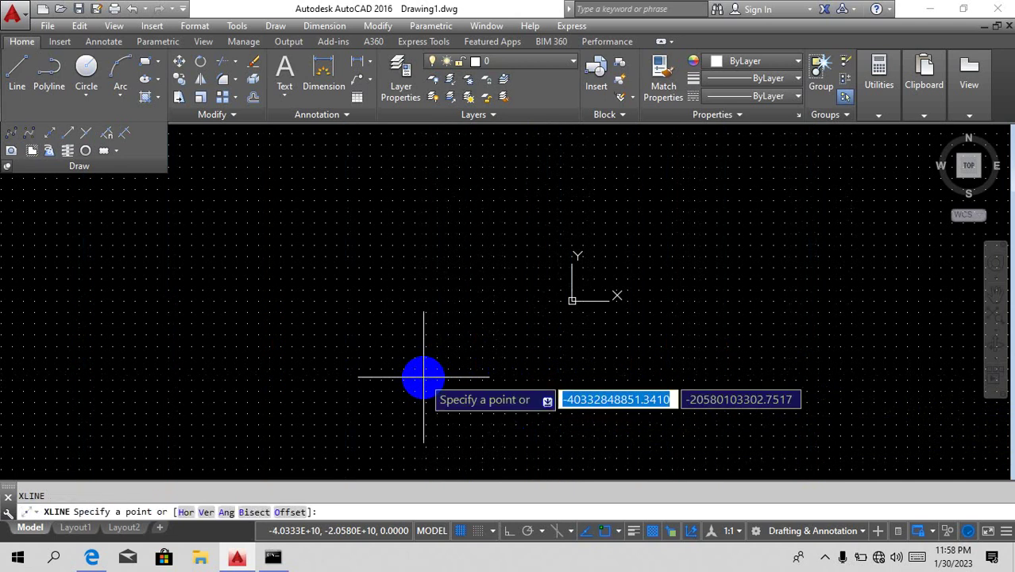
text(v)
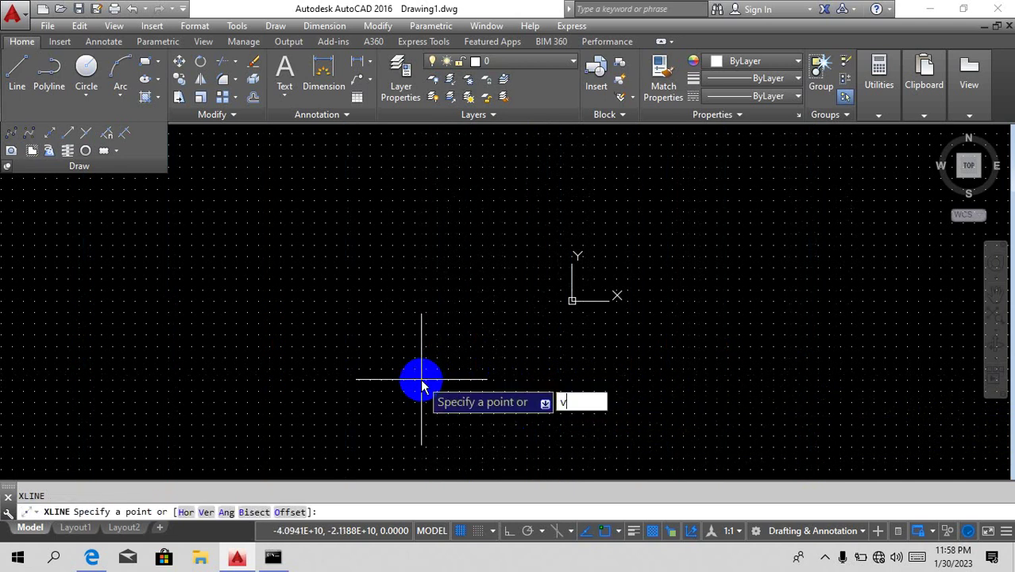
key(Return)
click(212, 328)
click(302, 330)
click(460, 342)
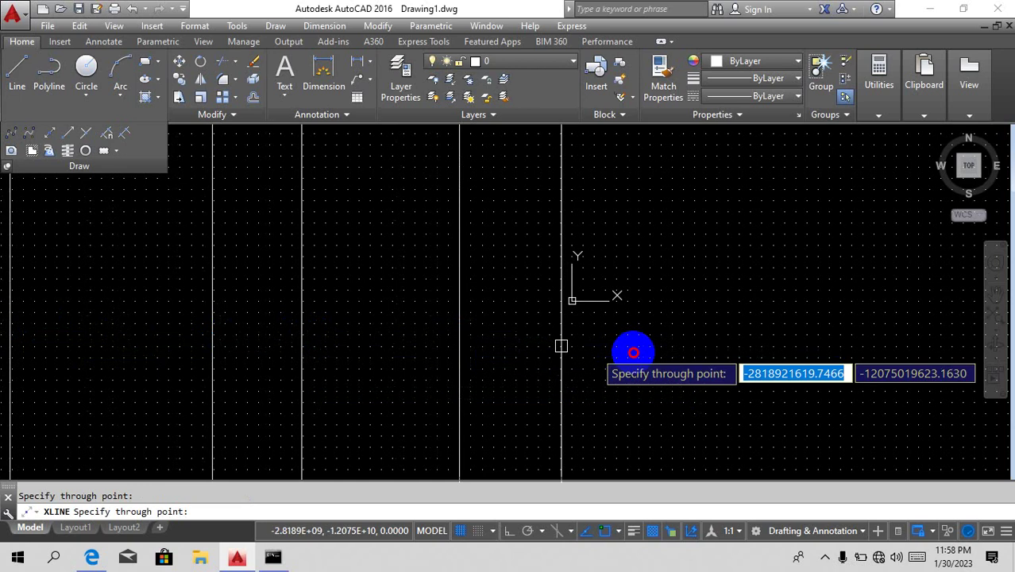
click(632, 356)
click(748, 356)
click(830, 356)
click(923, 358)
click(564, 387)
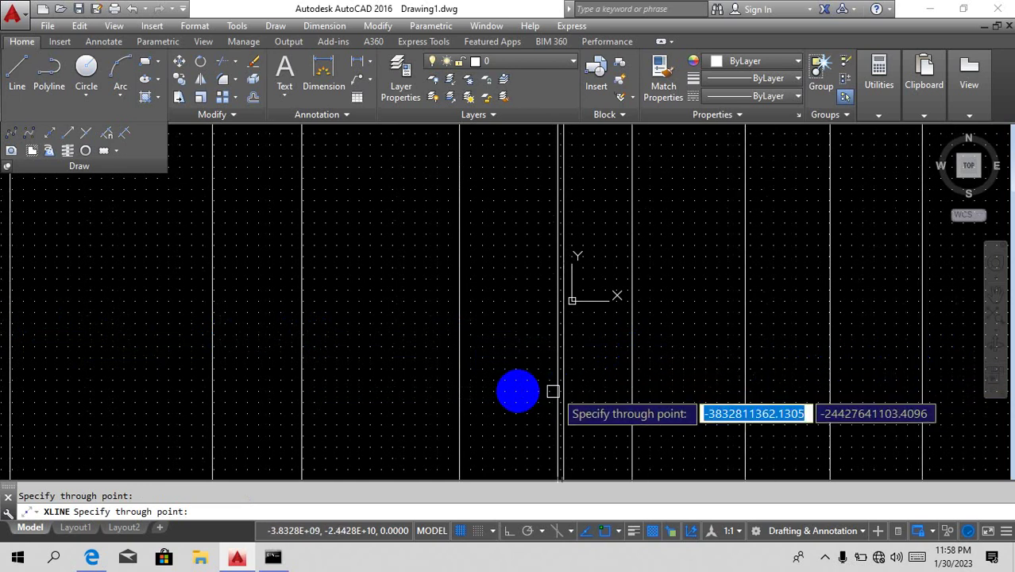
click(419, 389)
key(Escape)
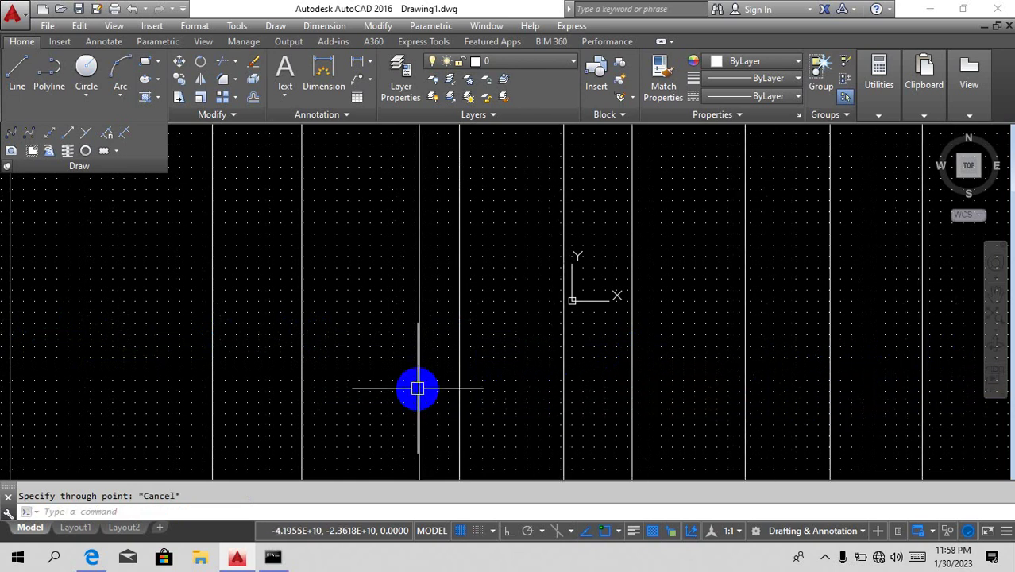
Erase all ten vertical construction lines from the drawing.
key(ctrl+a)
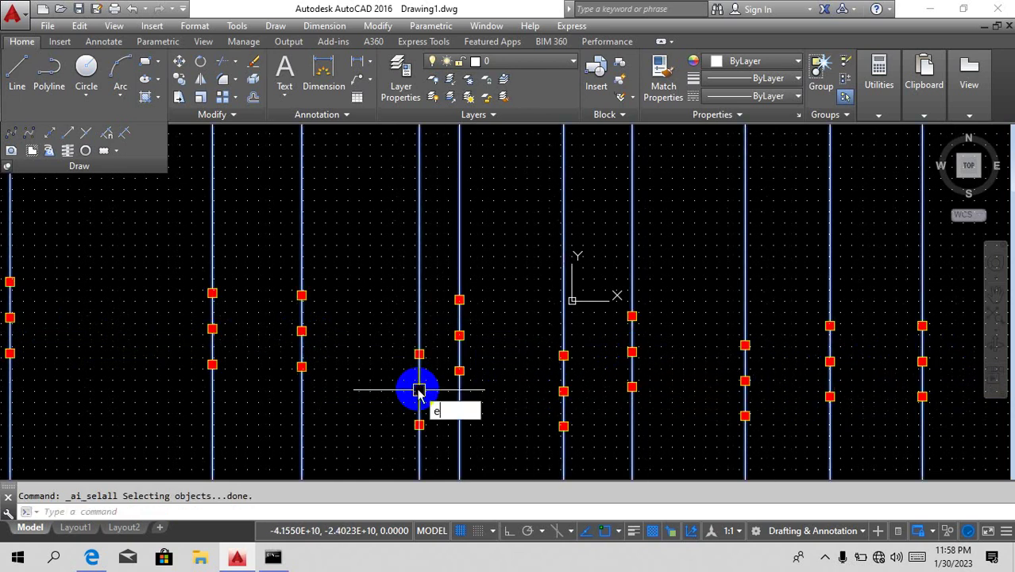
key(Delete)
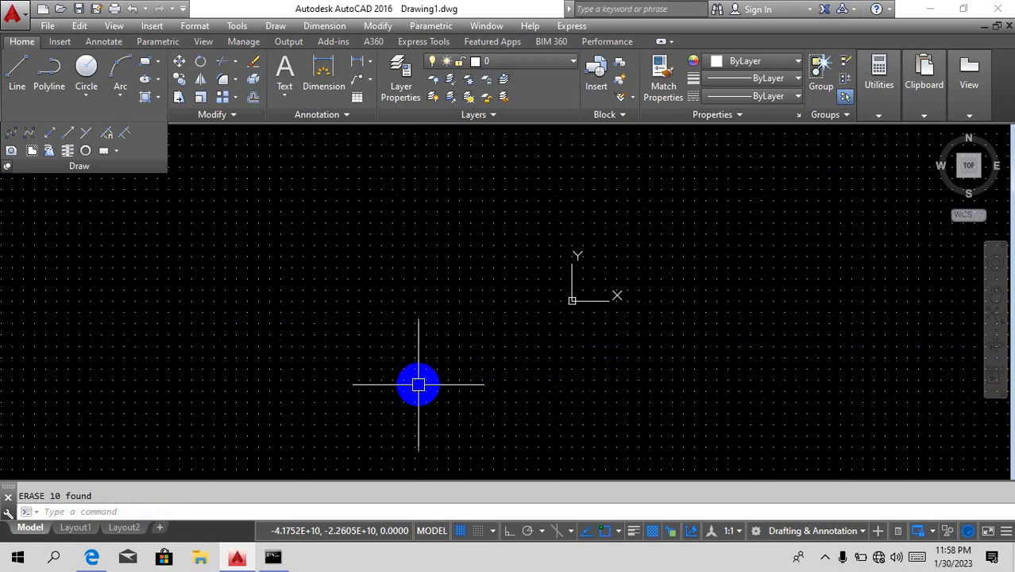
Draw nineteen parallel construction lines at 45 degrees, spread unevenly across the drawing area, using the XLINE angle option.
click(70, 134)
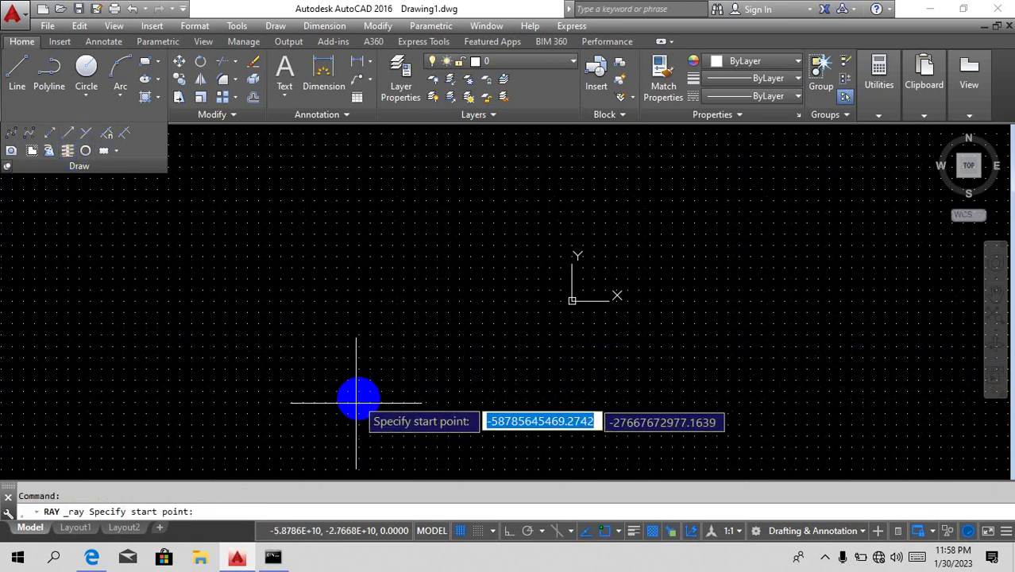
click(49, 133)
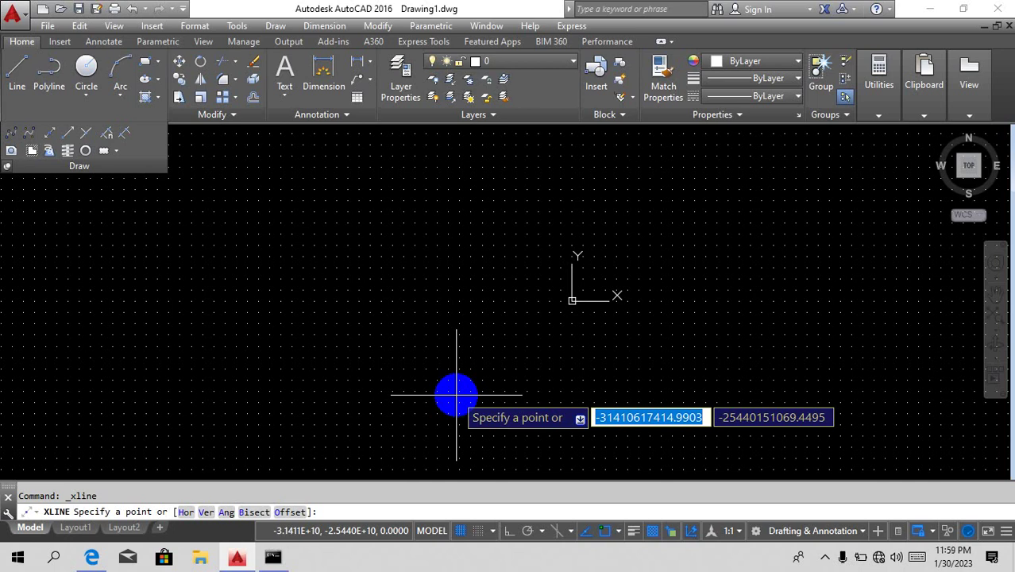
text(a)
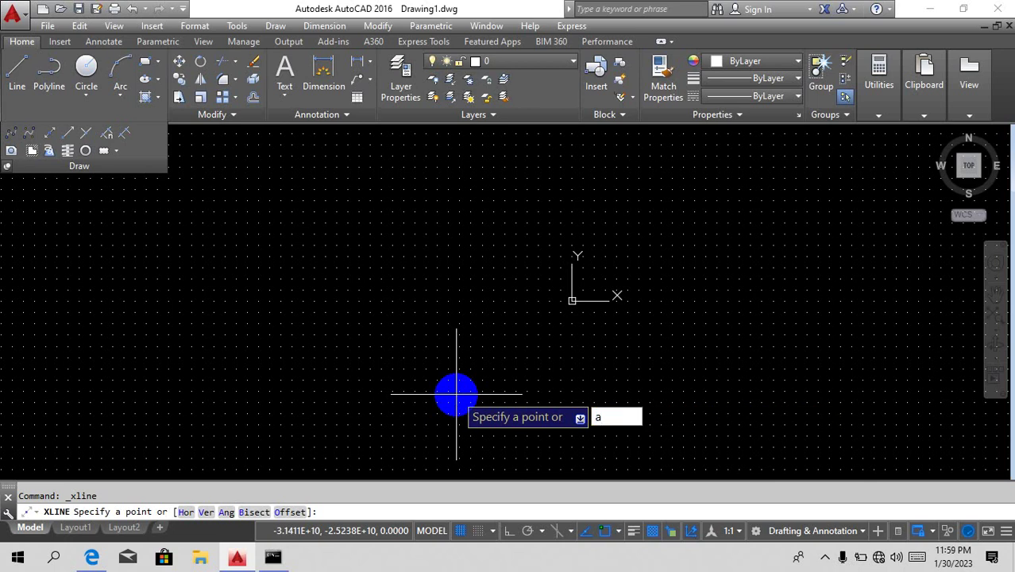
key(Return)
text(45)
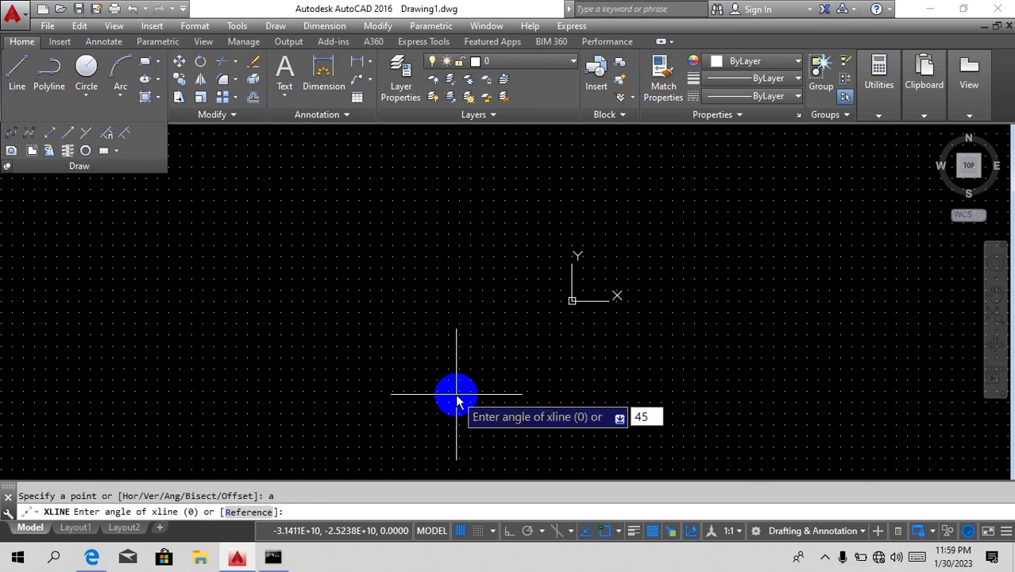
key(Return)
click(389, 342)
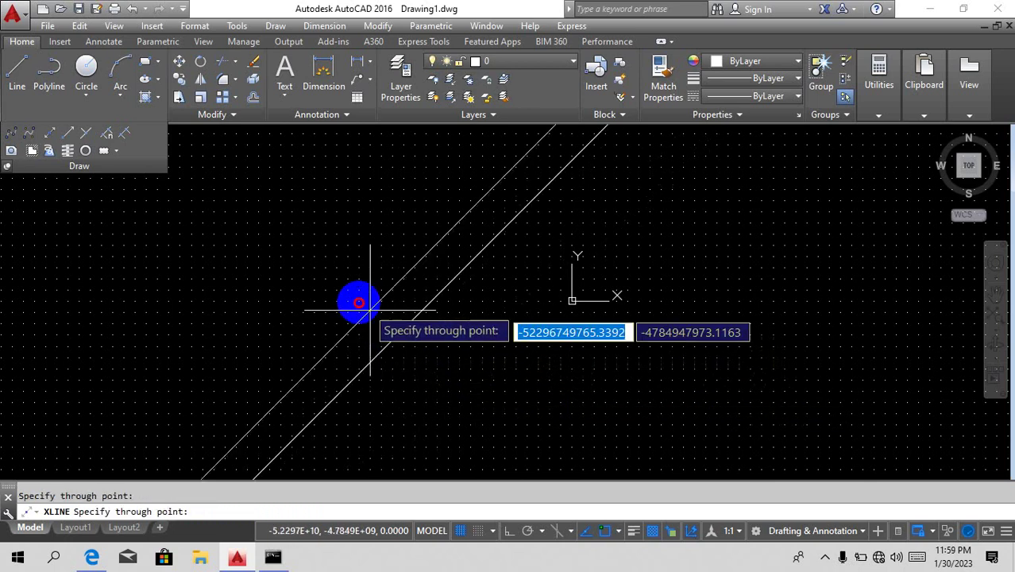
click(354, 306)
click(334, 289)
click(328, 284)
click(323, 278)
click(312, 276)
click(296, 248)
click(290, 240)
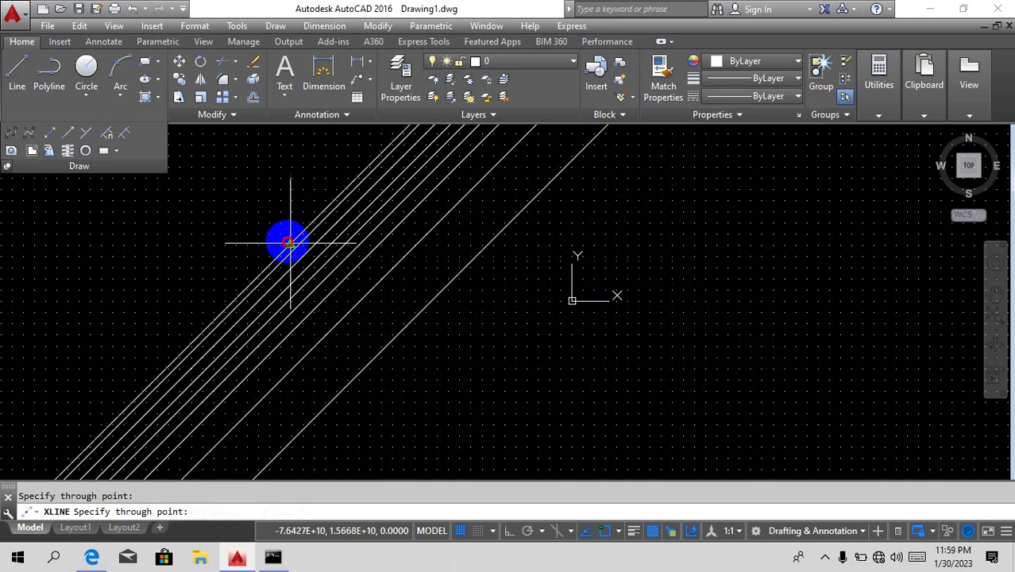
click(280, 231)
click(270, 225)
click(254, 214)
click(242, 207)
click(229, 192)
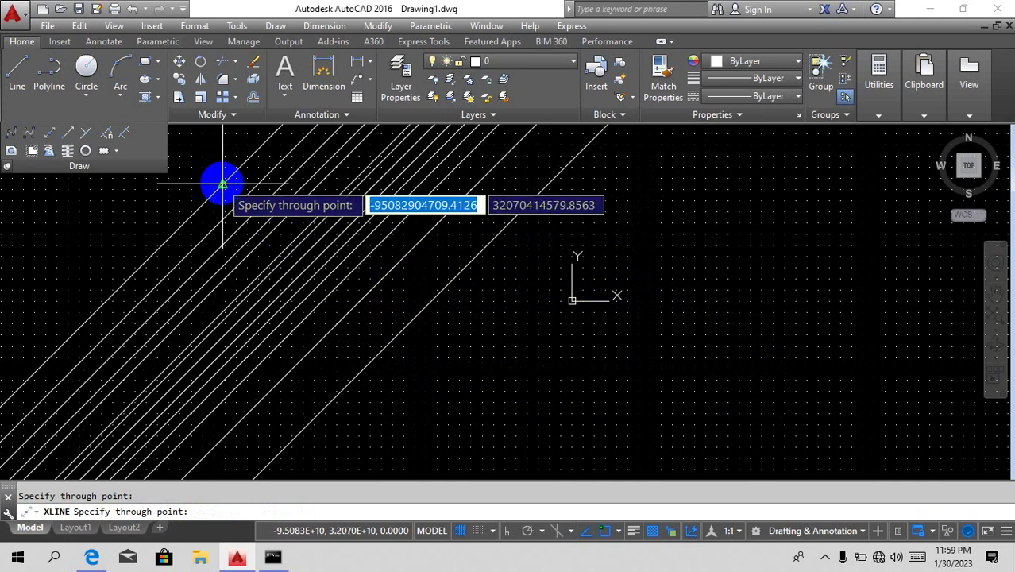
click(517, 323)
click(572, 357)
click(636, 389)
click(700, 415)
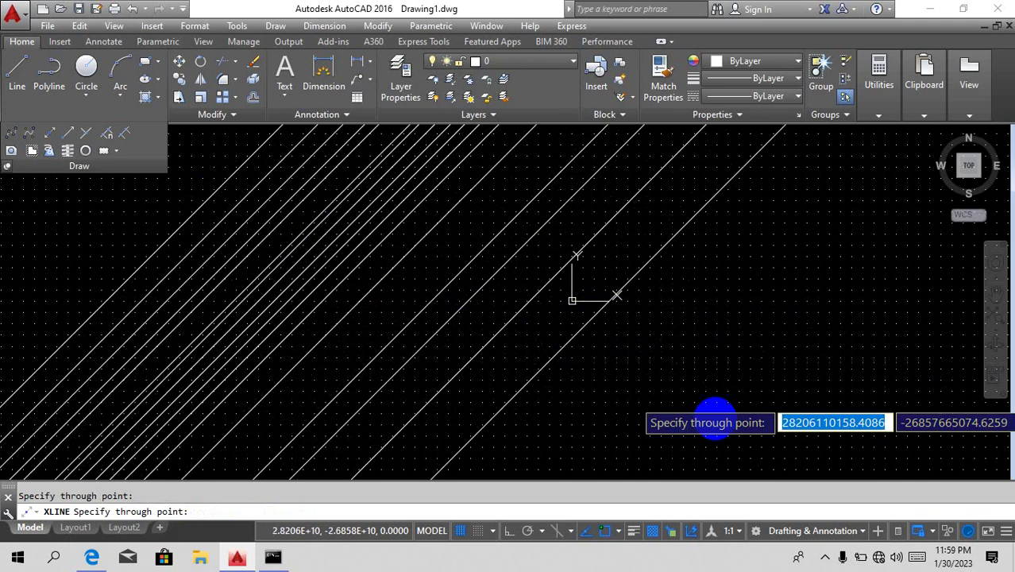
click(763, 425)
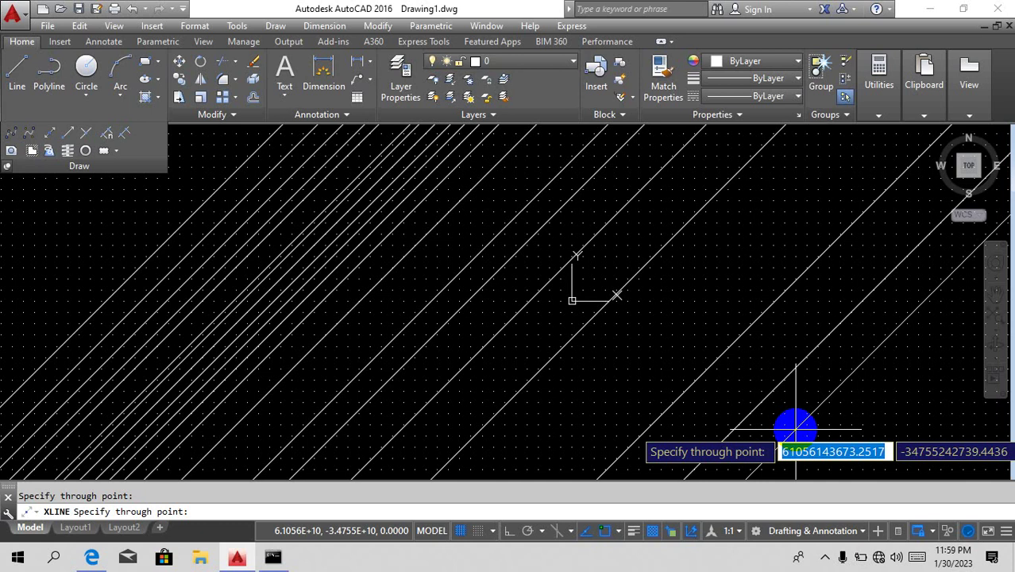
key(Escape)
text(xl)
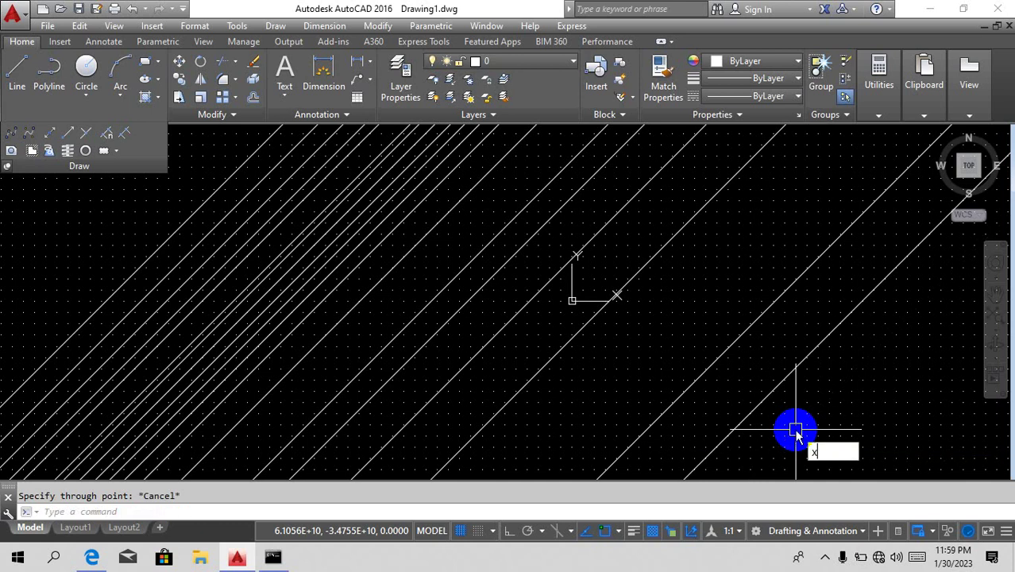
key(Return)
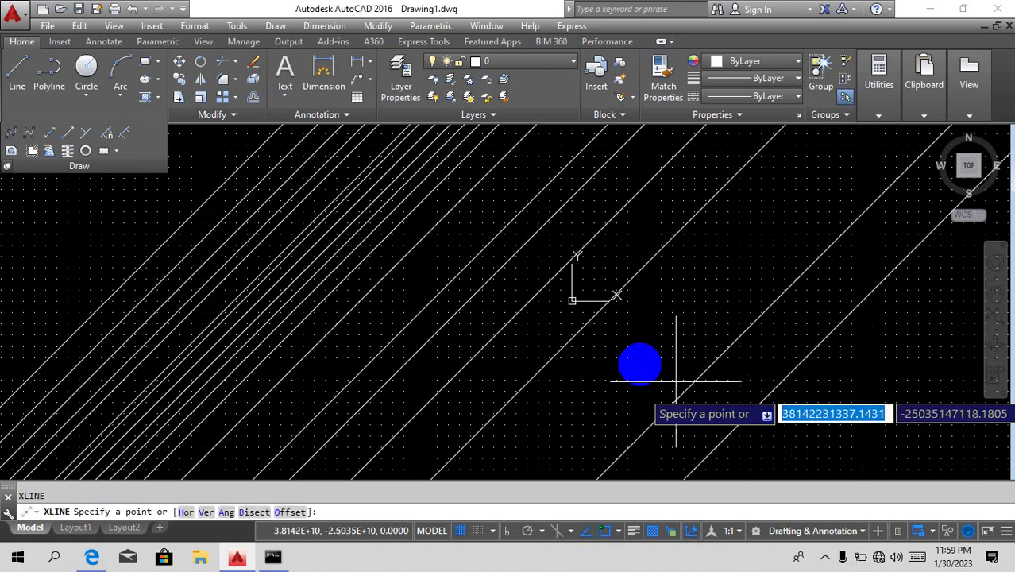
click(636, 357)
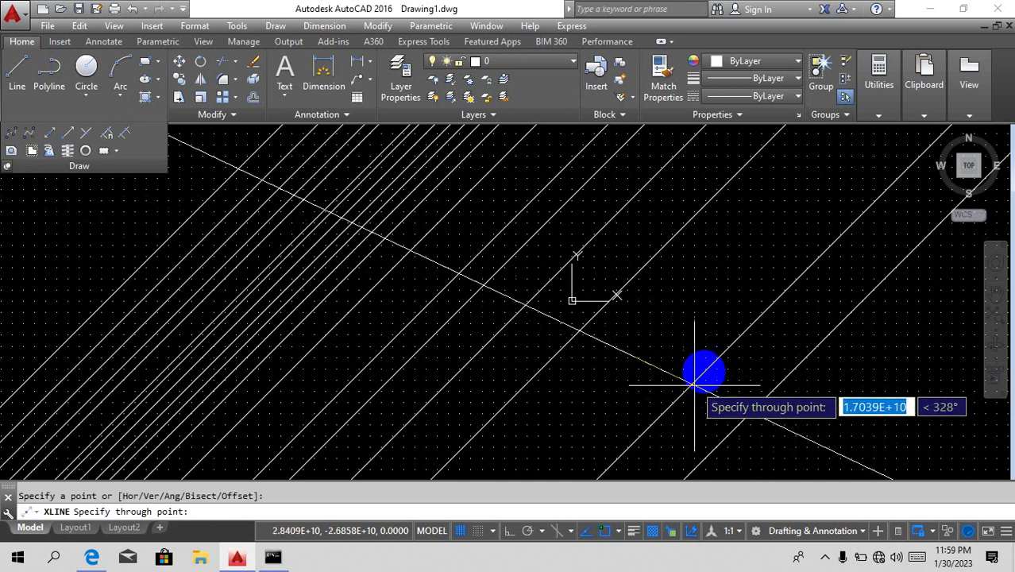
key(Escape)
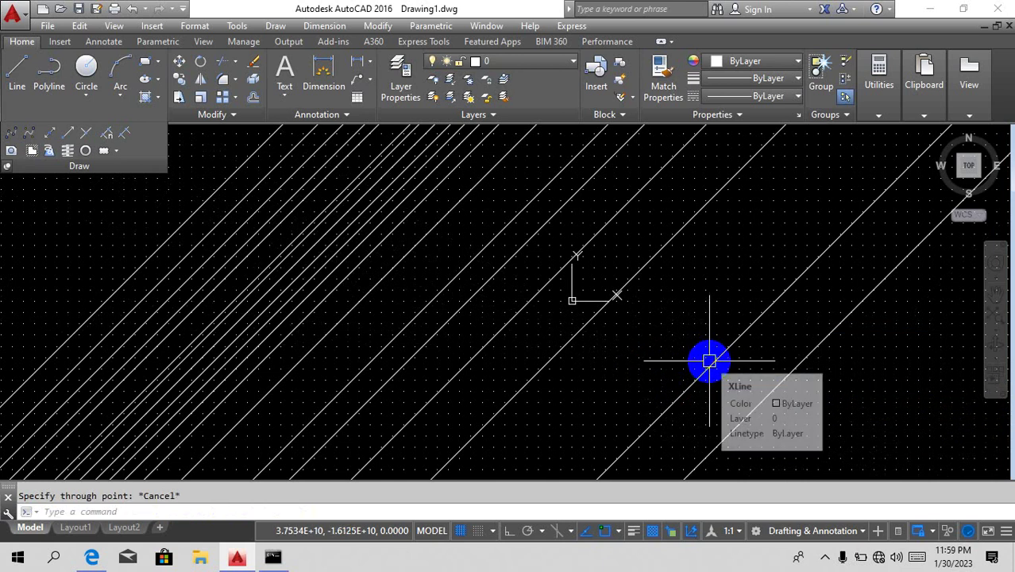
Erase all the 45-degree construction lines from the drawing.
key(ctrl+a)
text(e)
key(Return)
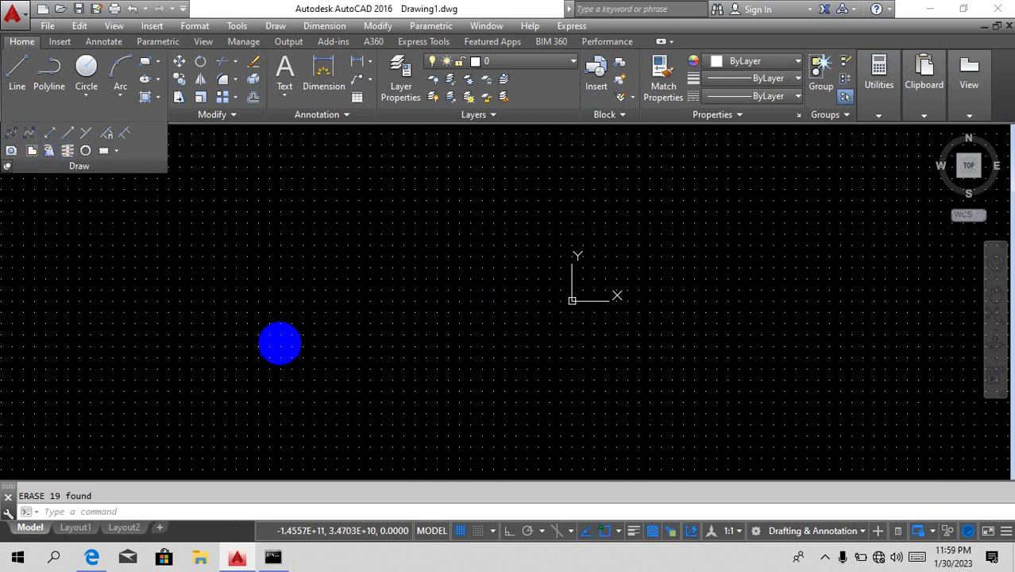
Draw five parallel construction lines at 15 degrees, stacked closely one above another to the left of the origin, with the XLINE angle option.
click(50, 132)
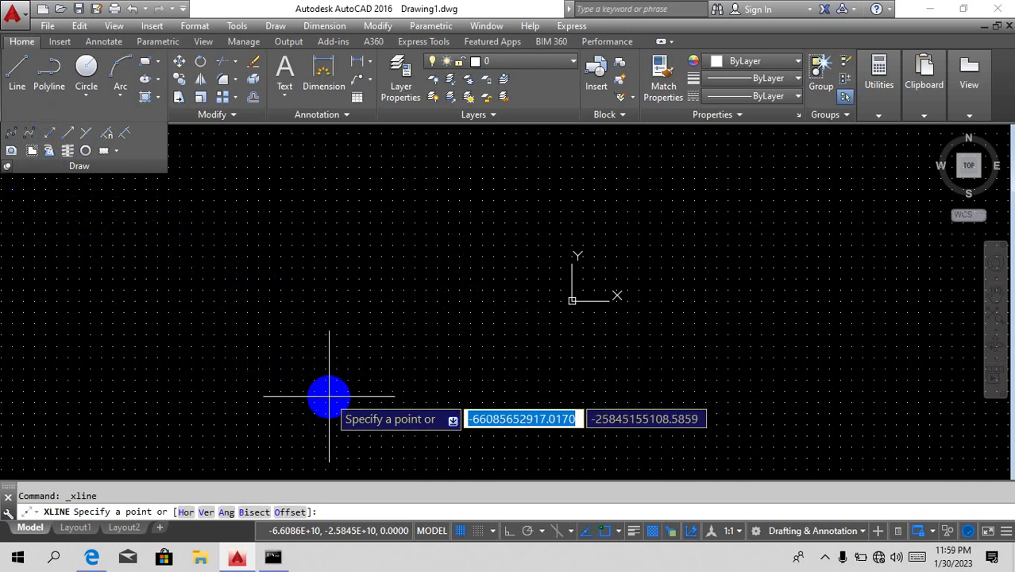
text(a)
key(Return)
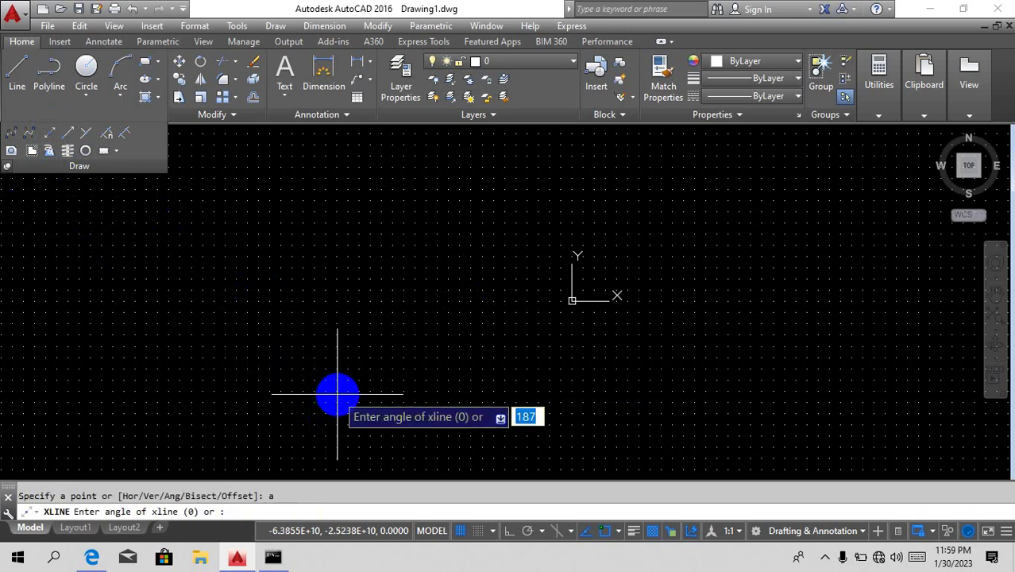
text(15)
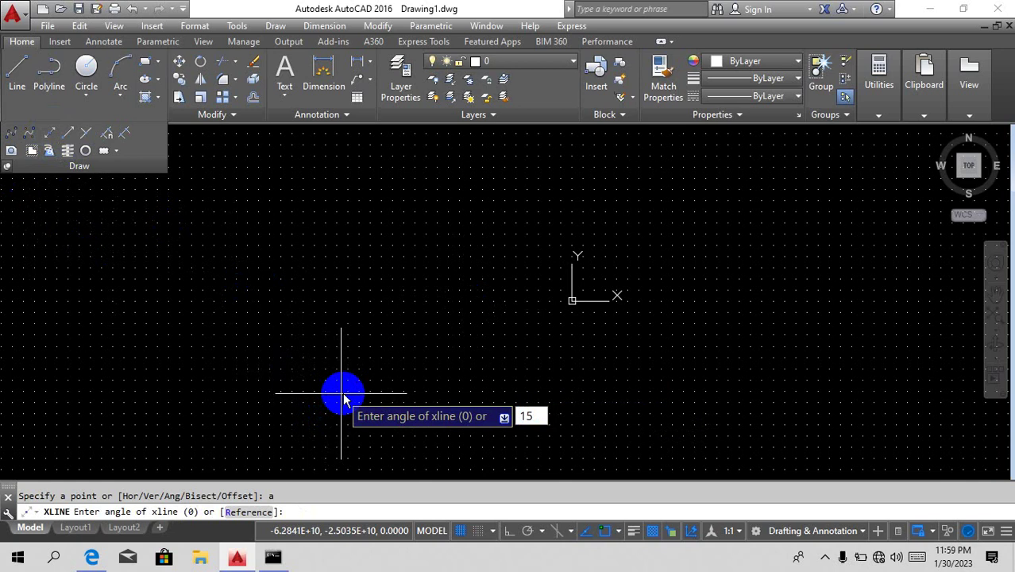
key(Return)
click(351, 347)
click(344, 324)
click(340, 301)
click(337, 279)
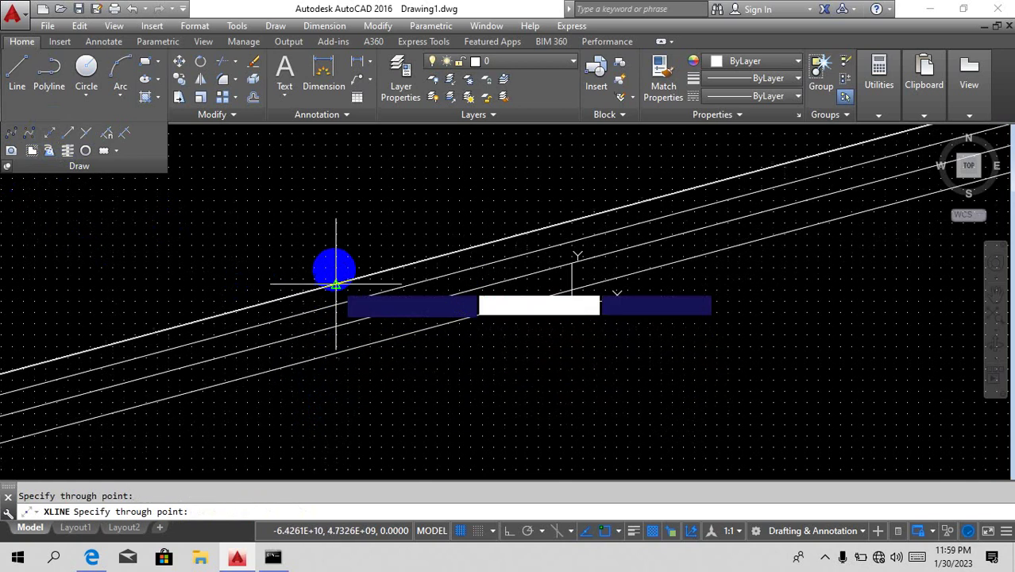
click(335, 259)
key(Escape)
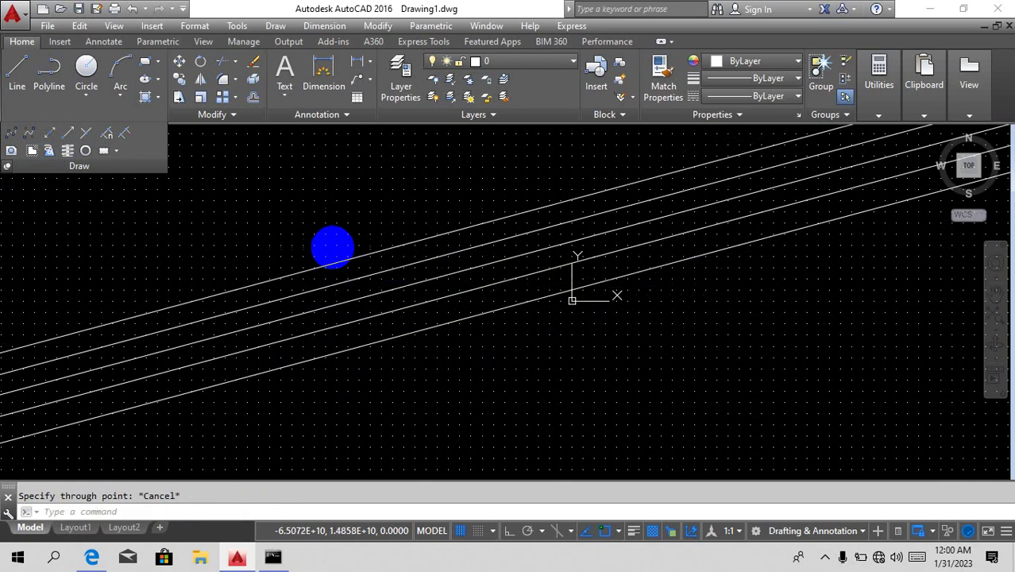
Erase all five 15-degree construction lines from the drawing.
key(ctrl+a)
text(e)
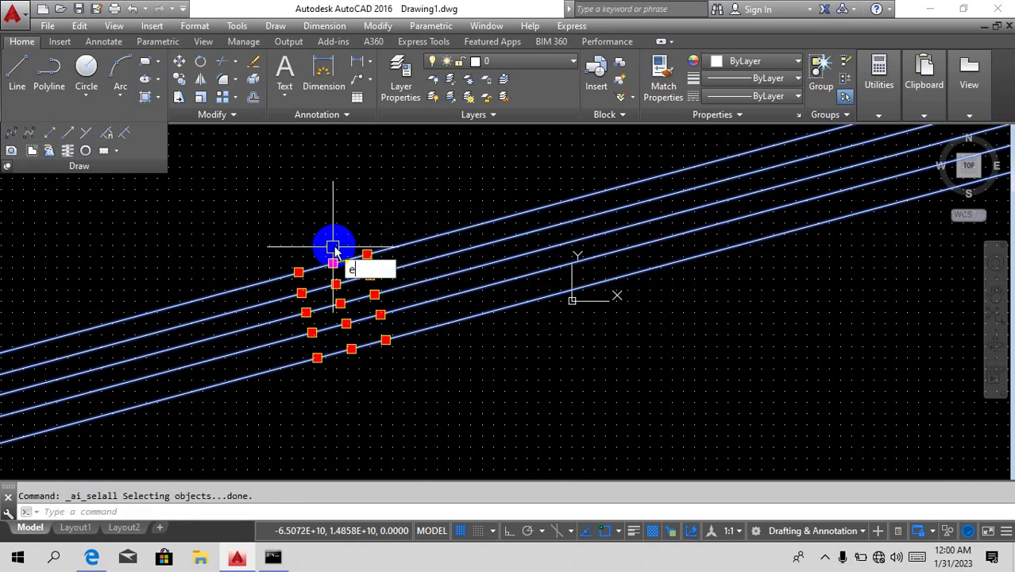
key(Return)
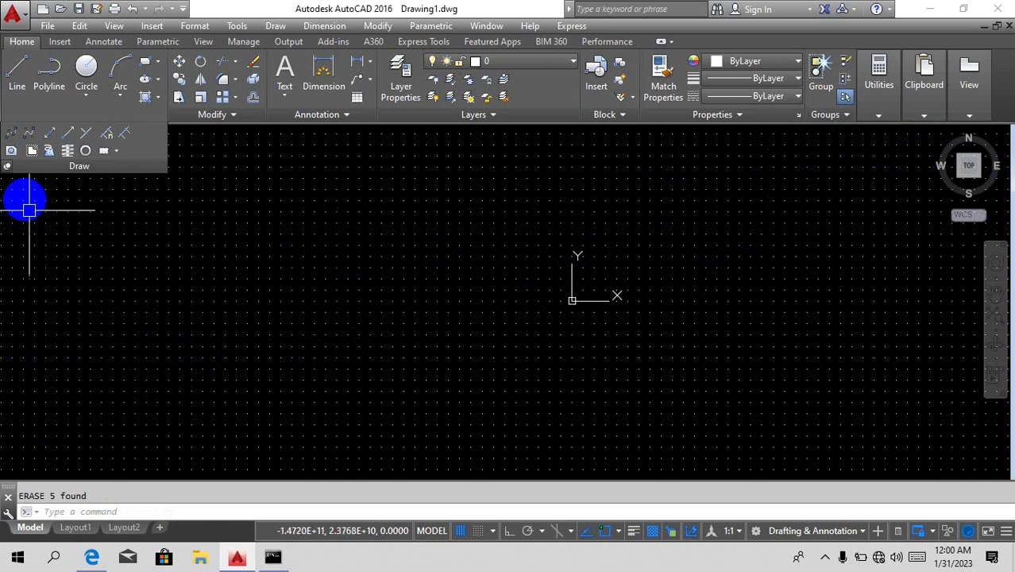
Turn Ortho on and draw an L shape: a horizontal line running left from below the origin, plus a shorter vertical line up from its left end.
click(49, 132)
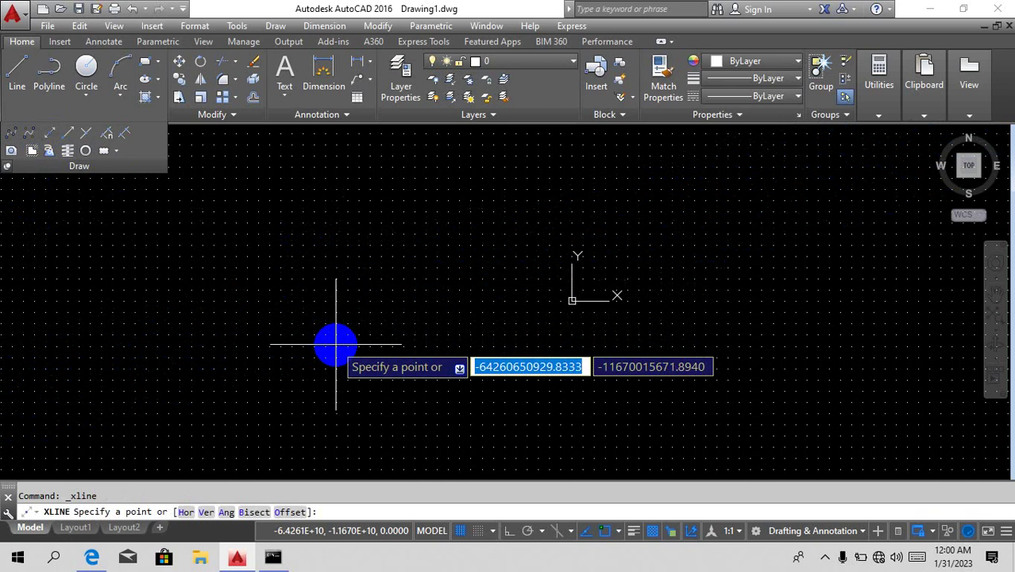
key(Escape)
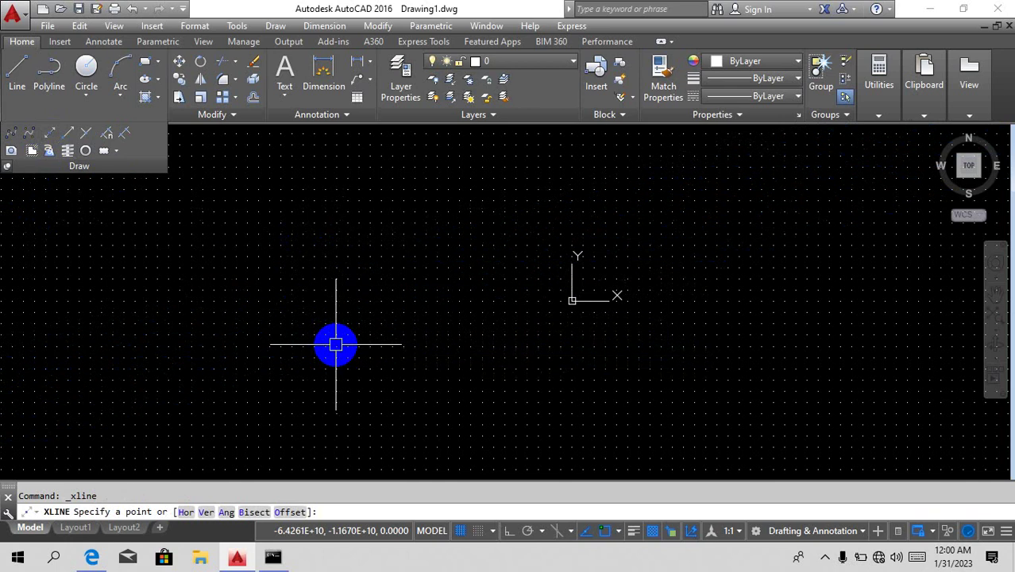
text(l)
key(Return)
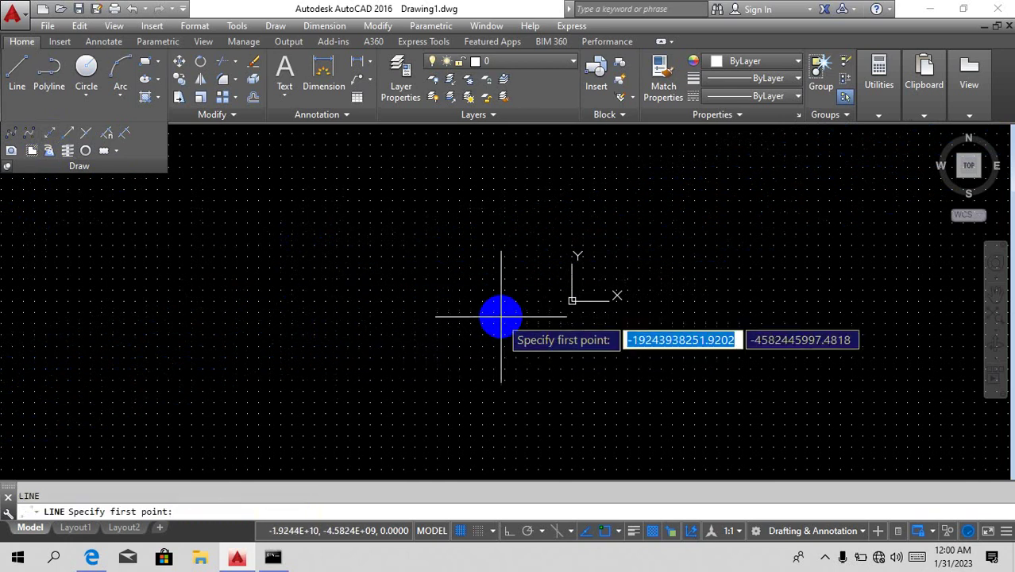
key(F8)
click(536, 328)
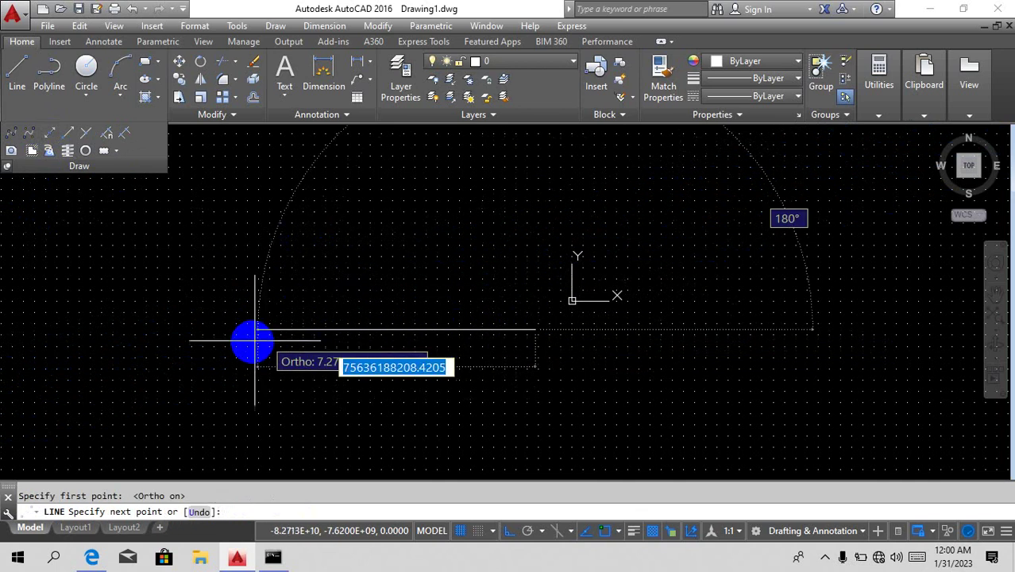
click(253, 328)
click(251, 168)
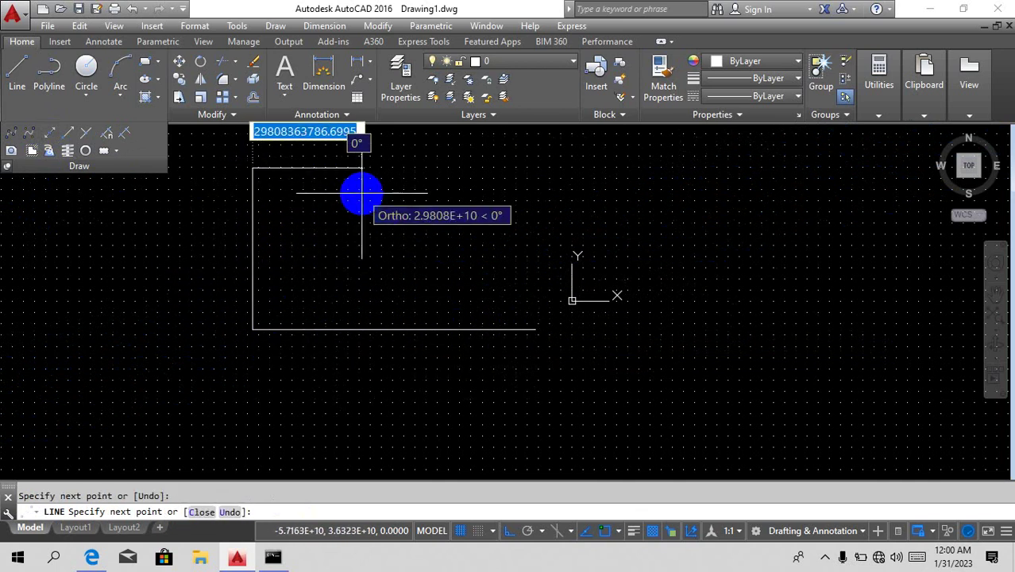
key(Escape)
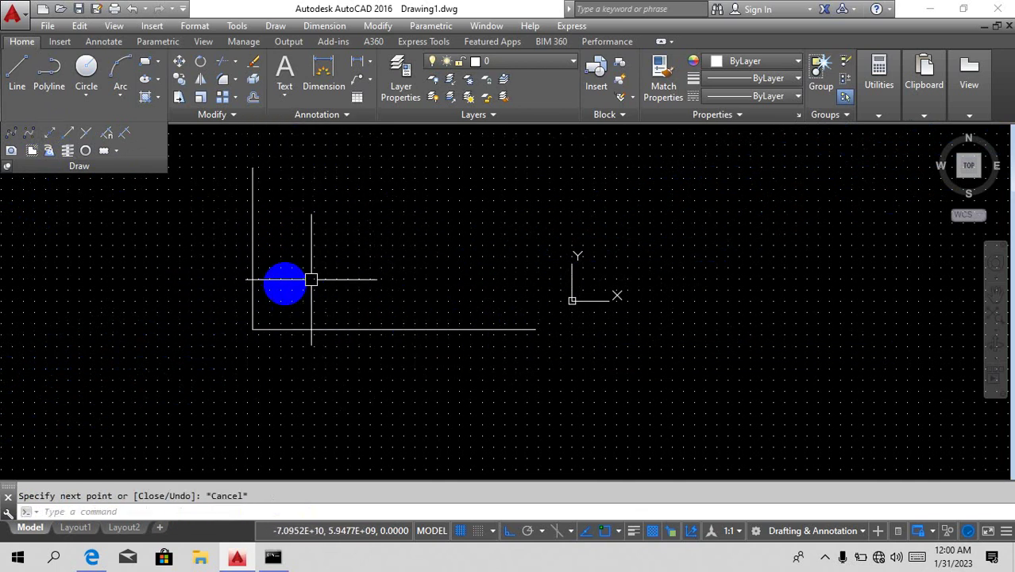
click(349, 261)
click(190, 382)
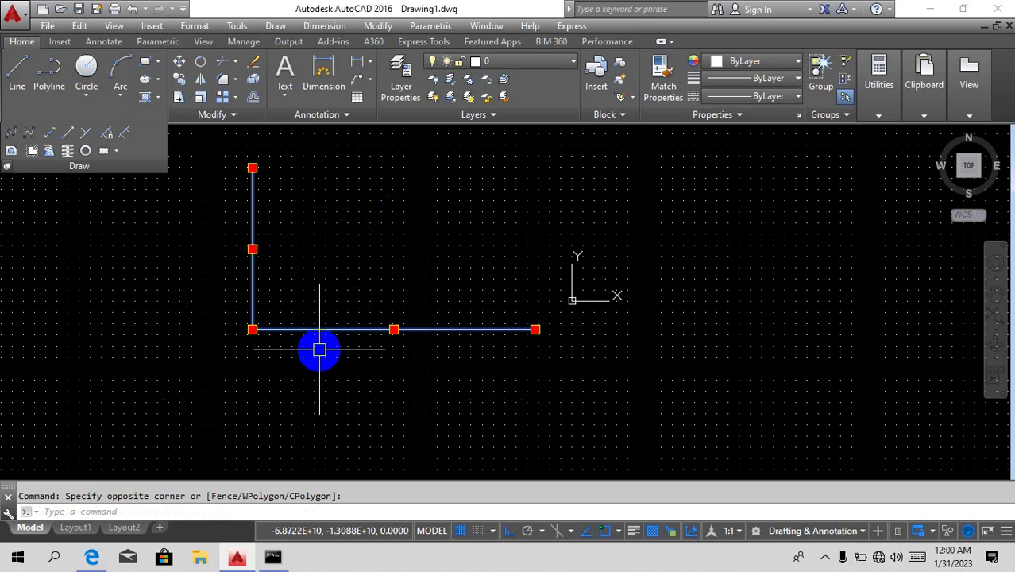
key(Escape)
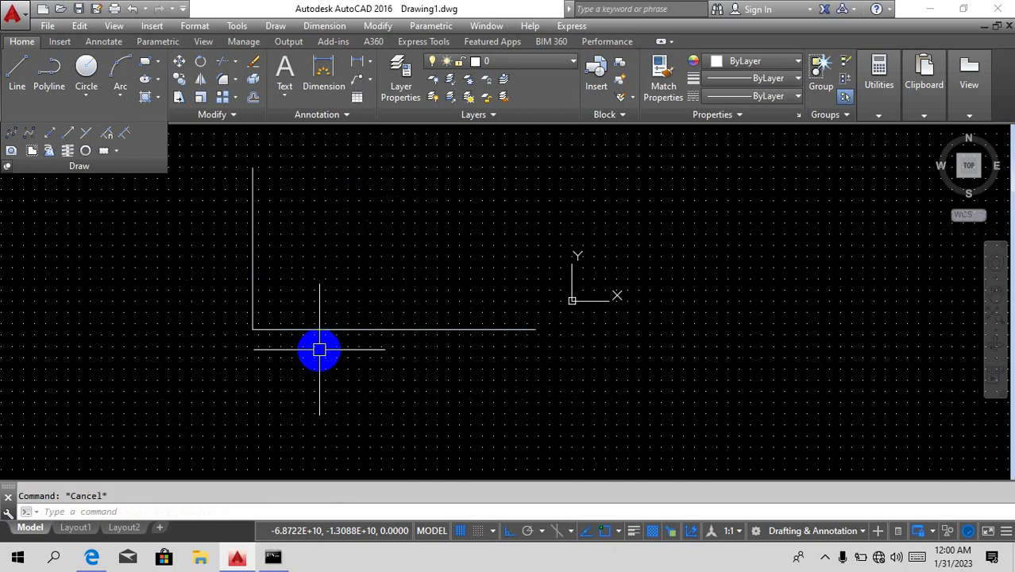
Draw a construction line bisecting the L's right angle with the XLINE Bisect option, using its corner as vertex and the two outer endpoints.
text(xl)
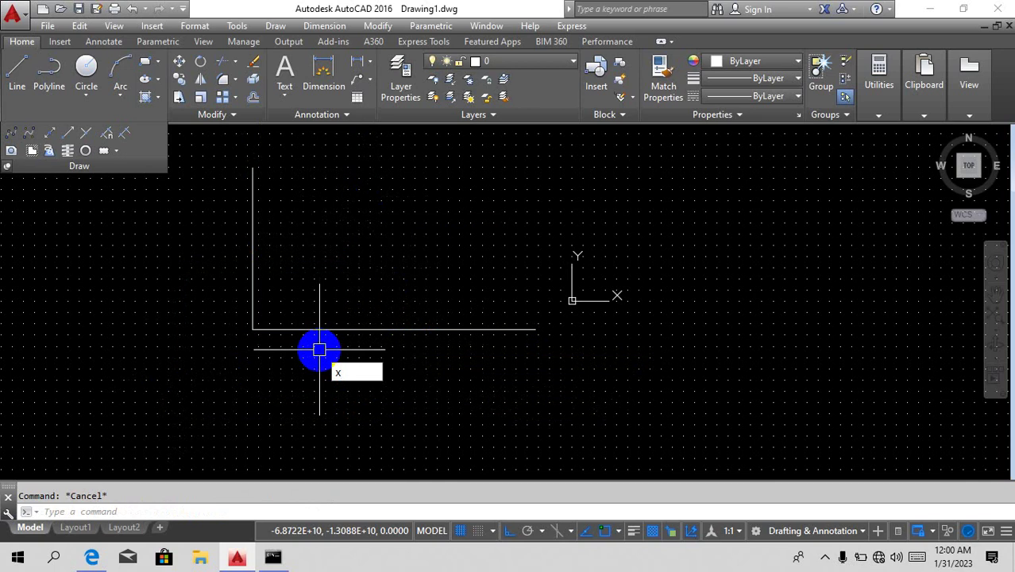
key(Return)
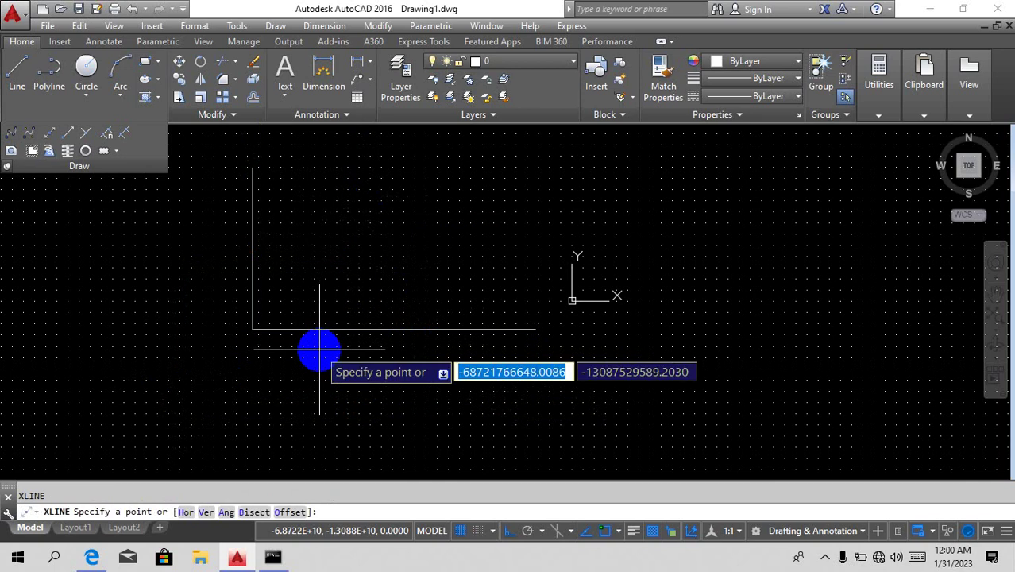
text(b)
key(Return)
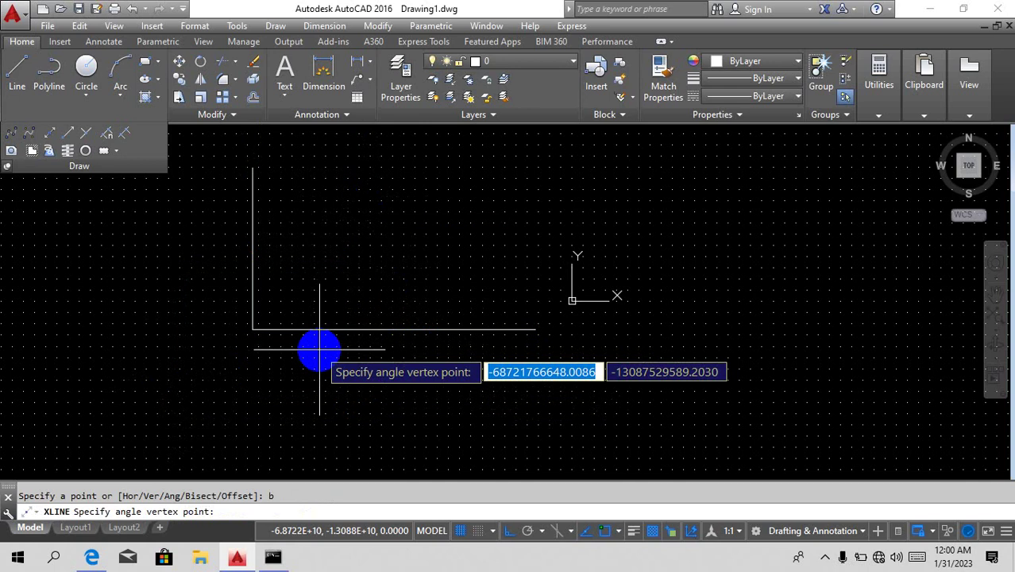
click(253, 328)
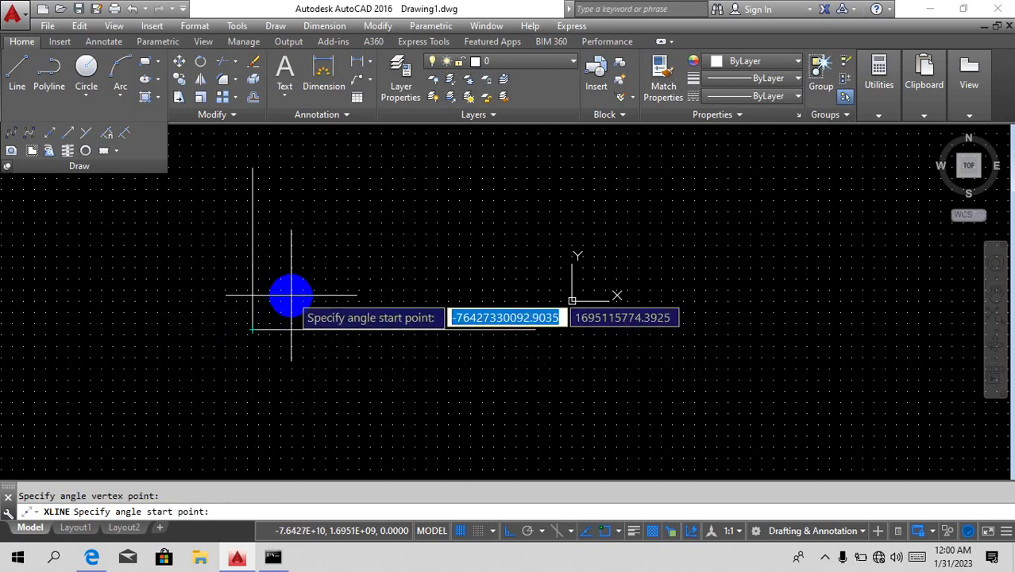
click(534, 329)
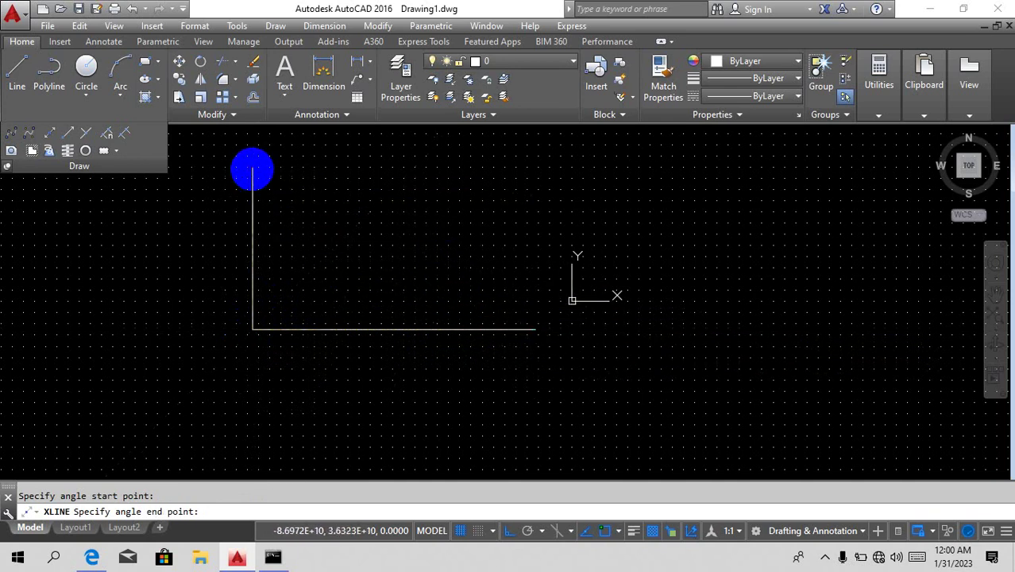
click(253, 169)
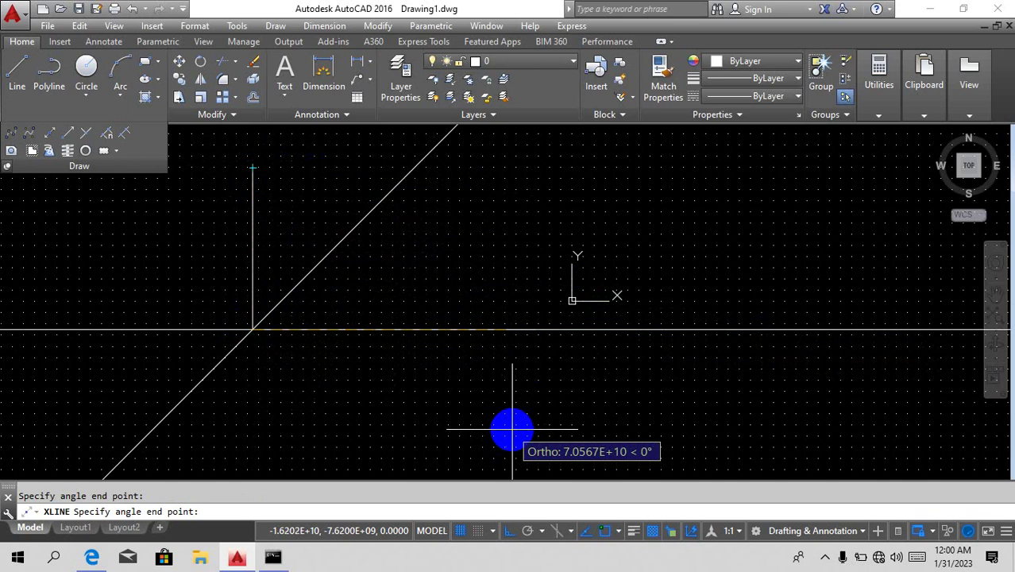
Turn Ortho off and try to draw a line from the L's corner along the bisecting construction line.
key(Escape)
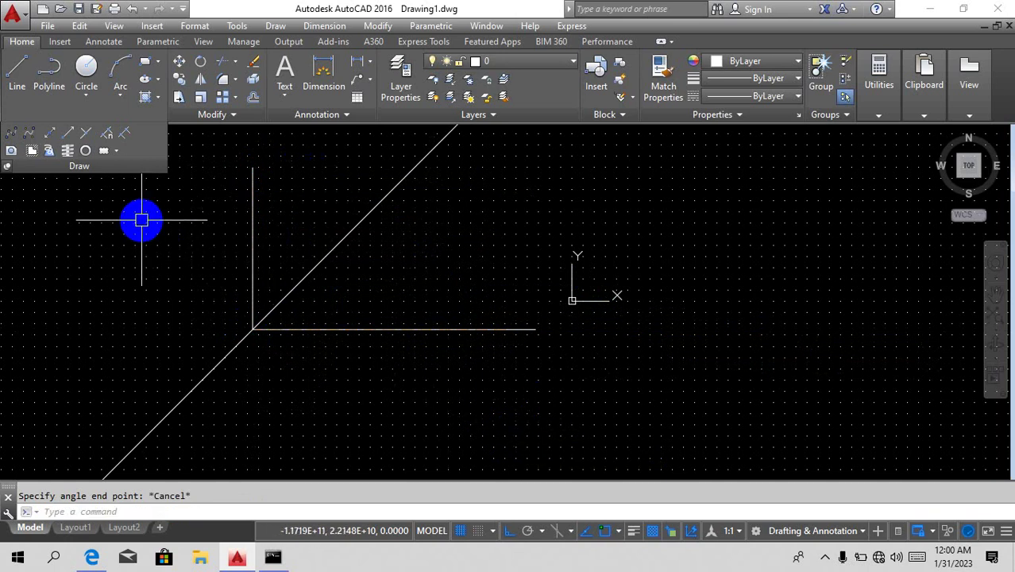
click(17, 68)
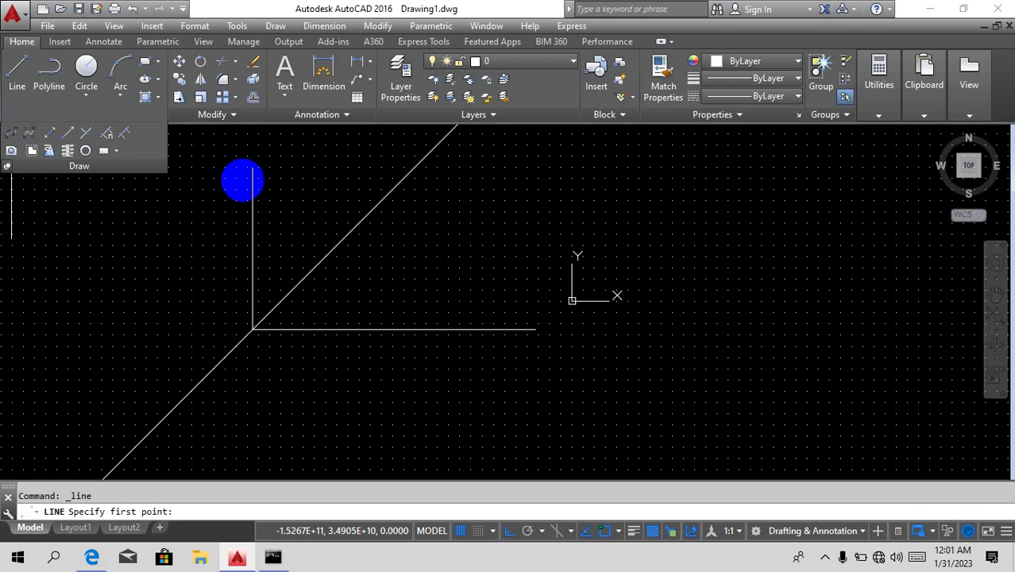
click(253, 329)
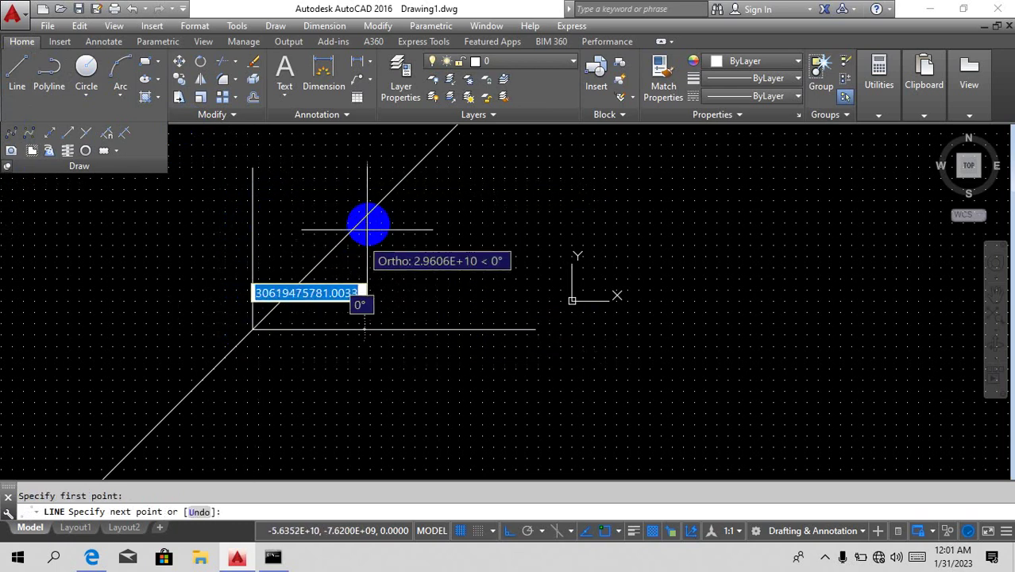
key(F8)
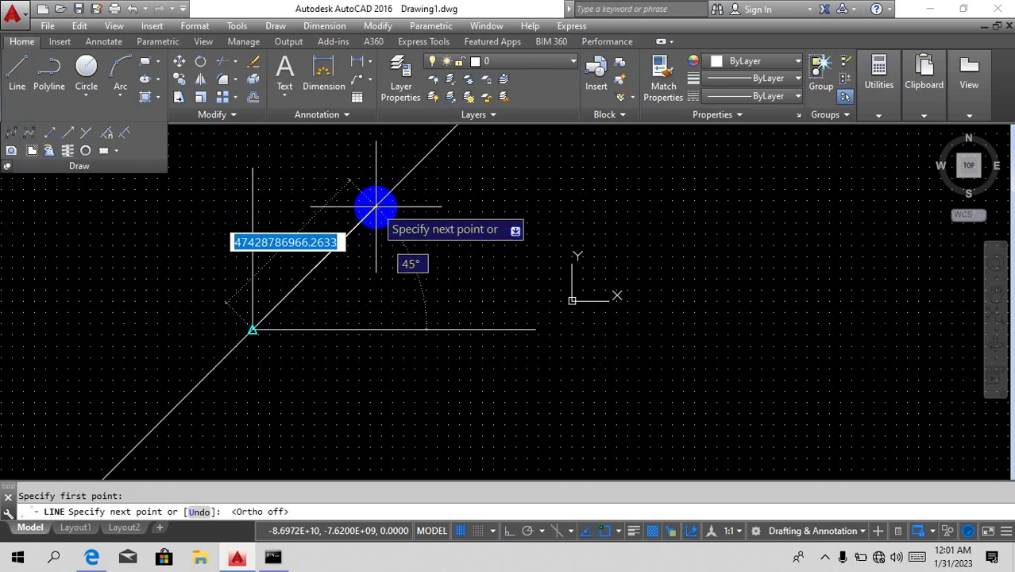
key(Escape)
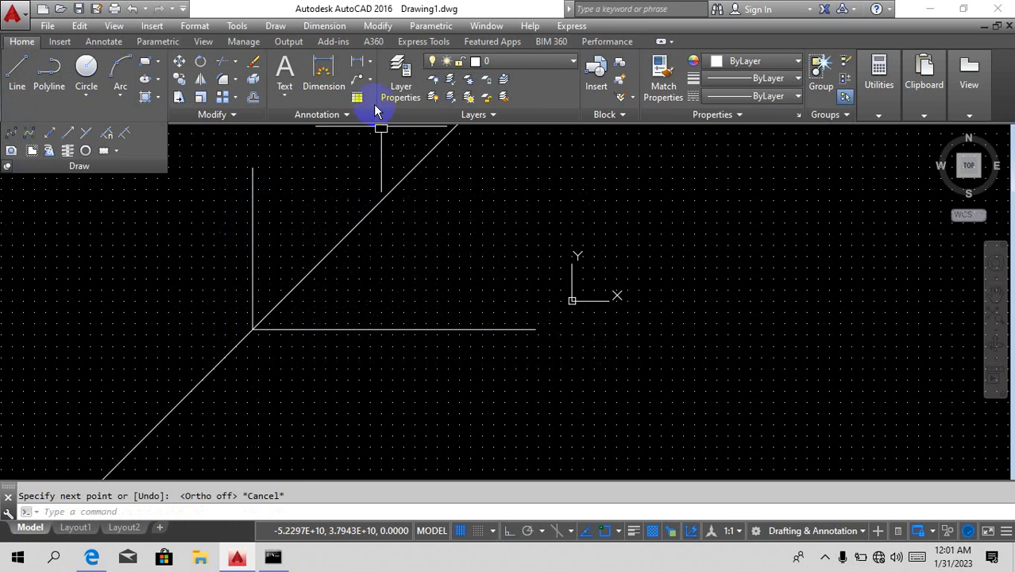
Try to add an angular dimension between the L's horizontal line and the bisecting construction line.
click(326, 26)
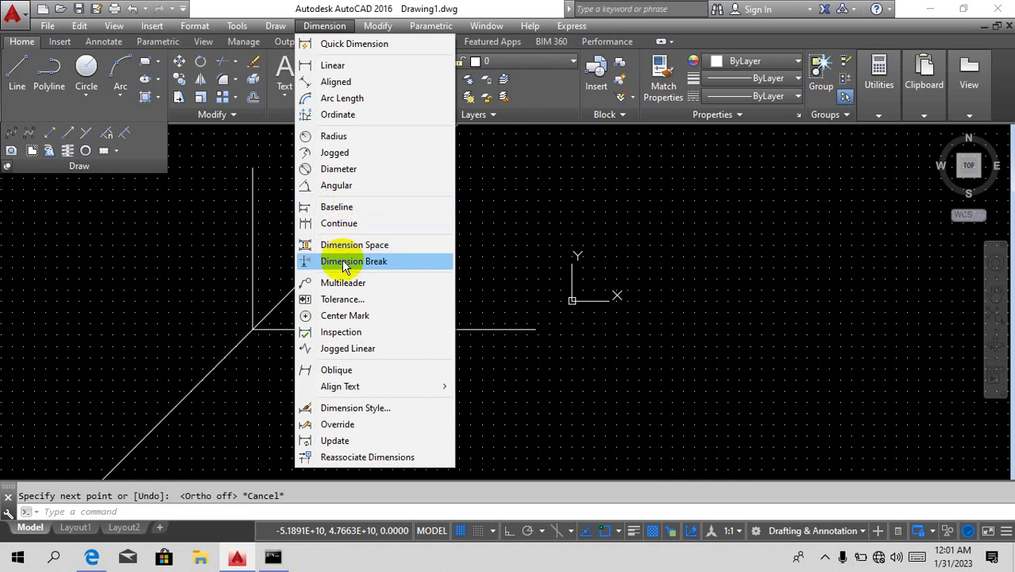
click(328, 185)
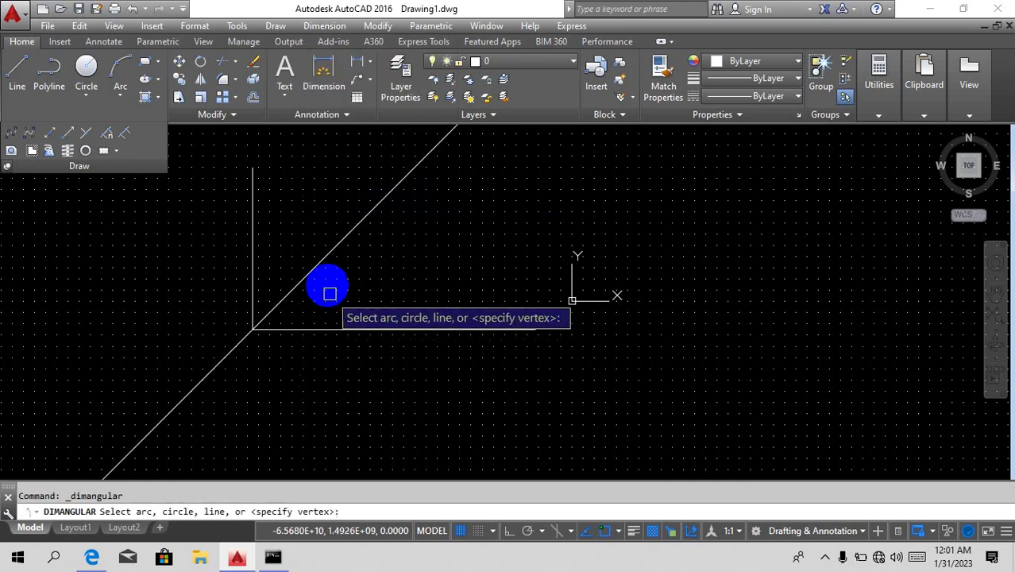
click(323, 266)
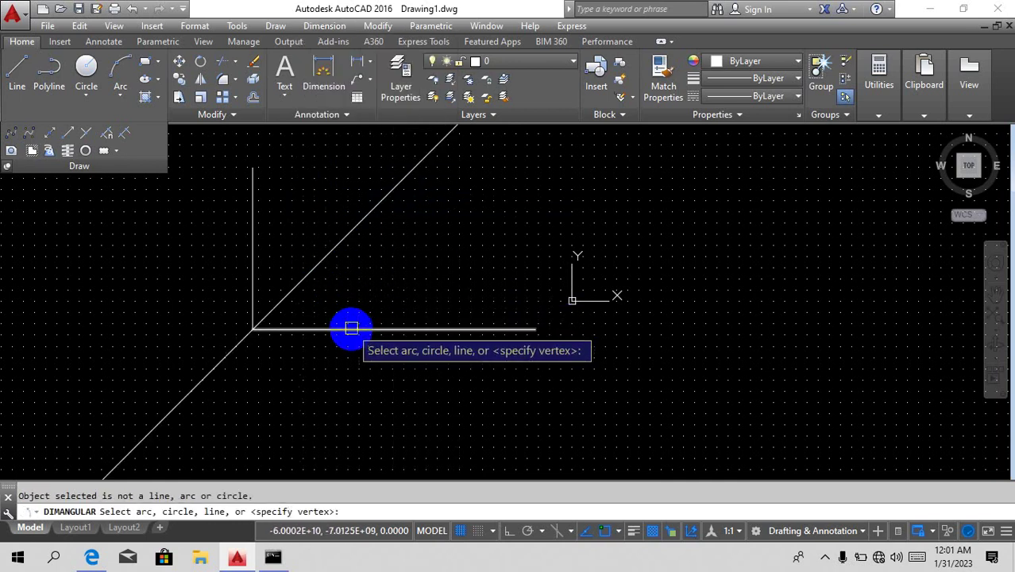
click(351, 328)
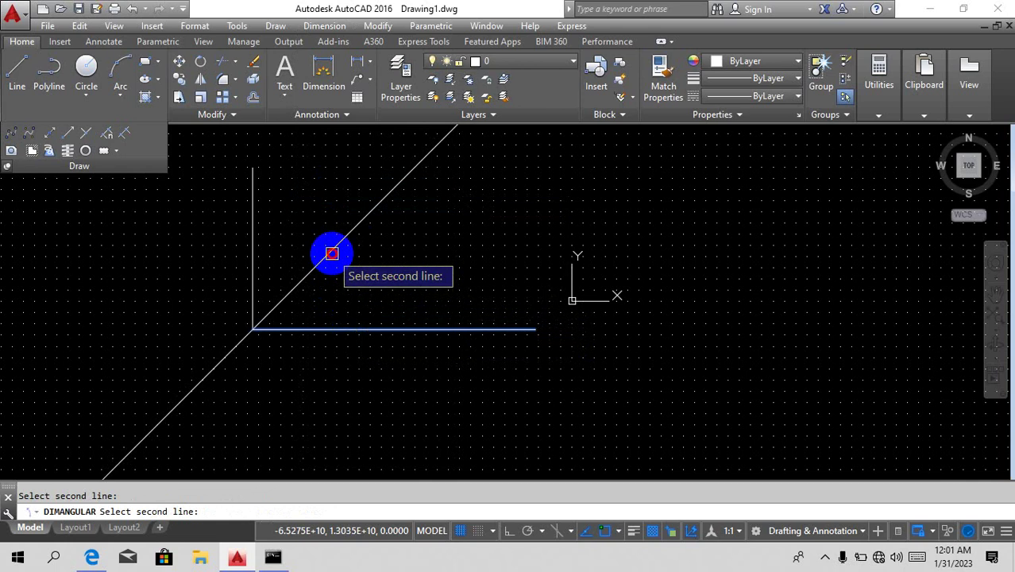
key(Escape)
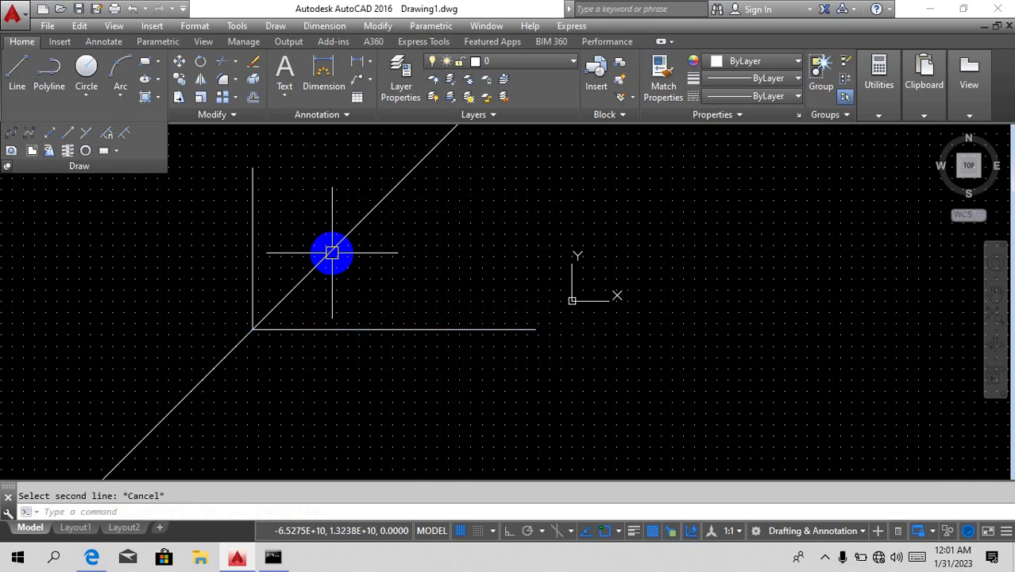
Try to trace a line over the bisecting construction line, starting from the L's corner.
text(l)
key(Return)
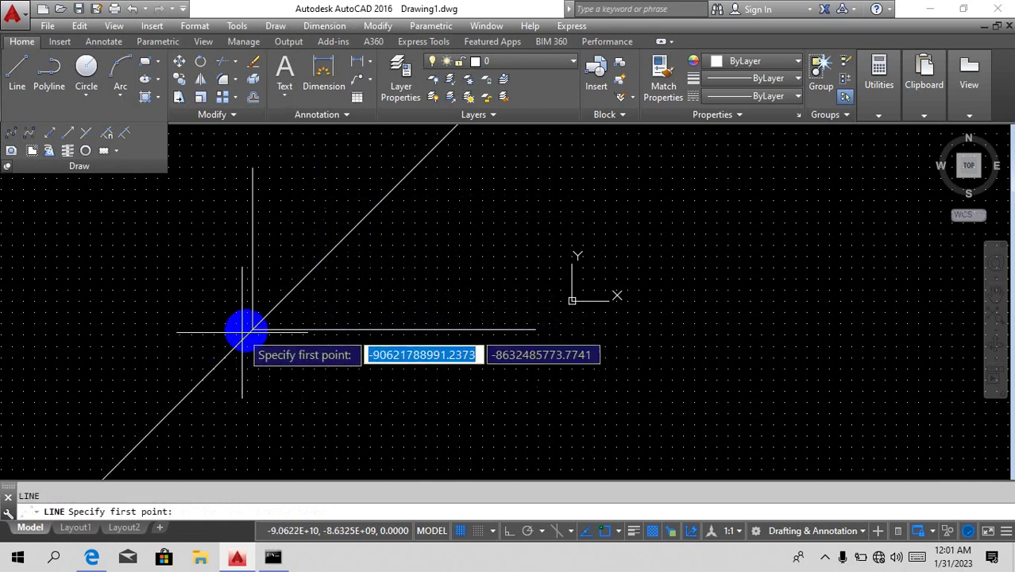
click(252, 330)
scroll(286, 287, up, 5)
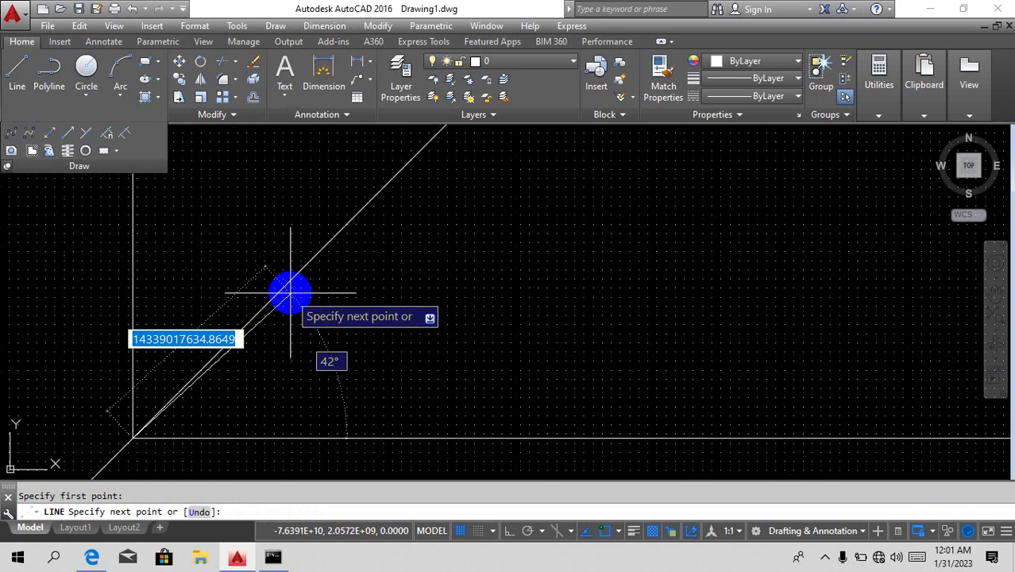
click(314, 255)
key(Escape)
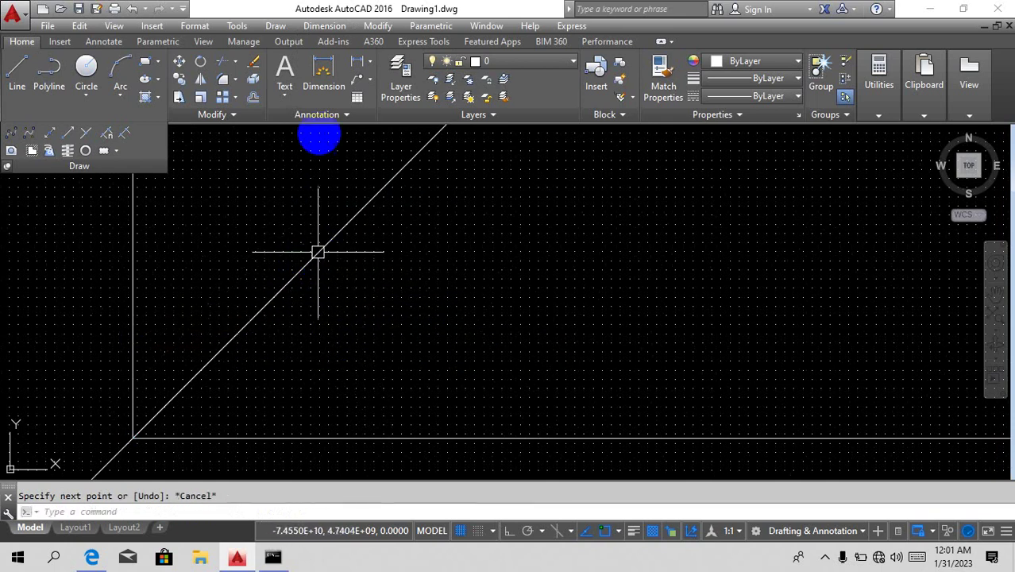
Try again to dimension the angle between the L's horizontal side and the bisector with the Angular dimension.
click(322, 26)
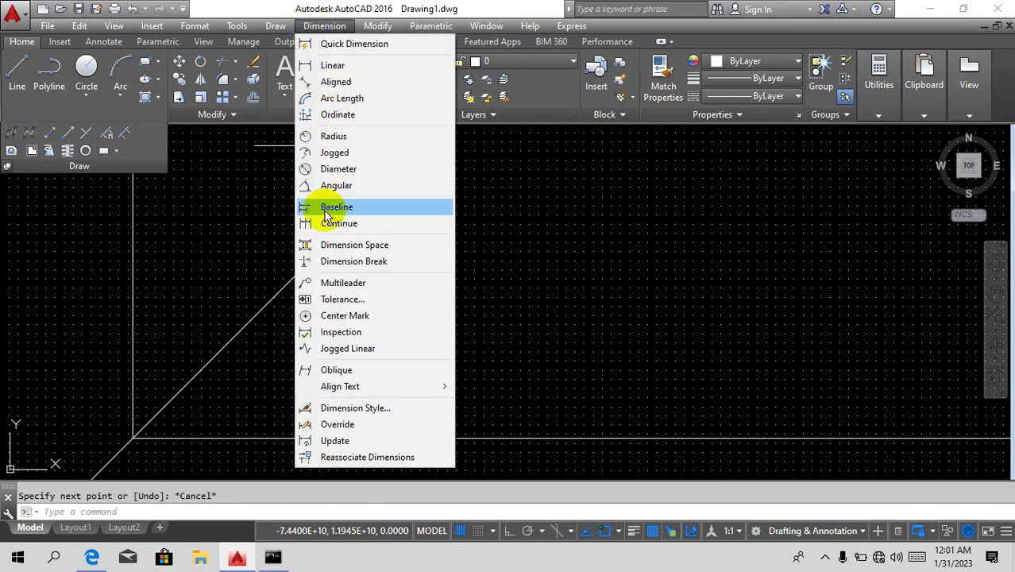
click(326, 186)
click(258, 317)
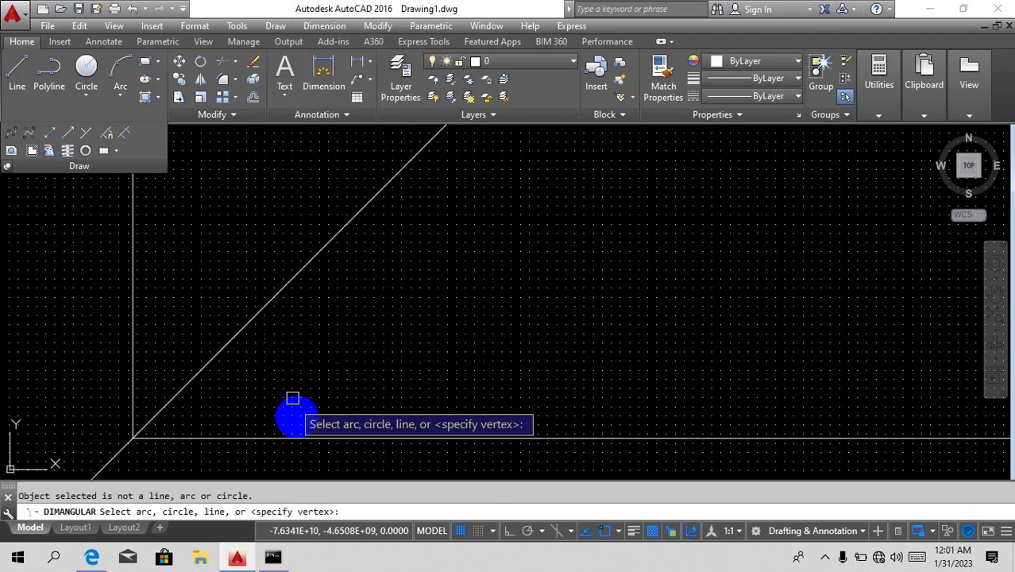
click(279, 435)
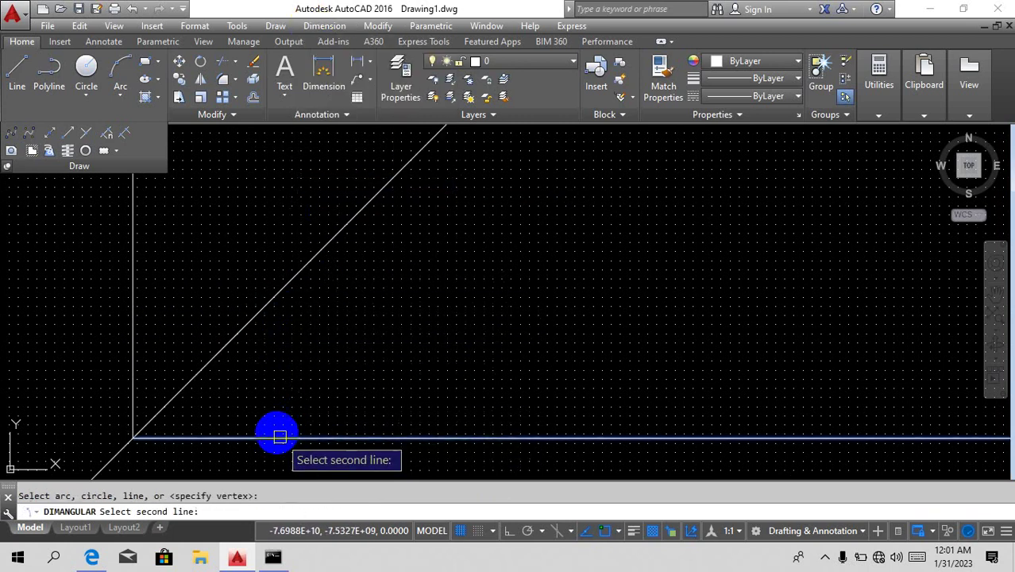
click(200, 379)
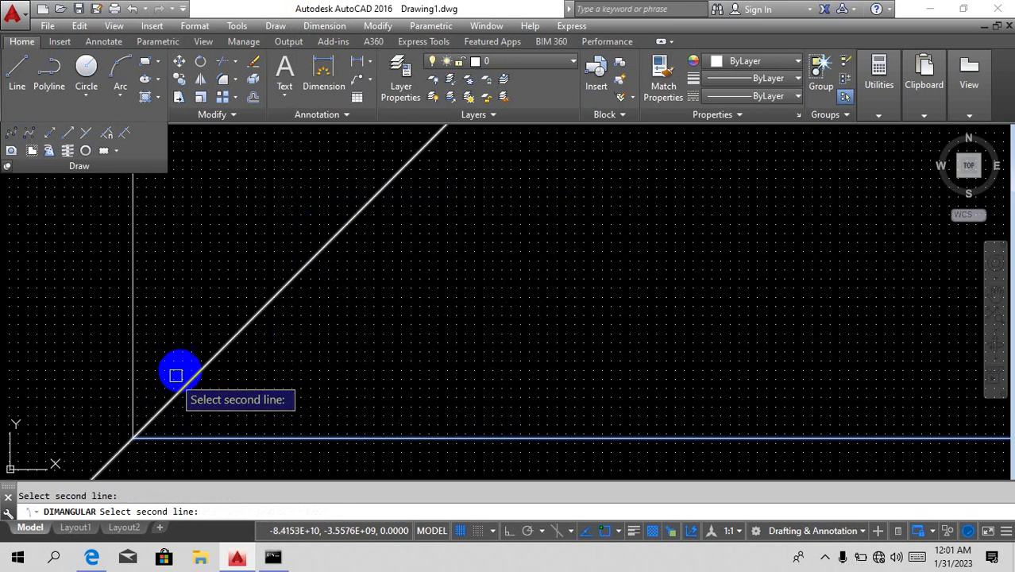
key(Escape)
Try again to draw a line on top of the bisector, starting at the L's corner.
text(l)
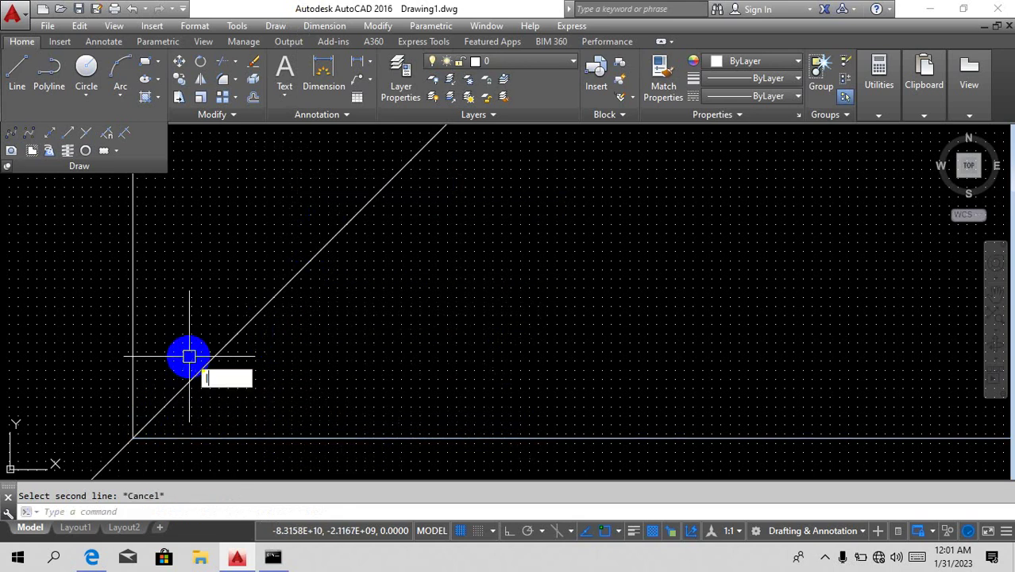
key(Return)
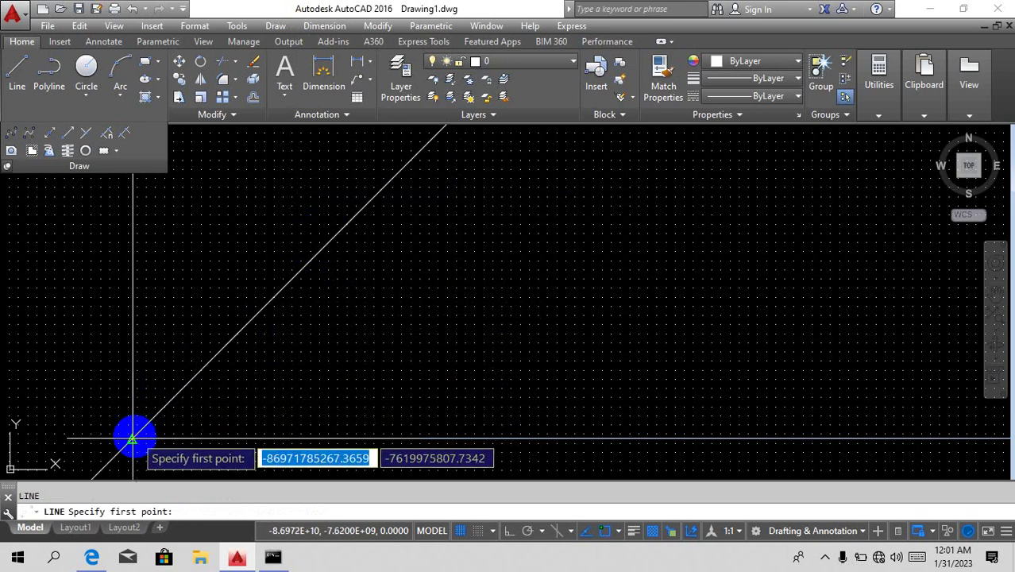
scroll(133, 434, down, 2)
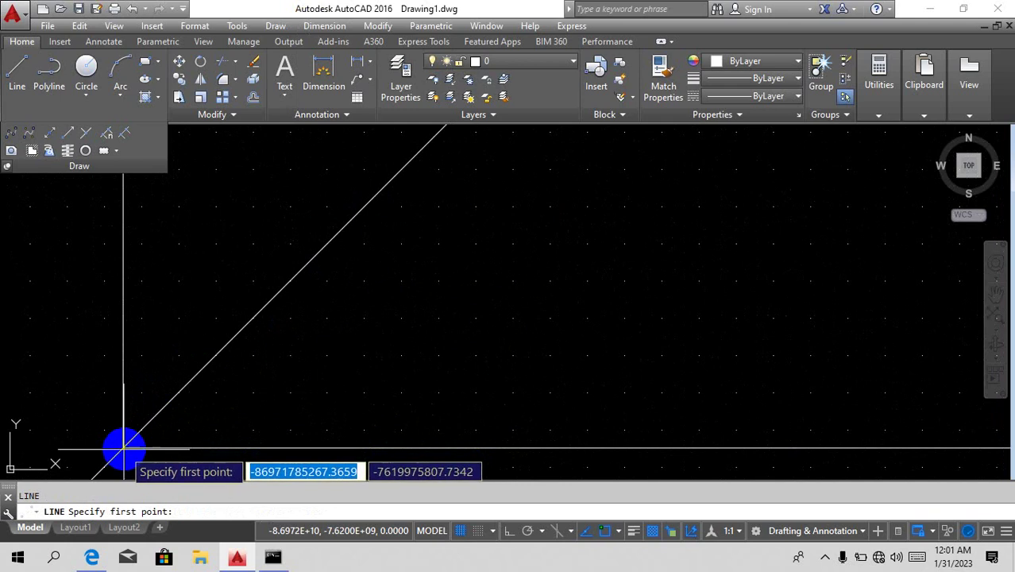
click(123, 450)
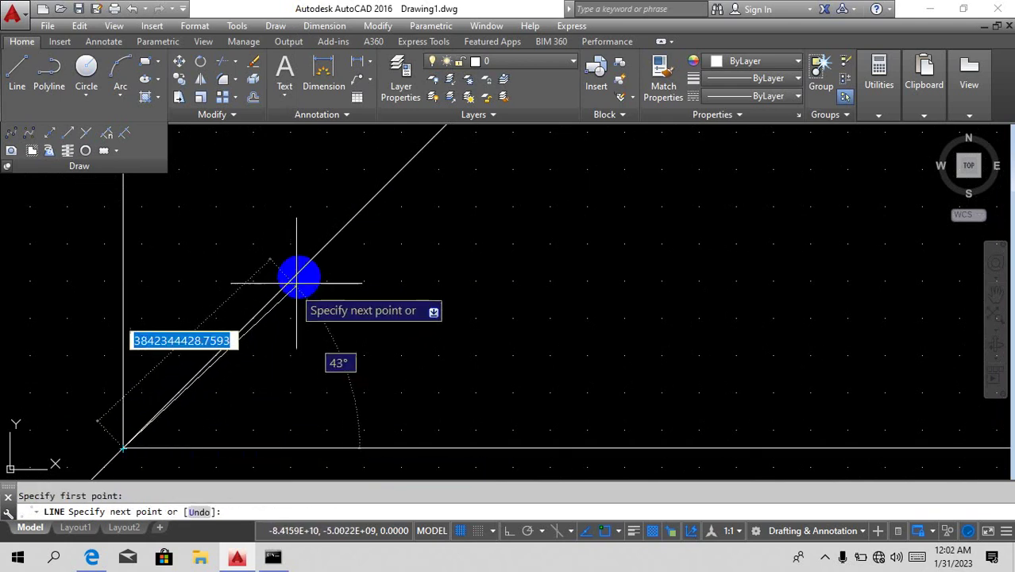
click(371, 198)
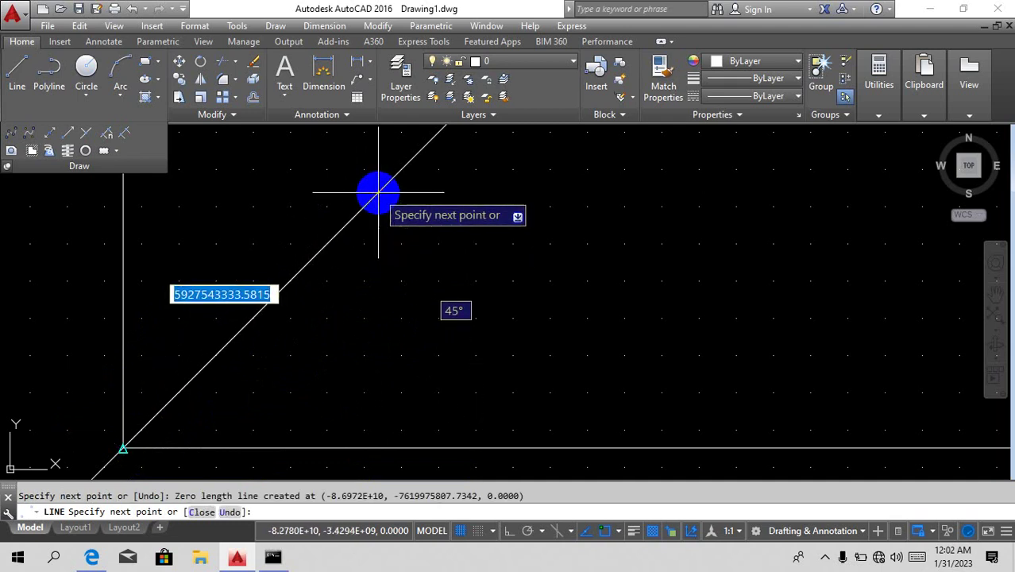
key(Escape)
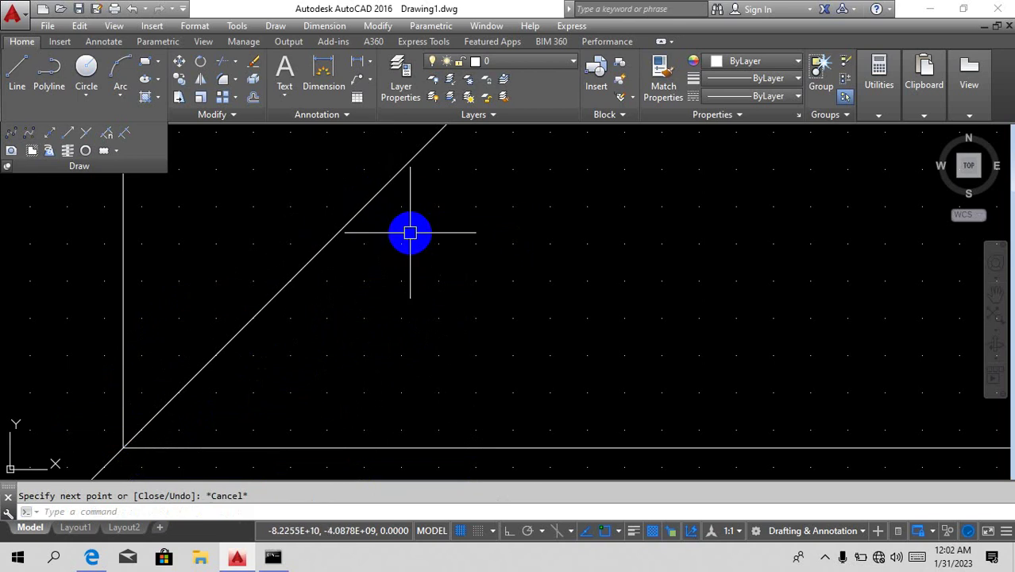
Try once more to place an angular dimension between the diagonal bisector and the L's horizontal line.
click(324, 25)
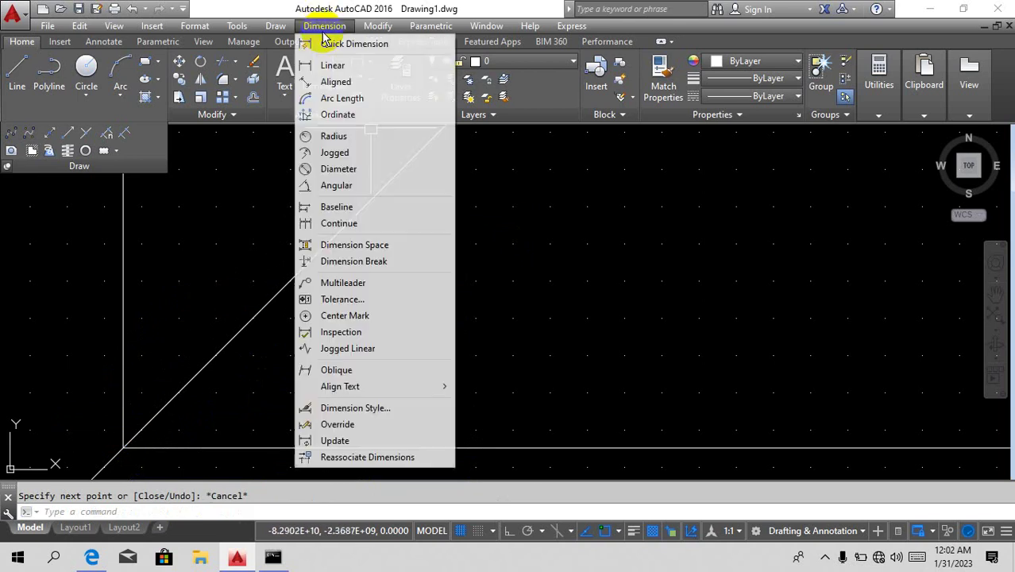
click(334, 187)
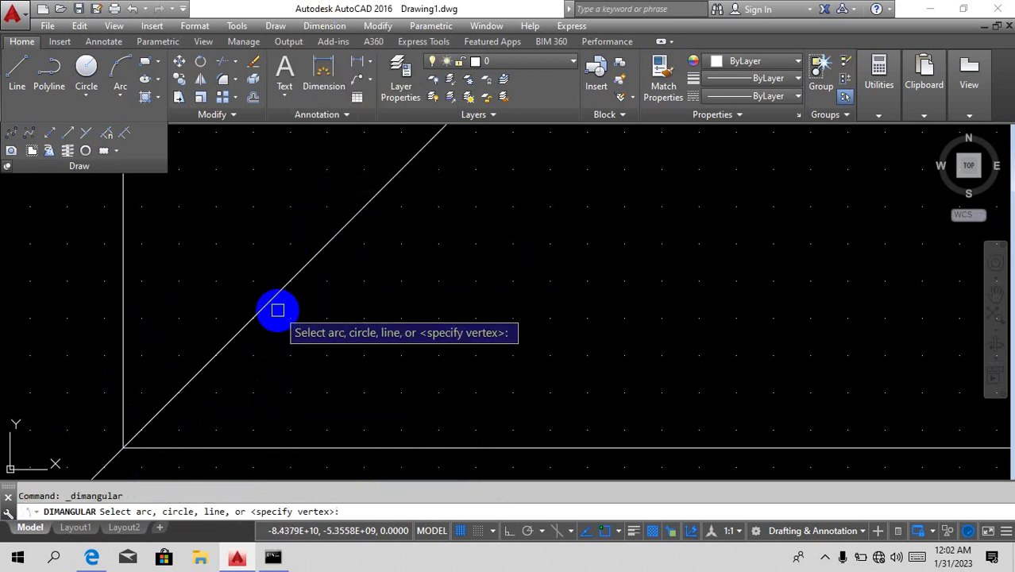
click(216, 361)
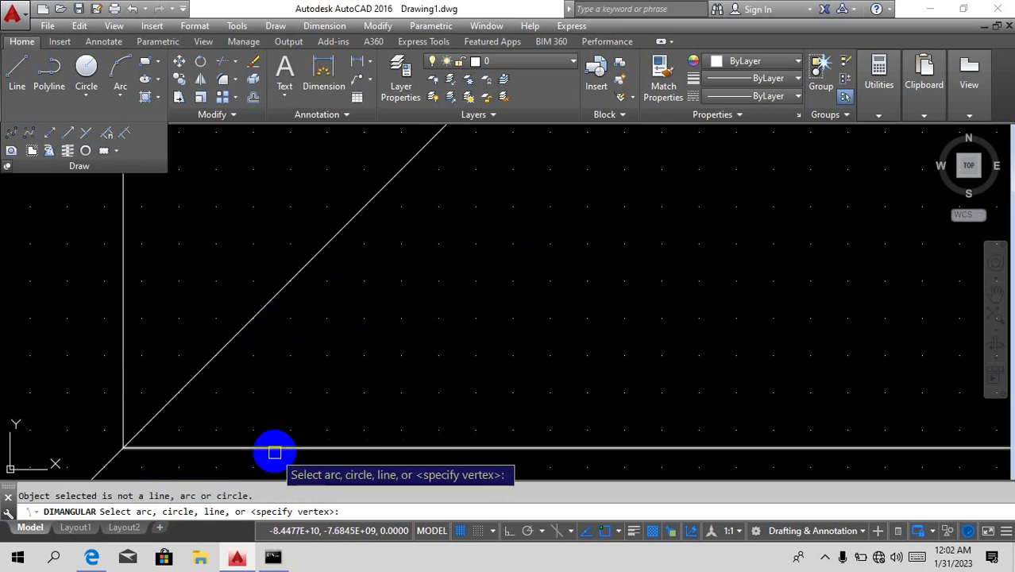
click(272, 448)
scroll(345, 365, down, 10)
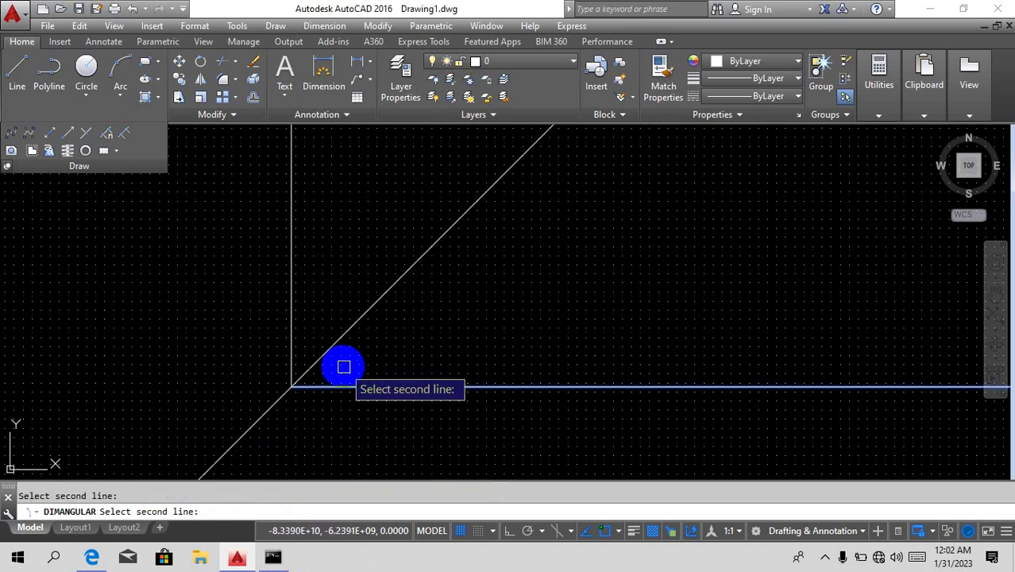
scroll(341, 364, down, 3)
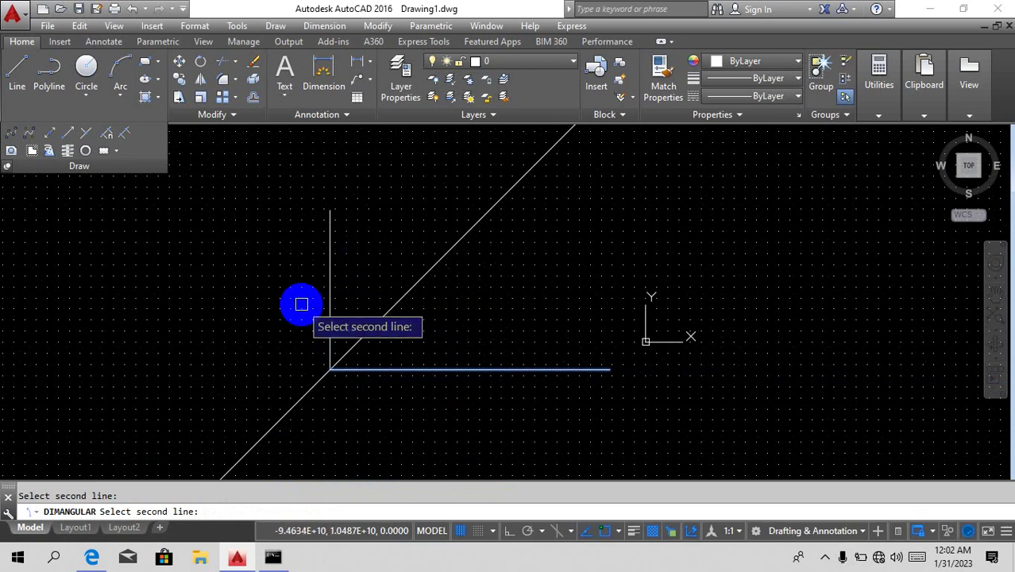
key(Escape)
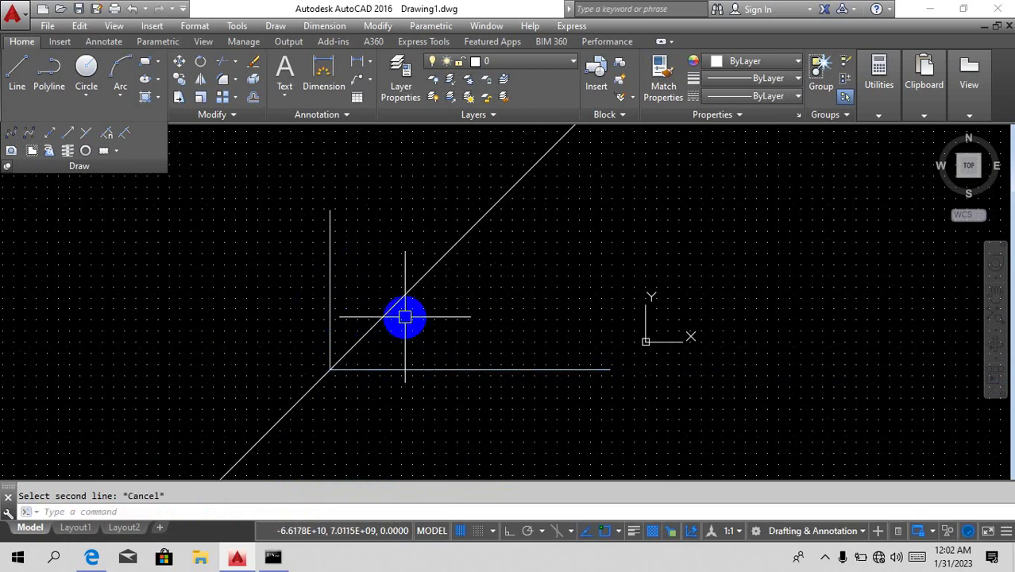
Erase the bisecting construction line, keeping the two lines of the L shape.
click(512, 256)
click(441, 233)
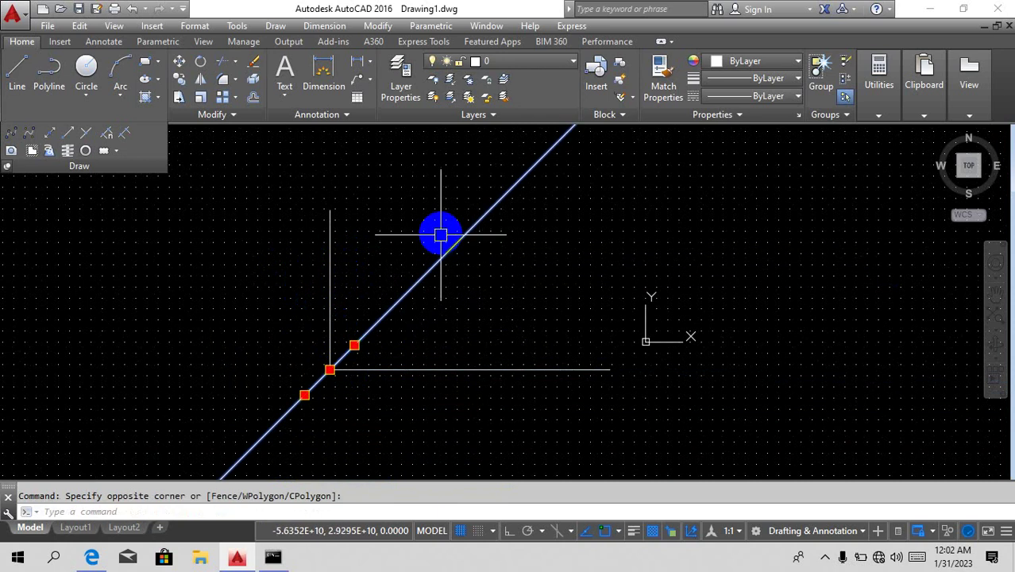
key(Delete)
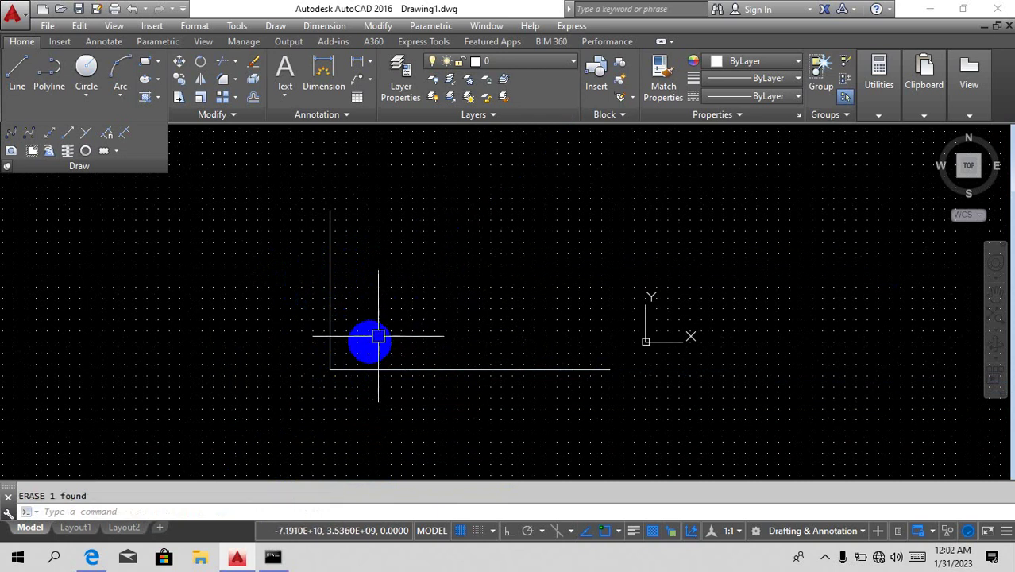
scroll(339, 372, up, 4)
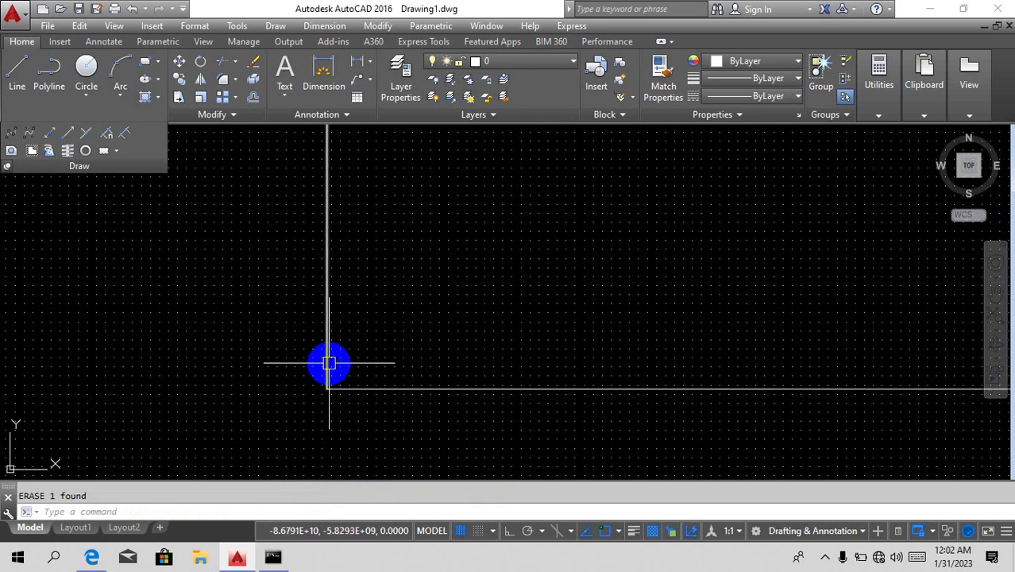
scroll(333, 387, up, 2)
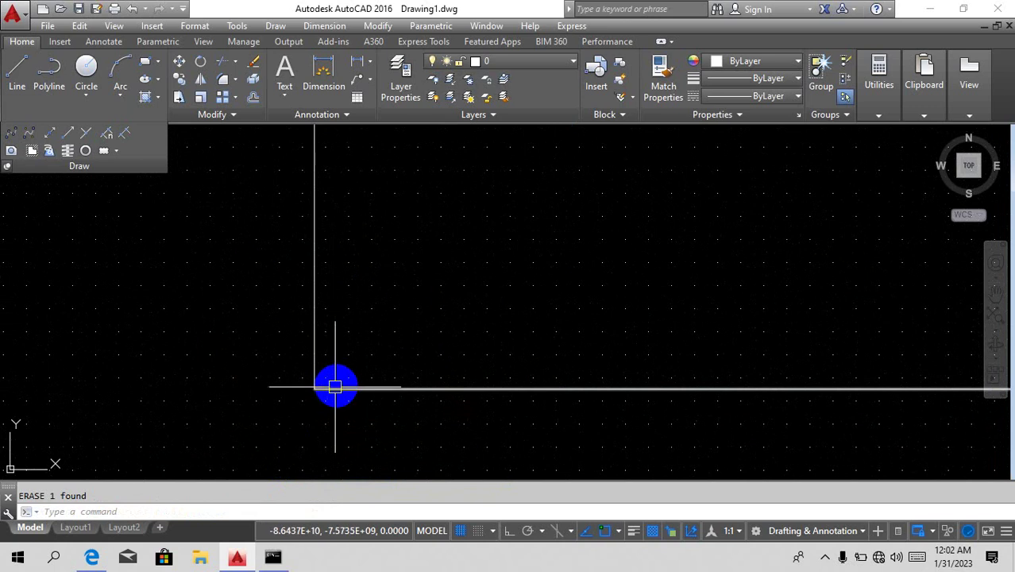
text(l)
key(Return)
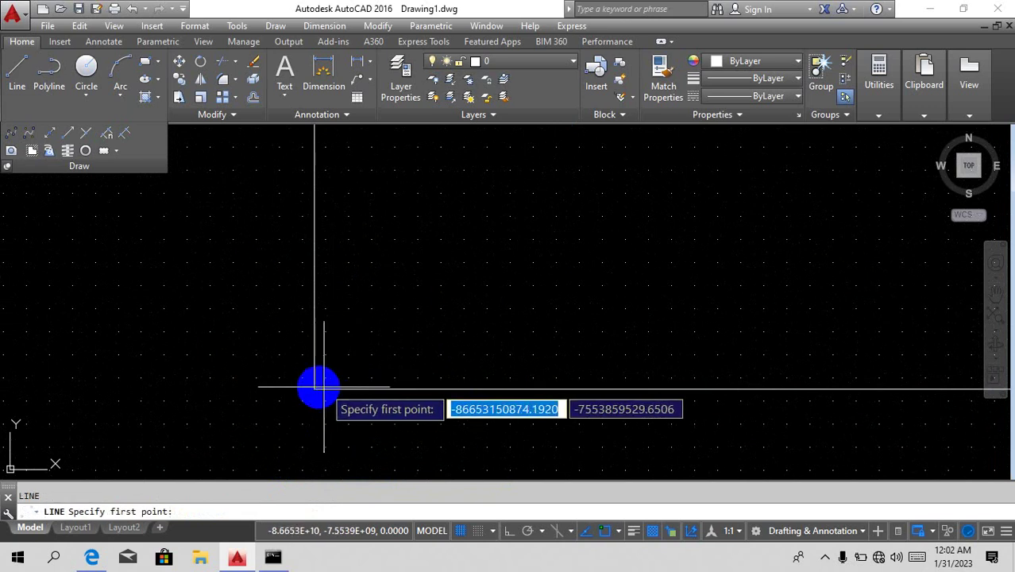
click(315, 388)
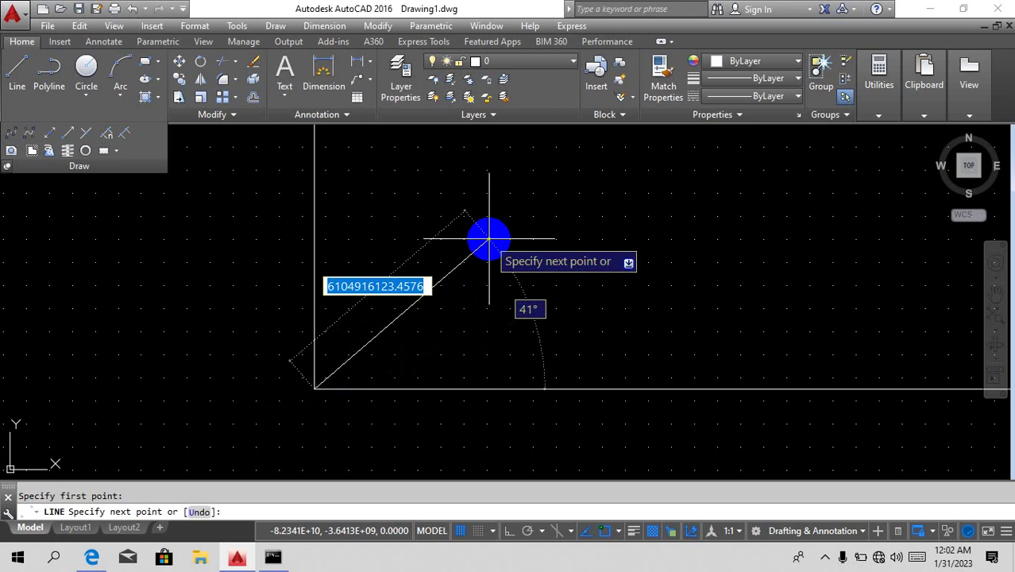
text(50)
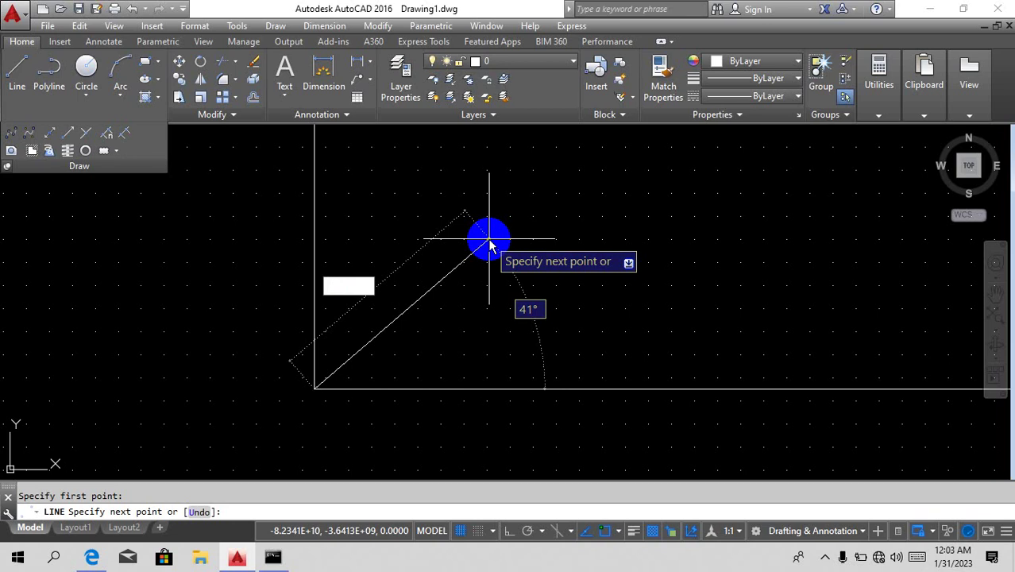
text(@)
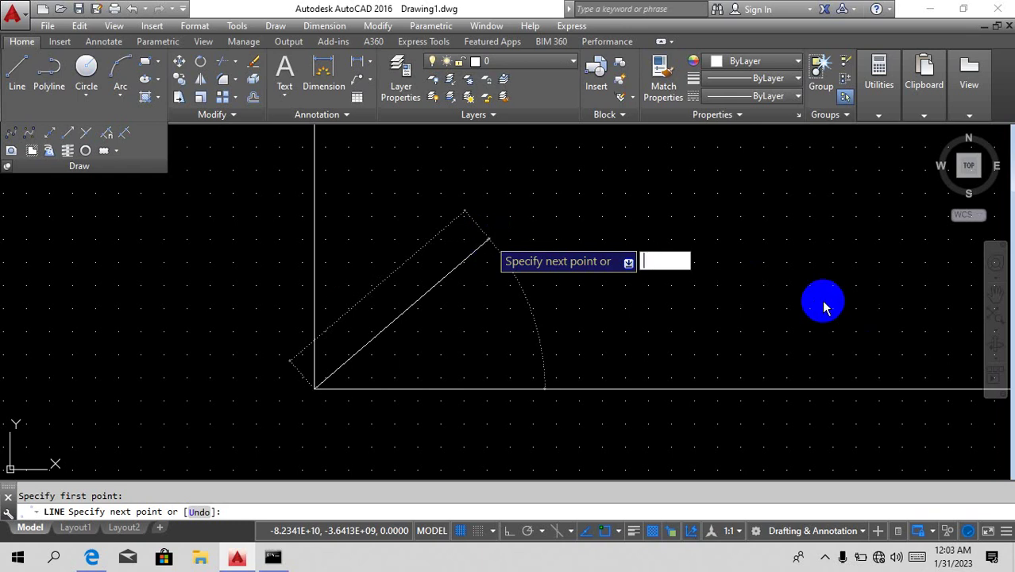
key(Escape)
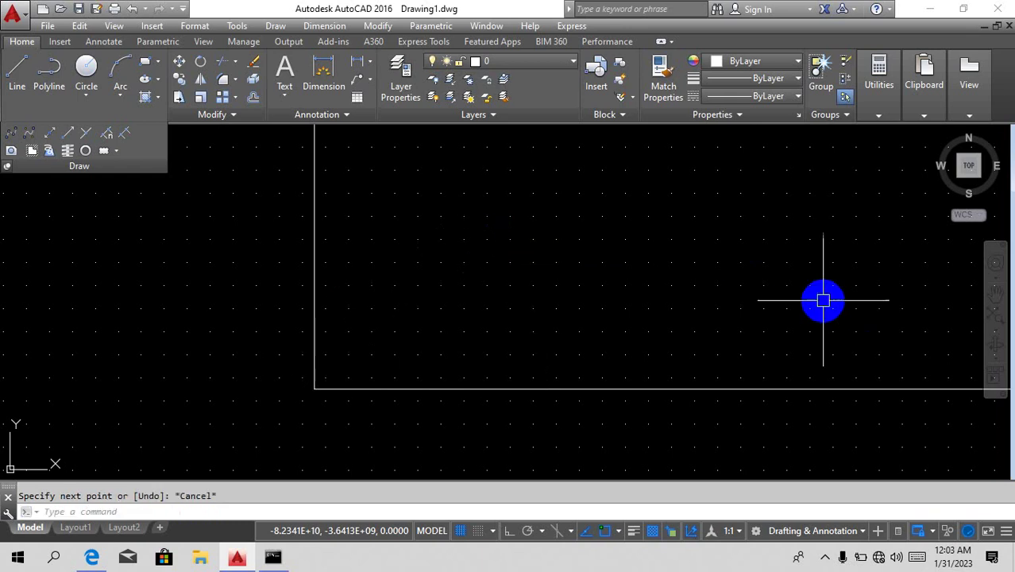
text(l)
key(Return)
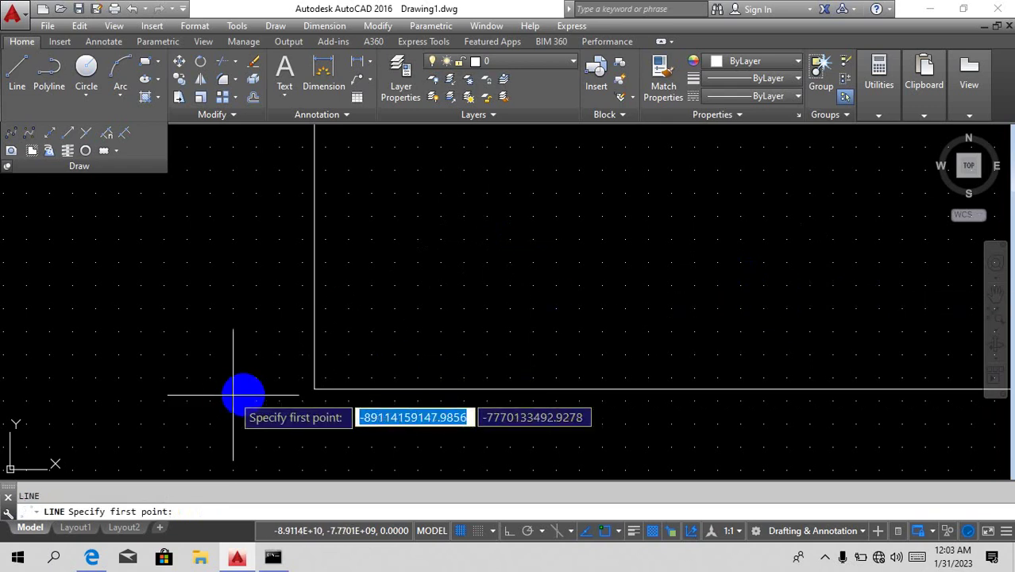
middle_click(311, 388)
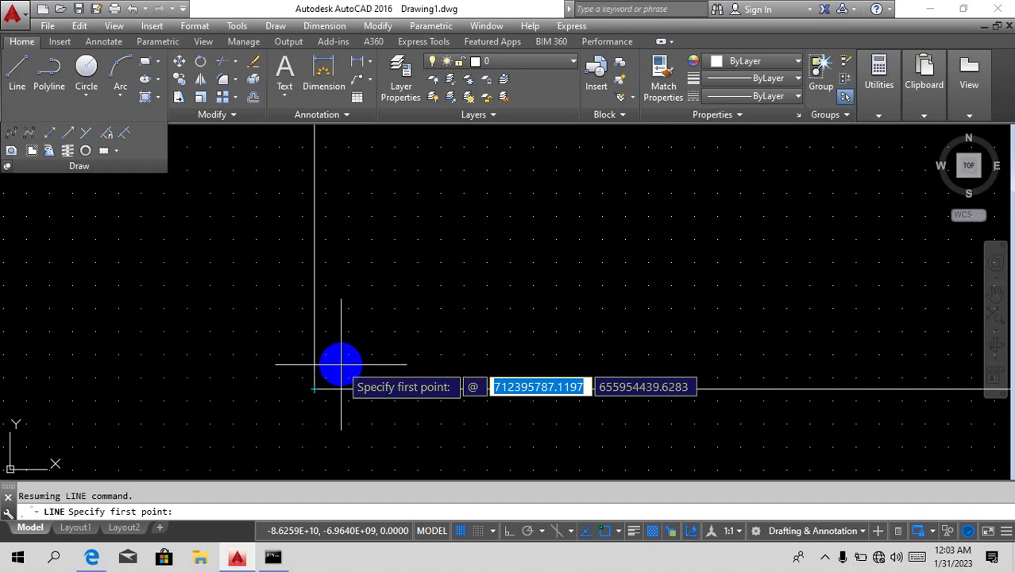
key(Escape)
Try to draw a line 40 units long at 45° starting from the L's corner.
text(l)
key(Return)
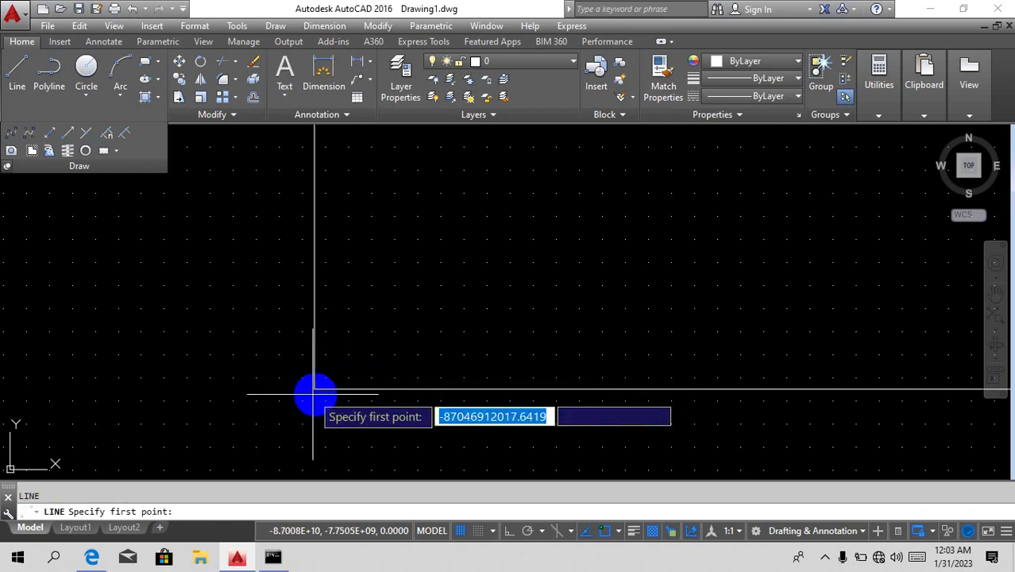
click(314, 388)
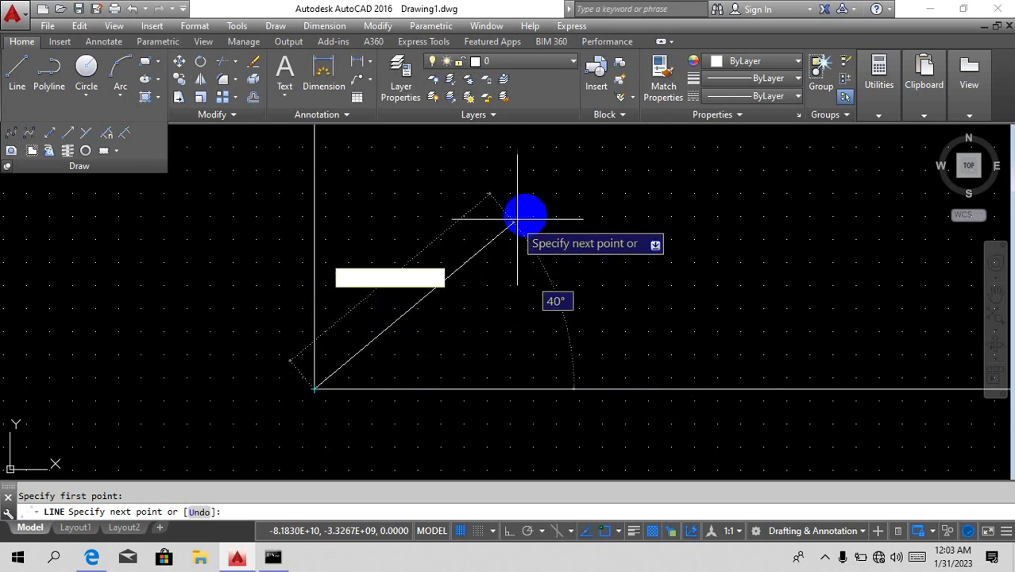
text(1)
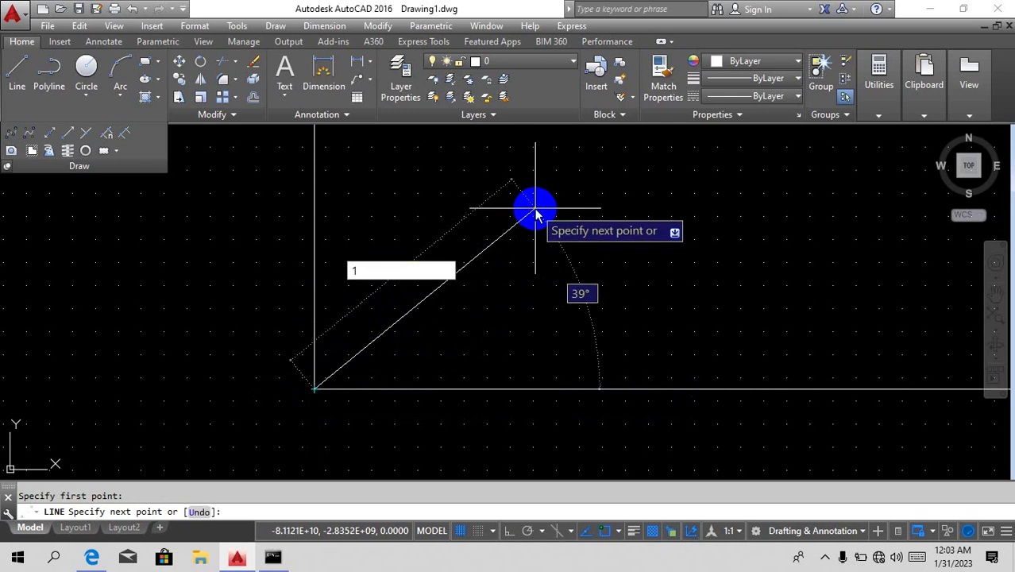
key(BackSpace)
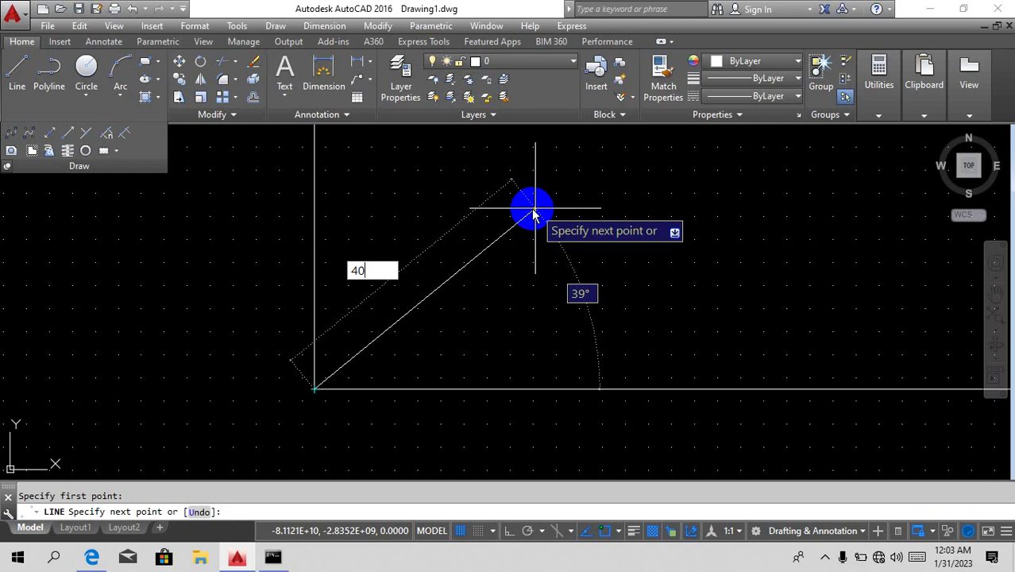
key(Tab)
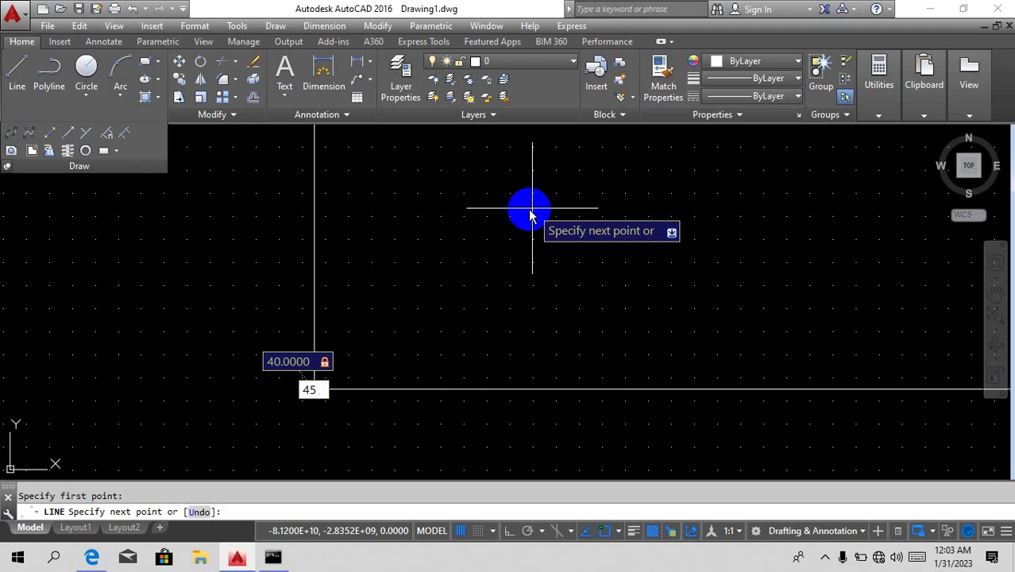
key(BackSpace)
text(0)
key(Return)
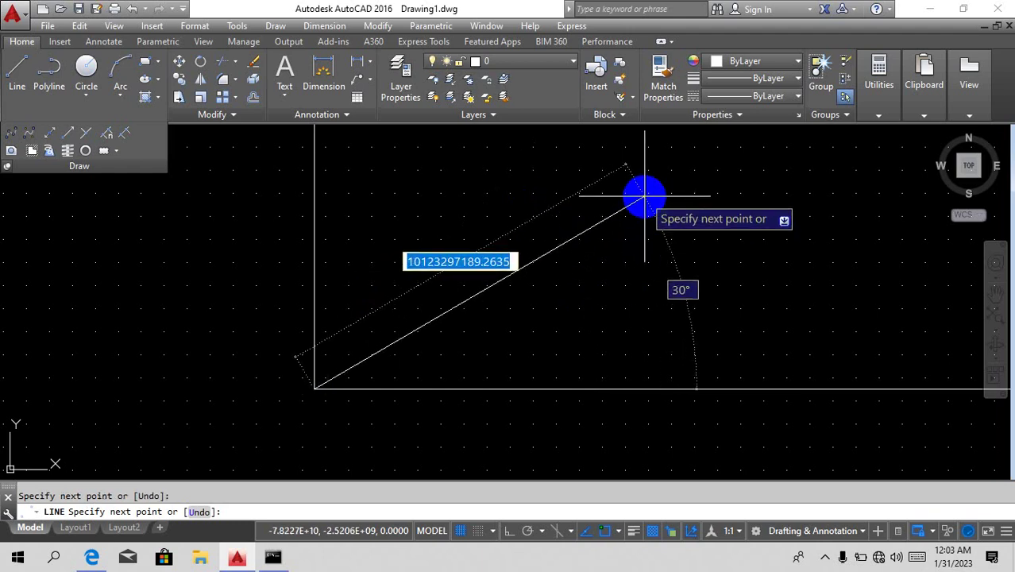
Try again with another line segment 40 units long at 45° near the L's corner, ending the Line command after it.
text(40)
key(Tab)
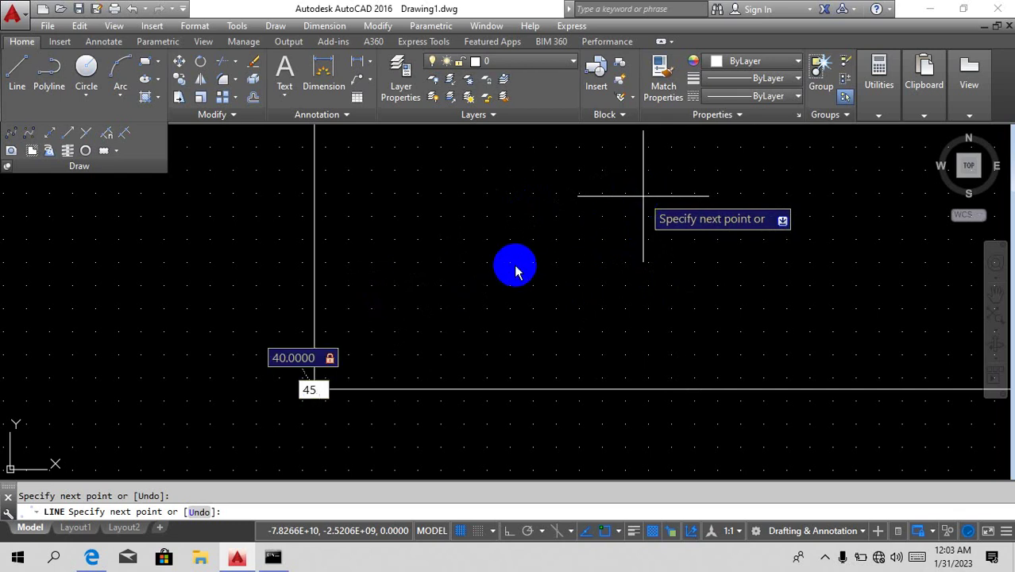
key(Return)
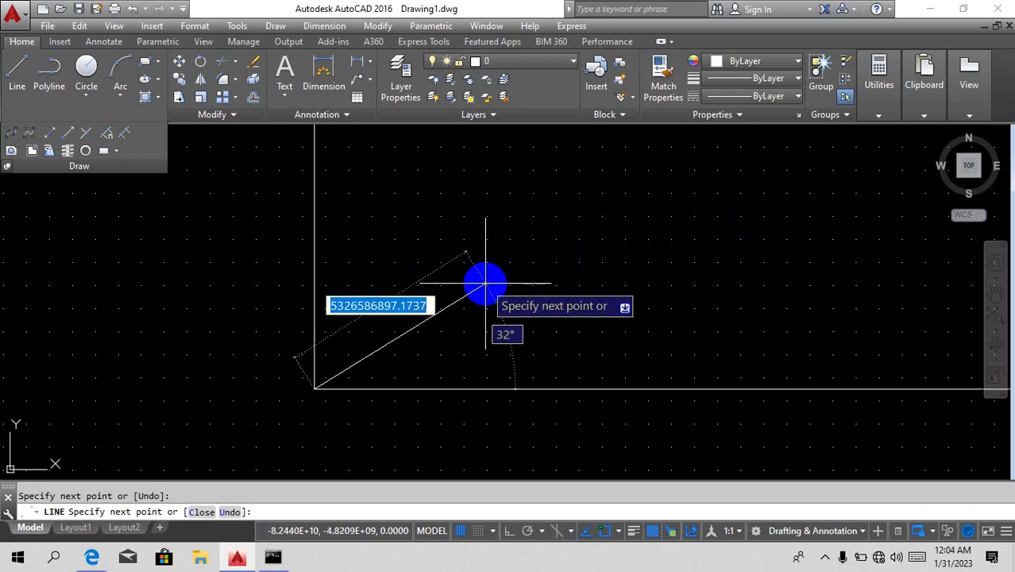
text(40)
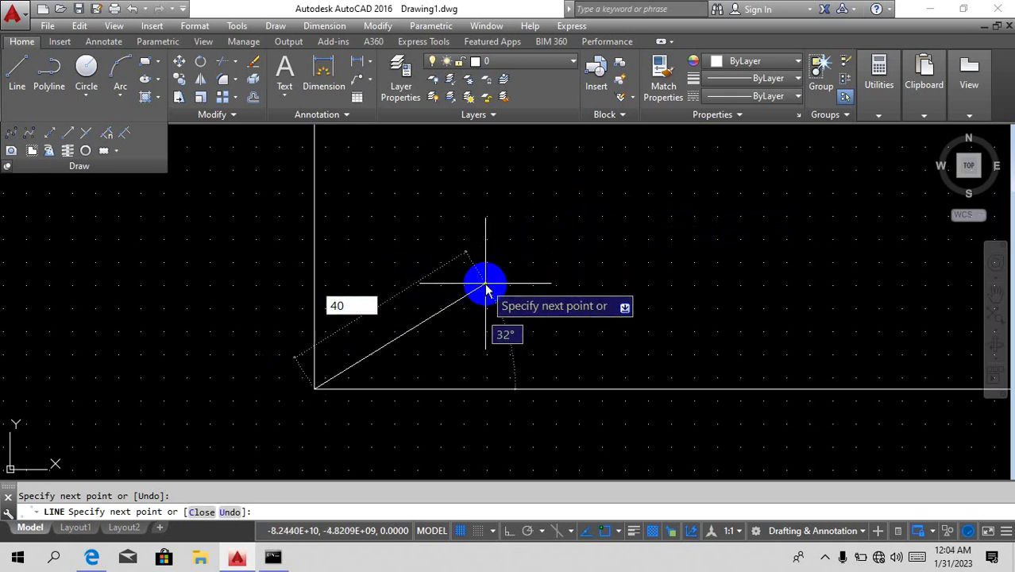
key(Tab)
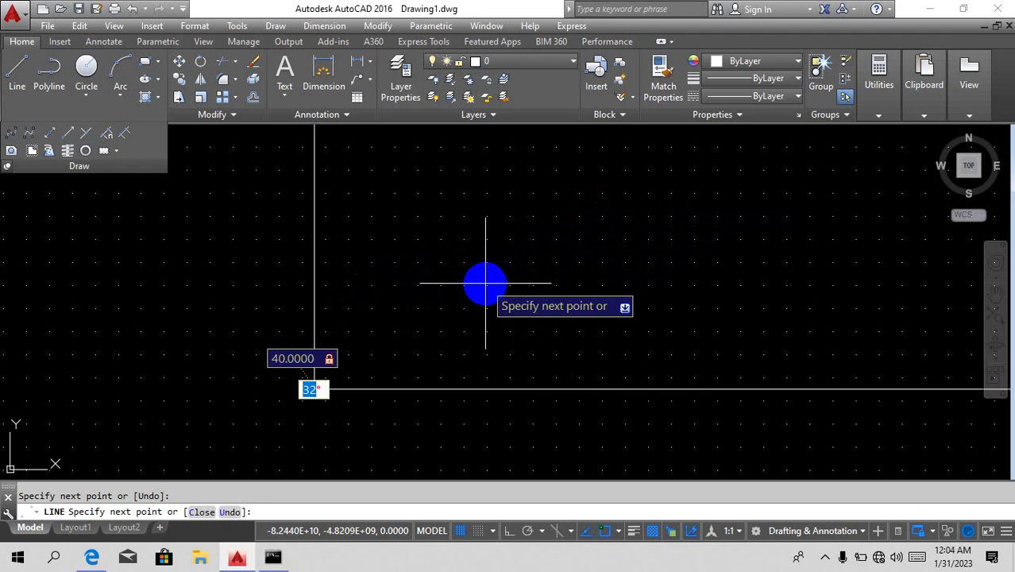
key(Escape)
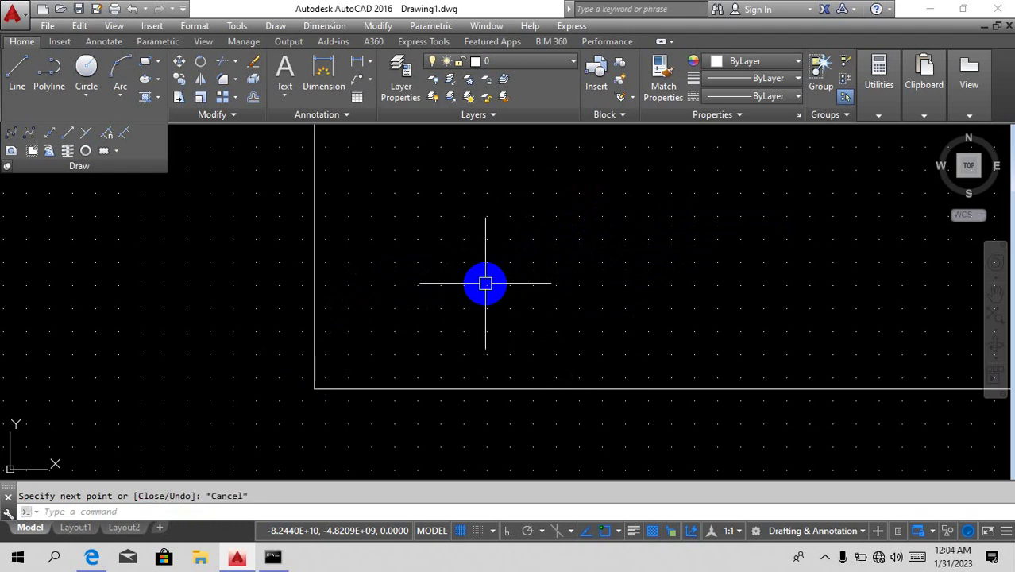
Inspect the L's full extents and its corner for the newly drawn short segments.
text(z)
key(Return)
text(e)
key(Return)
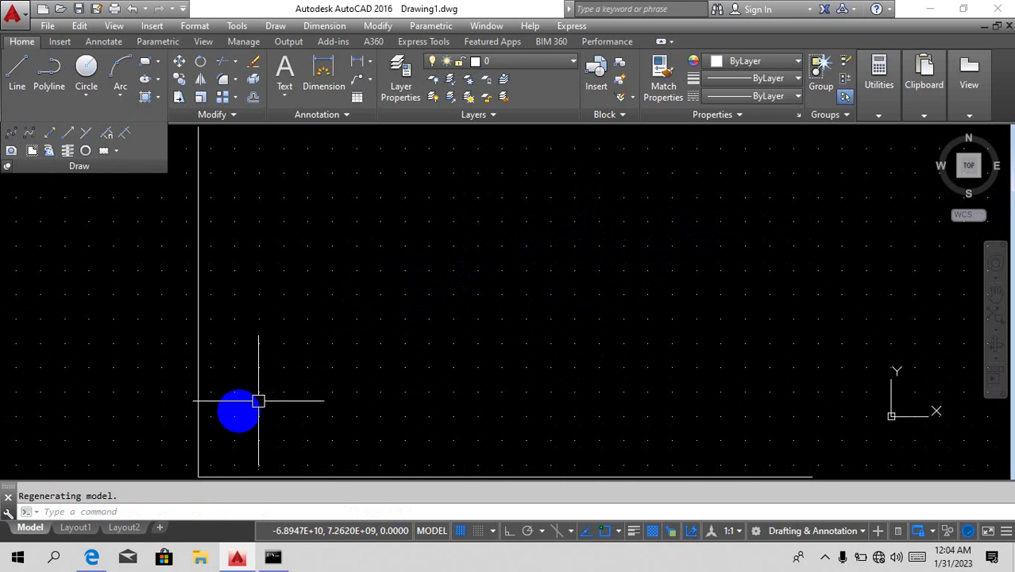
scroll(258, 401, down, 4)
scroll(237, 425, up, 2)
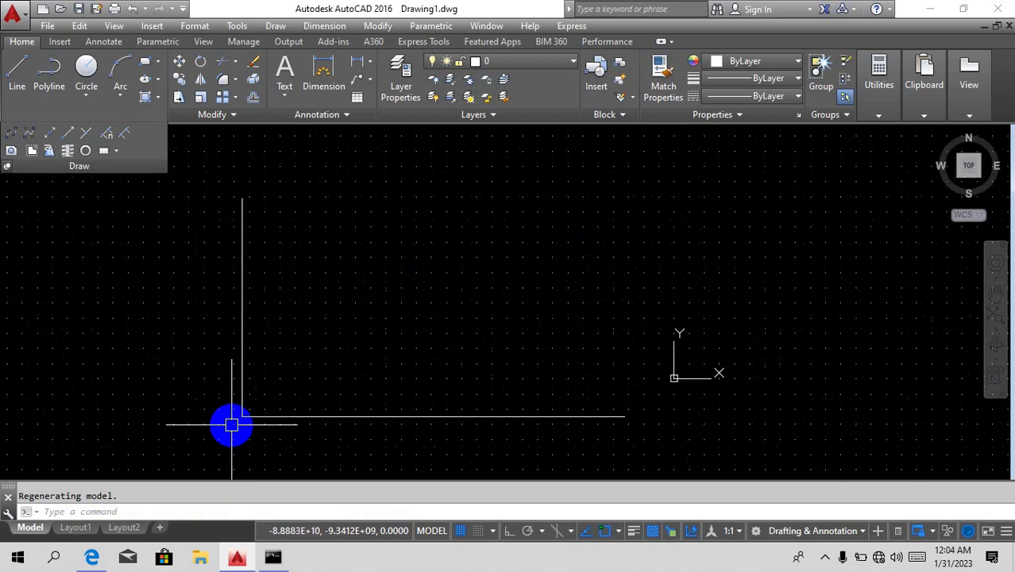
scroll(231, 425, up, 4)
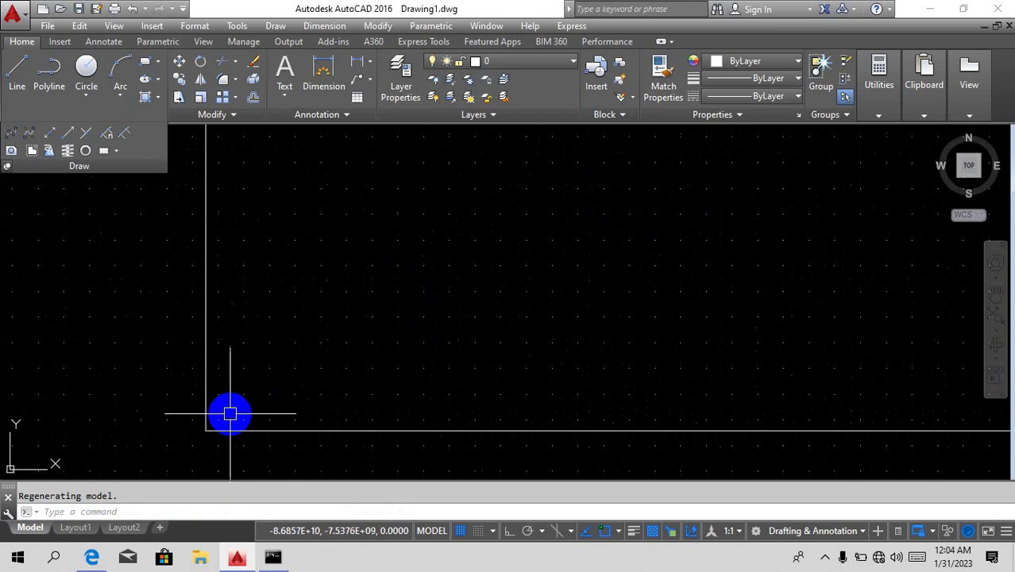
scroll(230, 413, up, 5)
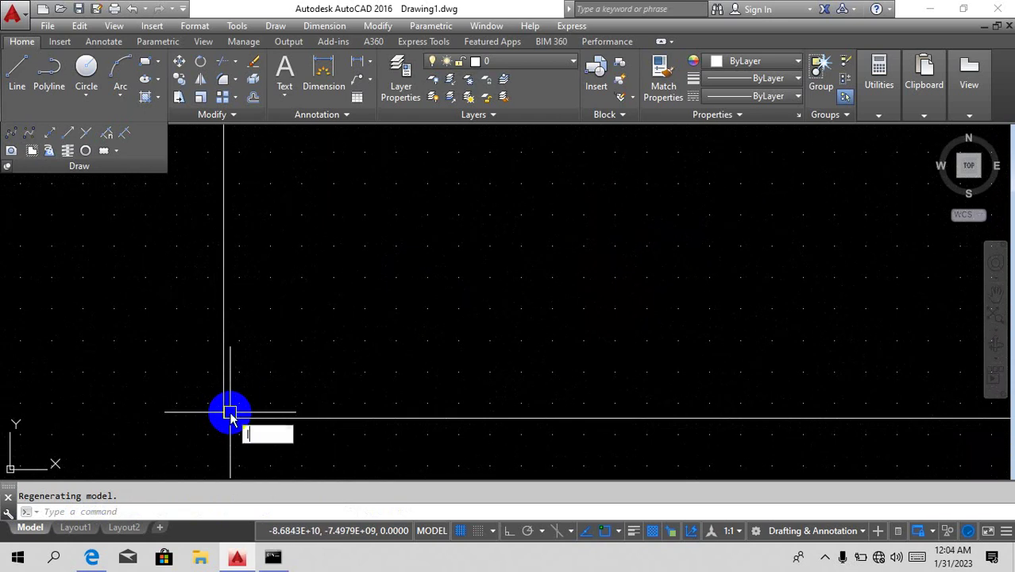
text(l)
key(Return)
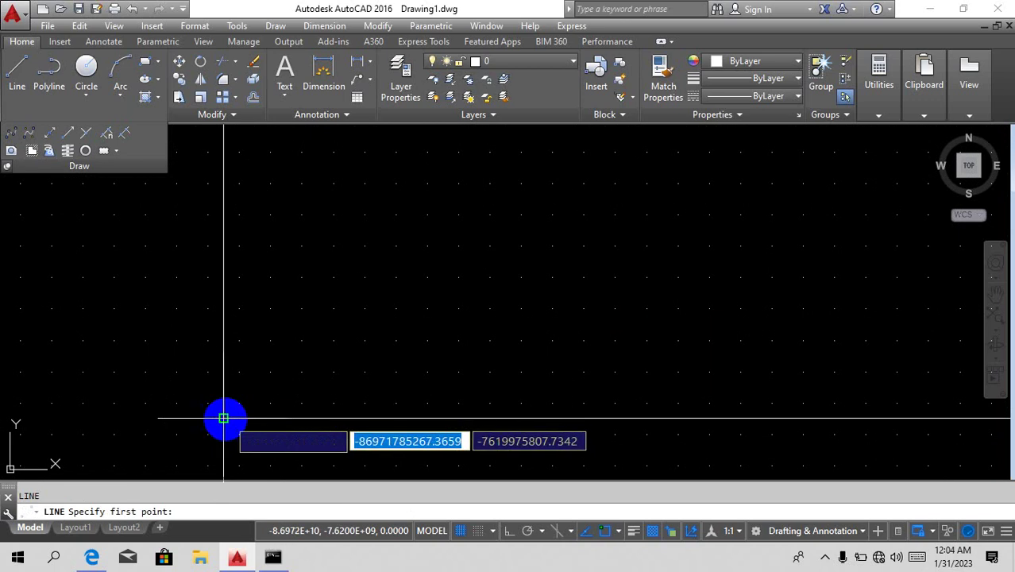
click(223, 417)
key(BackSpace)
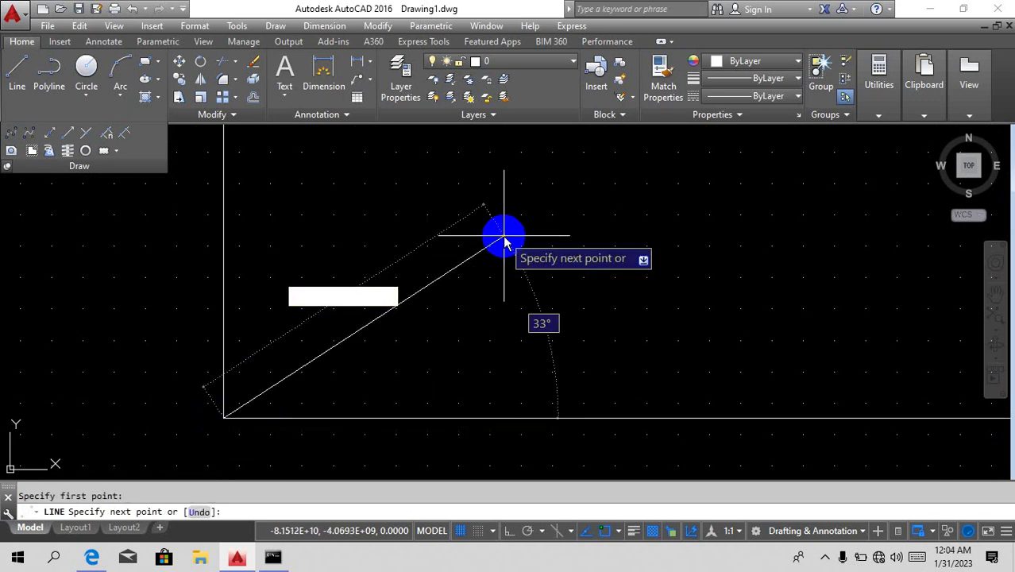
text(4)
key(BackSpace)
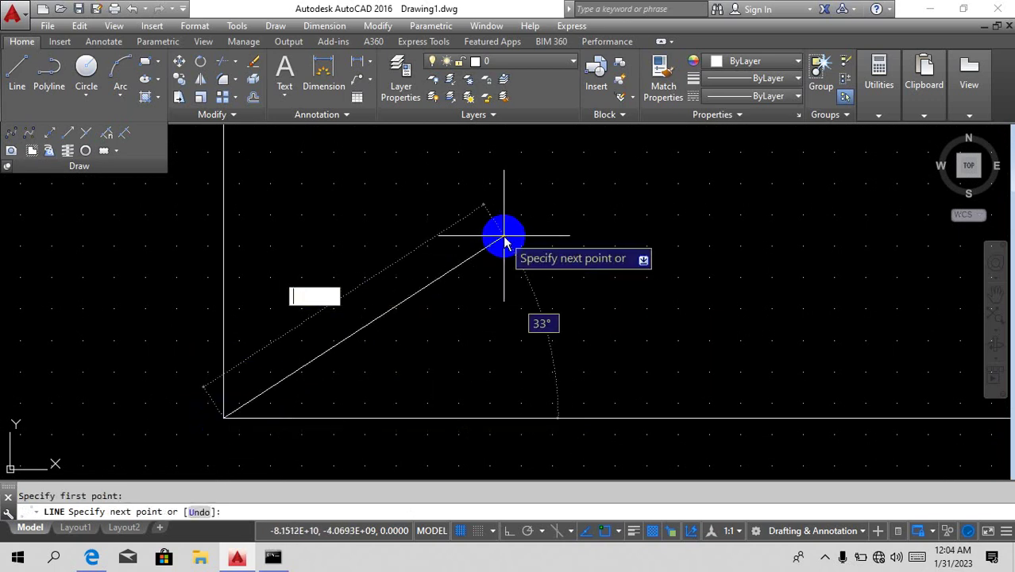
key(Escape)
key(Return)
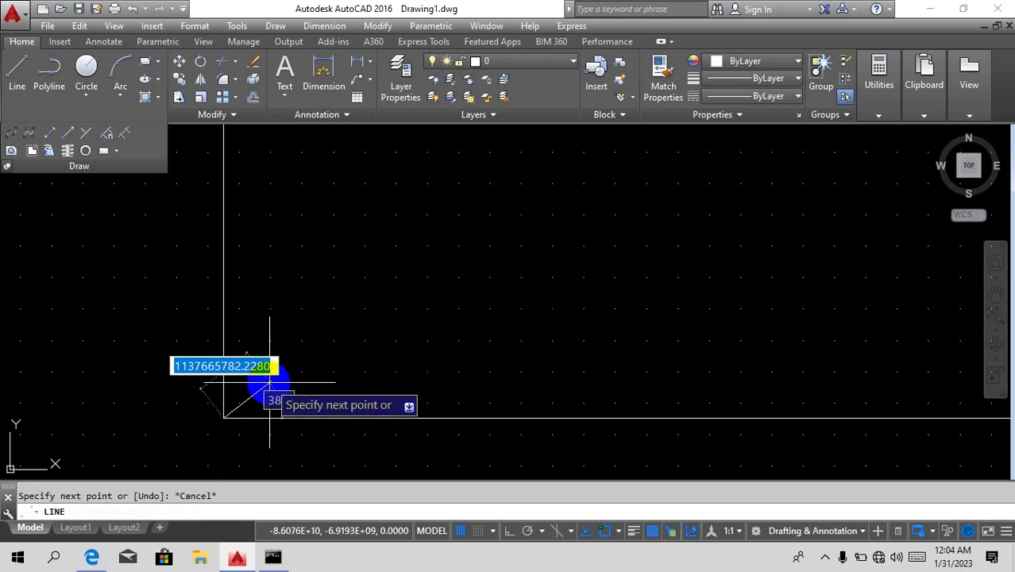
key(Escape)
Erase both lines of the L together with the short segments at its corner.
click(431, 319)
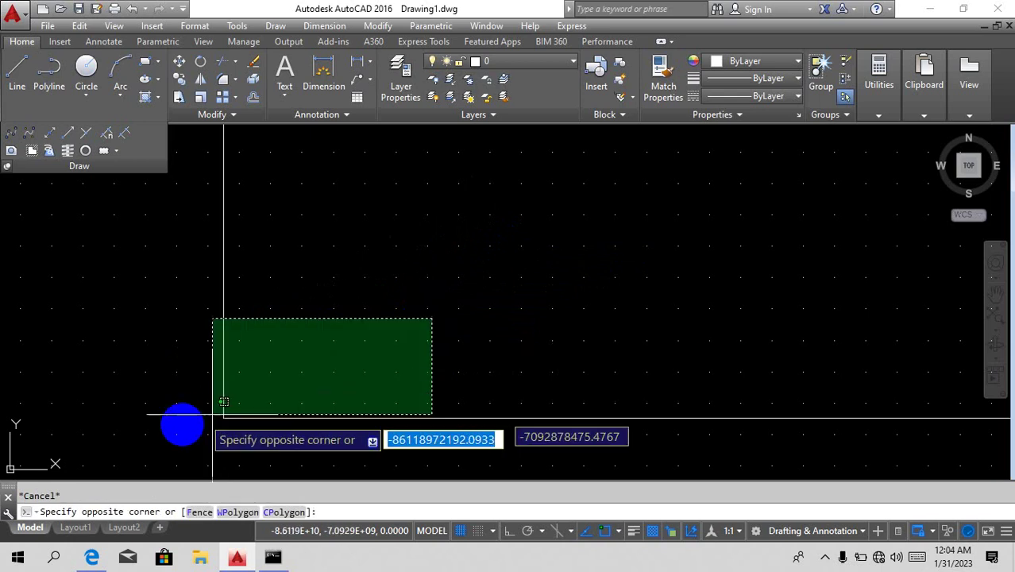
click(178, 424)
text(e)
key(Return)
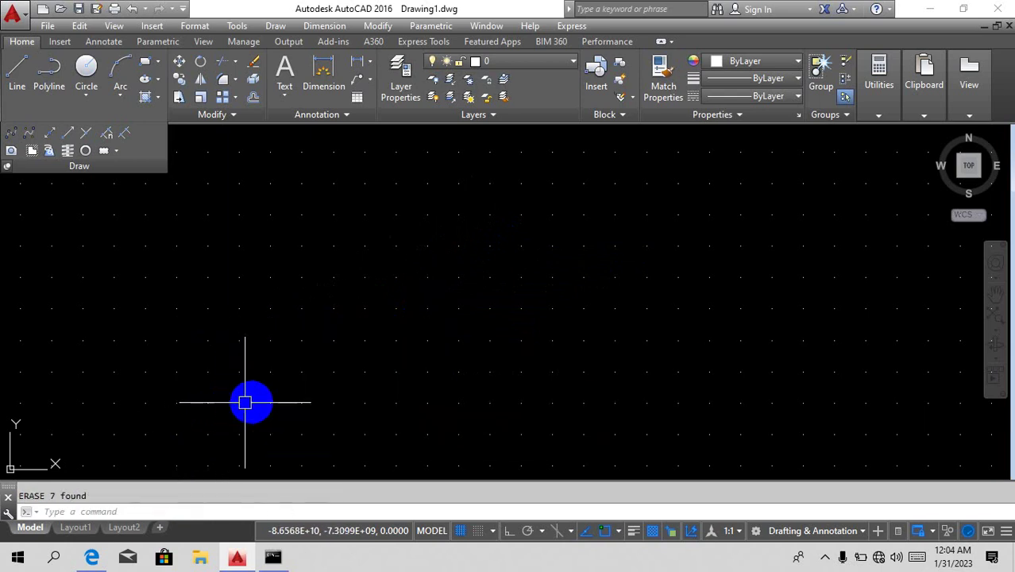
Draw a vertical line 40 units long downward as the first leg of a new L, with Ortho mode on.
text(z)
key(Return)
text(a)
key(Return)
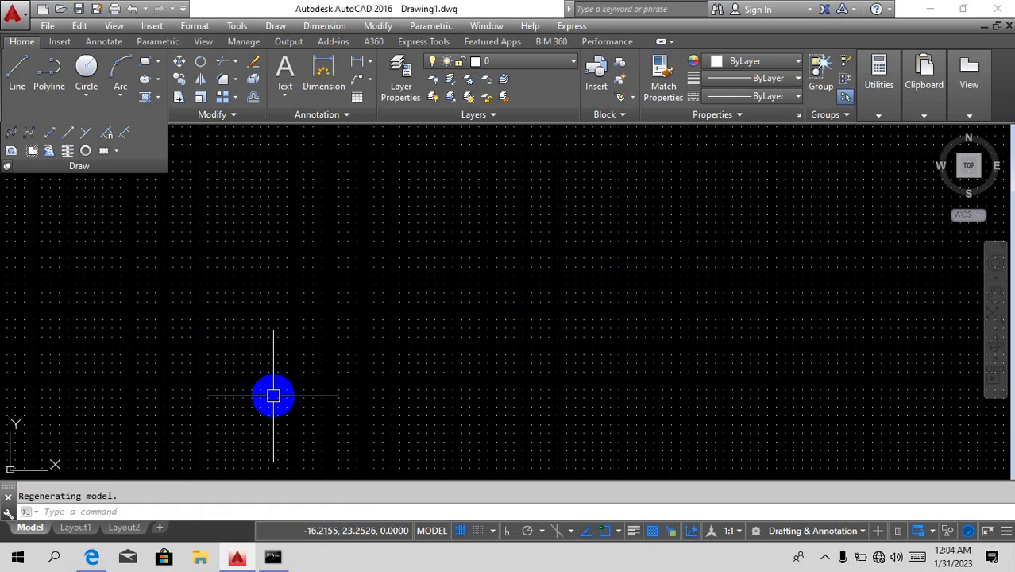
text(l)
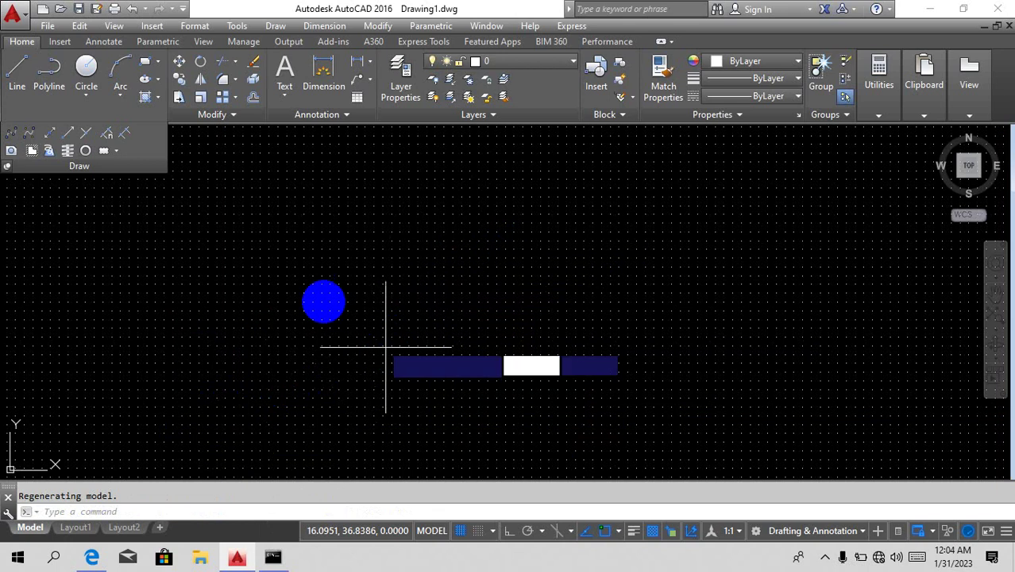
key(Return)
click(266, 209)
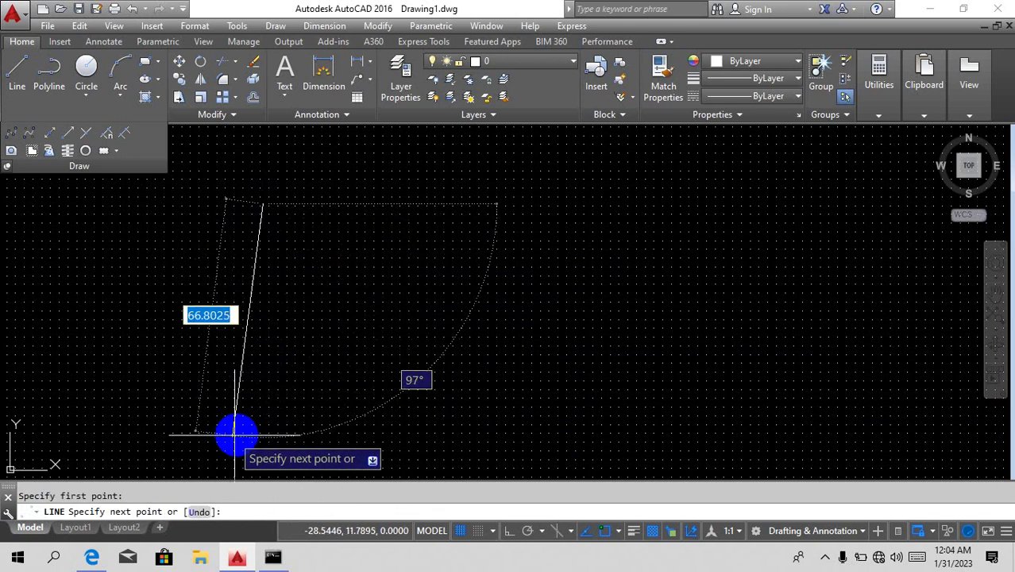
key(F8)
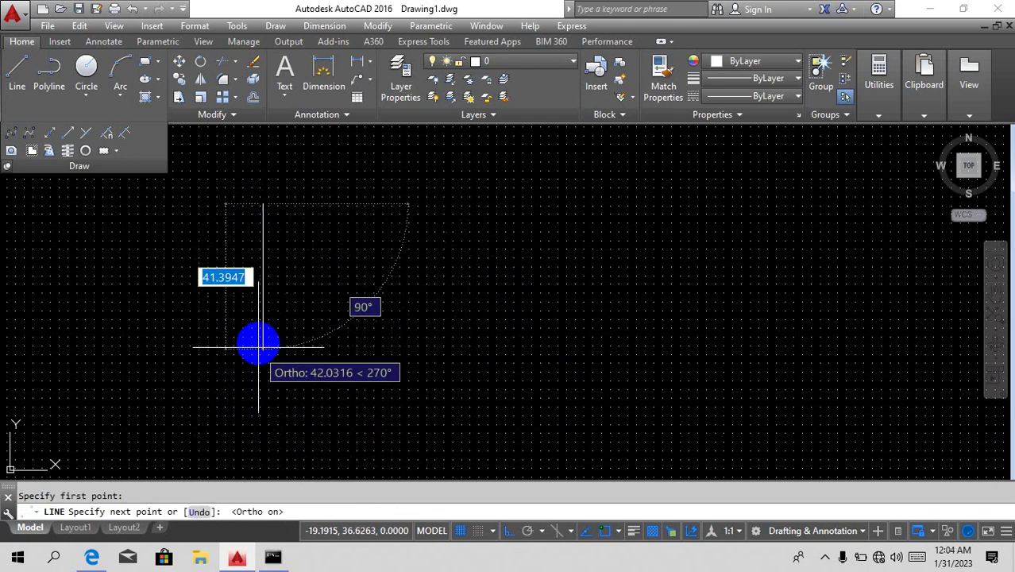
text(40)
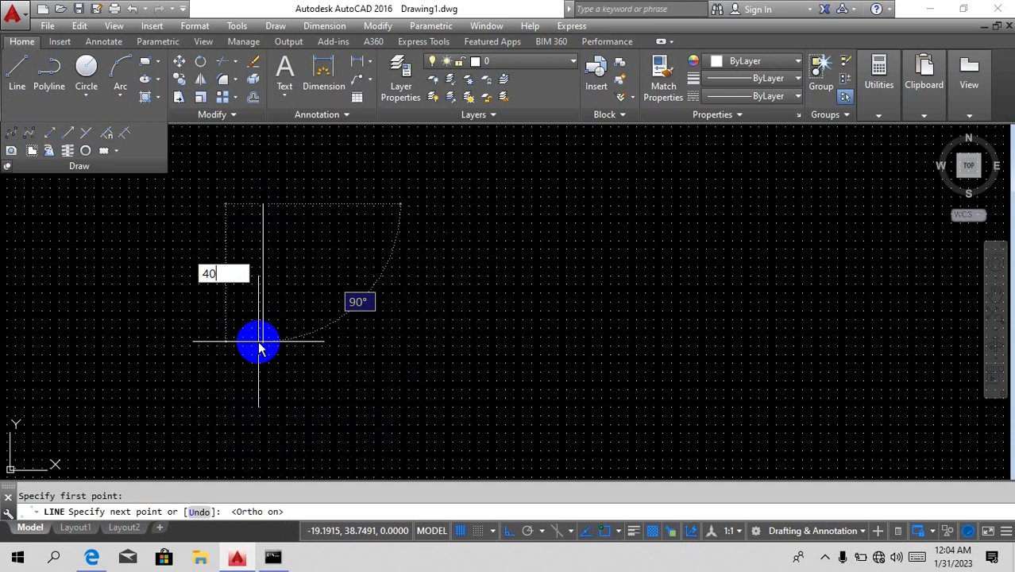
key(Return)
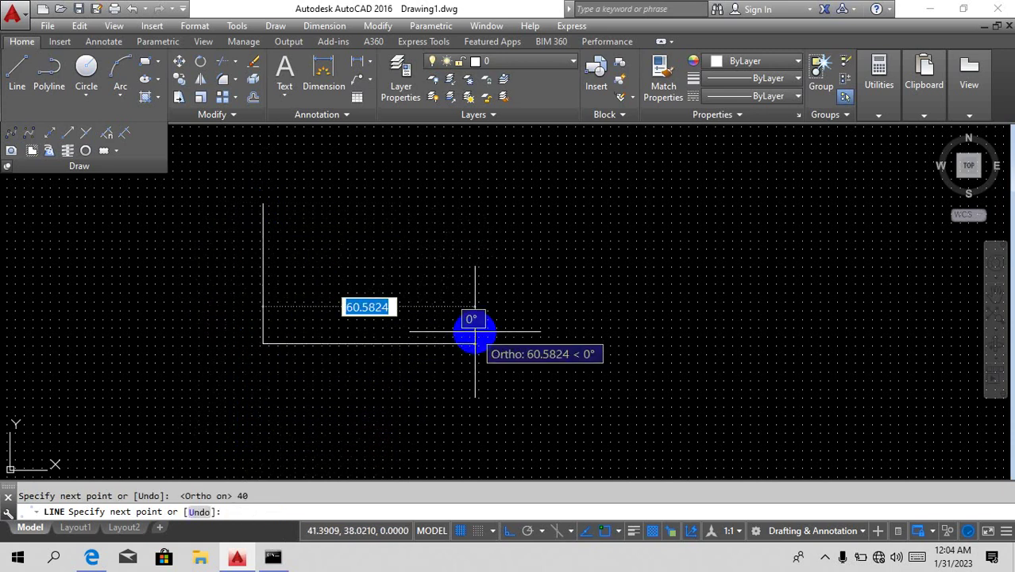
Complete the L with a horizontal line 60 units long extending right from the vertical line's lower end, ending the Line command.
text(60)
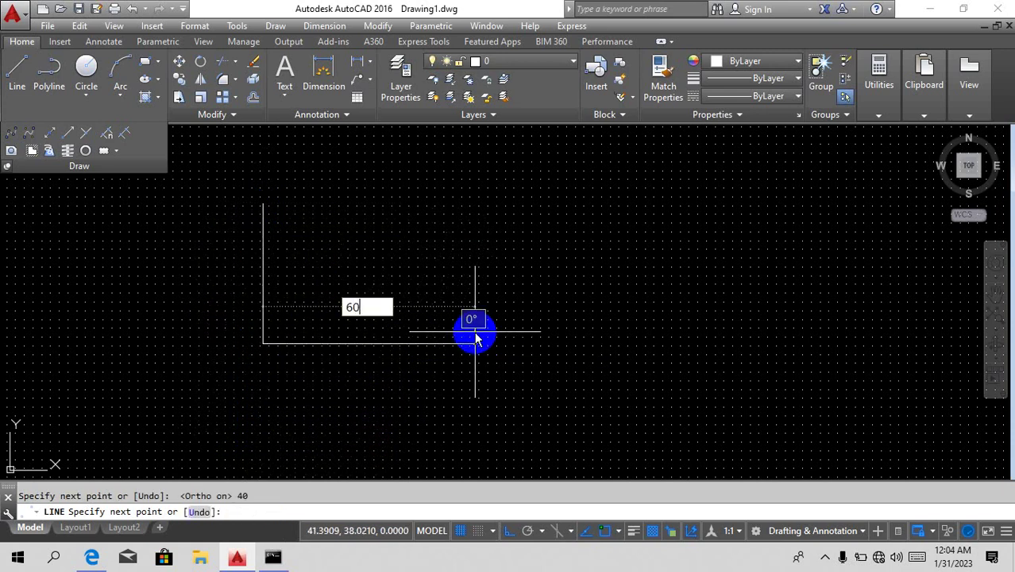
key(Return)
text(z)
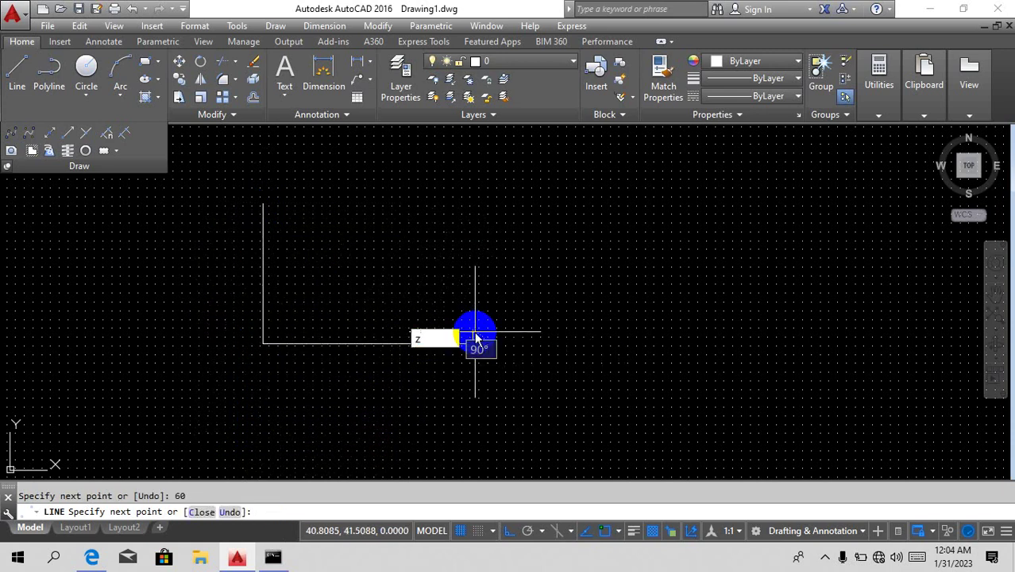
key(Escape)
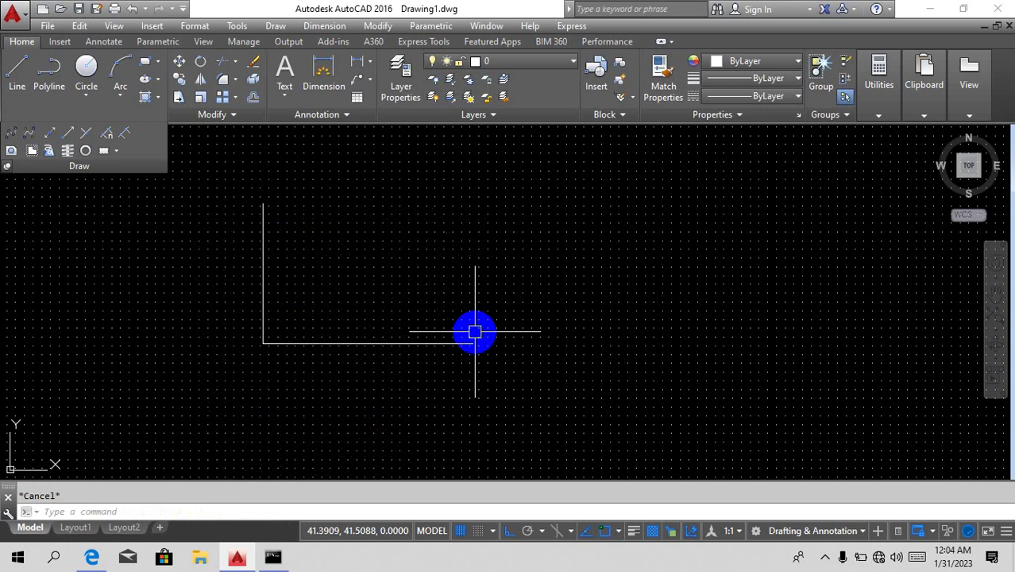
Try to draw a line 30 units long at 45° from the L's corner with Ortho mode off.
text(z)
key(Return)
text(e)
key(Return)
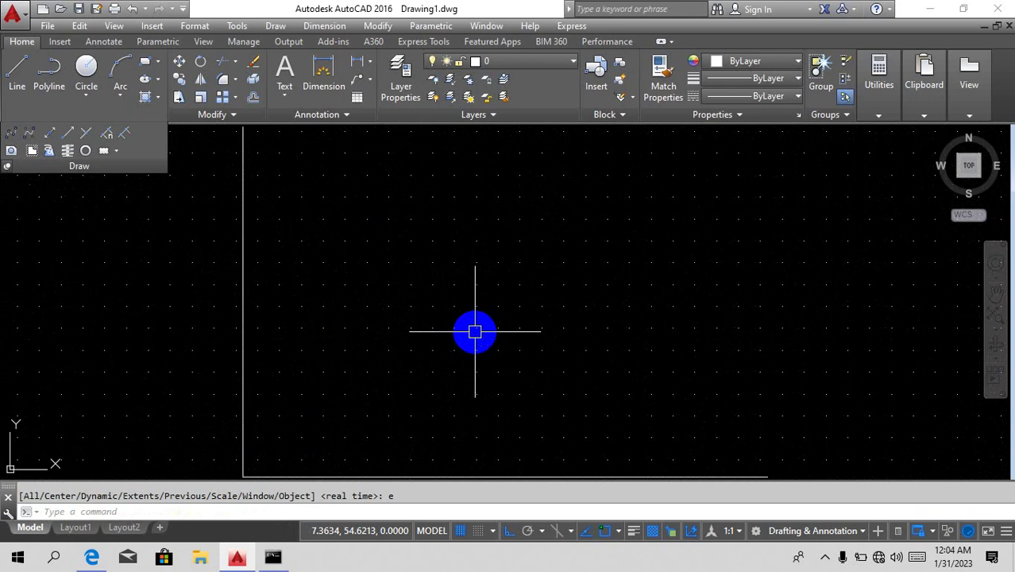
text(l)
key(Return)
click(242, 475)
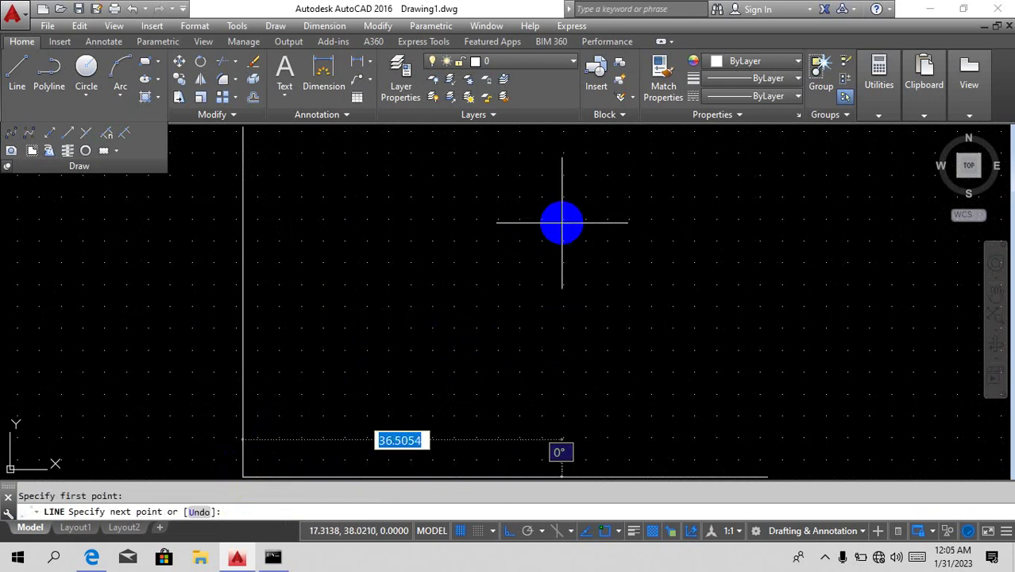
key(F8)
text(30)
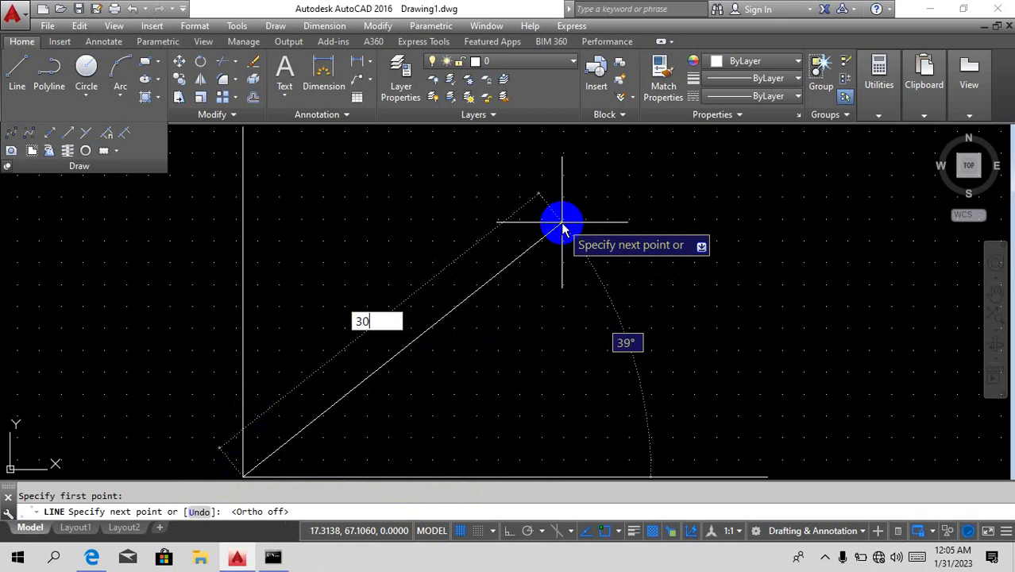
key(Tab)
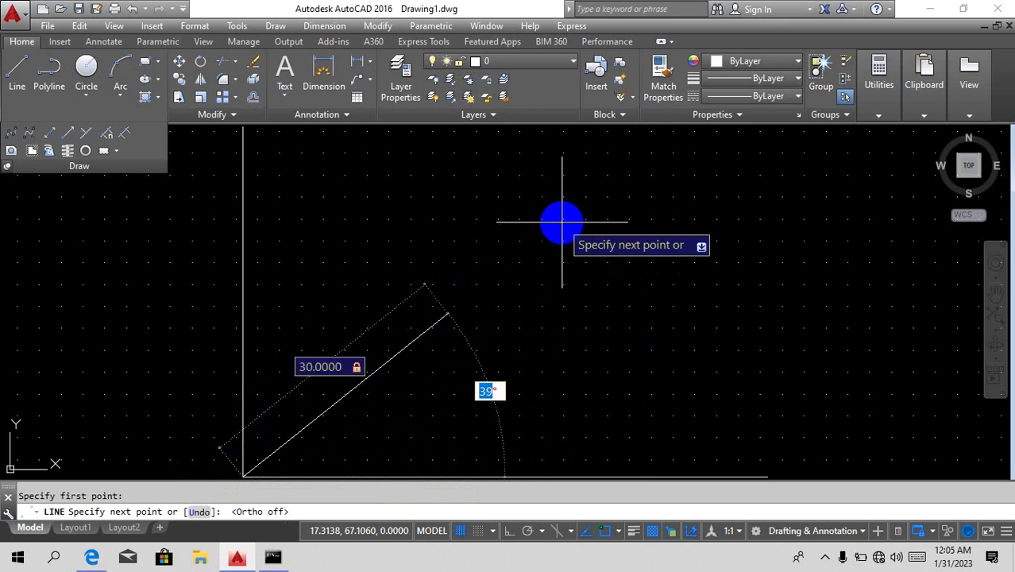
text(45)
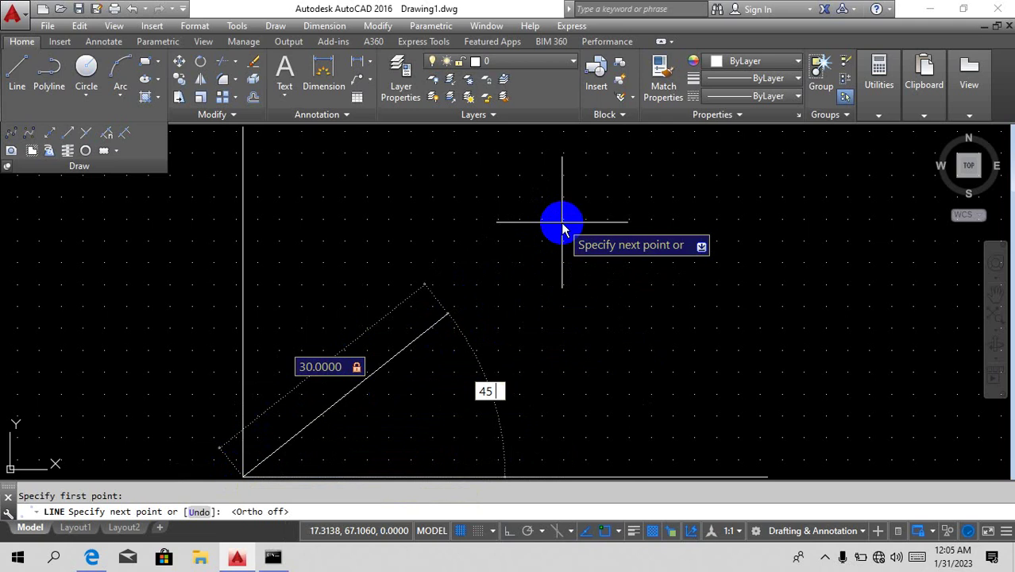
key(Tab)
key(BackSpace)
key(Escape)
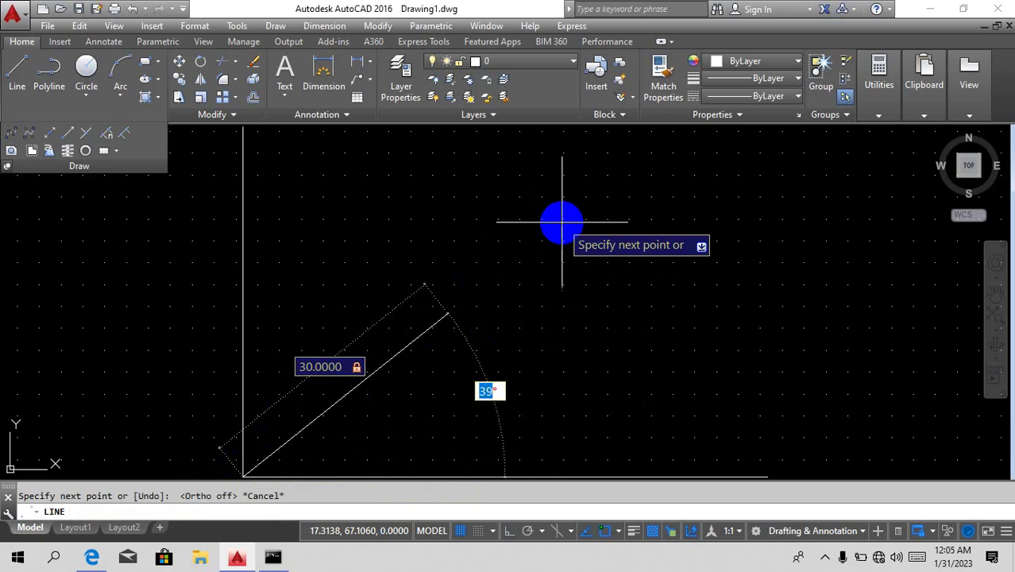
Draw a line 30 units long at 45° from the corner where the vertical and horizontal lines meet.
key(Escape)
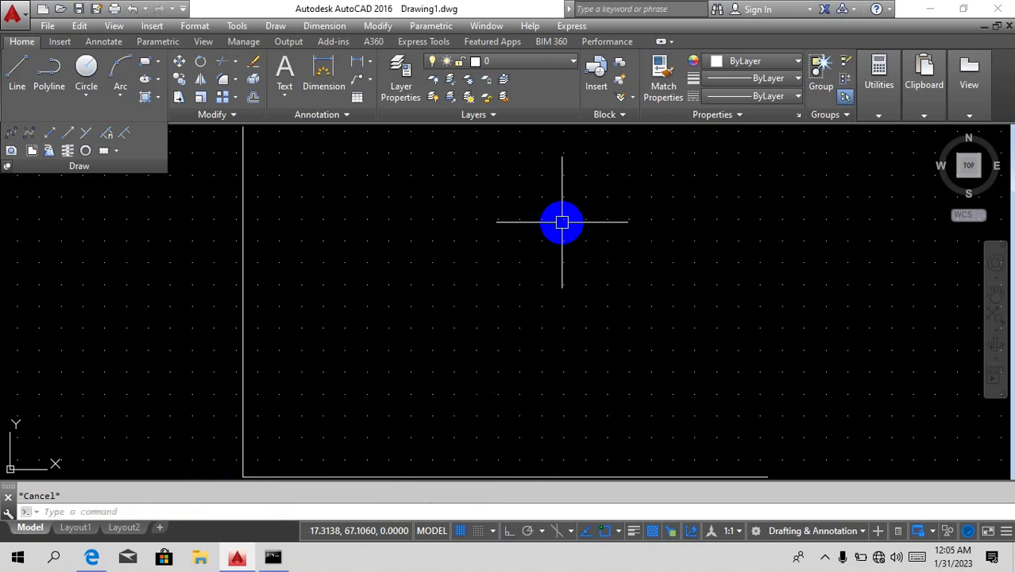
text(l)
key(Return)
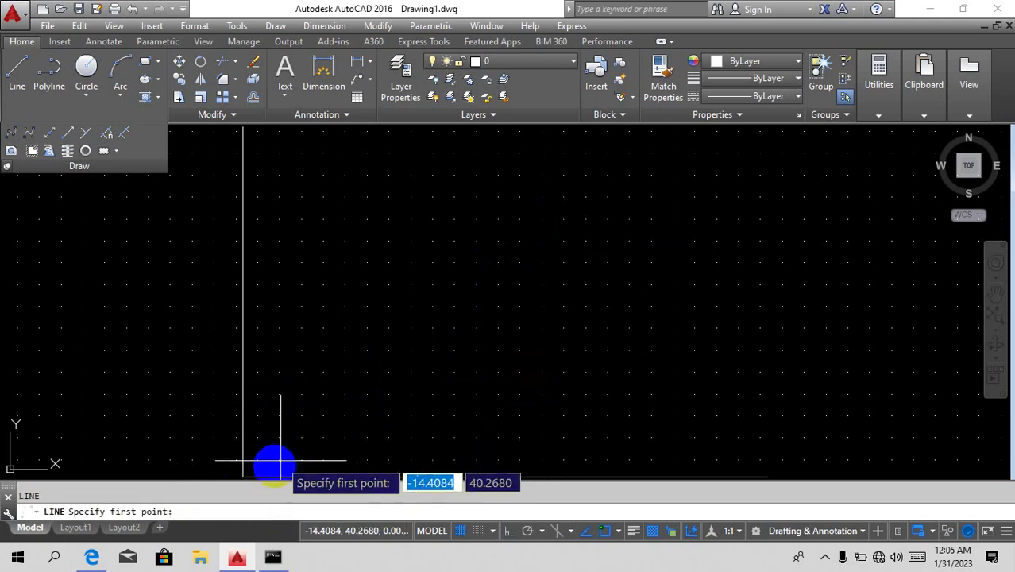
click(243, 476)
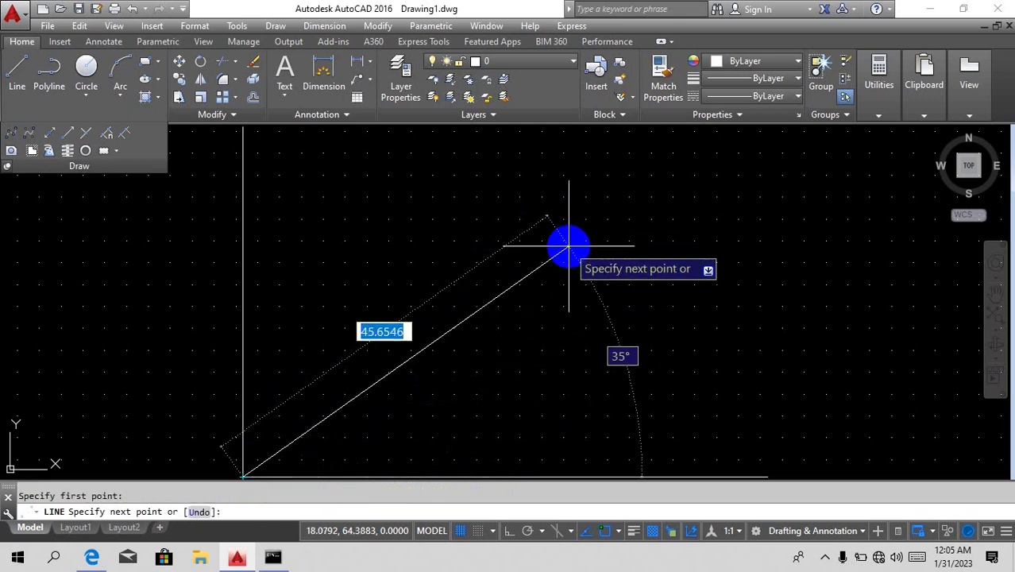
text(30)
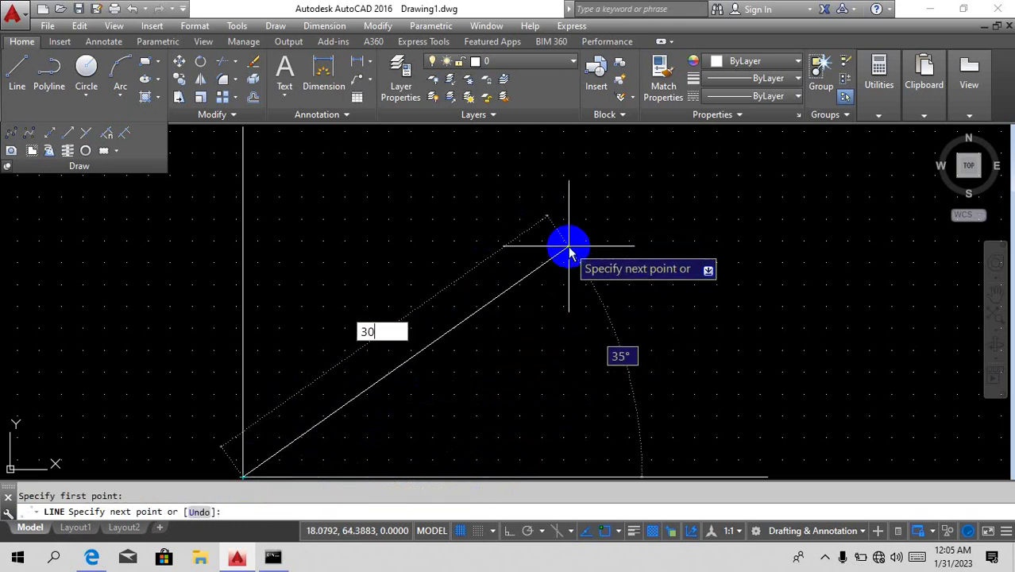
key(Tab)
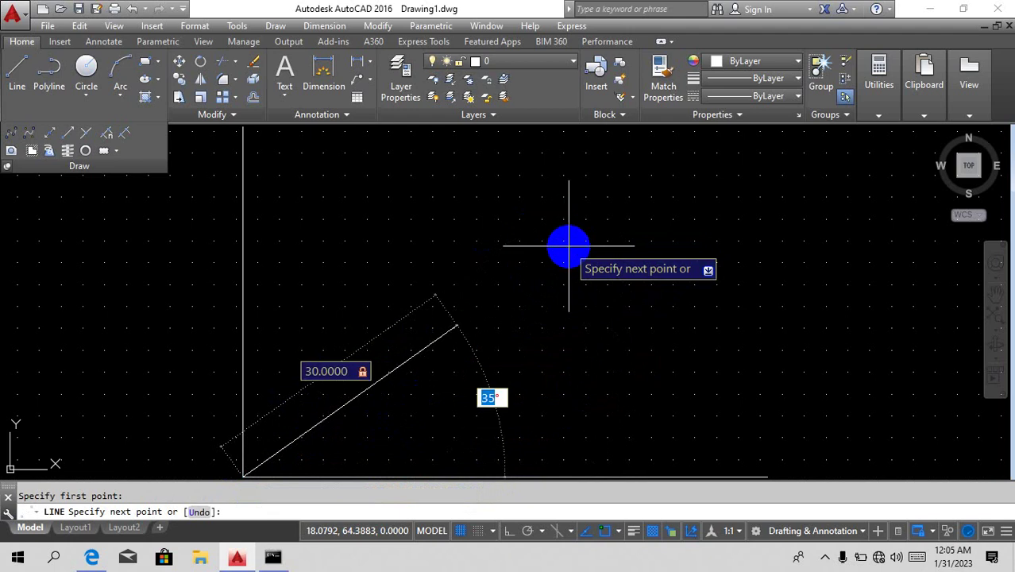
text(45)
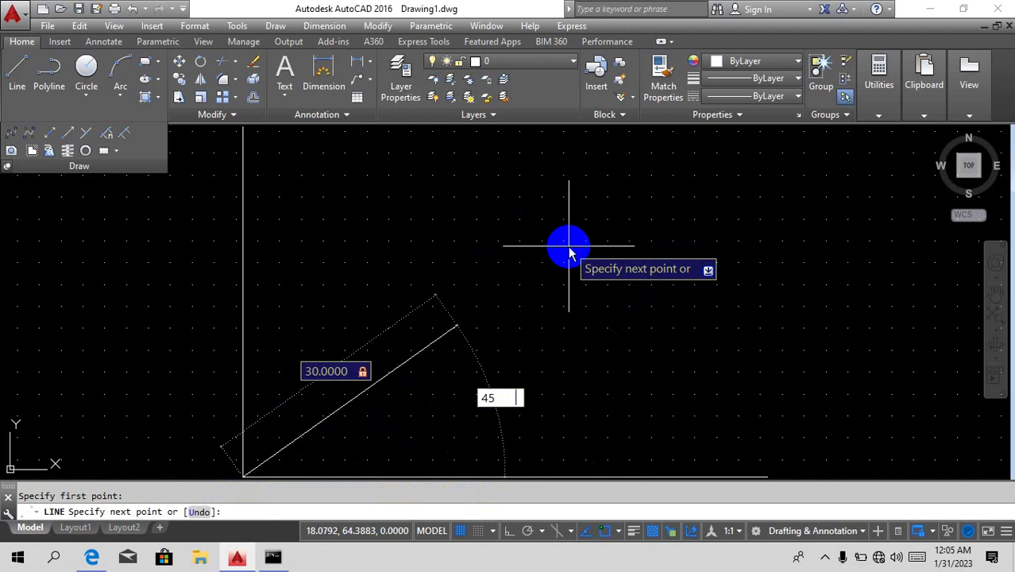
key(BackSpace)
key(BackSpace)
key(BackSpace)
key(BackSpace)
key(BackSpace)
key(BackSpace)
text(5)
key(Return)
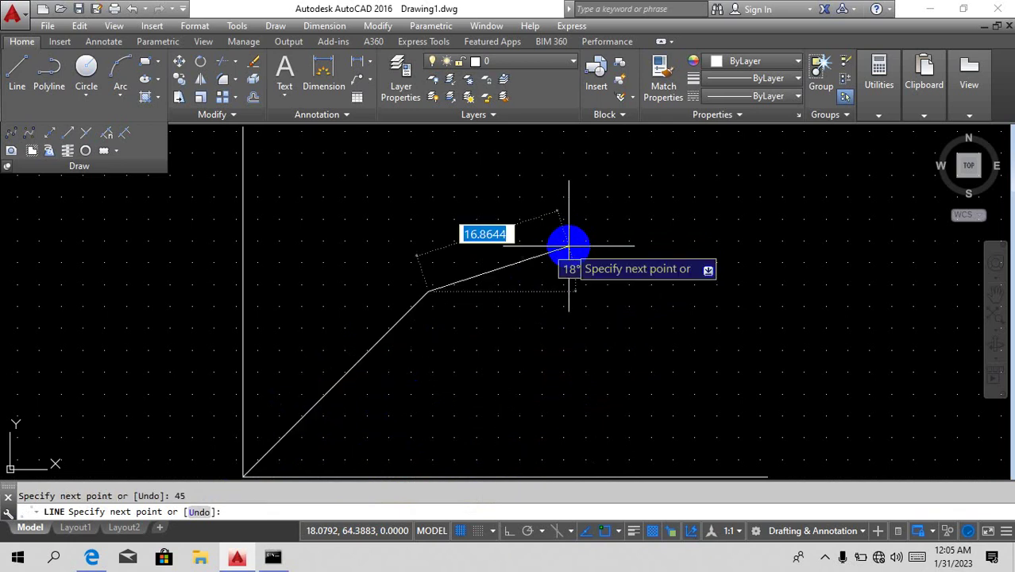
key(Escape)
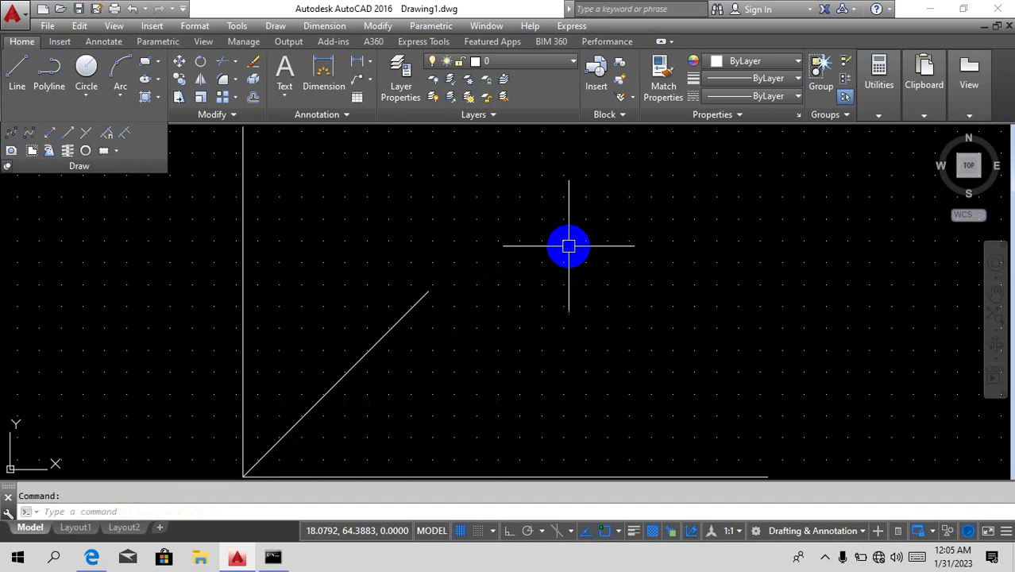
Create a bisecting construction line with its vertex at the shared corner, spanning from the horizontal line's far end to the vertical line's upper end.
scroll(569, 236, down, 4)
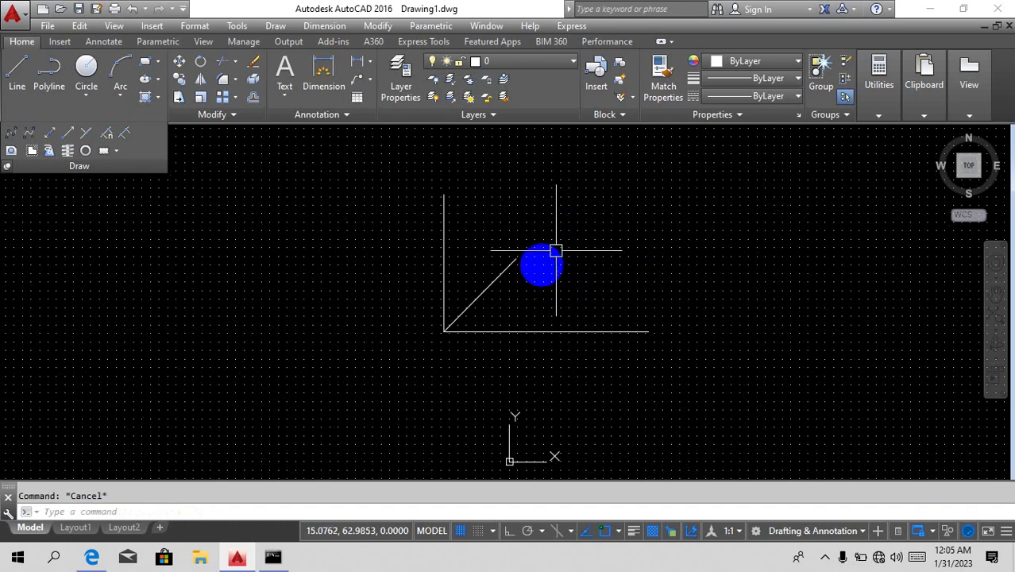
scroll(515, 270, up, 2)
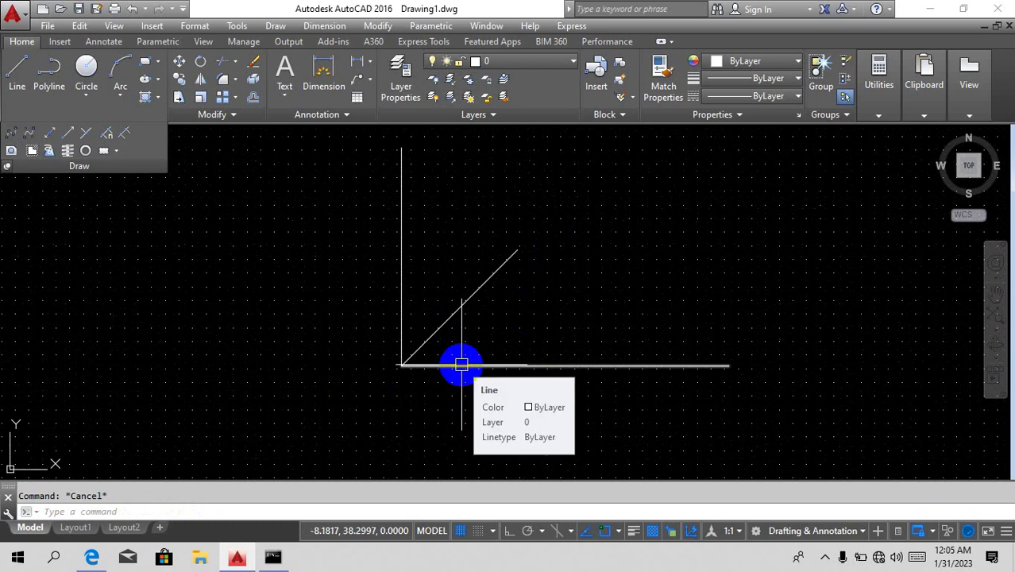
text(xl)
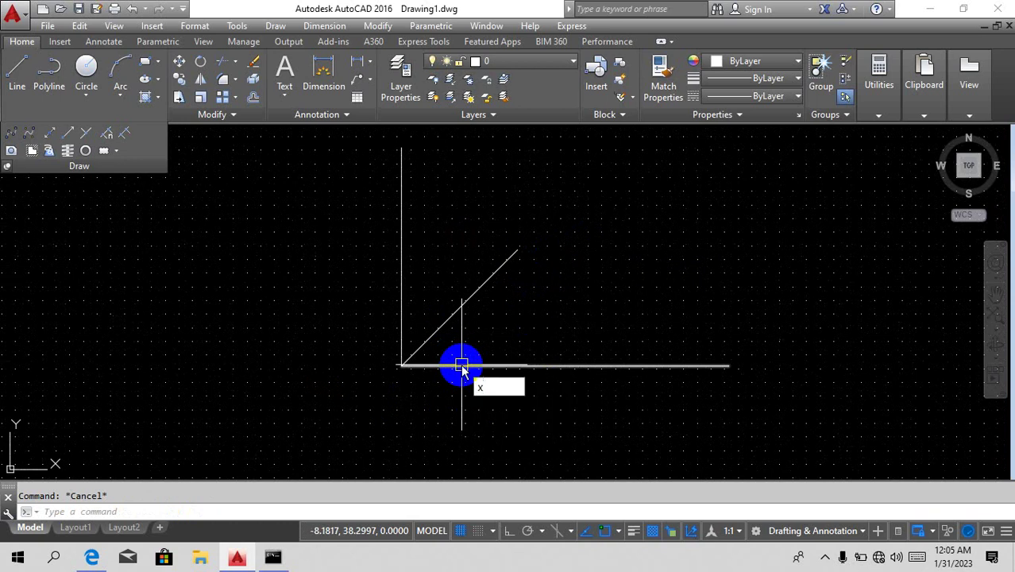
key(Return)
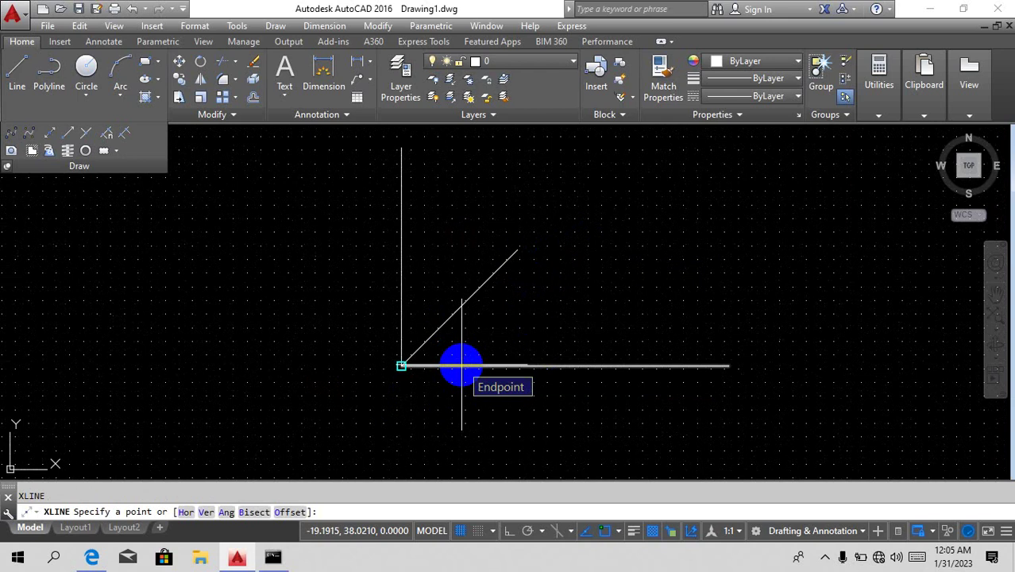
text(b)
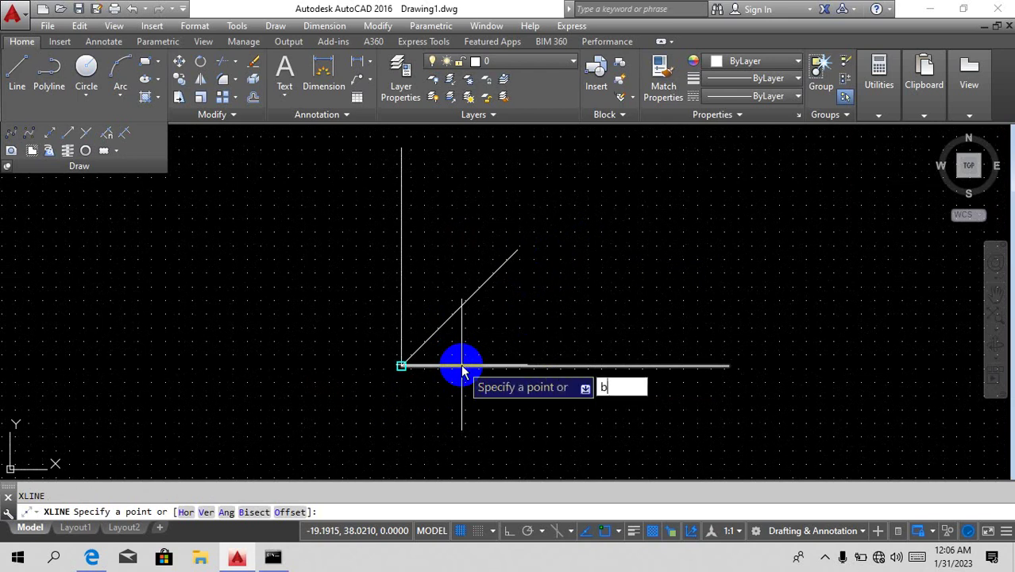
key(Return)
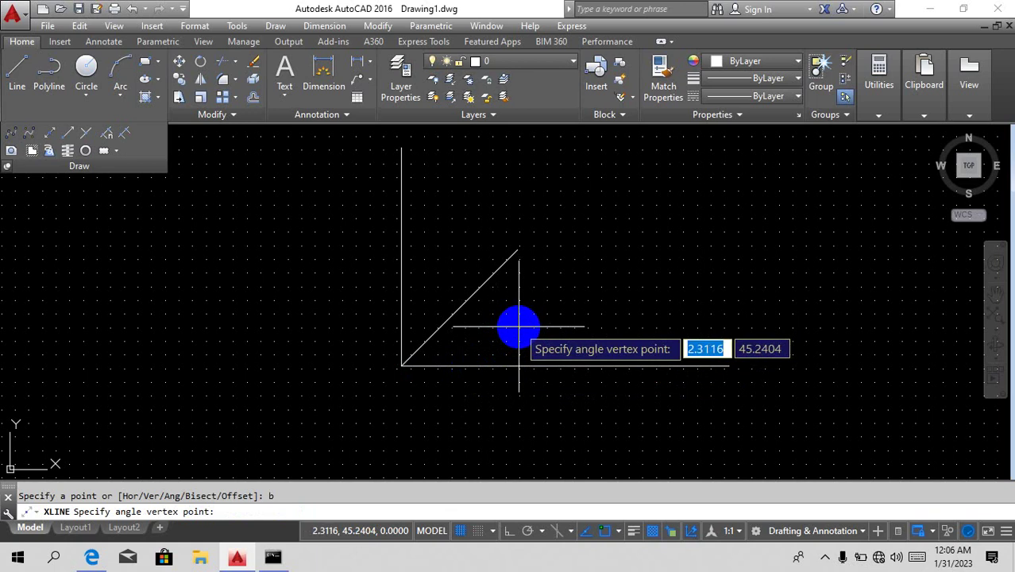
click(403, 364)
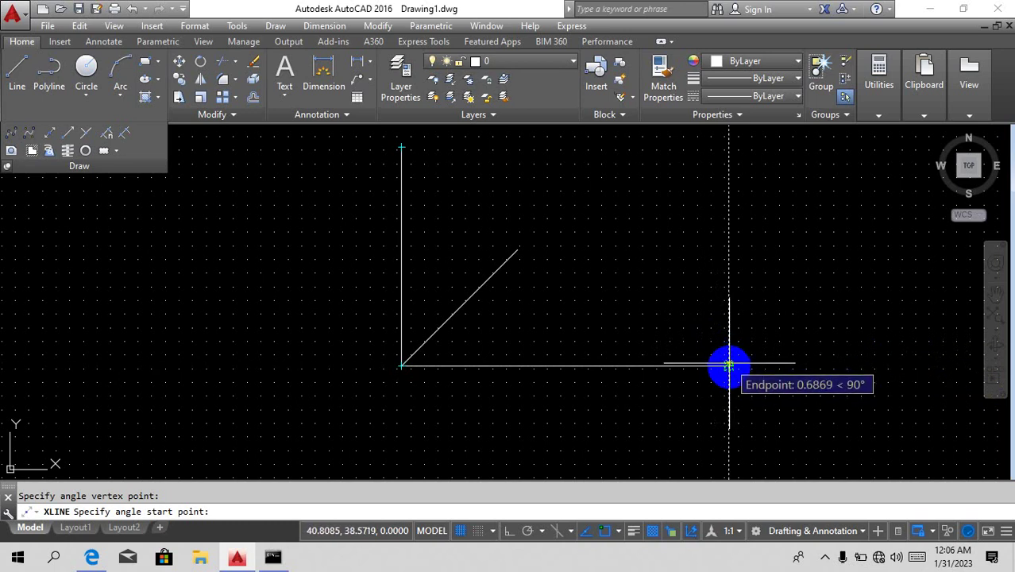
click(729, 368)
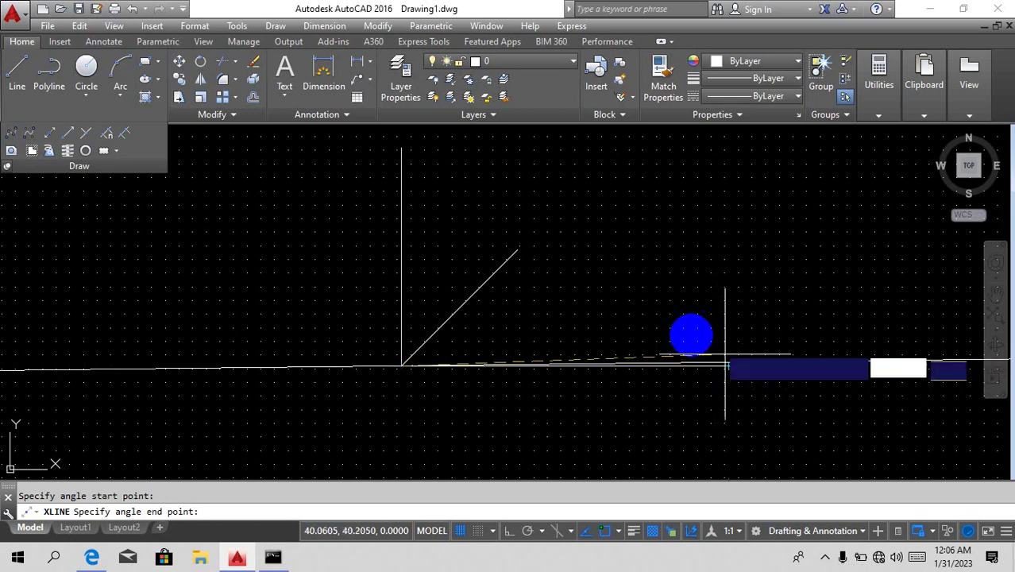
click(401, 147)
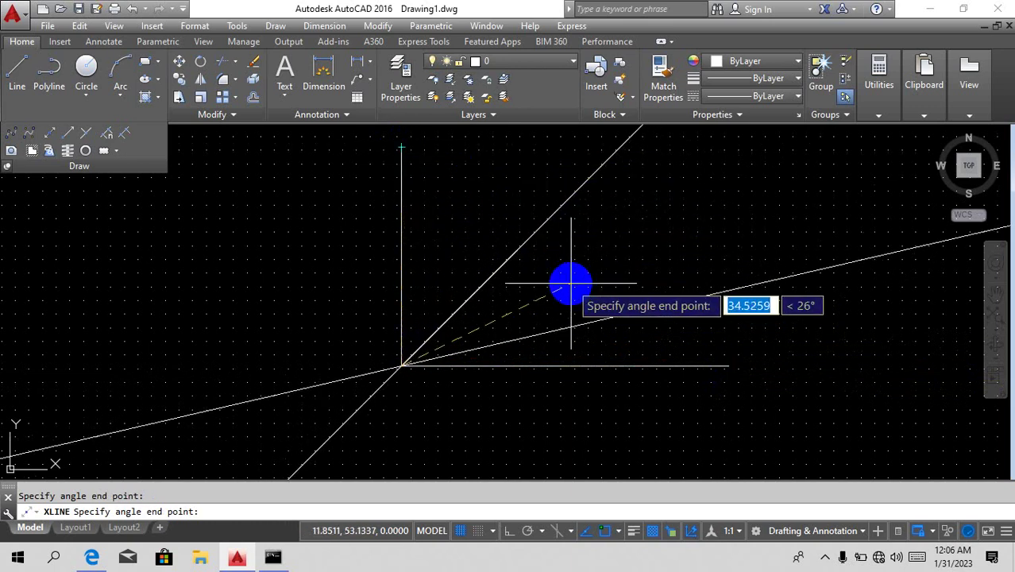
key(Escape)
Erase all objects in the drawing, including the lines and the bisecting construction line.
scroll(475, 278, up, 5)
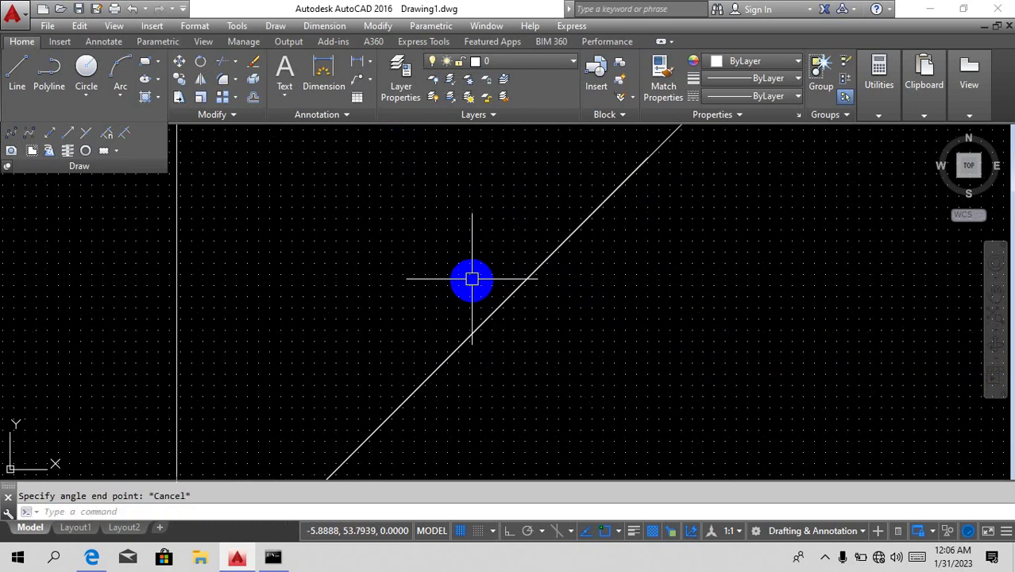
scroll(383, 431, down, 3)
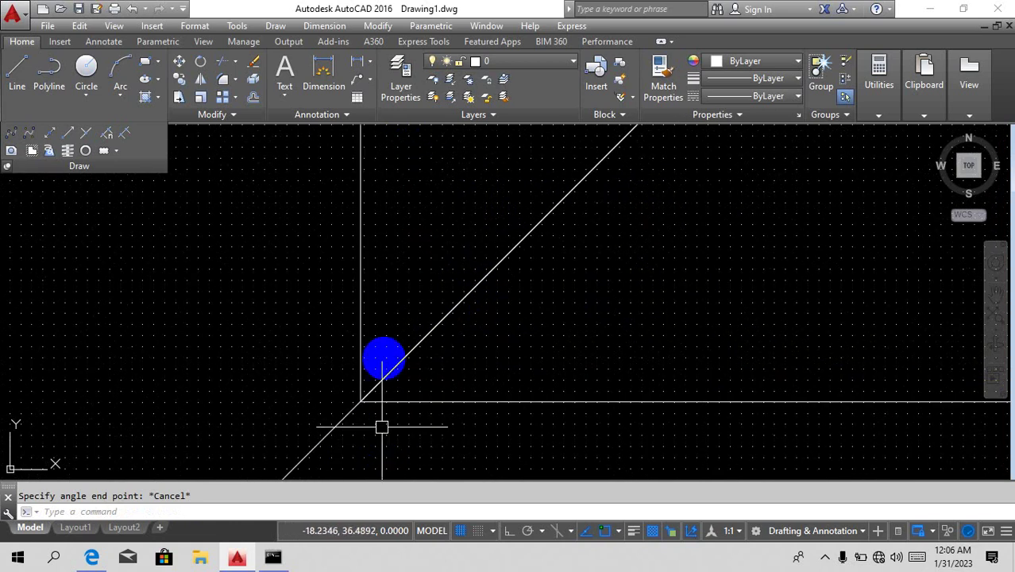
scroll(417, 348, down, 5)
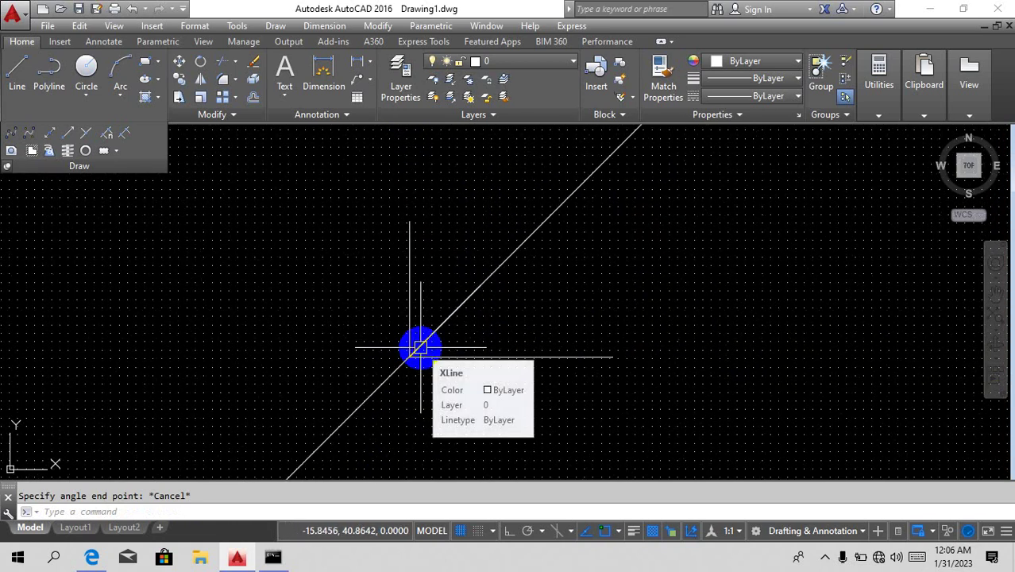
key(ctrl+a)
key(Delete)
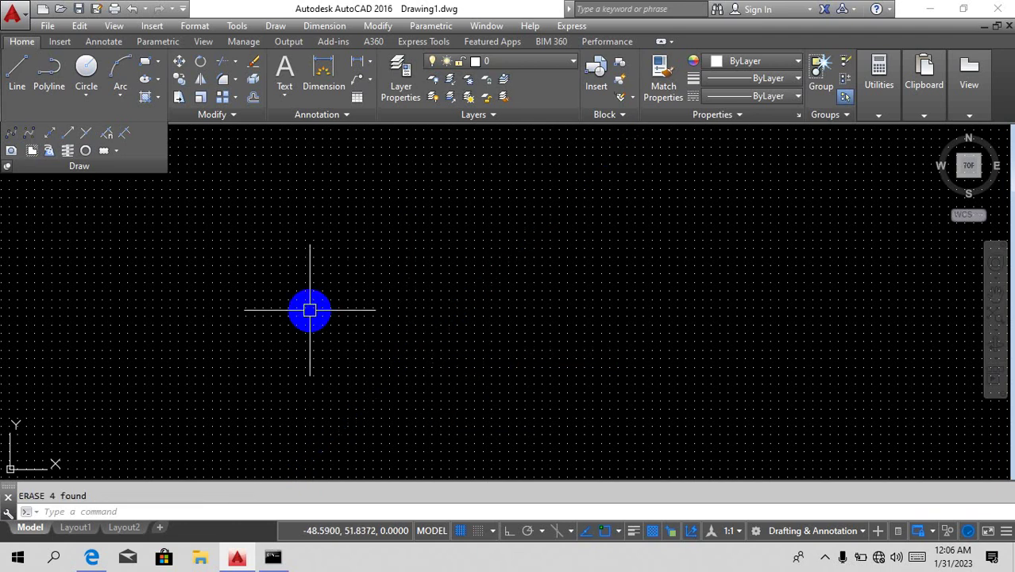
text(xl)
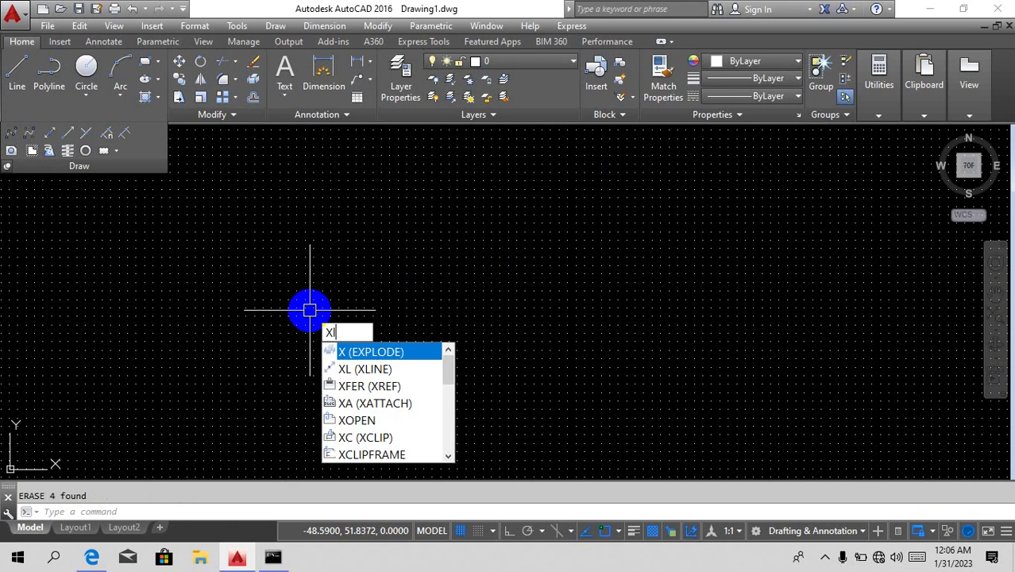
key(Return)
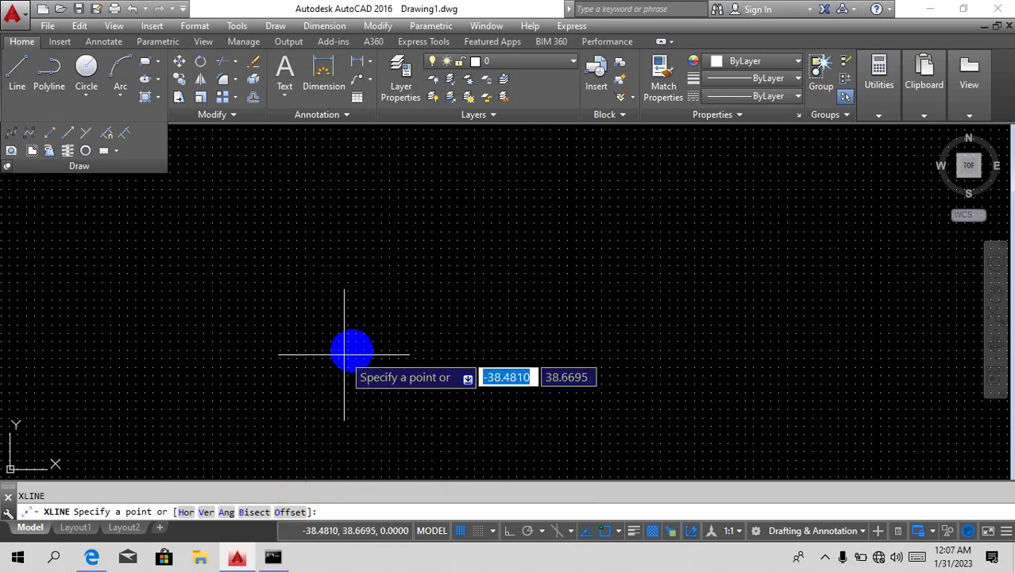
text(o)
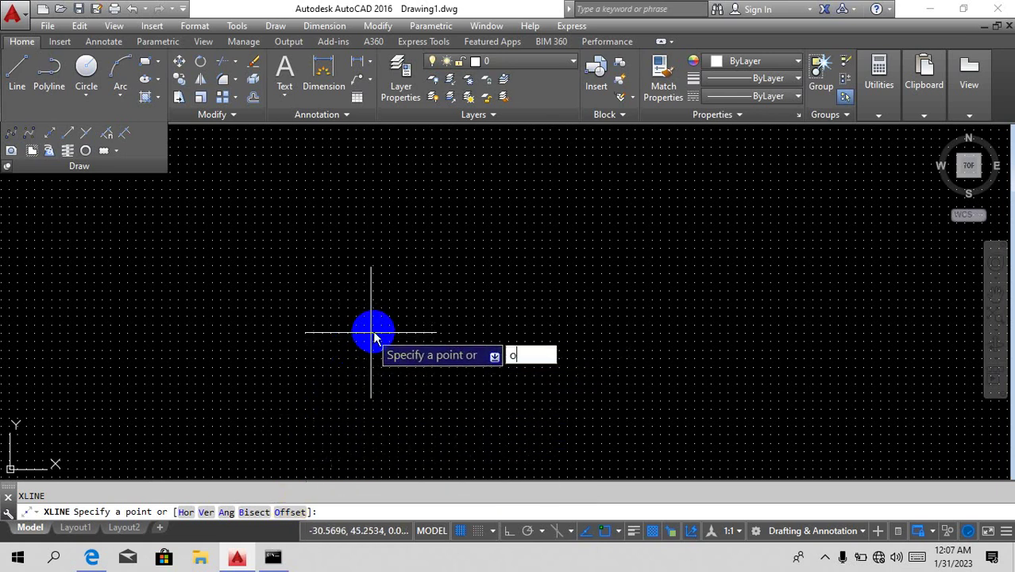
key(Return)
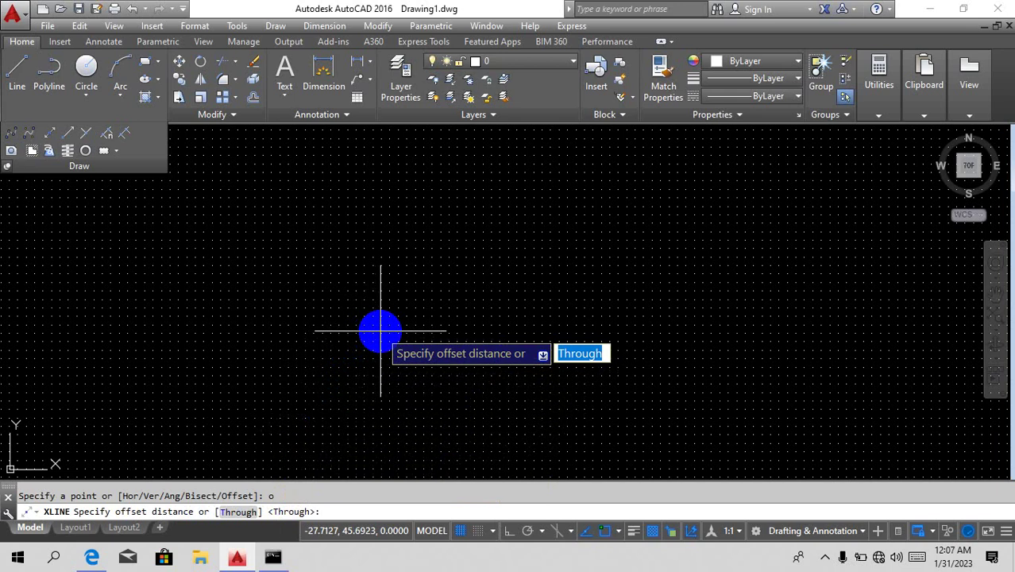
text(5)
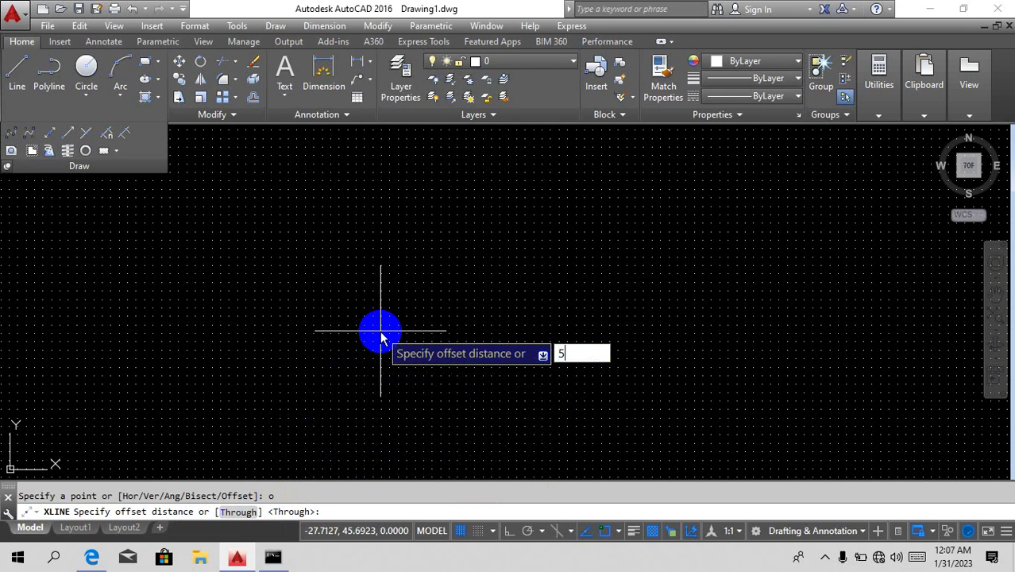
key(Return)
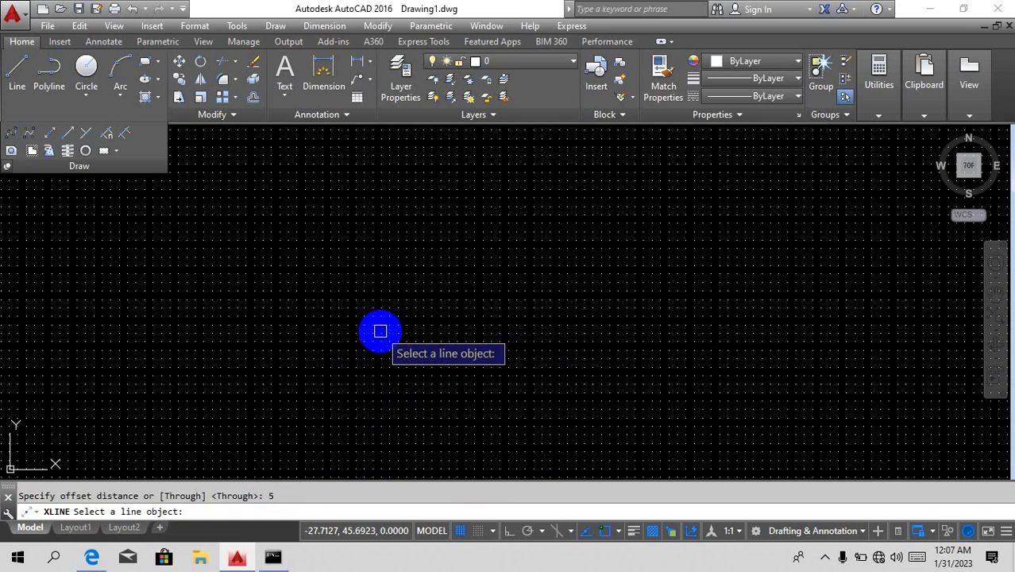
click(462, 333)
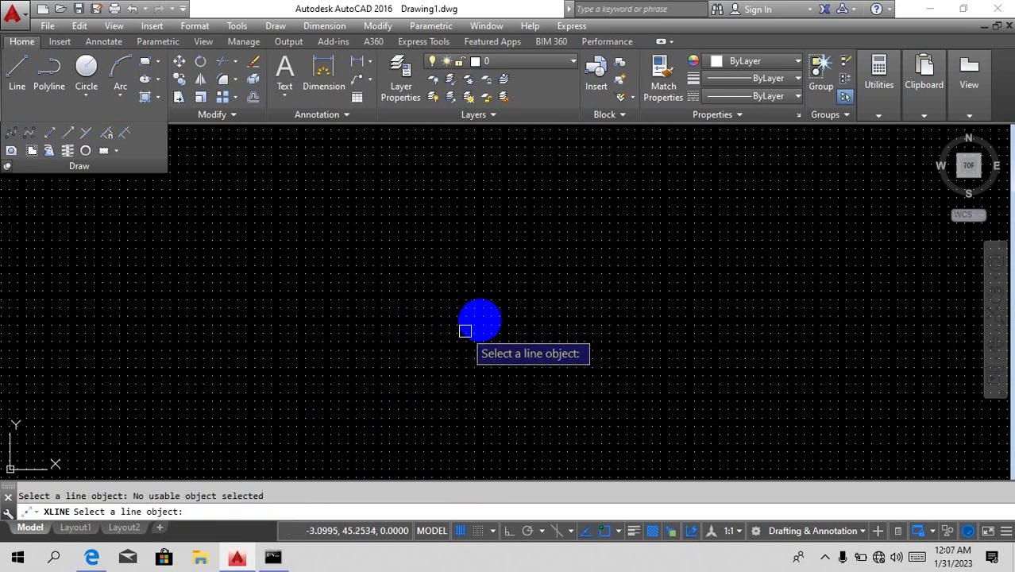
key(Escape)
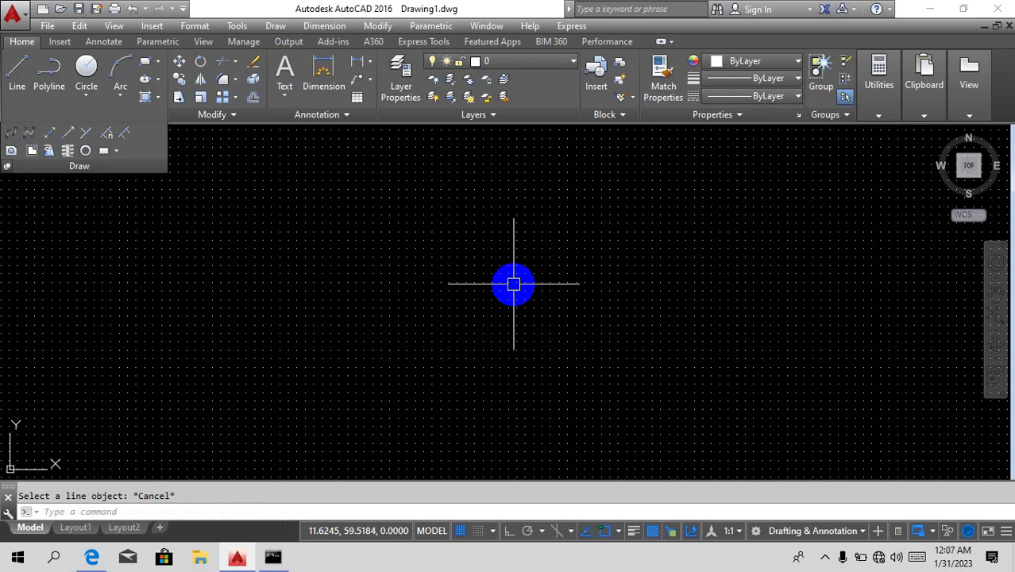
Draw a single, nearly horizontal line across the middle of the empty drawing area.
text(l)
key(Return)
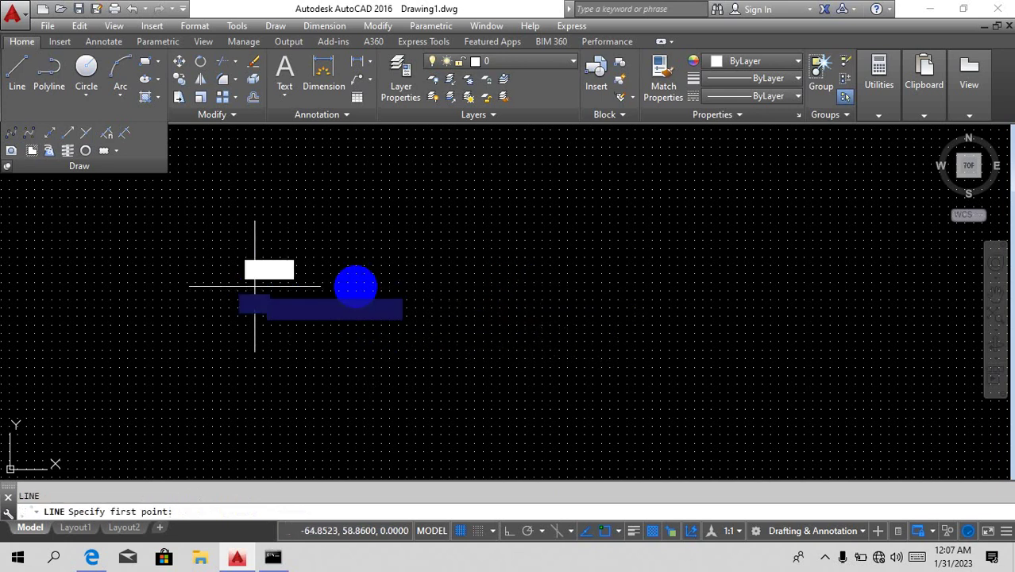
click(254, 286)
key(Escape)
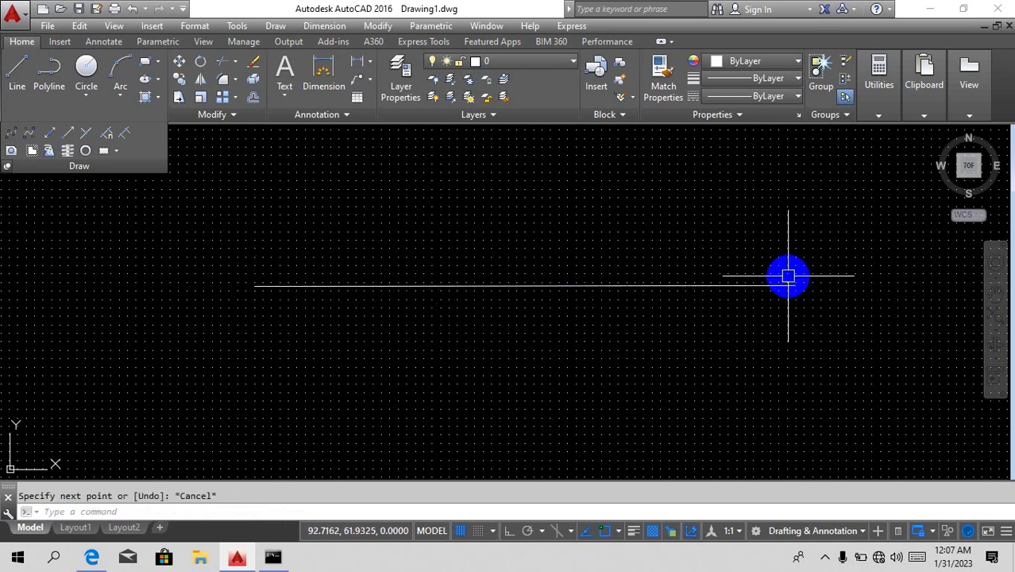
Try to create a construction line with the XLINE Offset option at a distance of 6 from the horizontal line.
text(xl)
key(Return)
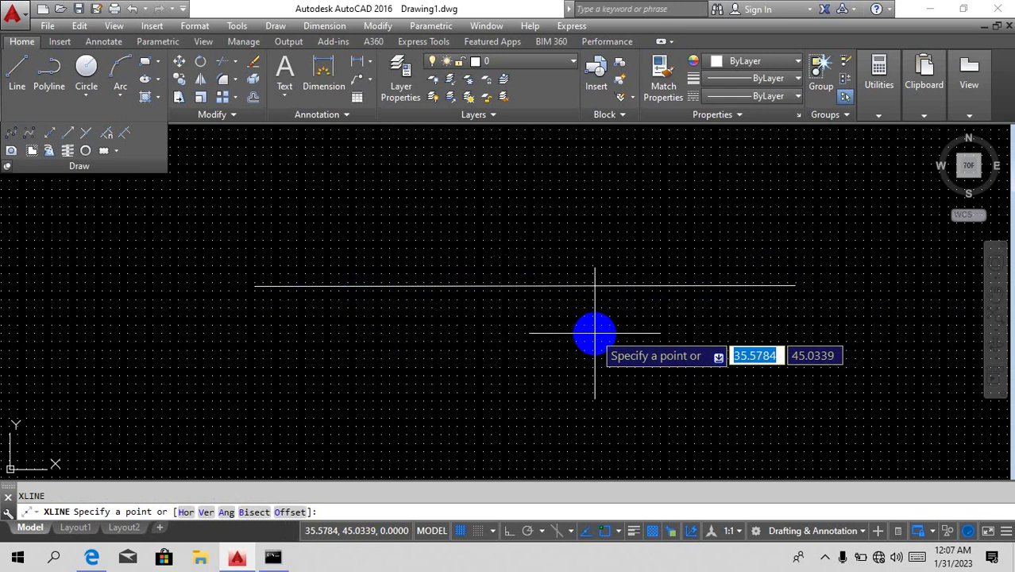
text(o)
key(Return)
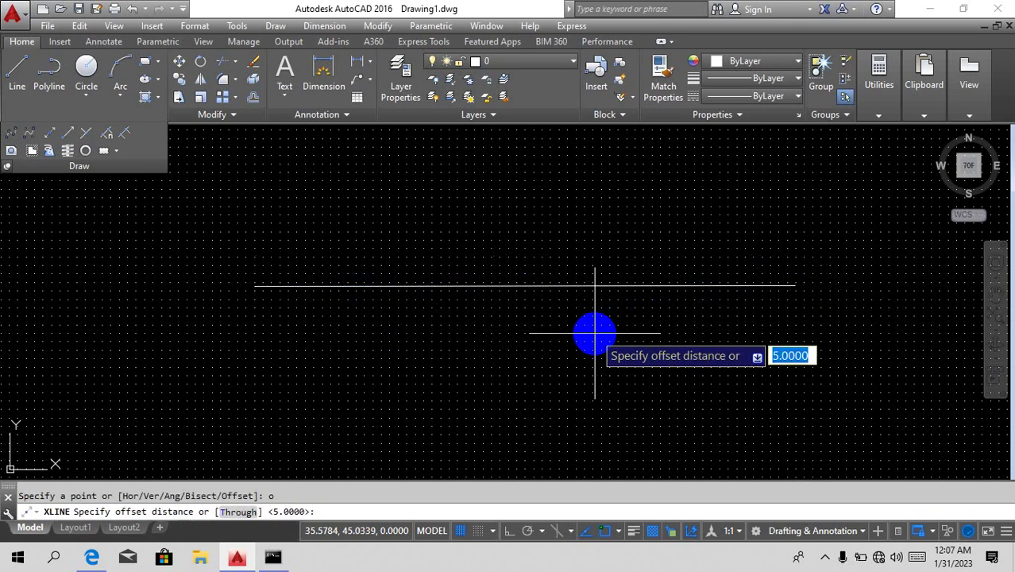
text(6)
key(Return)
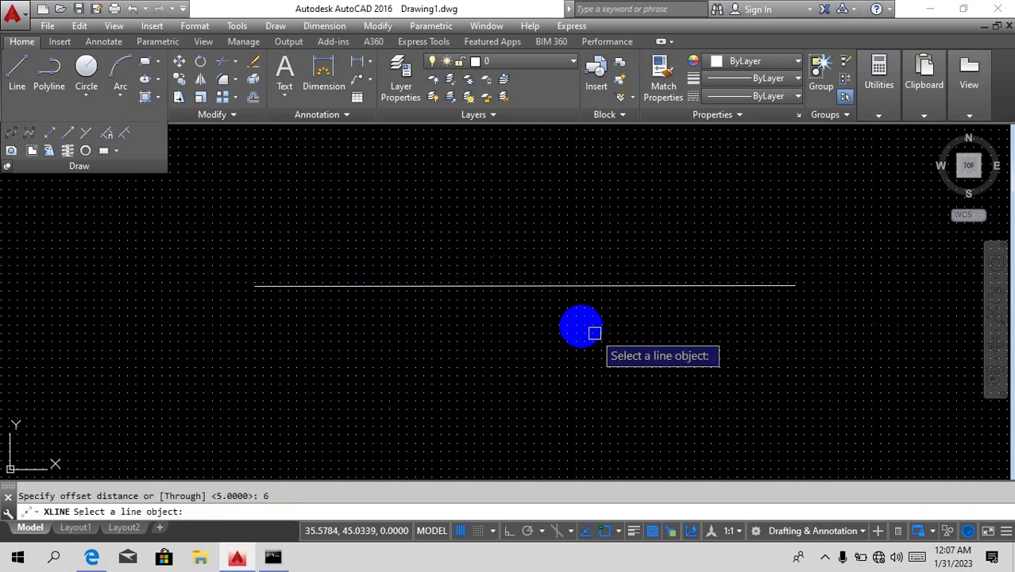
click(561, 288)
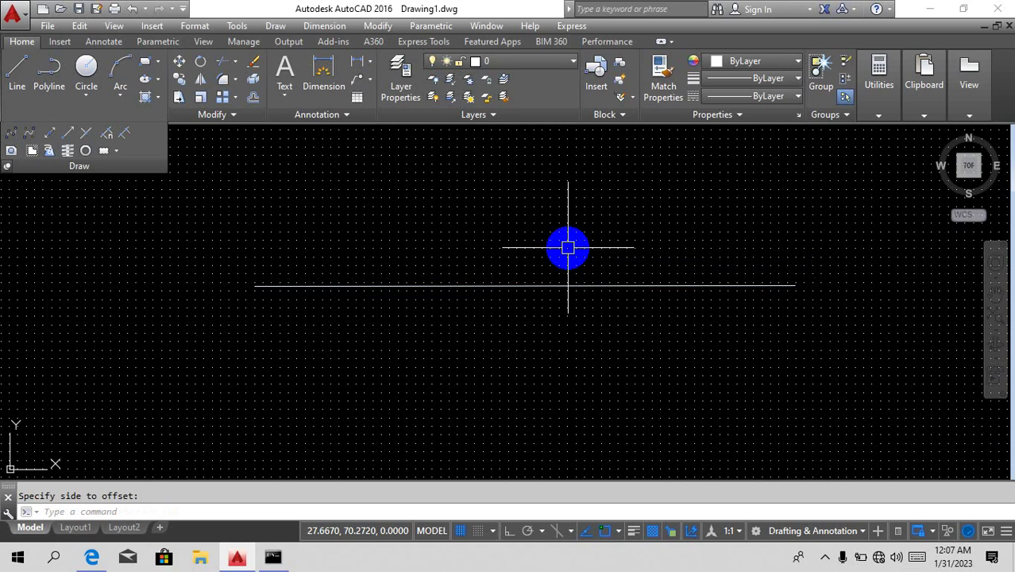
text(xl)
key(Return)
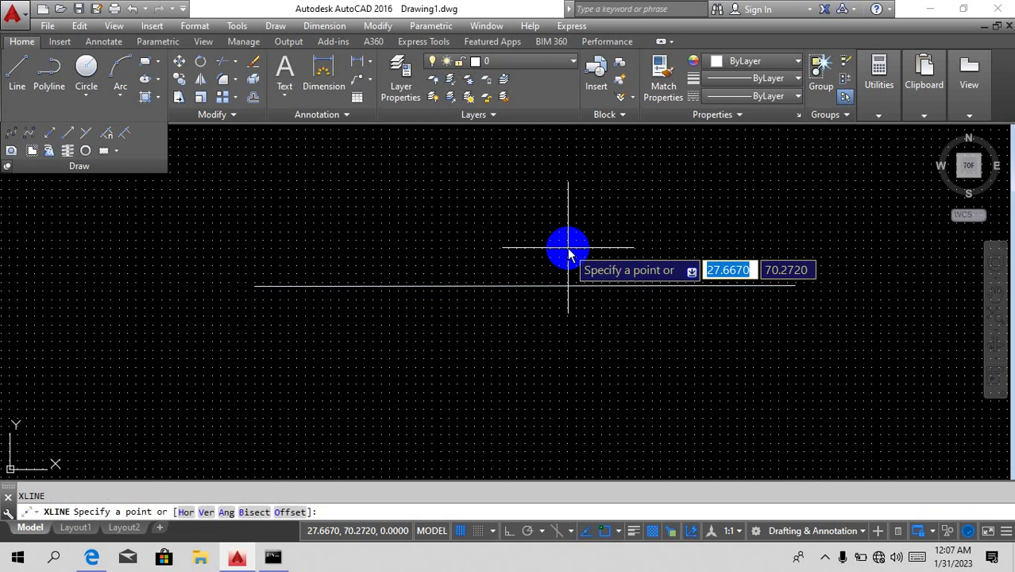
text(d)
key(Return)
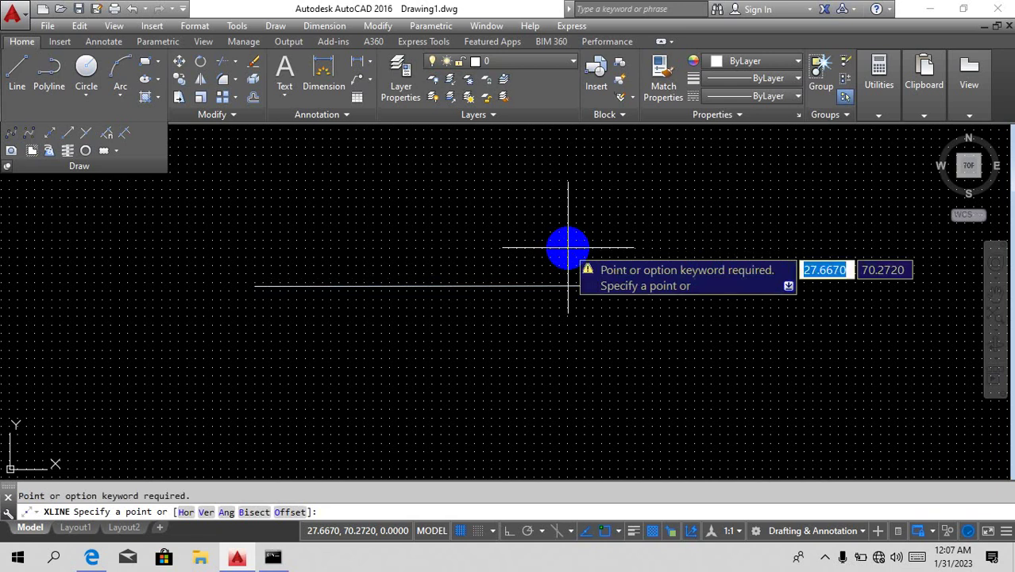
key(Escape)
Create a construction line offset 6 above the nearly horizontal line using the XLINE Offset option.
text(xl)
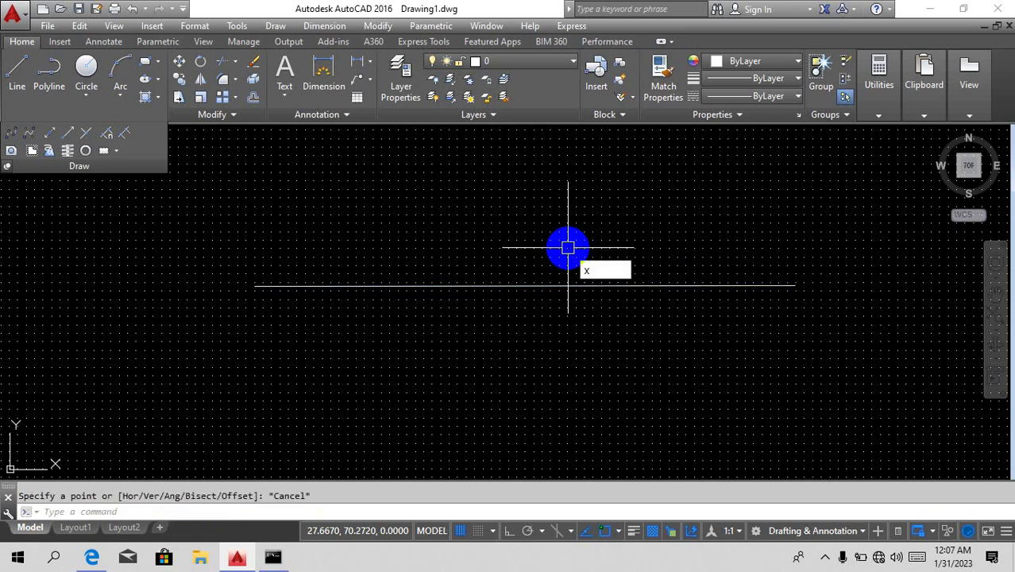
key(Return)
text(o)
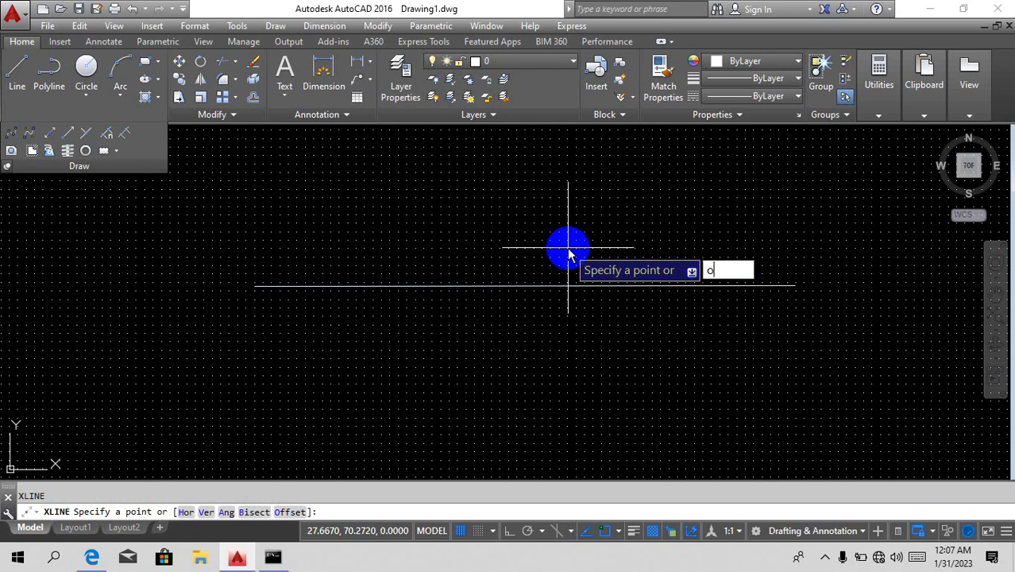
key(Return)
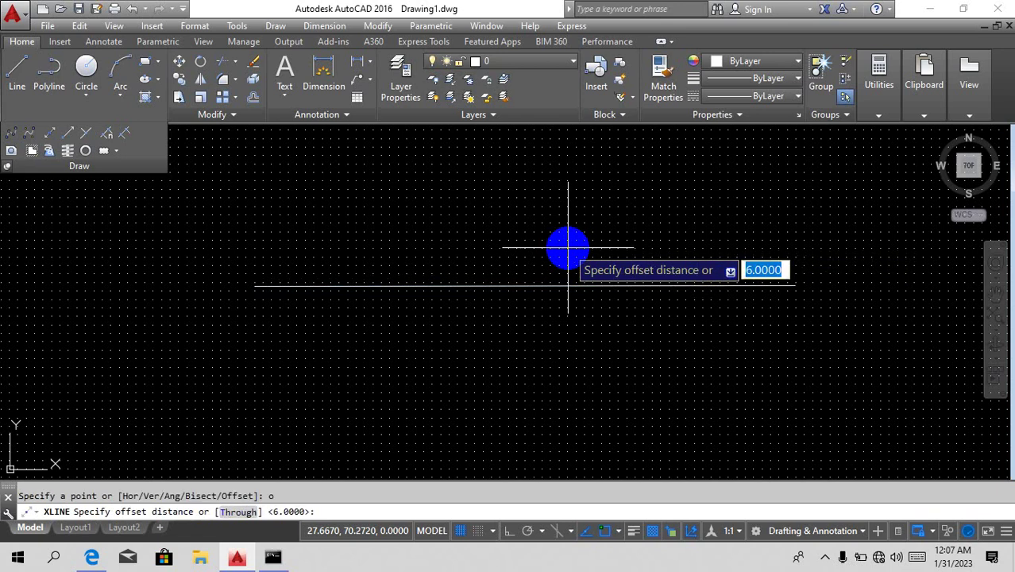
text(6)
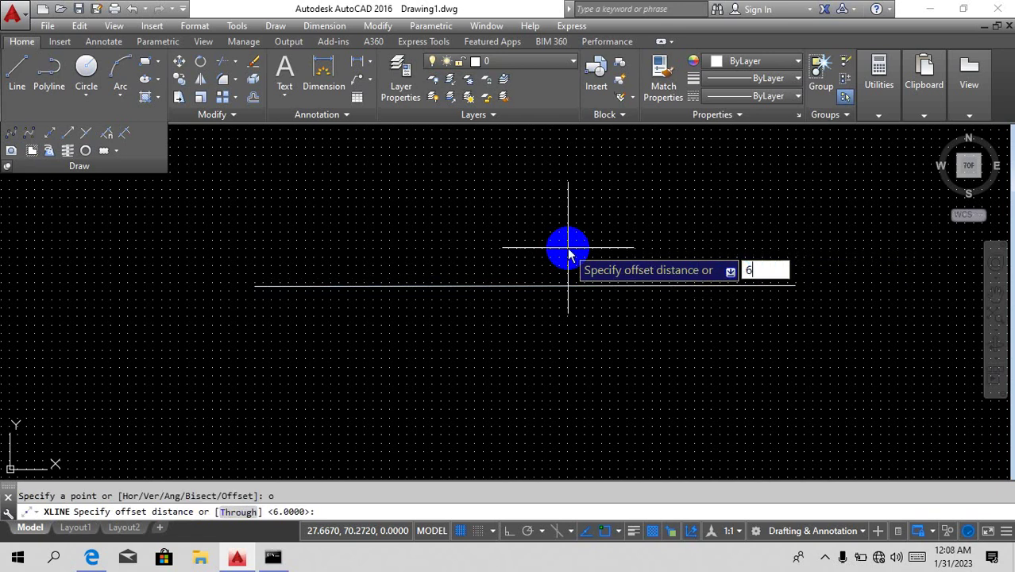
key(Return)
click(574, 287)
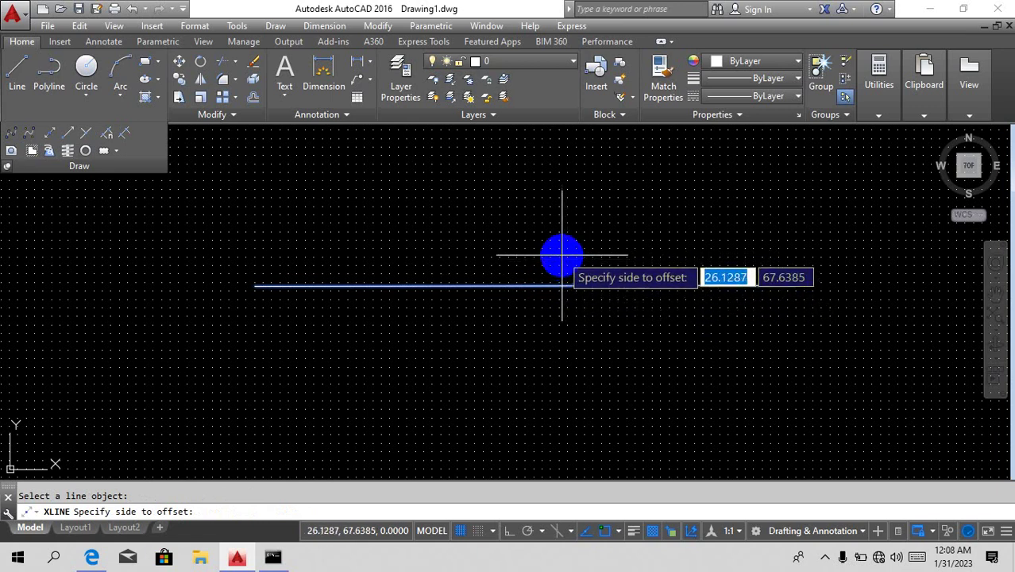
click(561, 253)
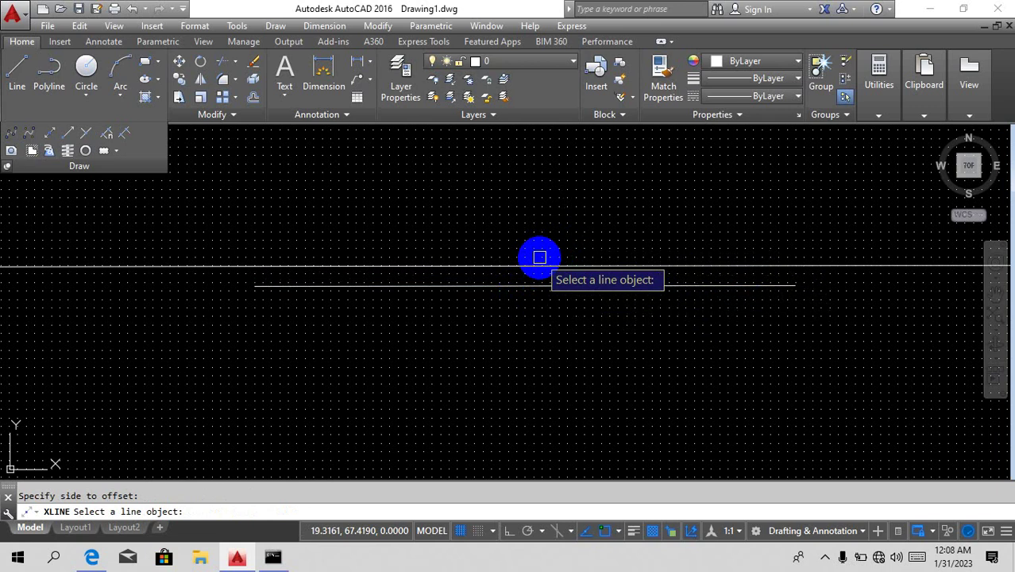
key(Escape)
Offset the construction line upward by 7 with the Offset command.
text(O)
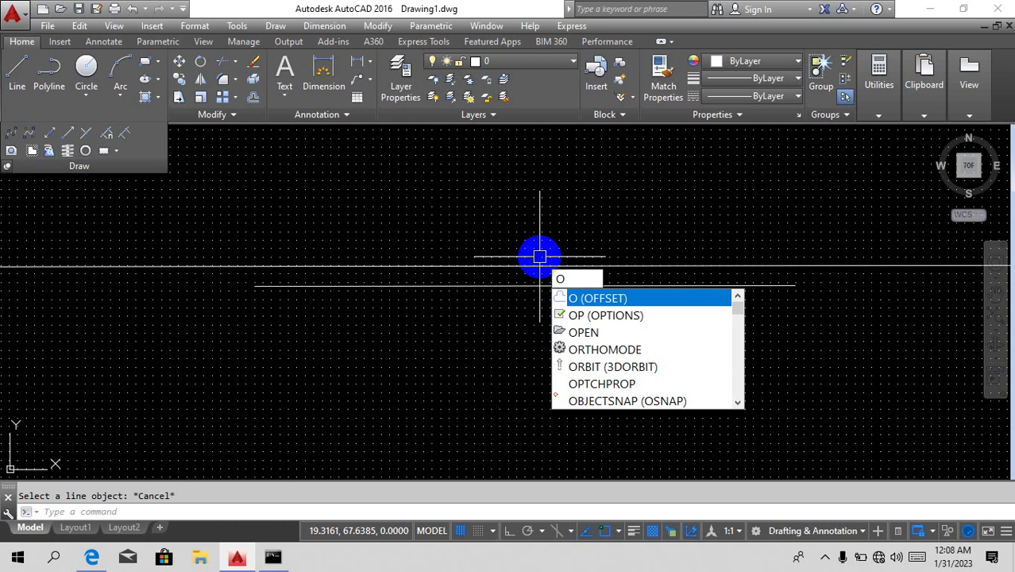
key(Return)
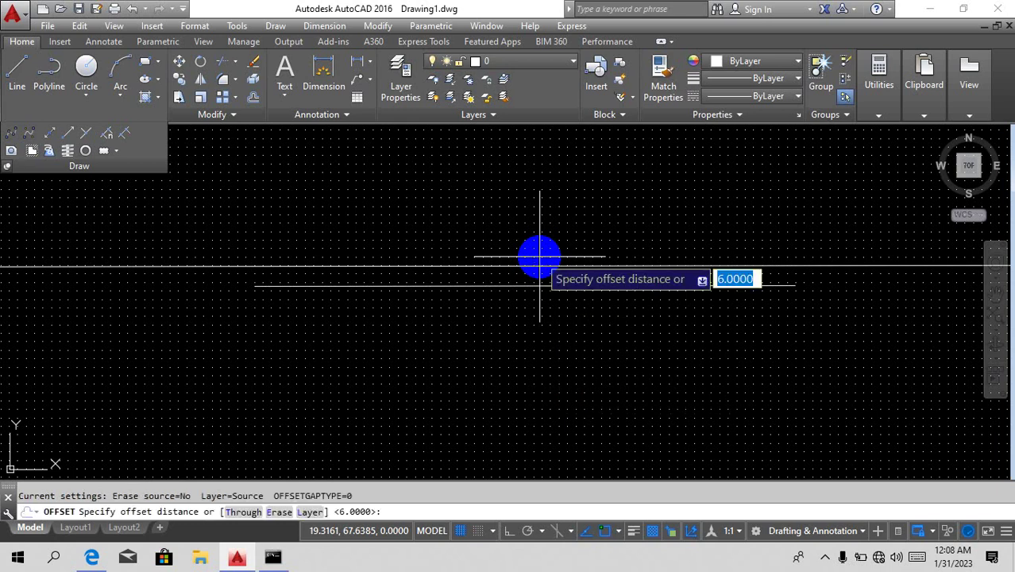
text(7)
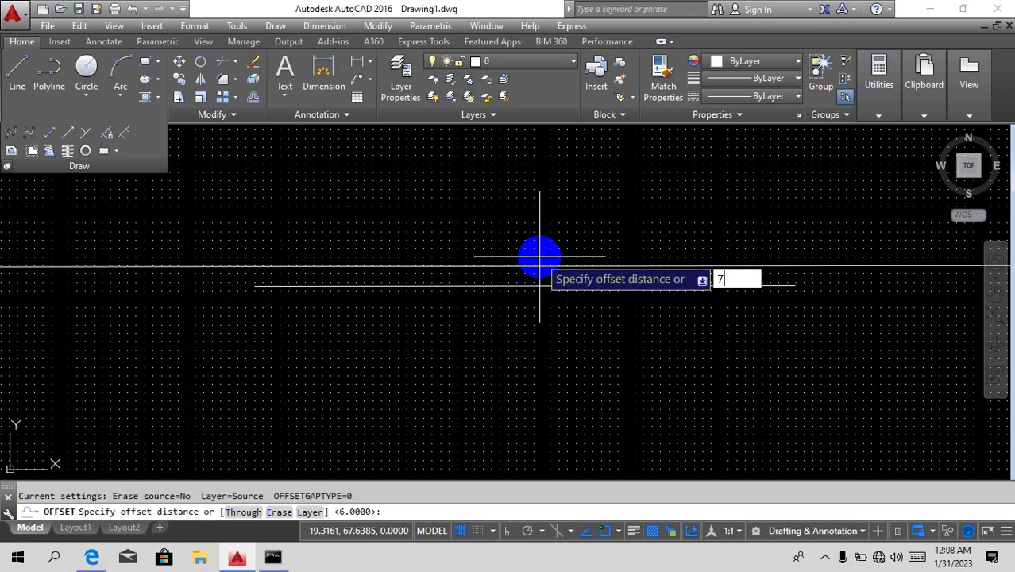
key(Return)
click(548, 268)
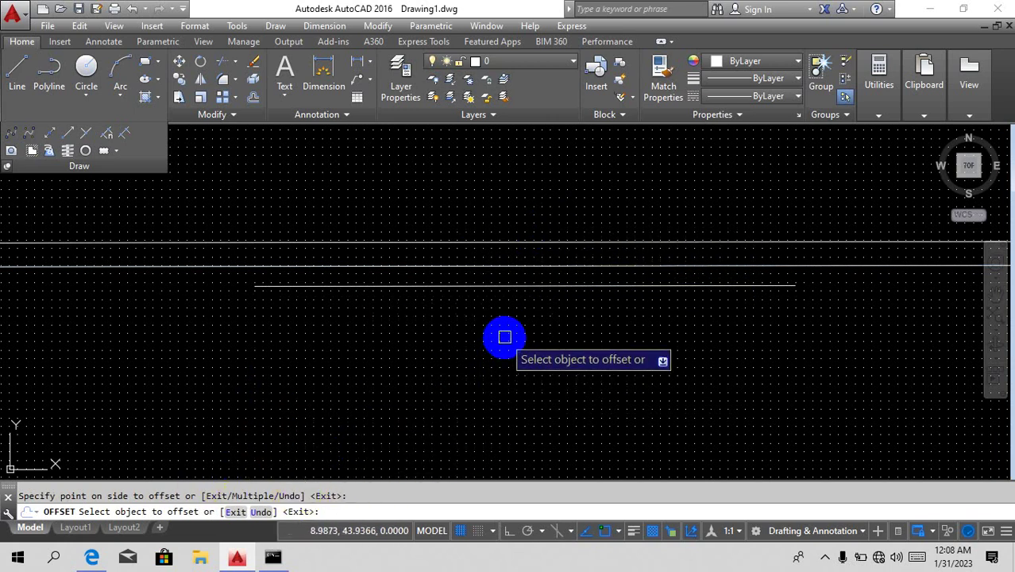
key(Escape)
Try the Offset command's Through option on the upper construction line, exiting without specifying a through point.
text(o)
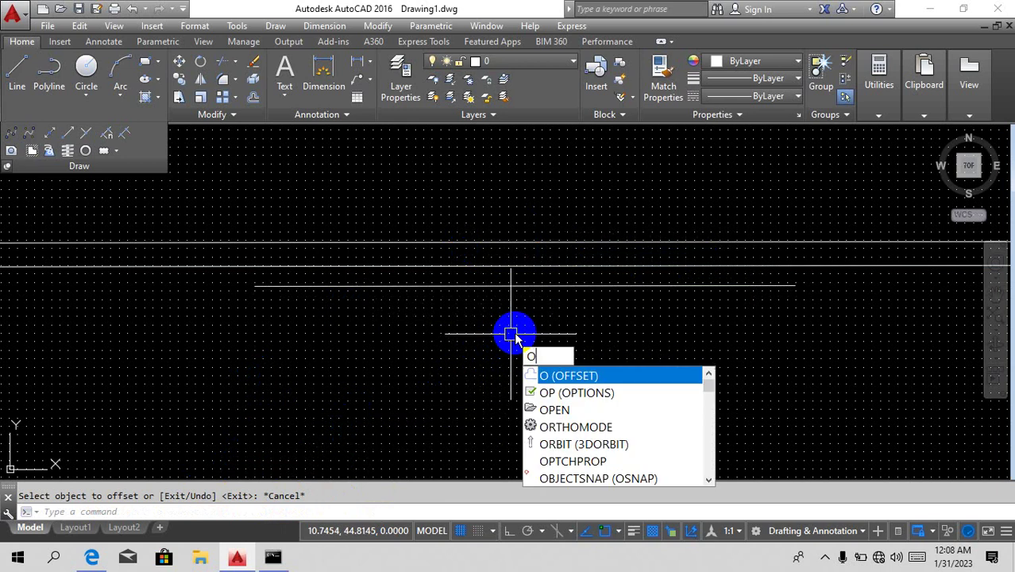
key(Return)
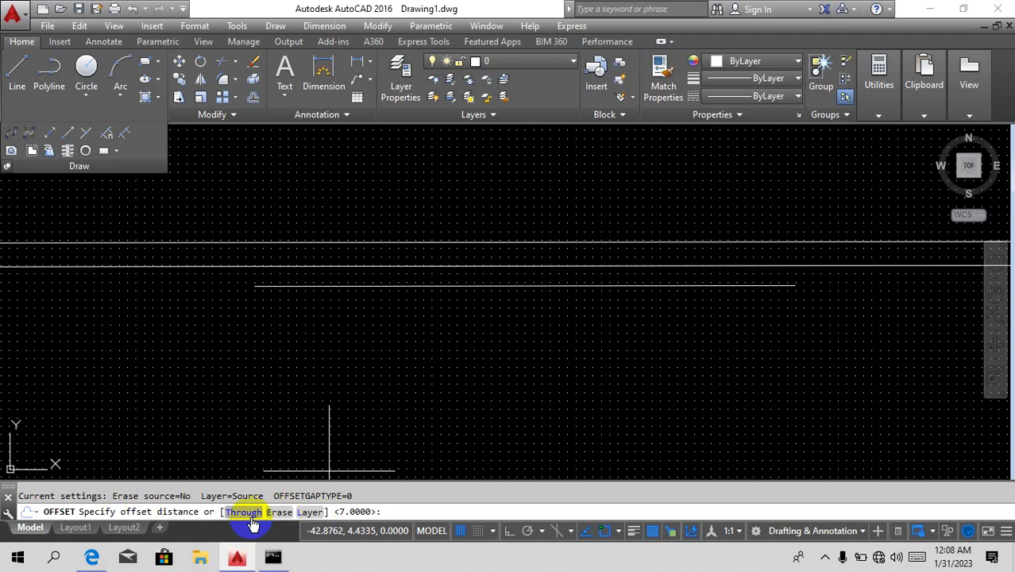
text(t)
key(Return)
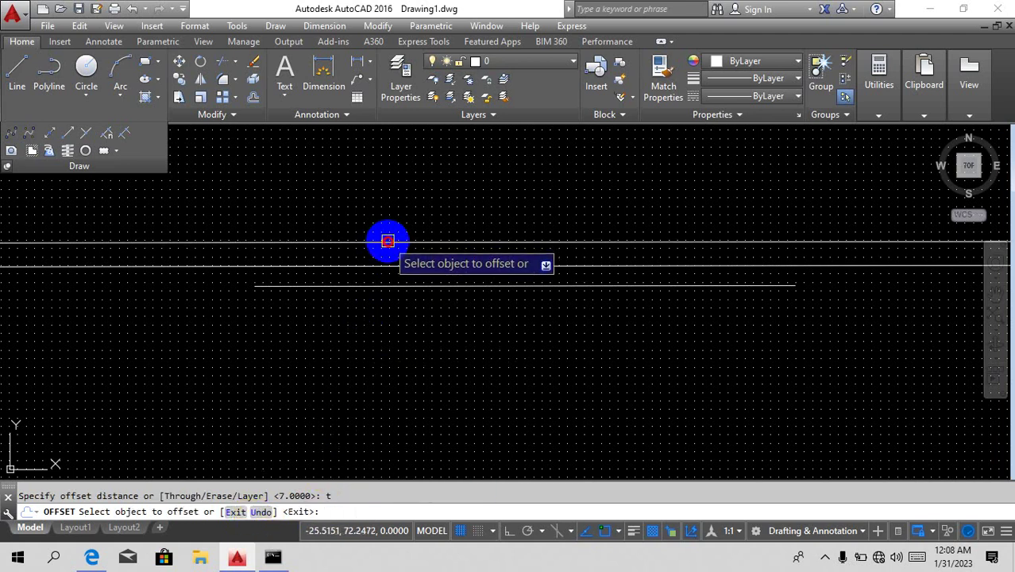
click(388, 240)
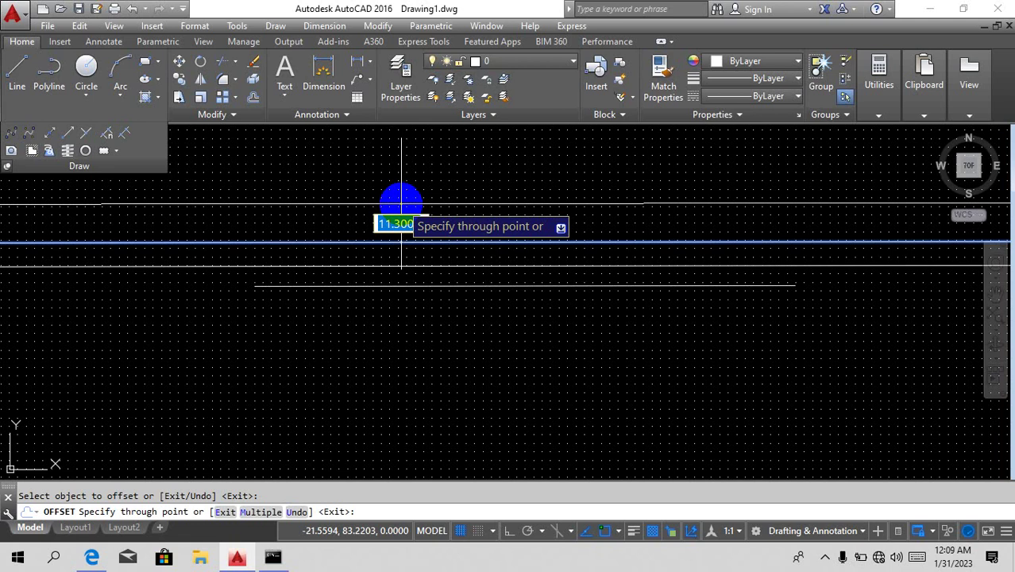
text(e)
key(Return)
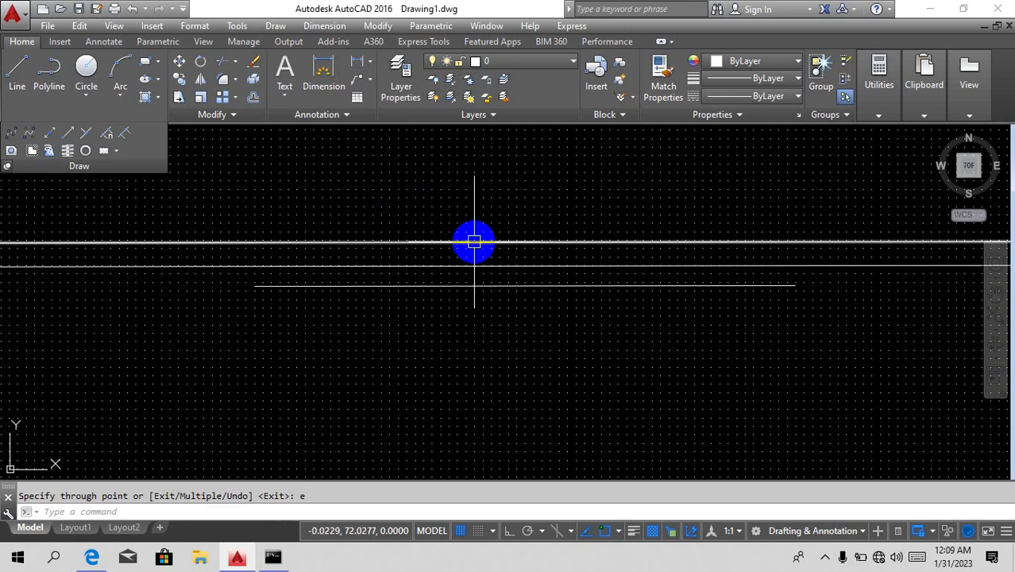
Create a construction line 10 above the upper construction line using the XLINE Offset option.
text(Xl)
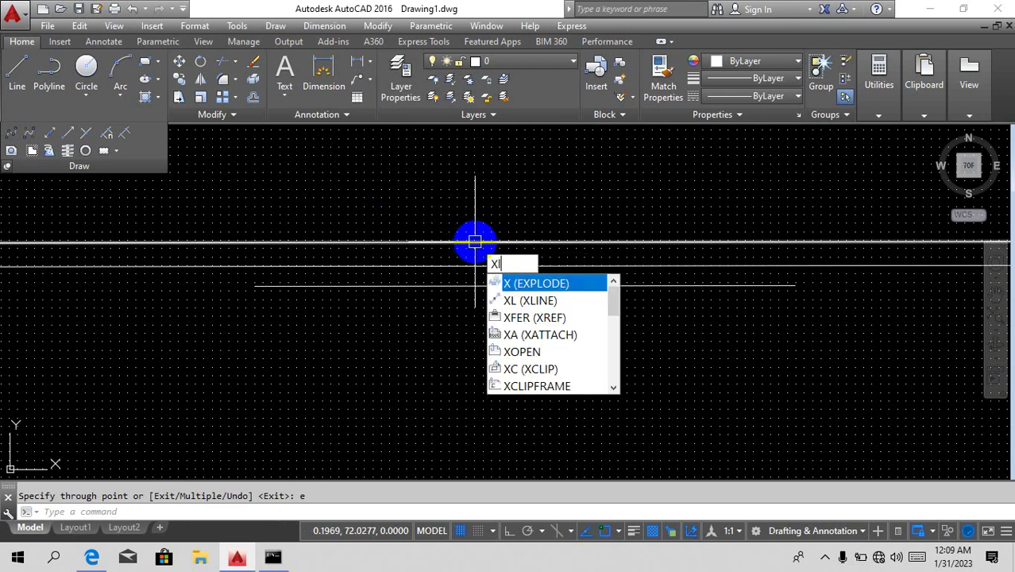
key(Return)
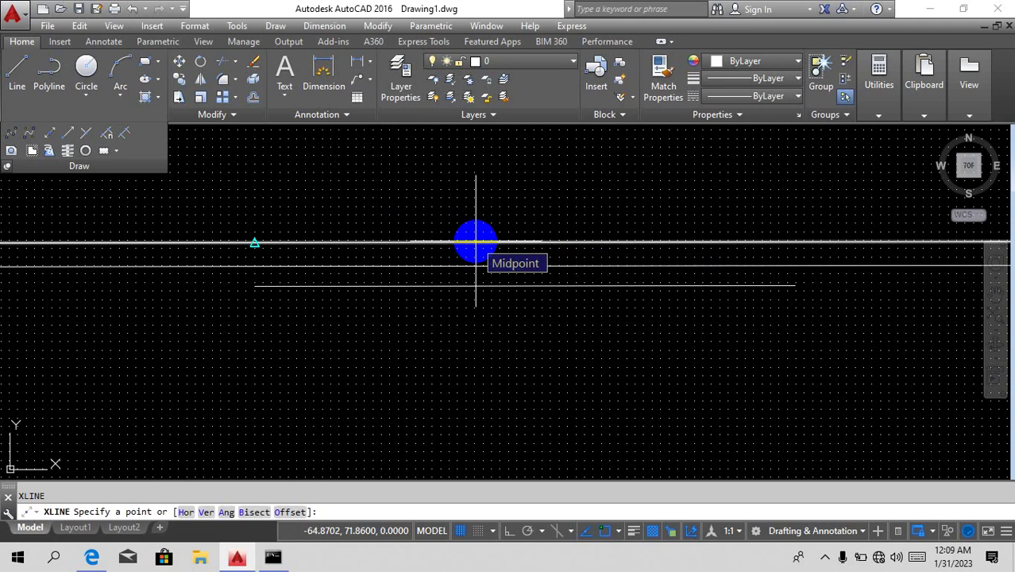
text(o)
key(Return)
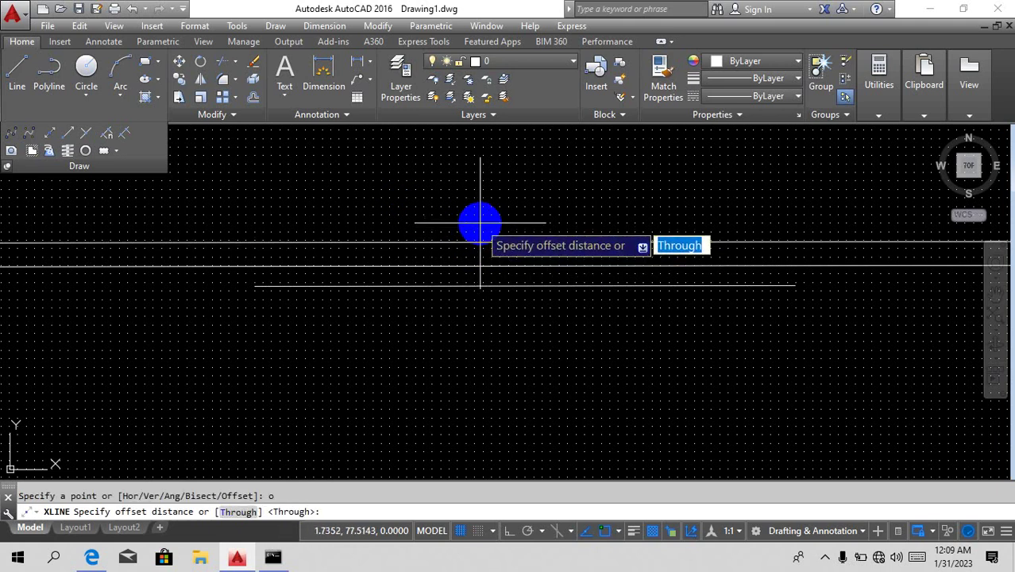
text(10)
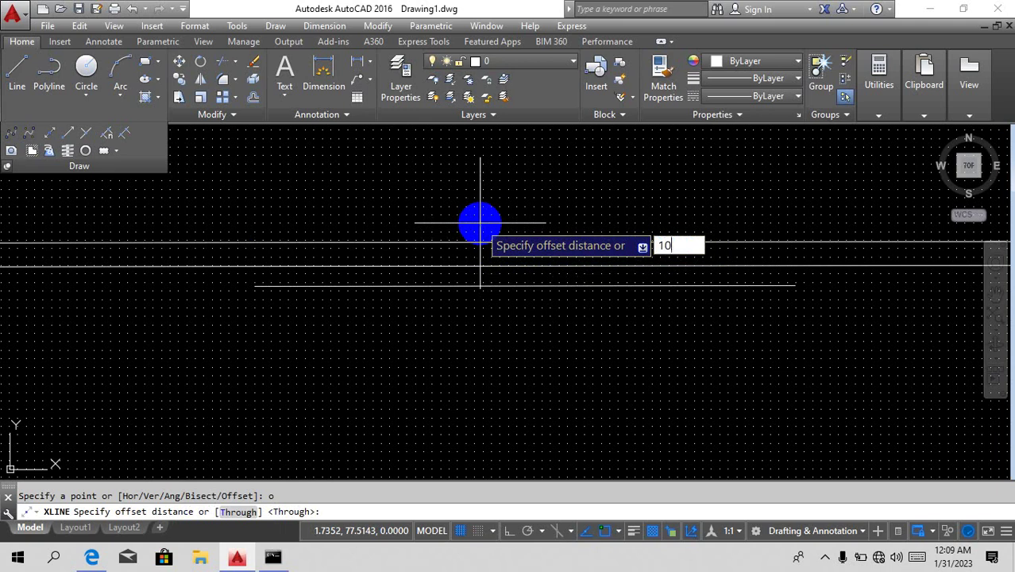
key(Return)
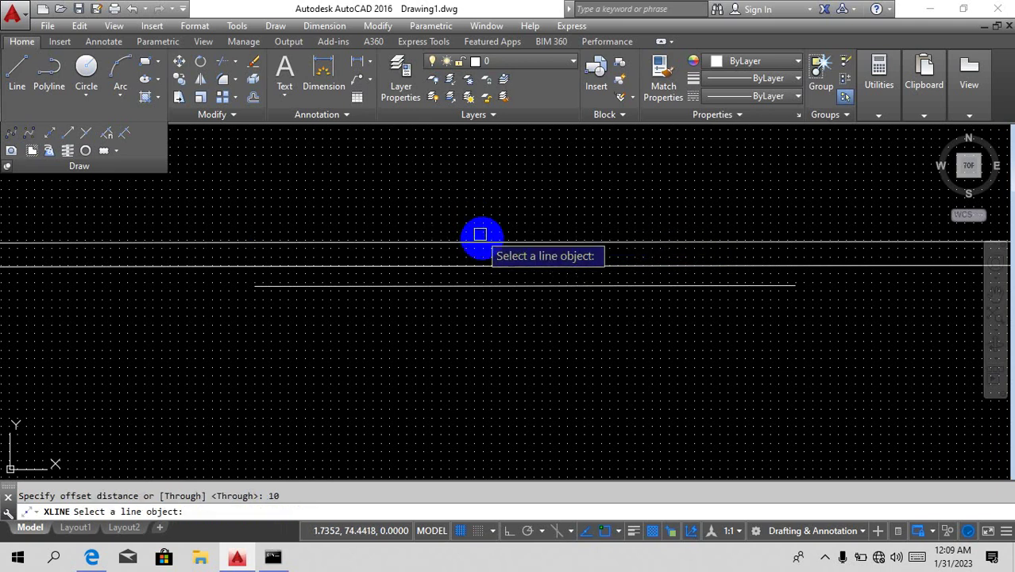
click(485, 241)
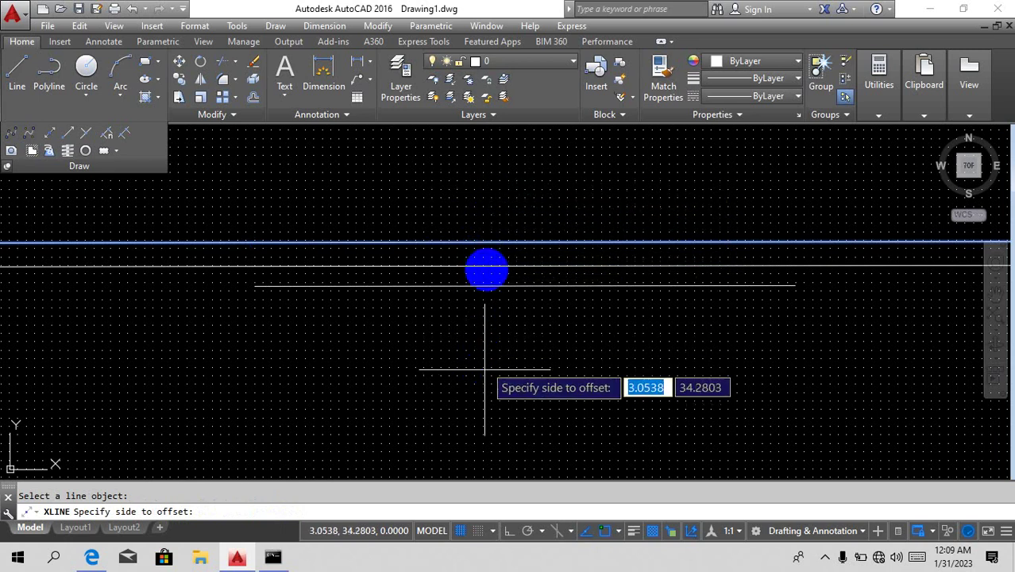
click(514, 174)
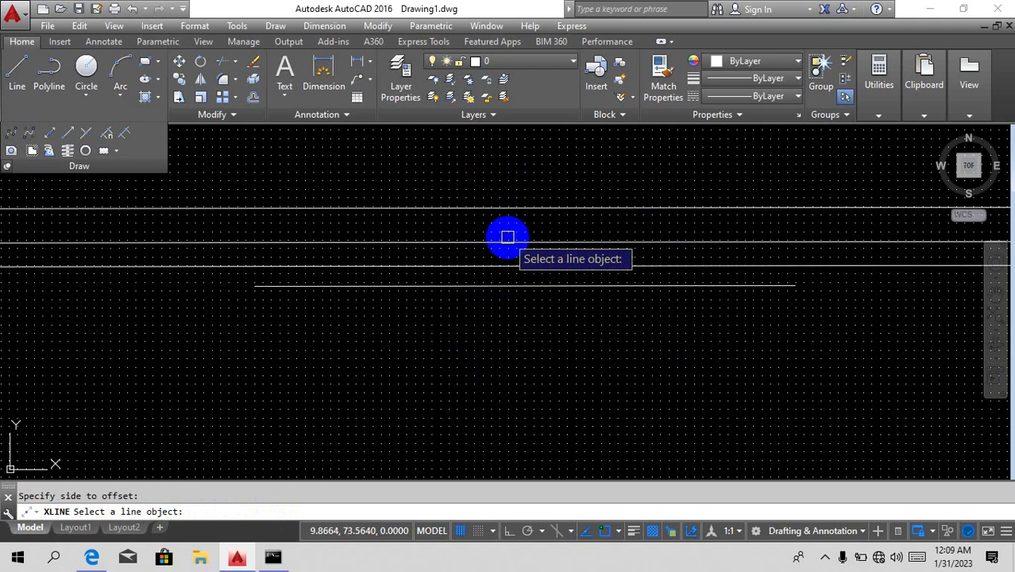
key(Escape)
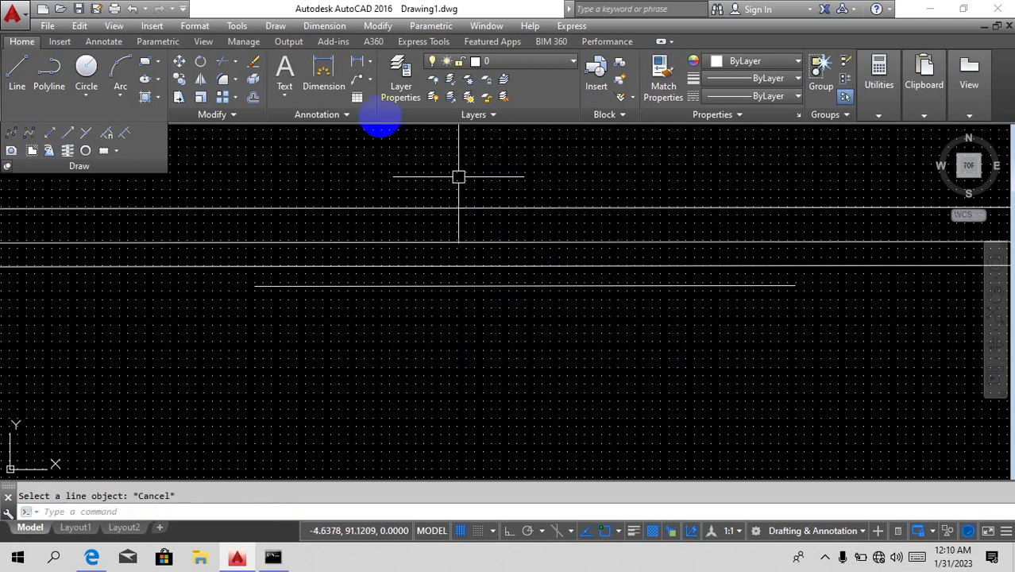
Add a linear dimension for the vertical spacing between the two uppermost construction lines.
click(327, 27)
click(338, 67)
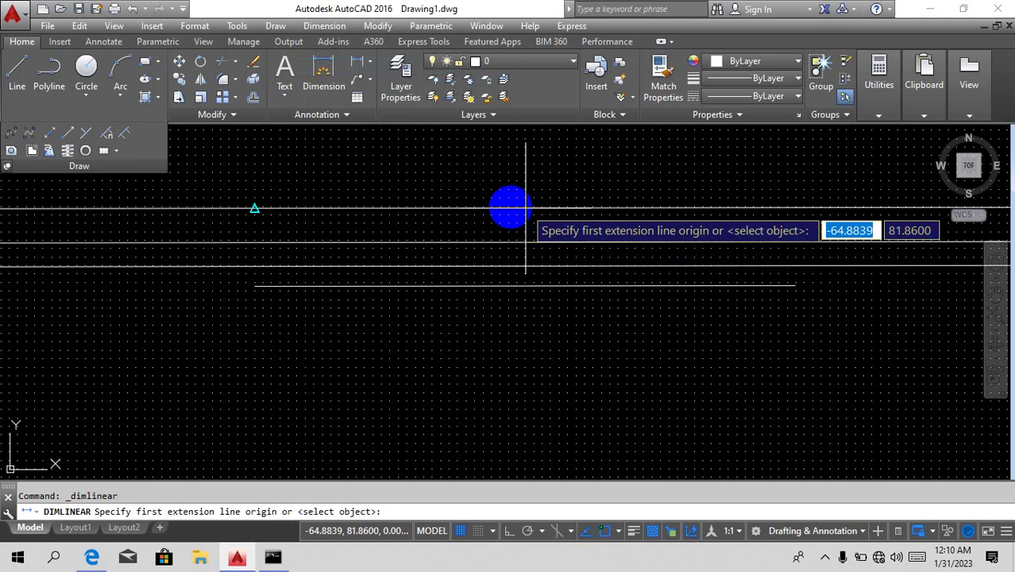
click(261, 208)
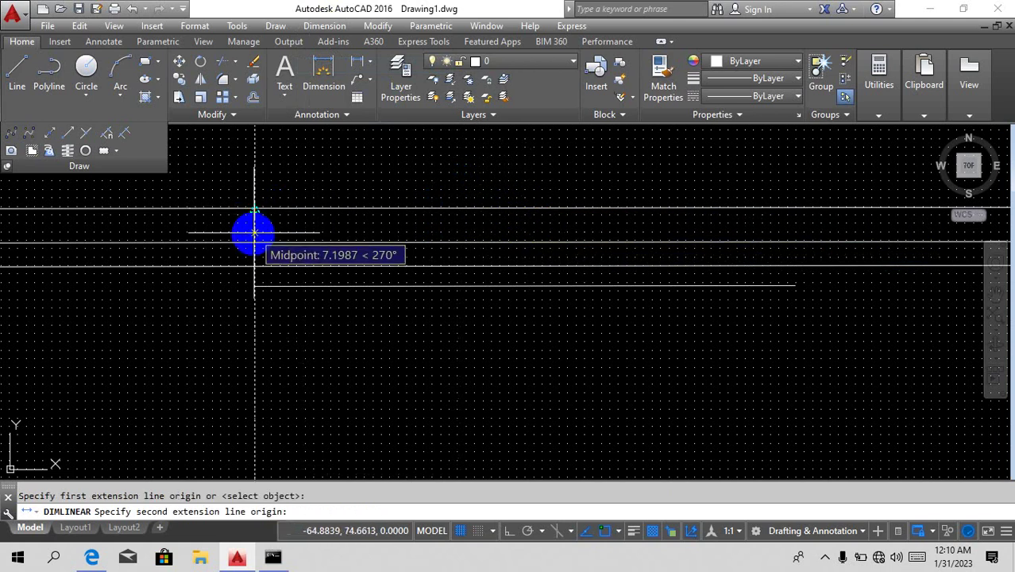
click(255, 243)
scroll(262, 239, up, 5)
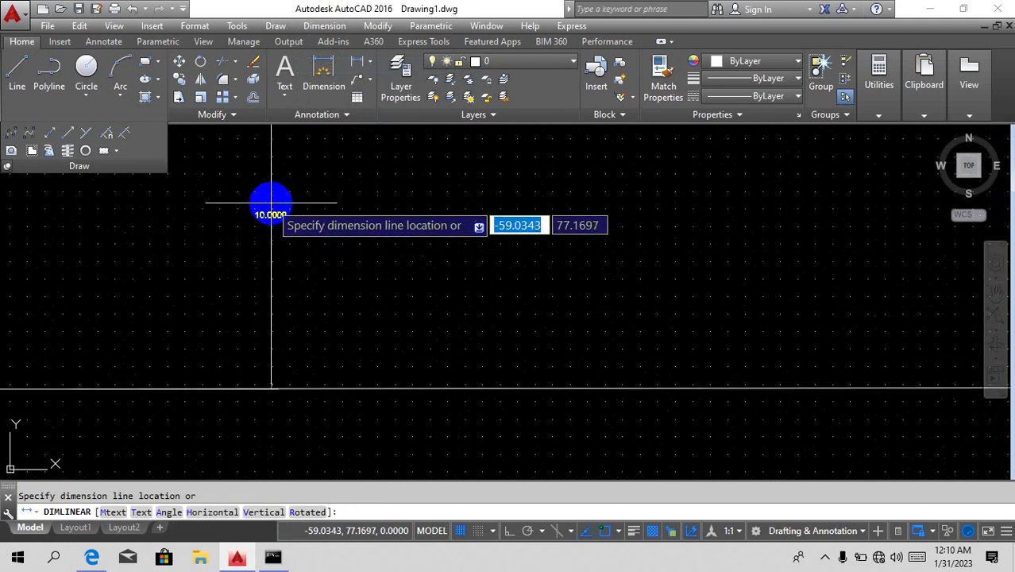
click(274, 200)
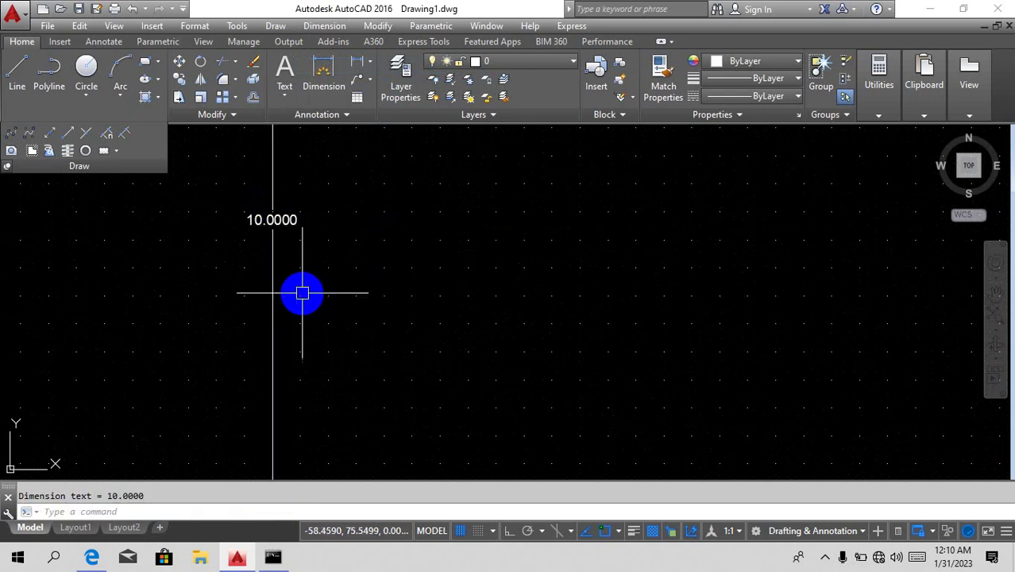
scroll(299, 292, down, 5)
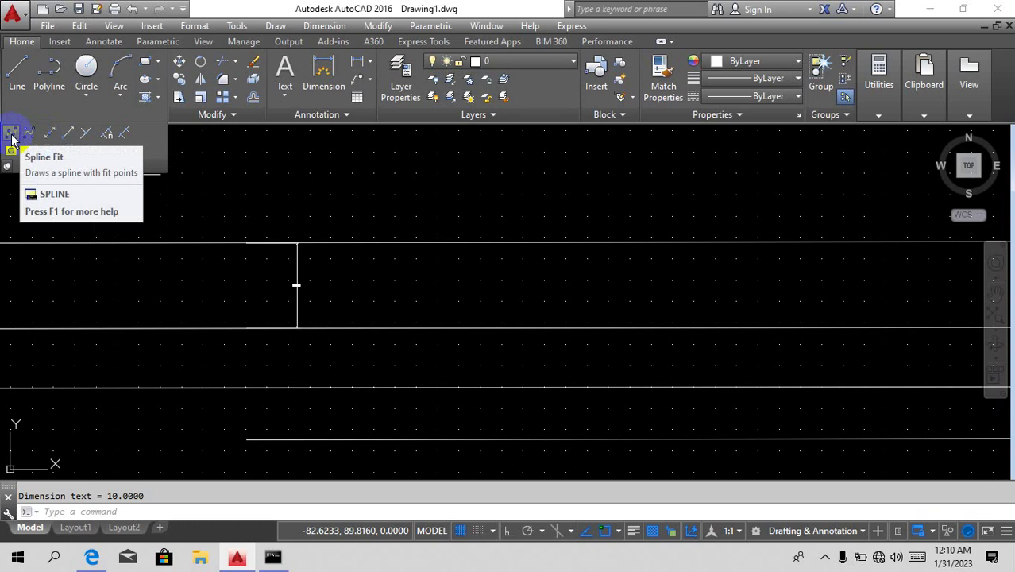
Erase all objects in the drawing, including the line, the construction lines and the dimension.
scroll(272, 200, down, 5)
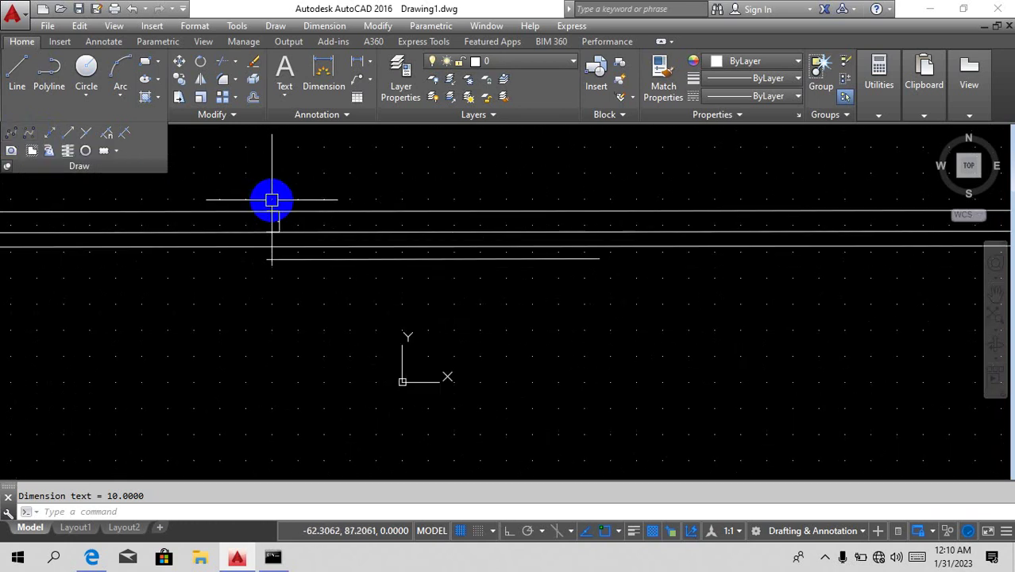
key(ctrl+a)
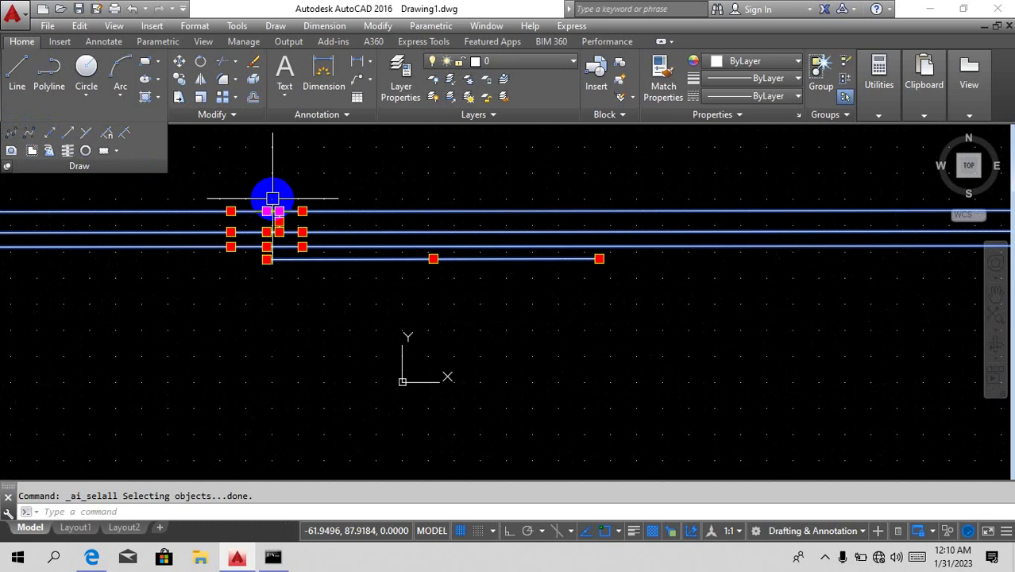
text(e)
key(Return)
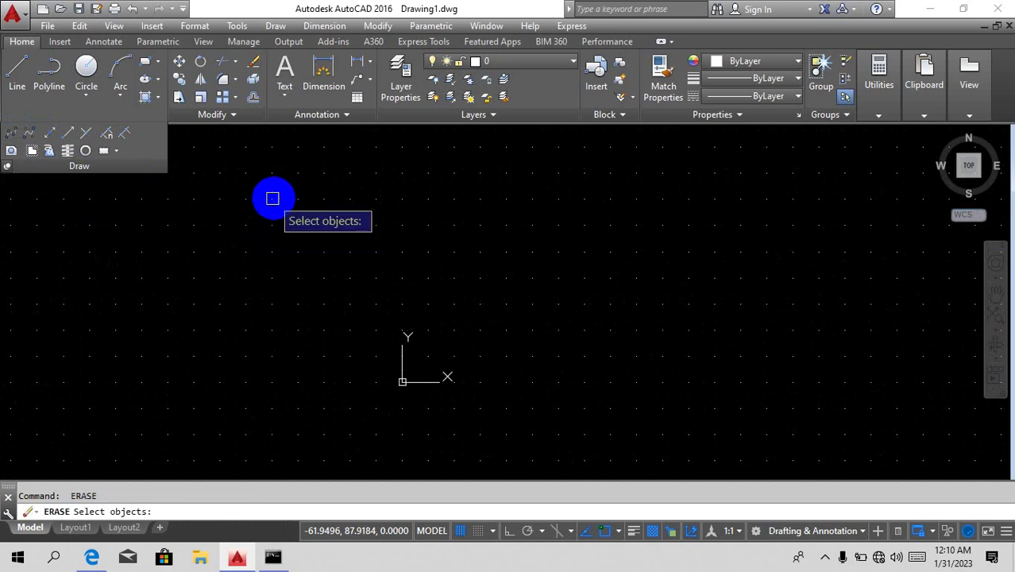
key(Escape)
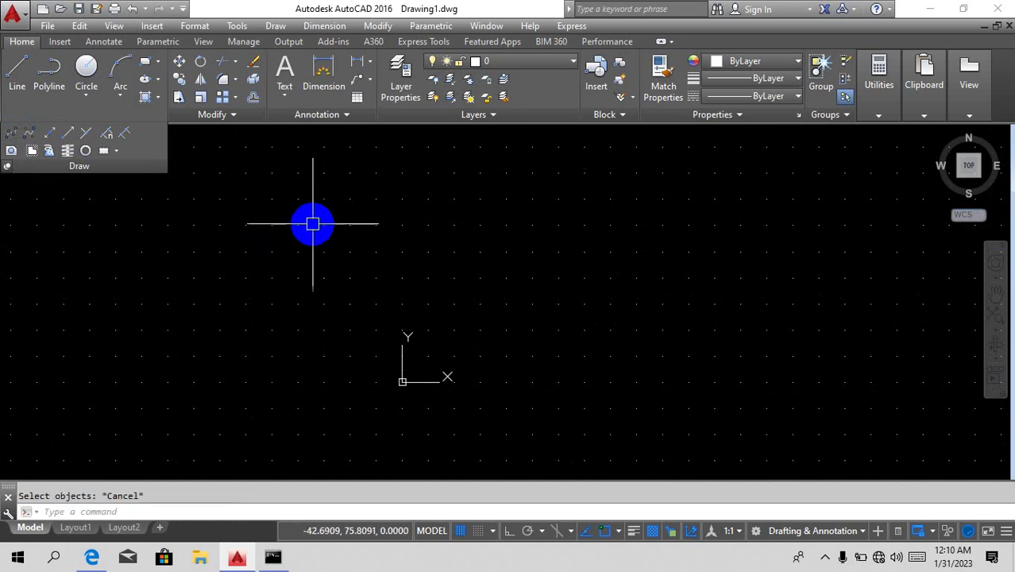
click(10, 134)
click(259, 323)
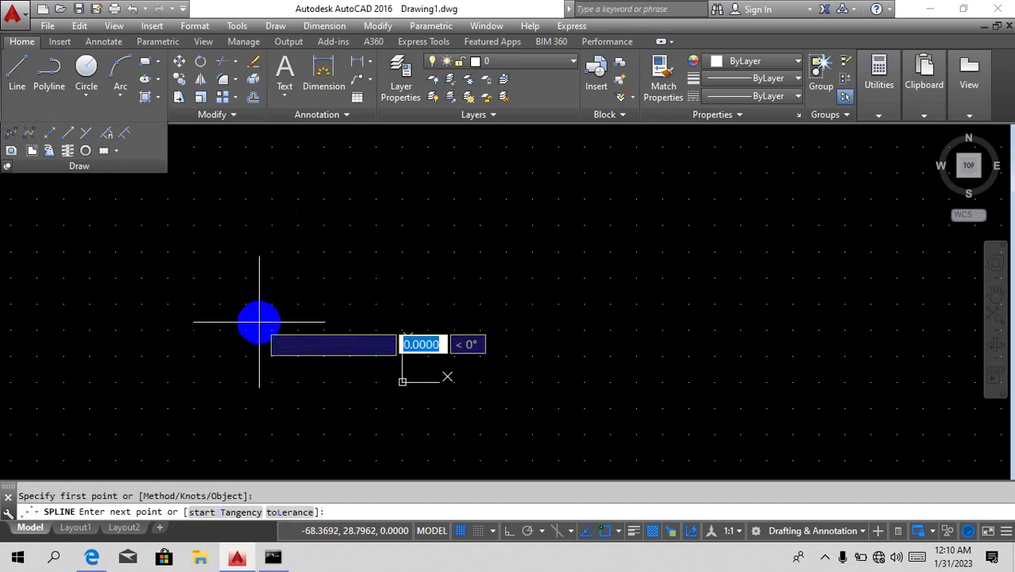
click(357, 232)
click(507, 316)
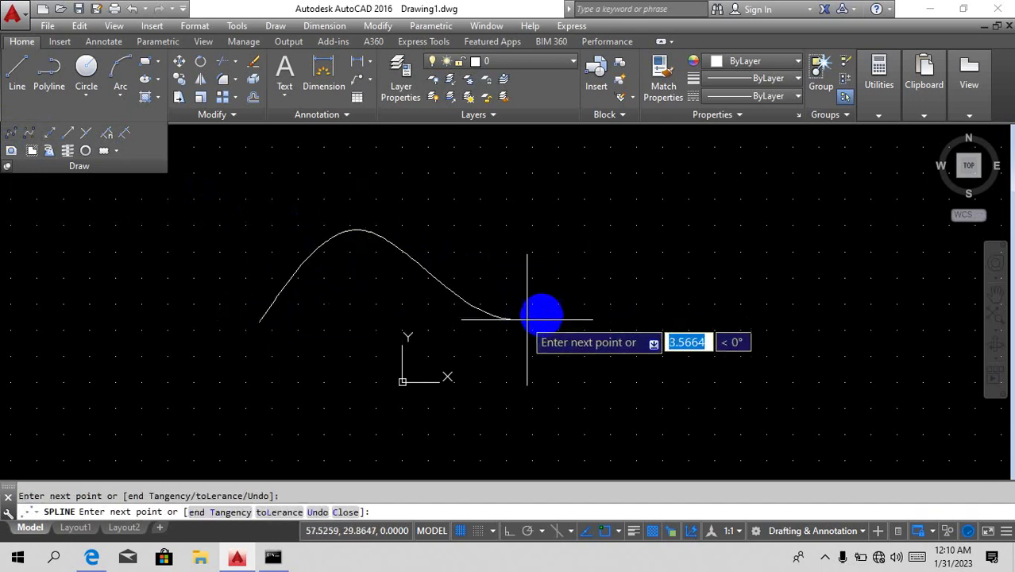
click(610, 251)
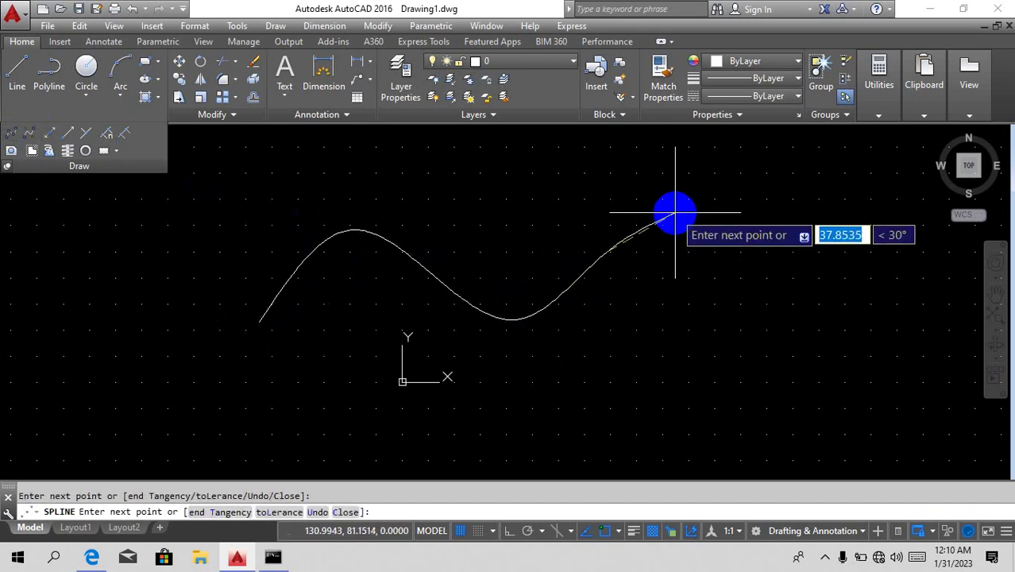
key(Escape)
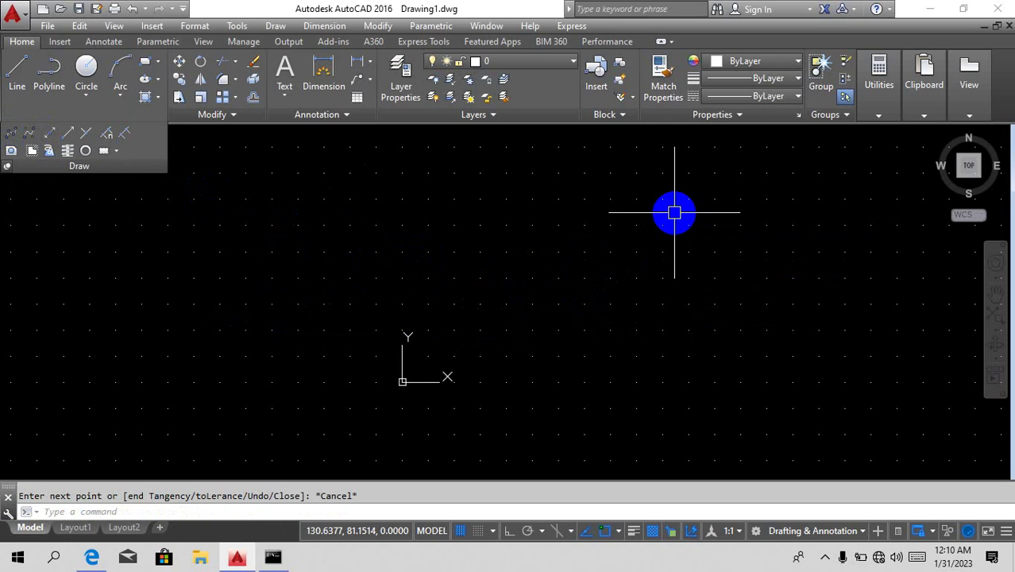
Draw a wave-shaped spline through four fit points, alternating low and high across the drawing area above the origin.
click(12, 132)
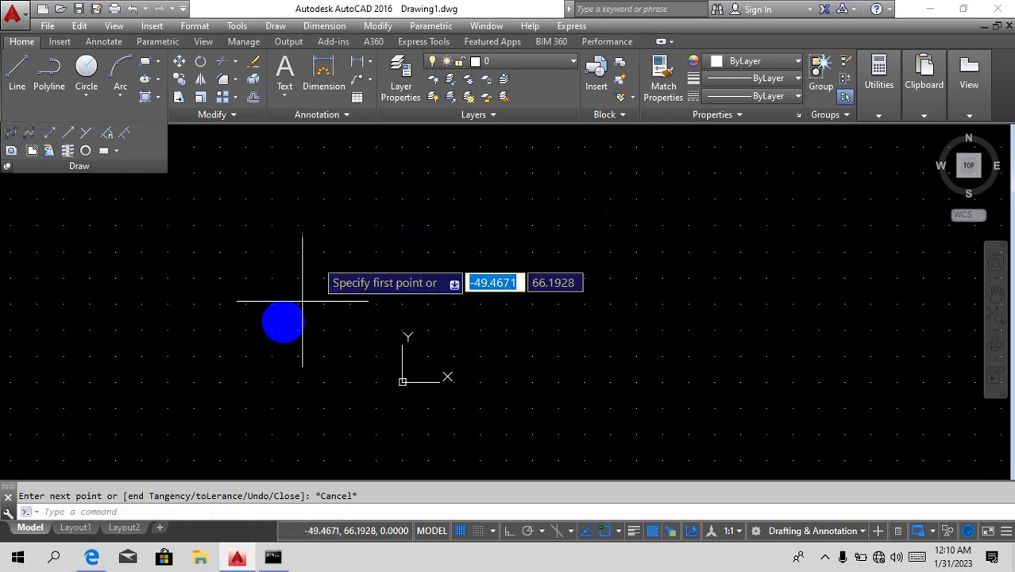
click(278, 336)
click(395, 222)
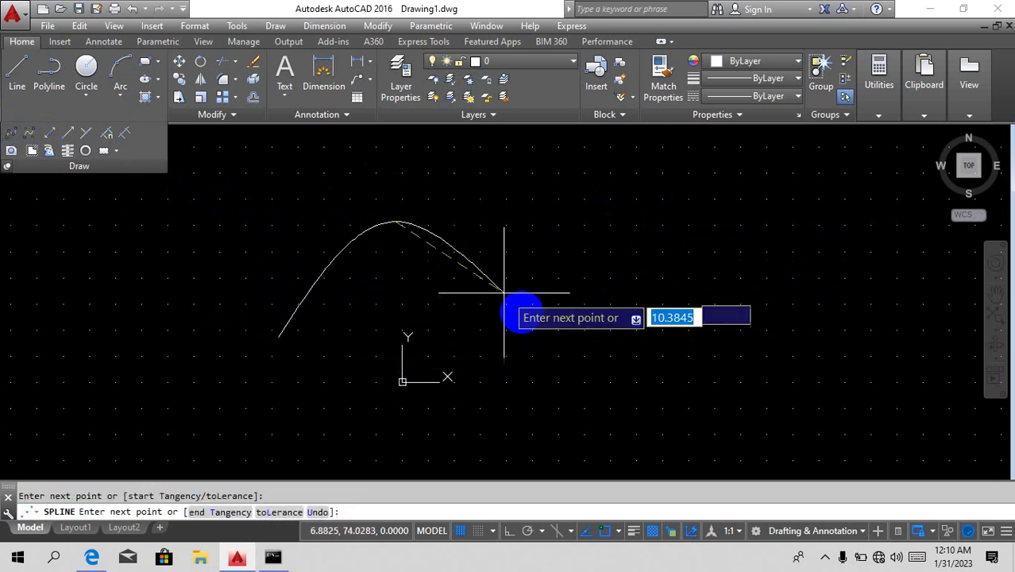
click(564, 344)
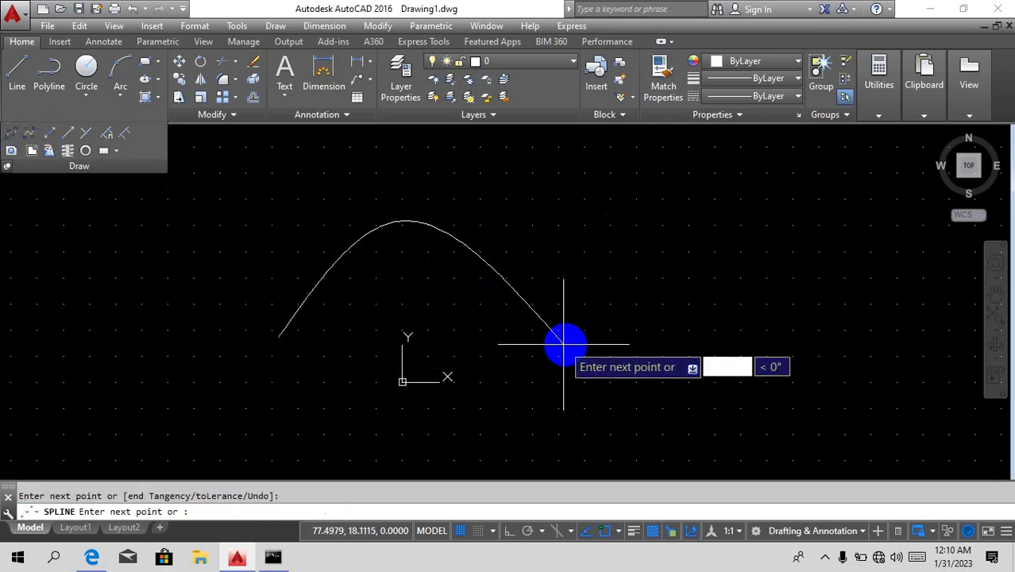
click(626, 273)
key(Return)
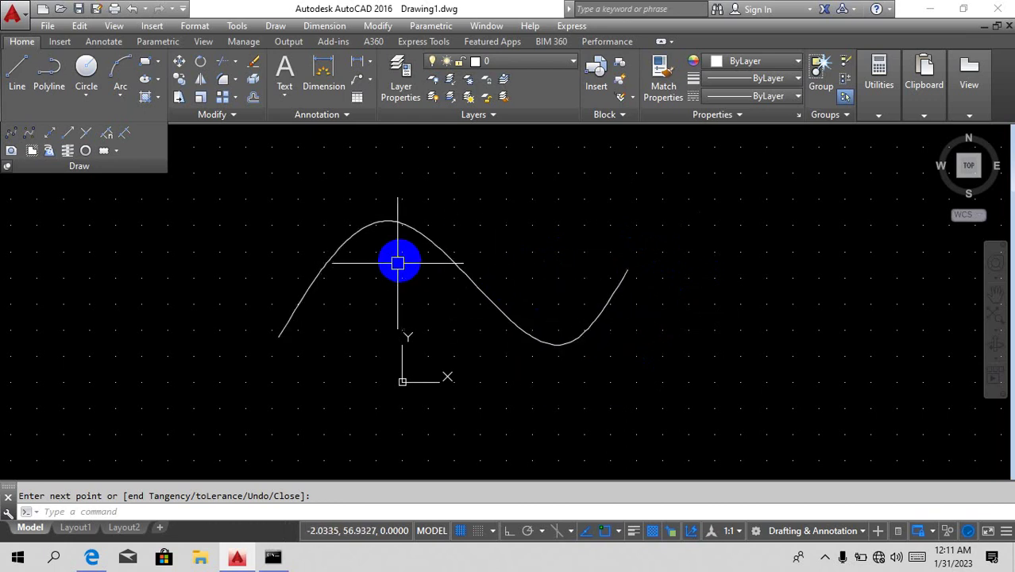
Draw a second spline from four control vertices, placed in a zigzag below the fit-point spline.
scroll(421, 240, down, 2)
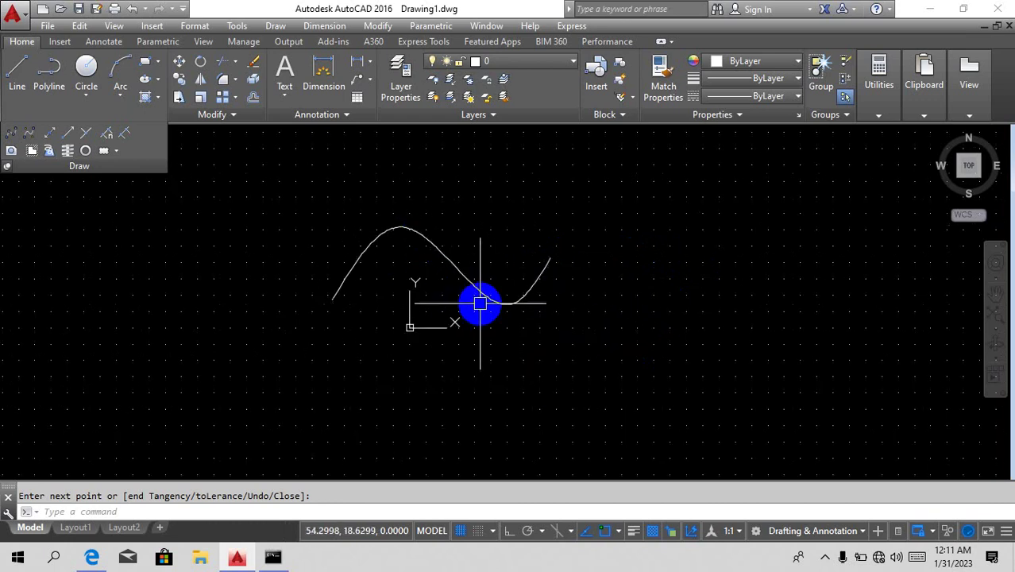
scroll(481, 309, up, 2)
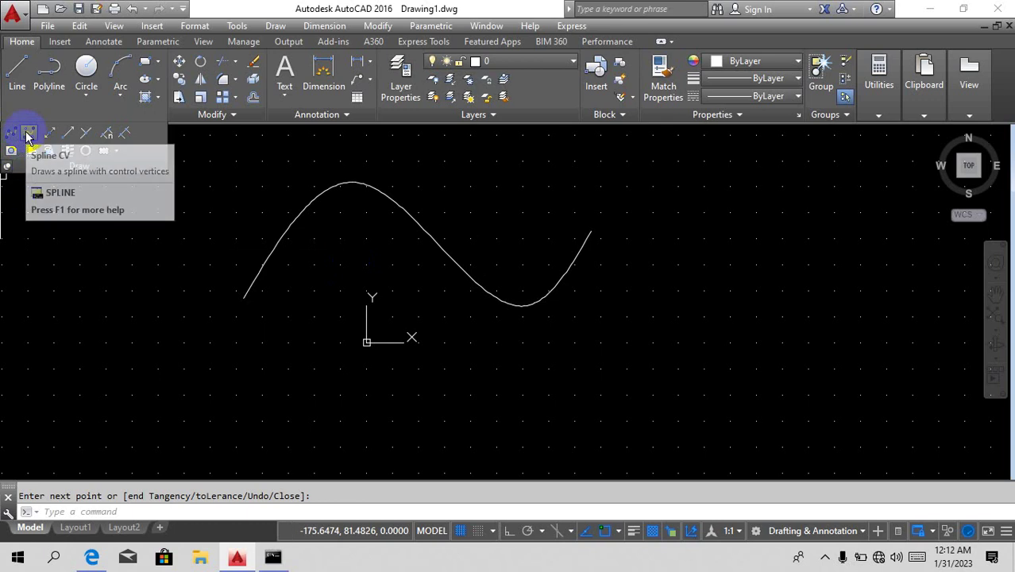
click(28, 133)
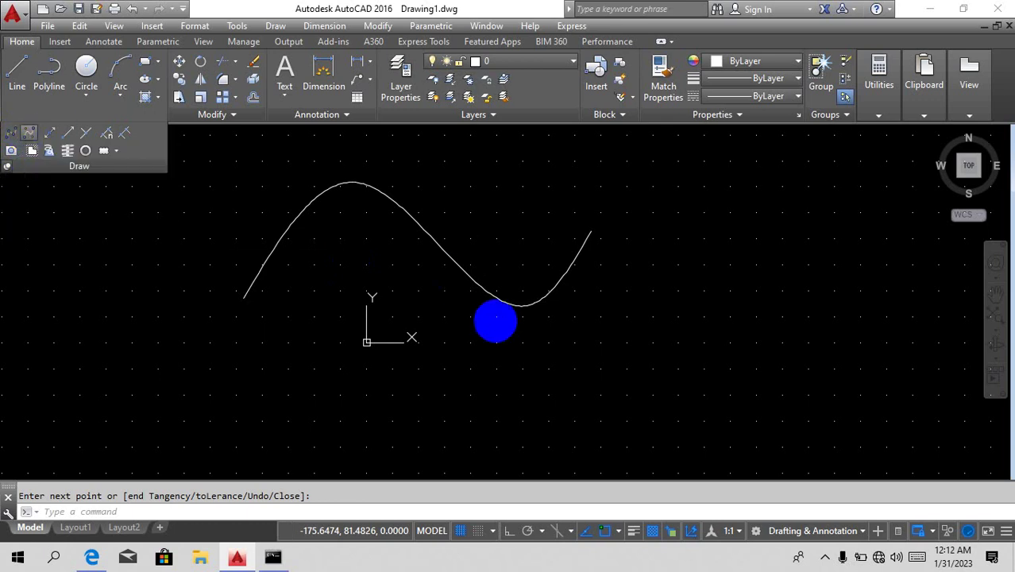
click(251, 395)
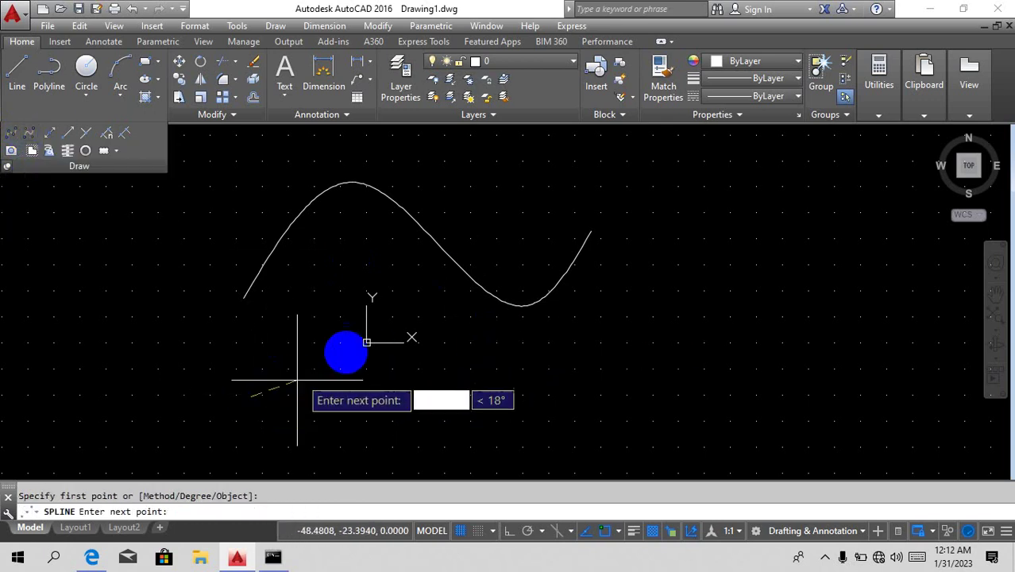
click(361, 304)
click(520, 392)
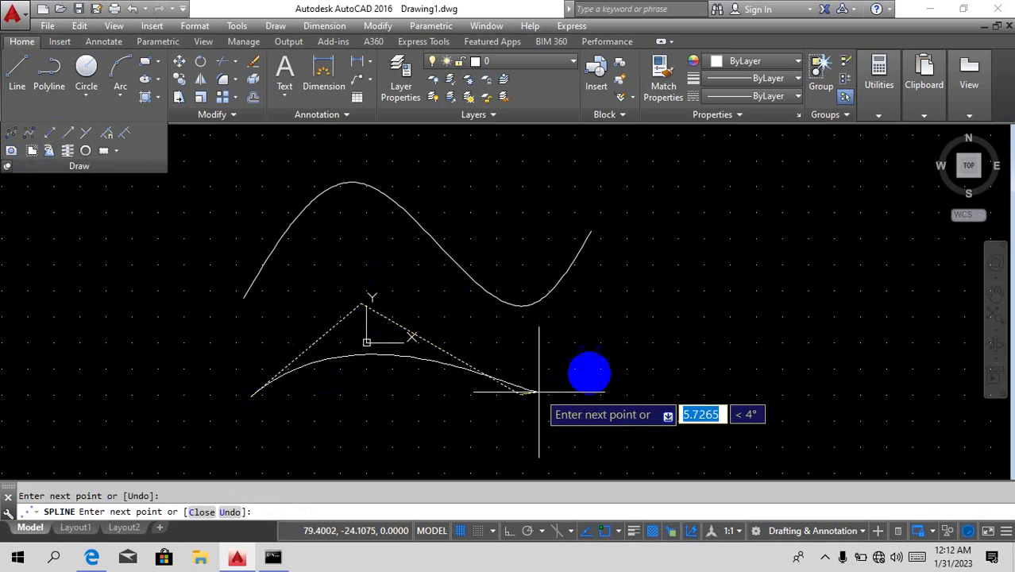
click(633, 319)
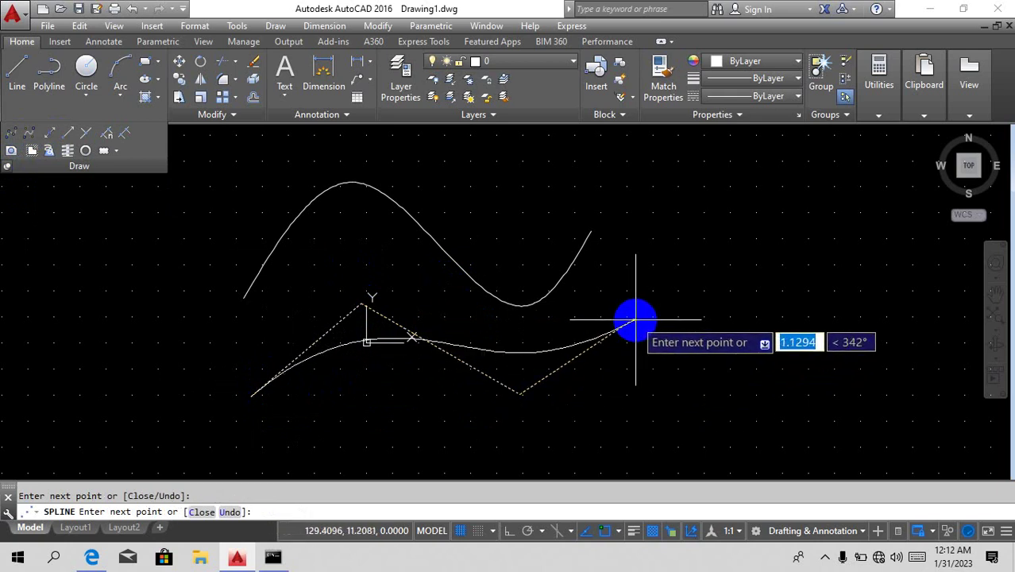
key(Return)
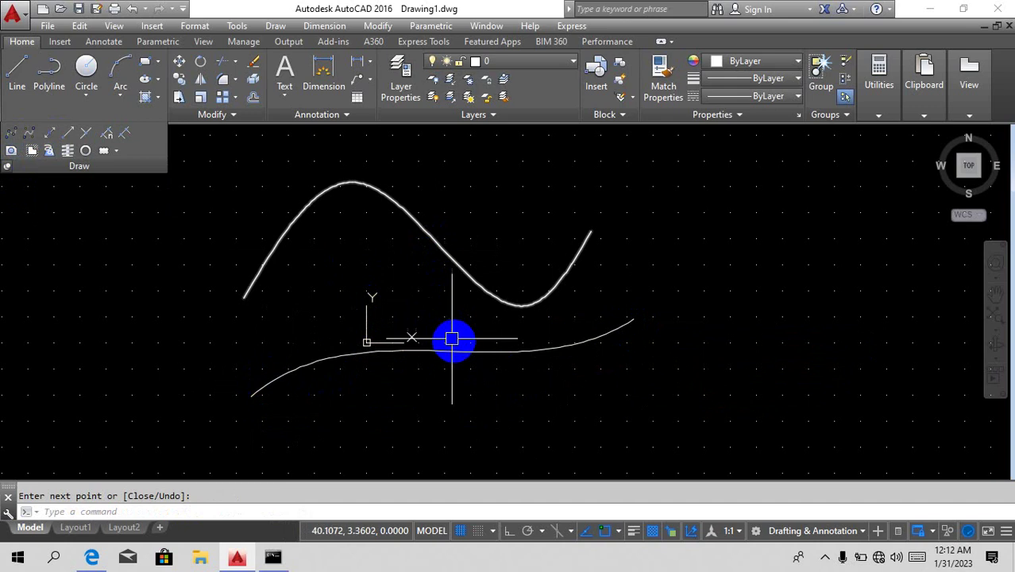
Select both splines and stretch the lower spline's third control vertex further down and slightly to the right.
click(420, 229)
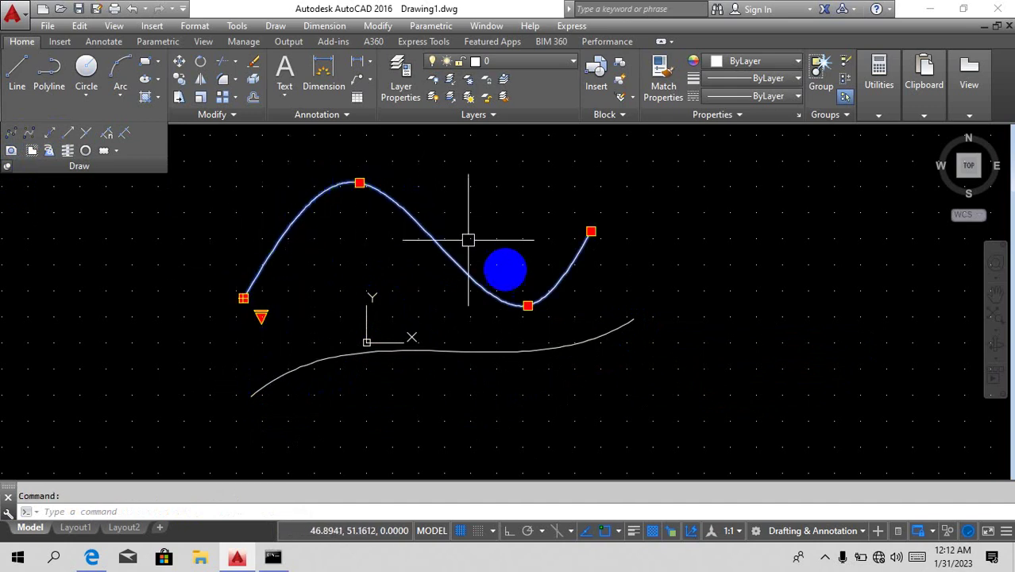
click(500, 352)
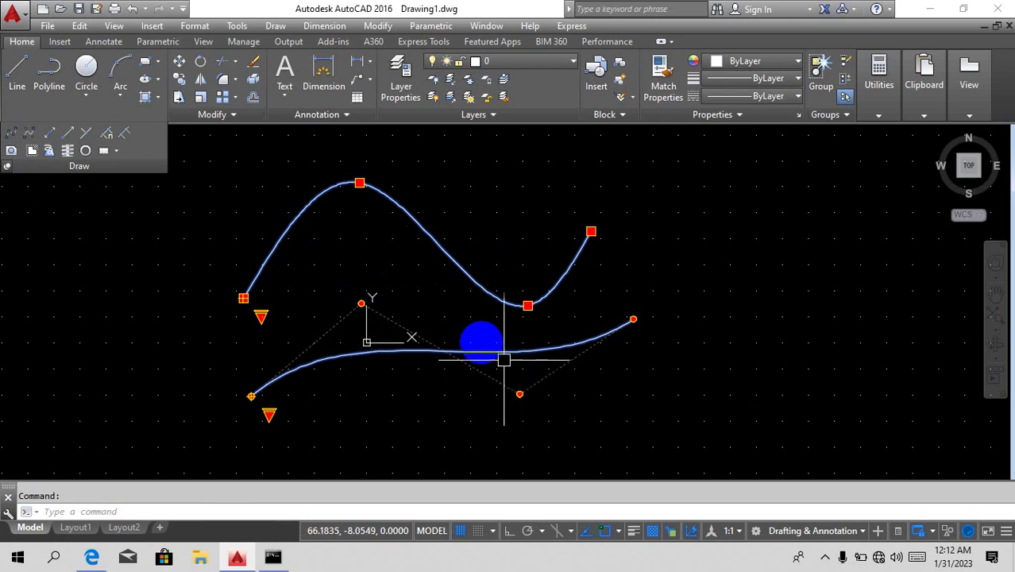
click(519, 394)
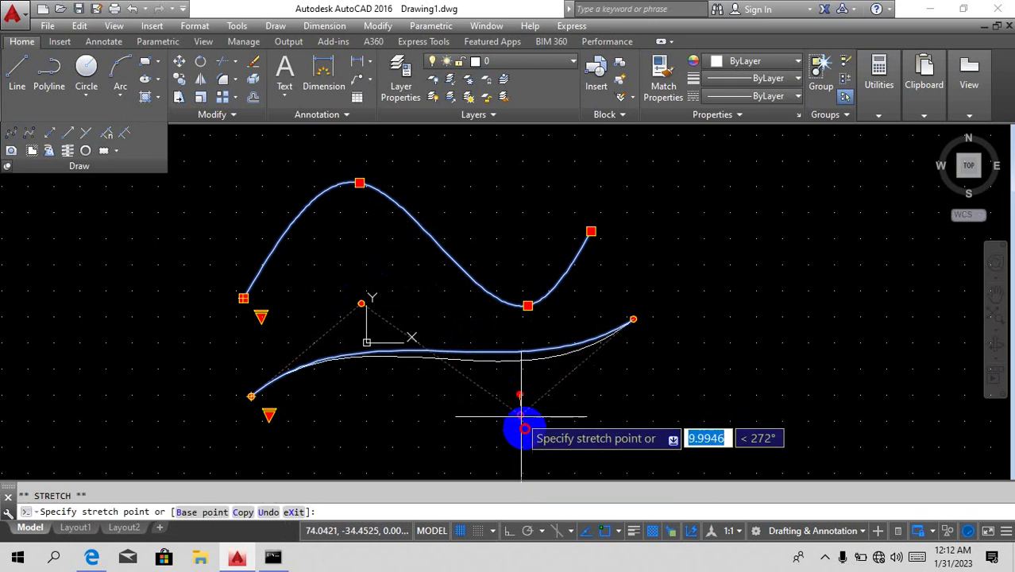
click(552, 457)
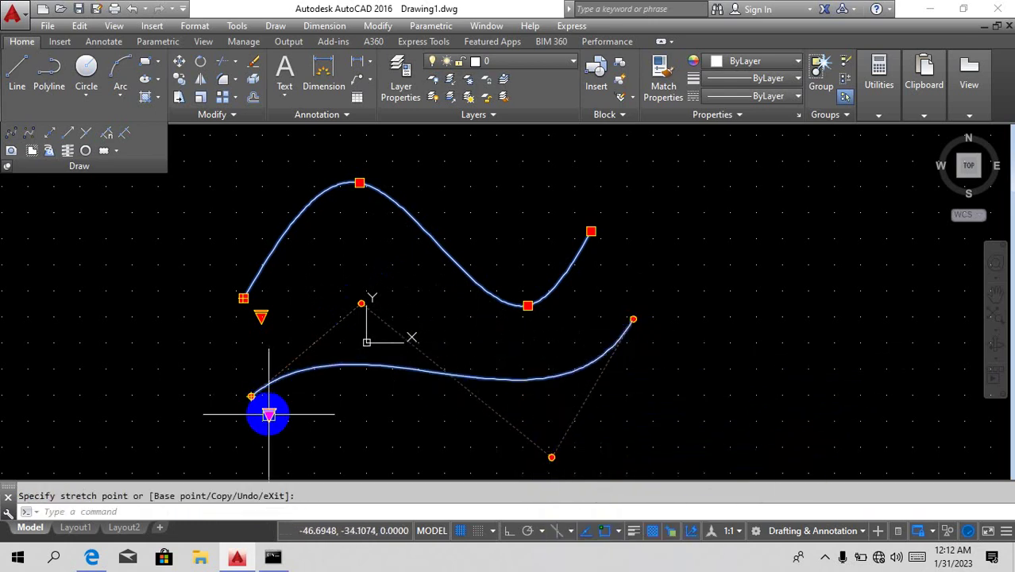
Switch the lower spline to Fit display and back to Control Vertices, and the upper spline to Control Vertices and back to Fit.
mouse_move(268, 413)
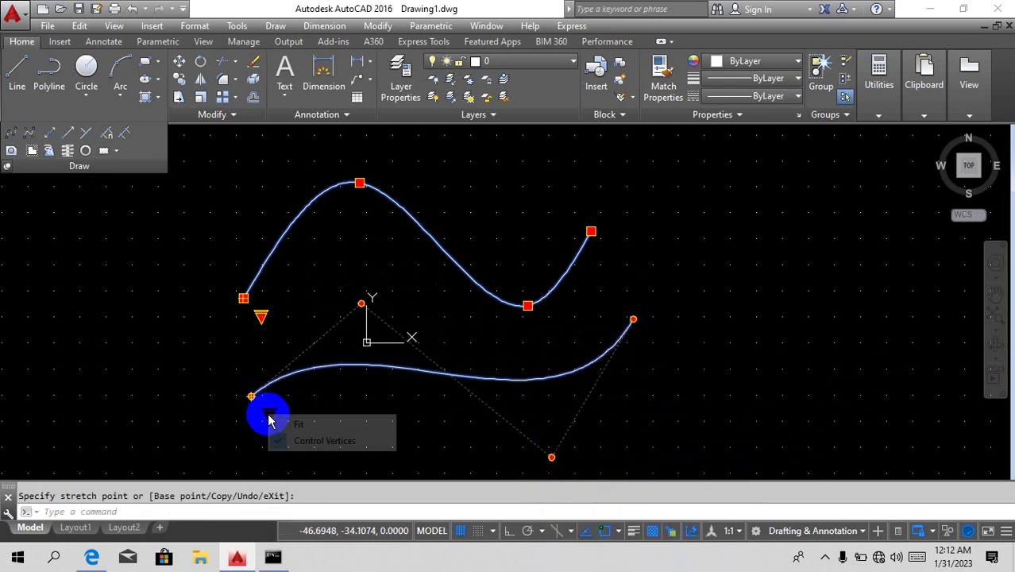
click(314, 429)
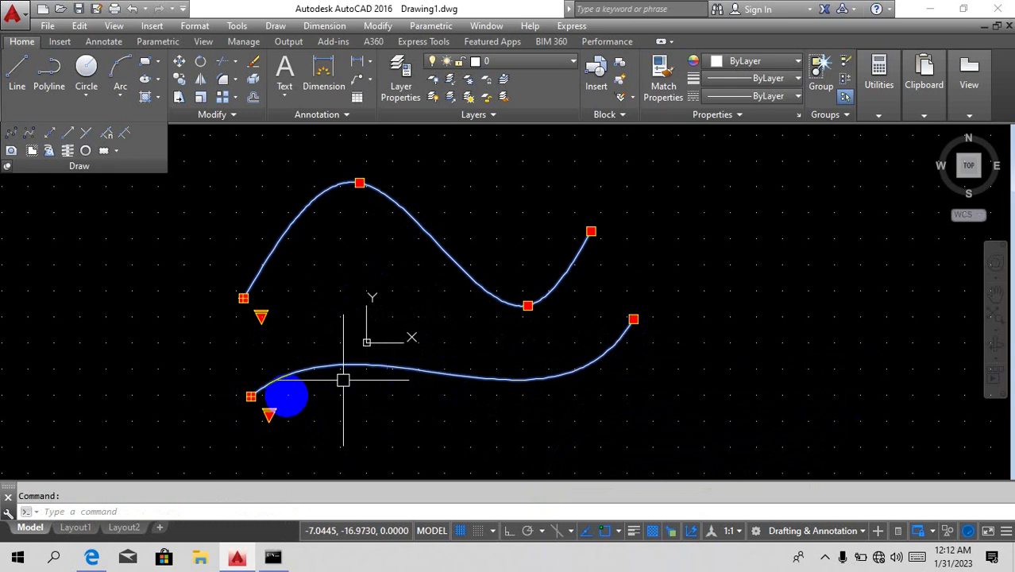
click(269, 415)
click(307, 445)
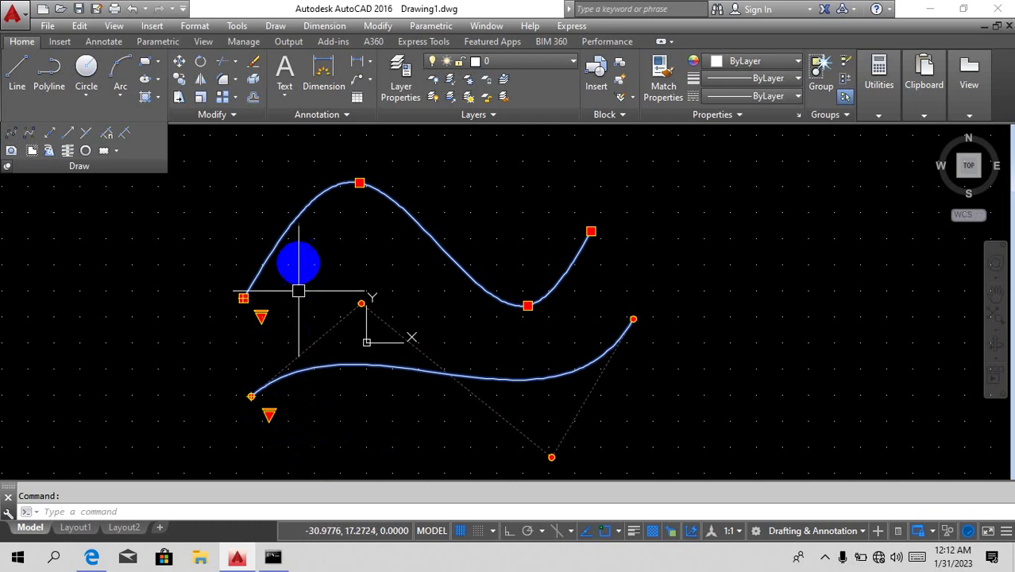
mouse_move(260, 315)
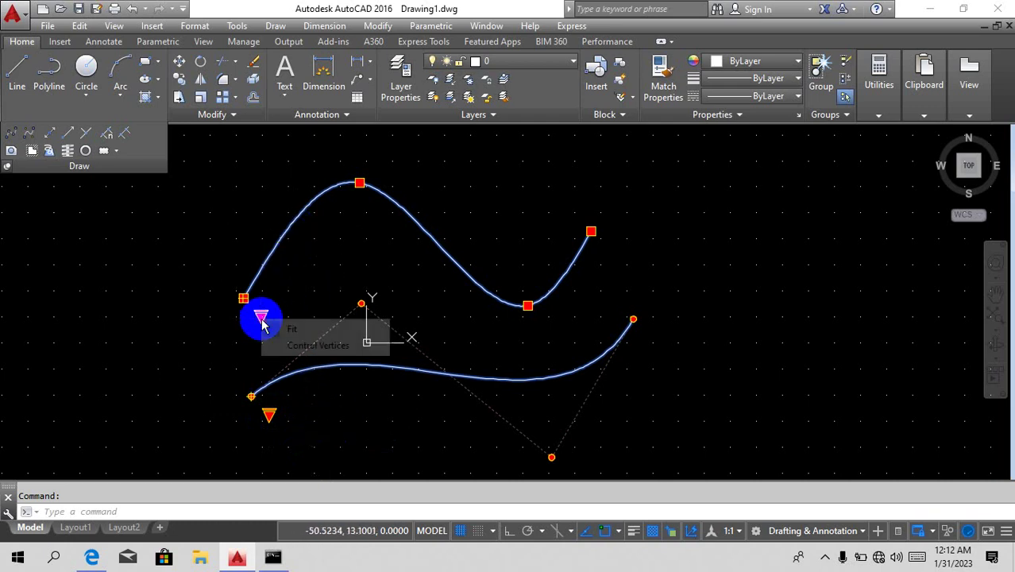
click(301, 347)
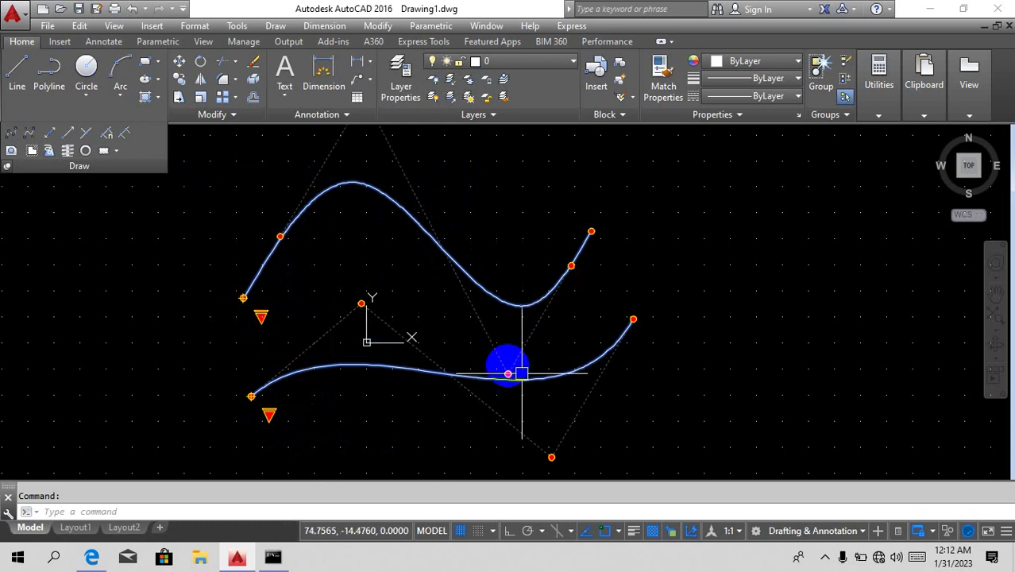
click(270, 324)
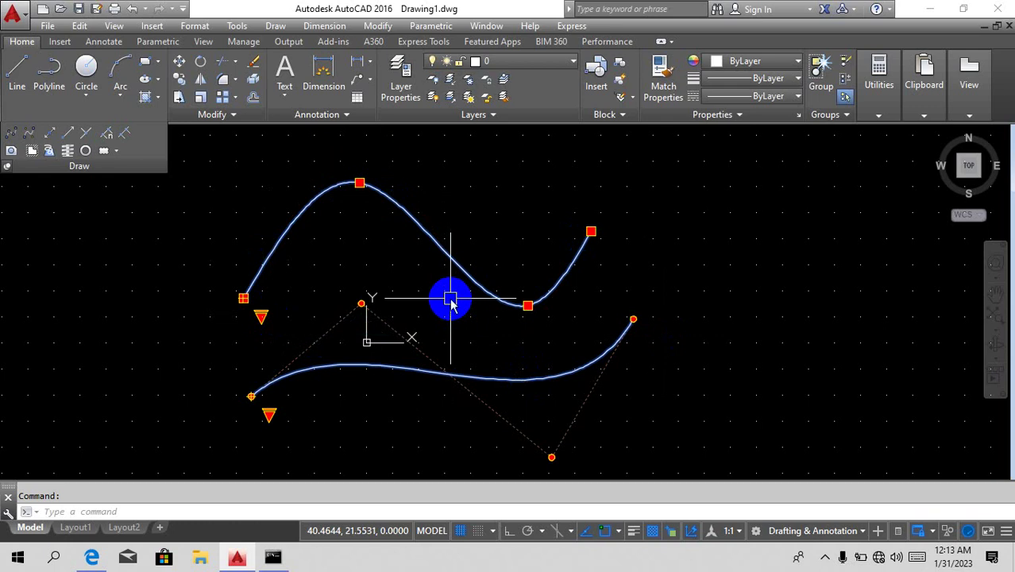
Erase both selected splines from the drawing.
key(Delete)
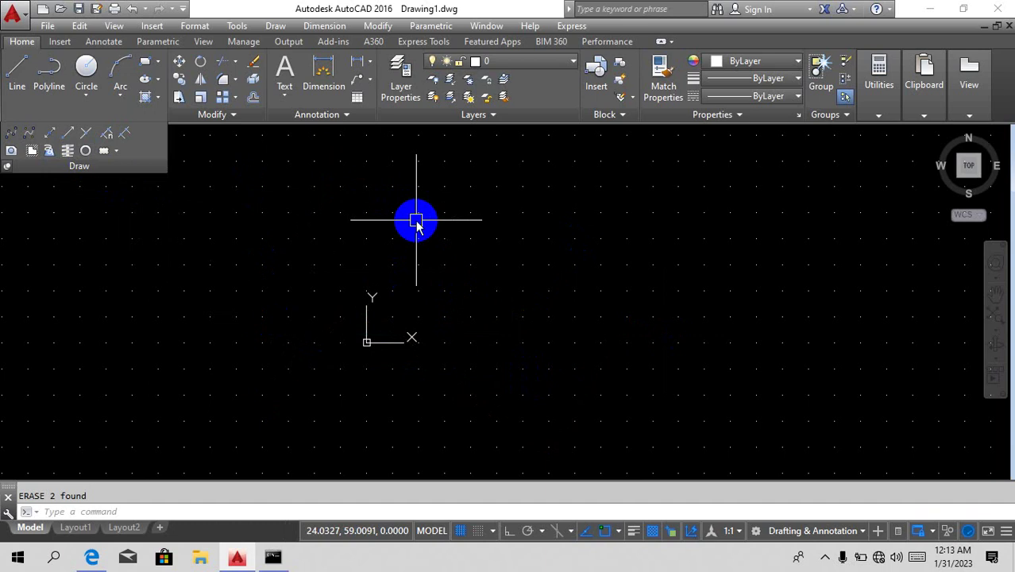
Draw a spline with the SPLINE command's CV method, using seven control vertices that wave to the right and curve back below.
text(SPL)
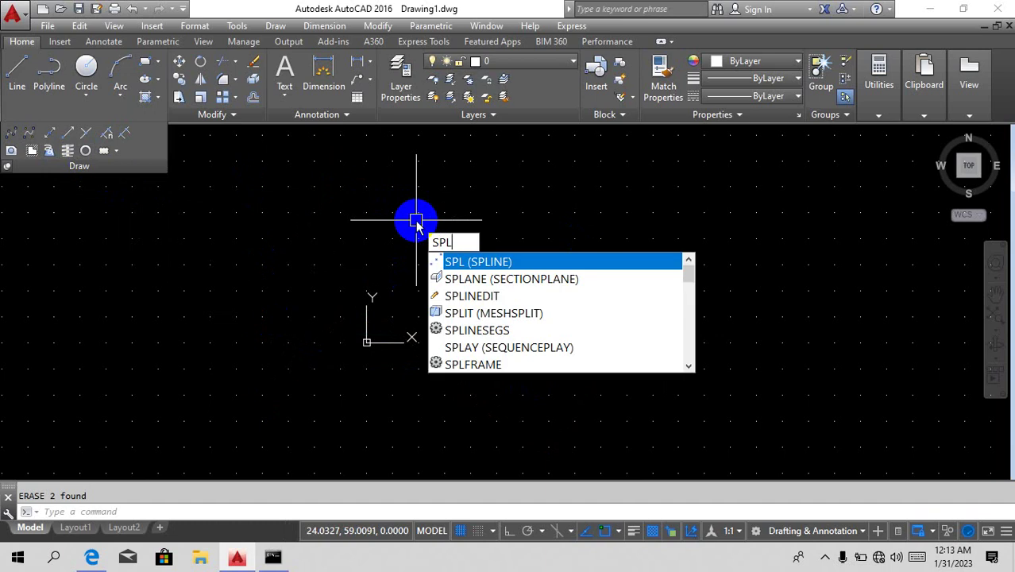
key(Return)
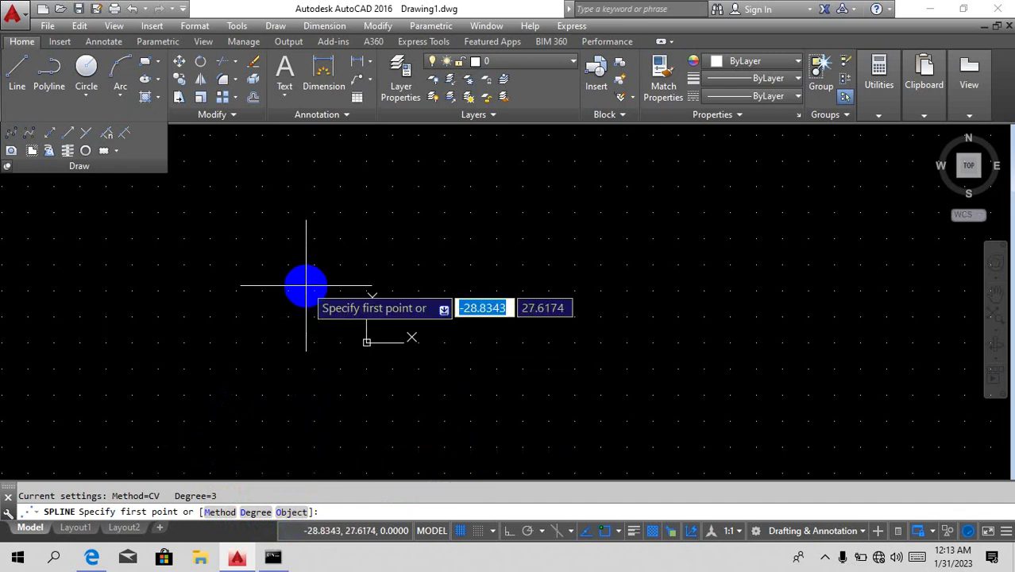
text(m)
key(Return)
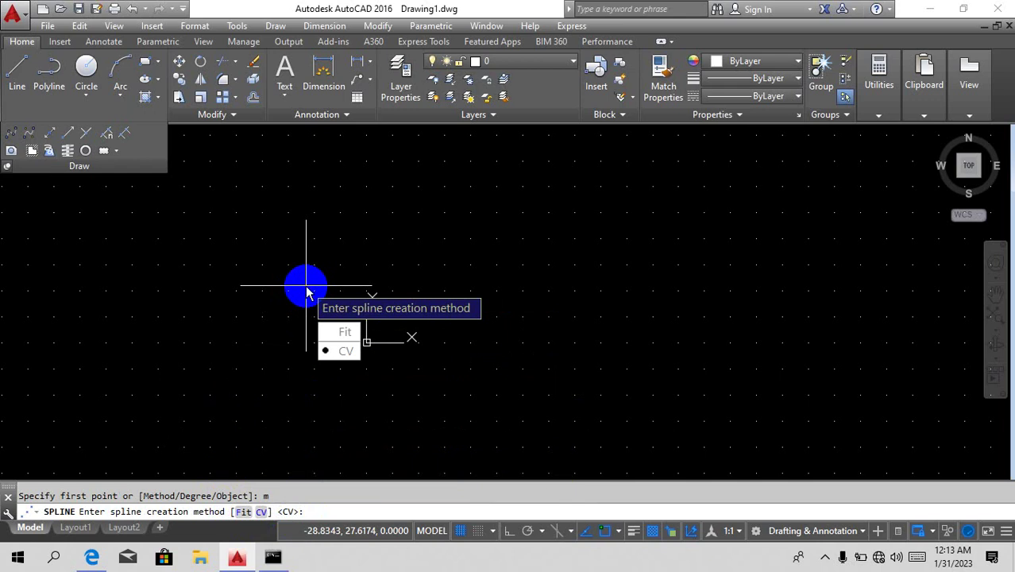
click(346, 351)
click(271, 272)
click(397, 159)
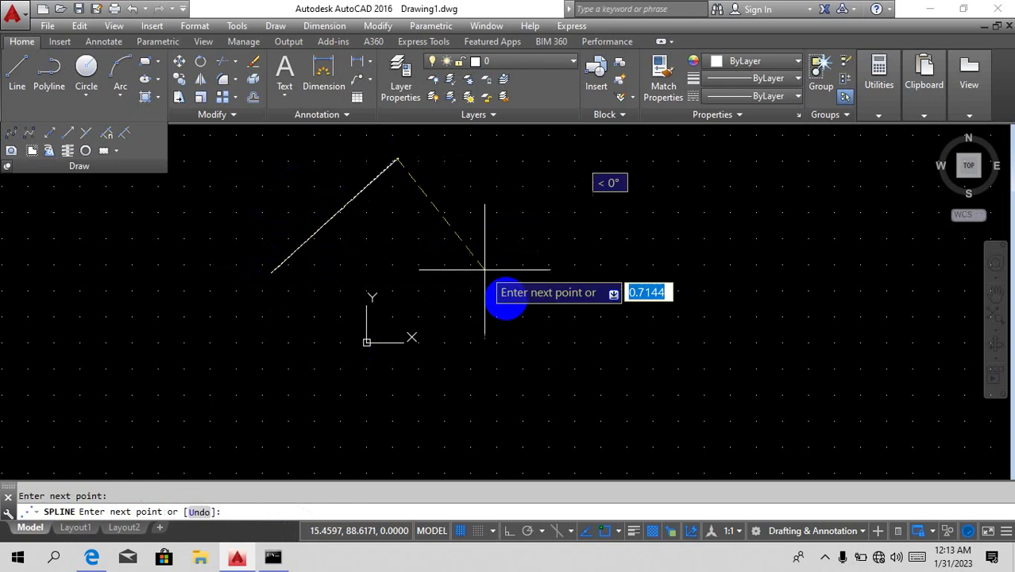
click(528, 314)
click(640, 209)
click(812, 194)
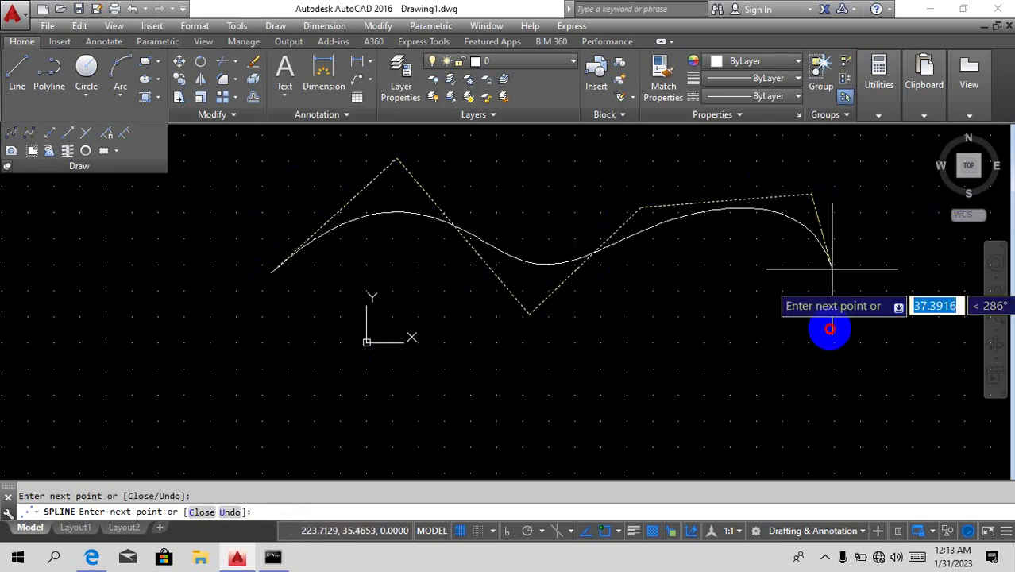
click(831, 326)
click(572, 401)
key(Return)
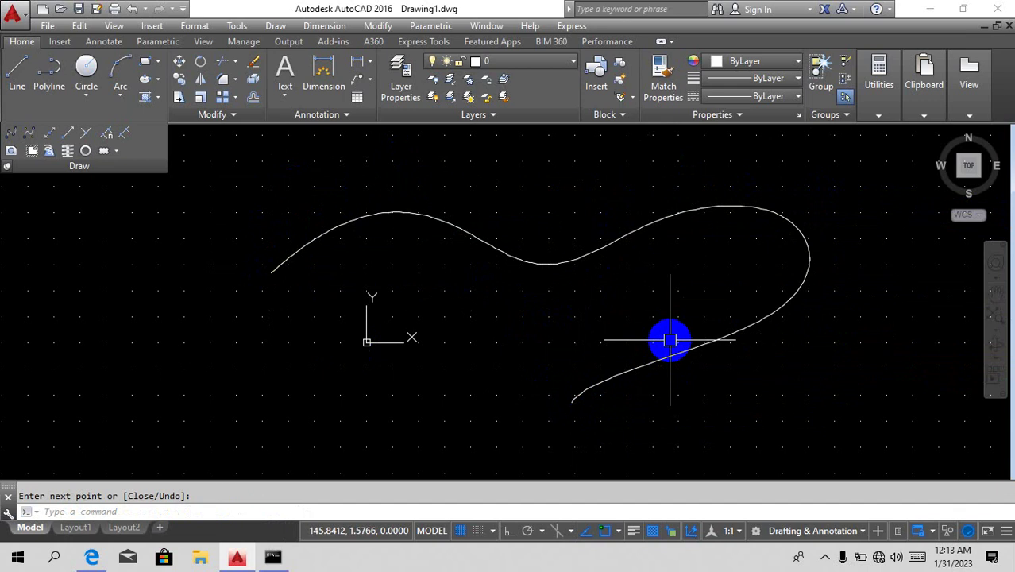
Draw a spline with the SPLINE command's Fit method, using seven fit points that zigzag up and down across the existing CV spline.
text(SPL)
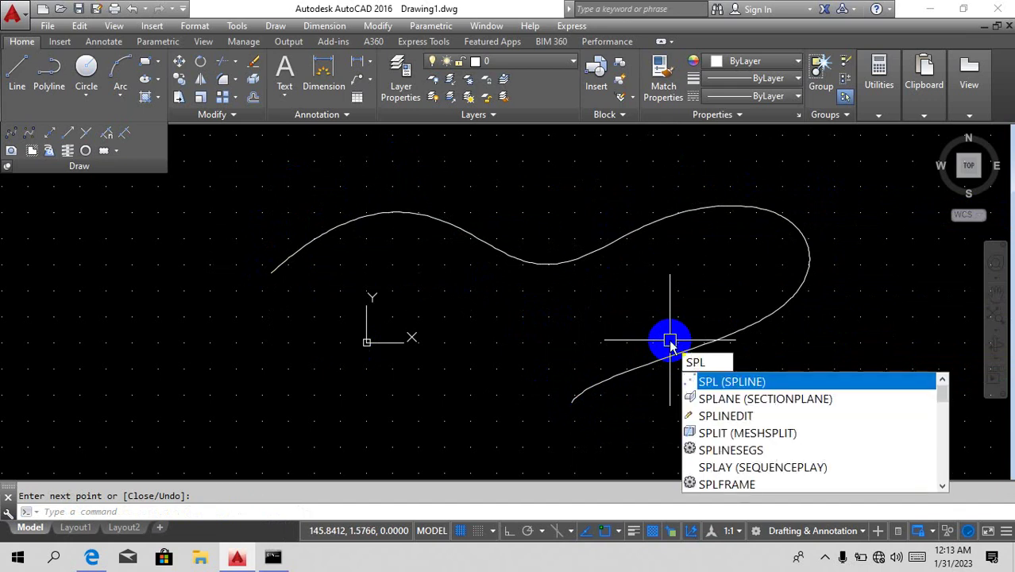
key(Return)
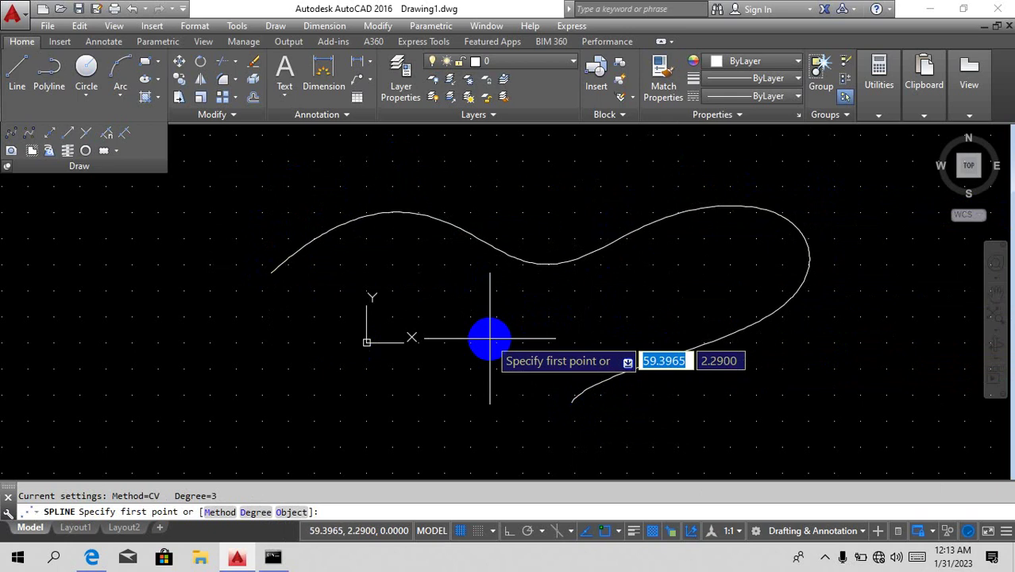
text(m)
key(Return)
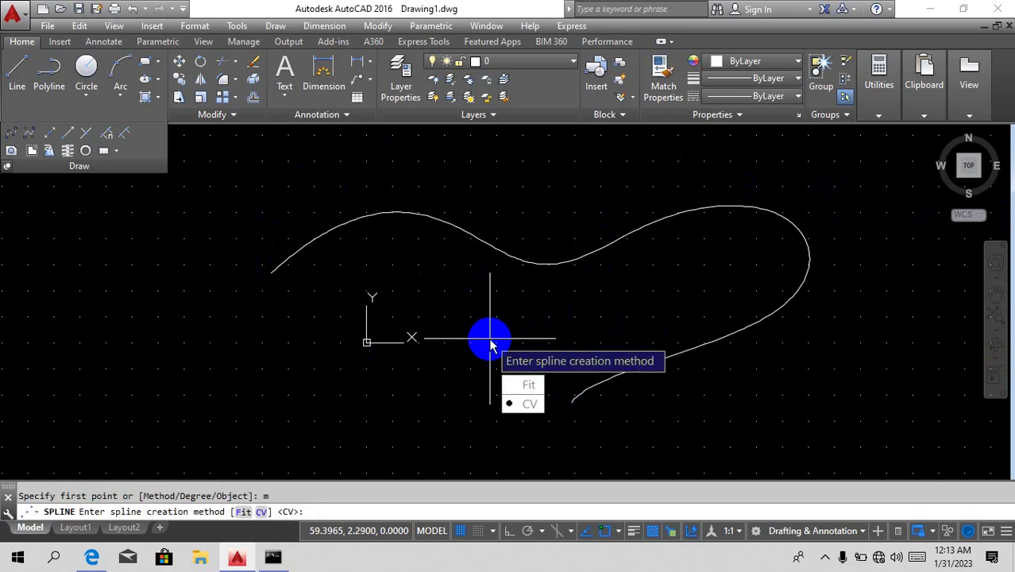
click(521, 383)
click(220, 364)
click(288, 200)
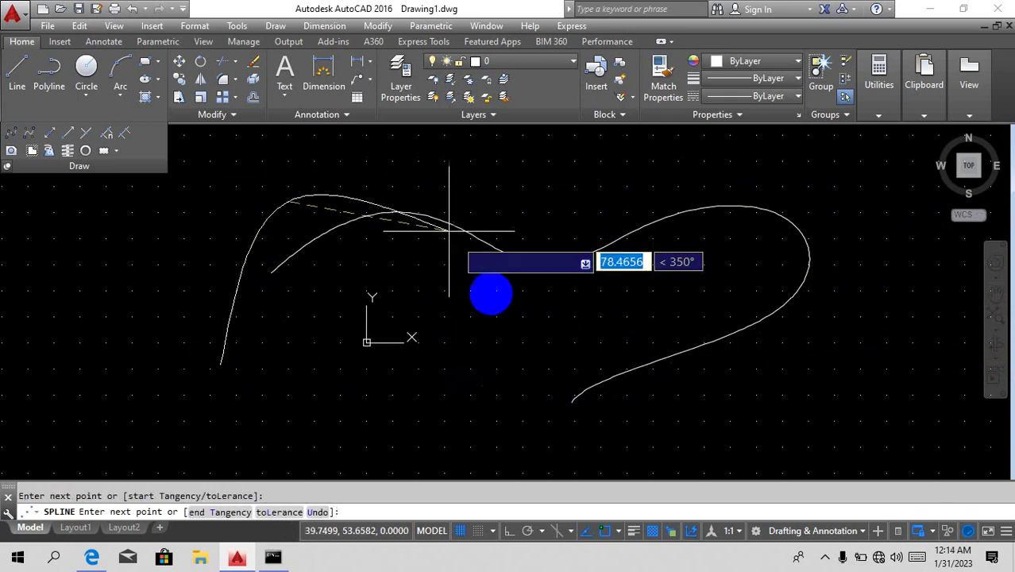
click(504, 300)
click(576, 203)
click(686, 313)
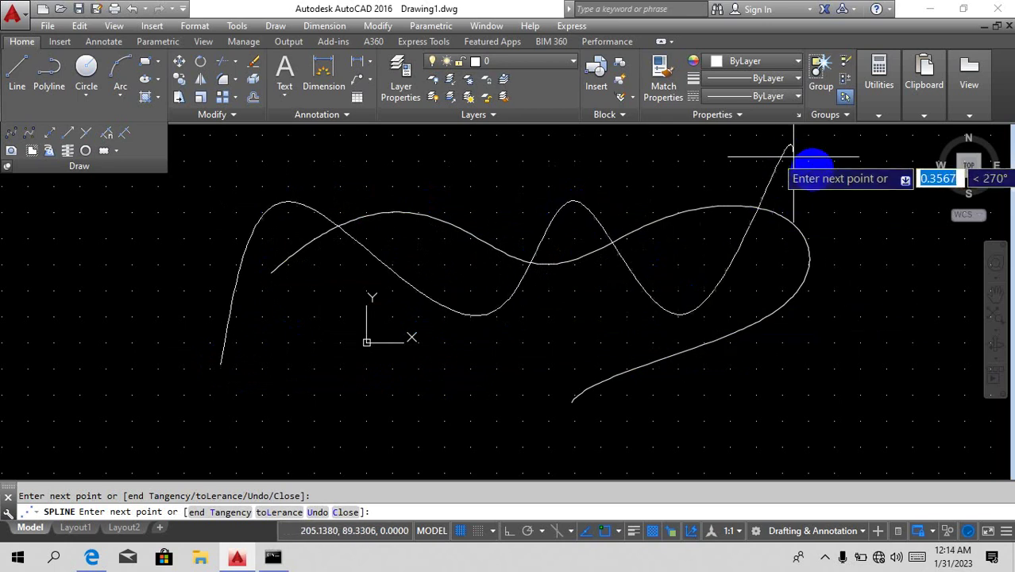
click(794, 157)
click(867, 234)
key(Return)
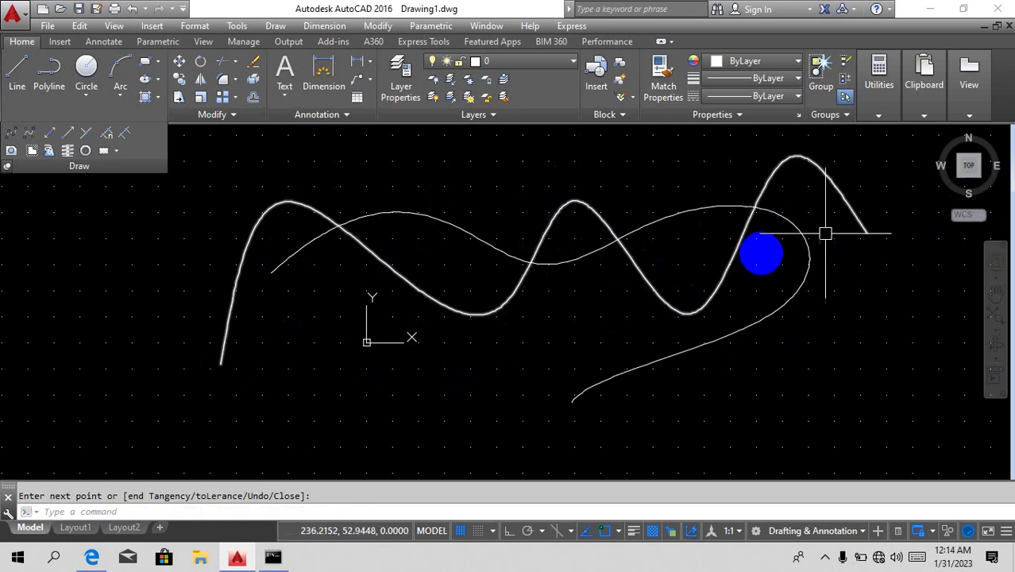
key(F5)
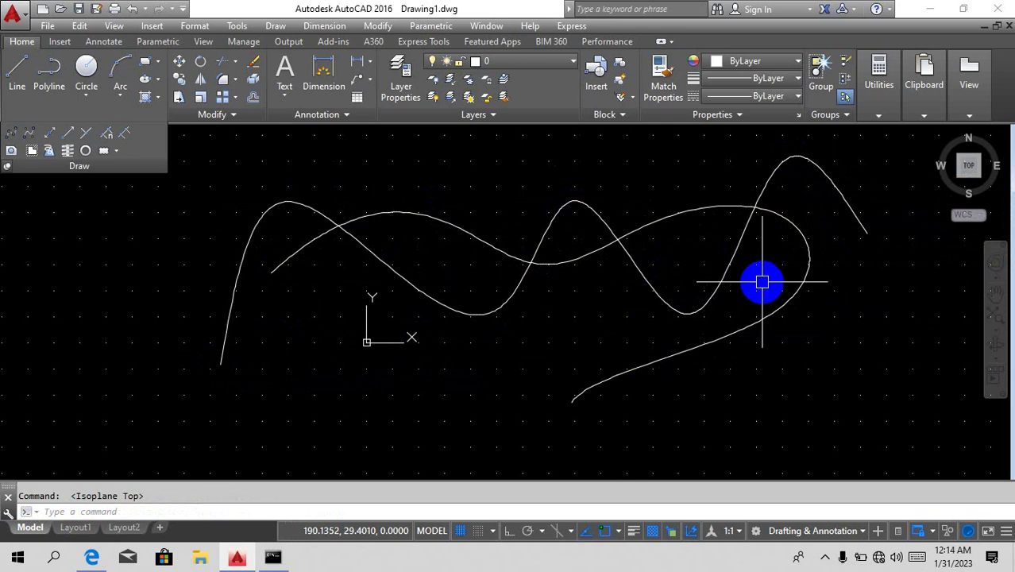
Select everything in the drawing and erase both splines.
key(ctrl+a)
text(e)
key(Return)
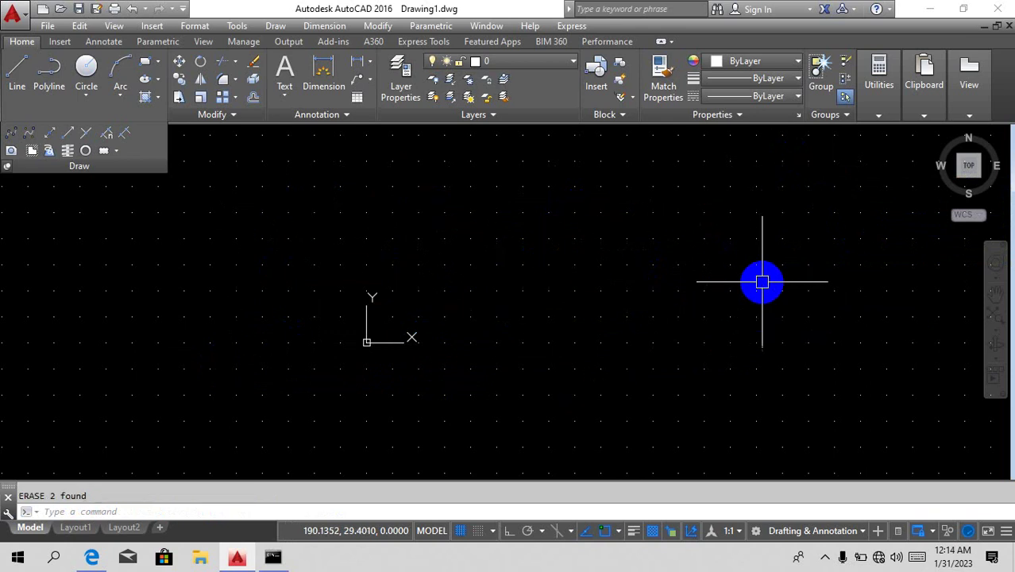
Place eight point objects in a wide arch over the origin, running from lower left to lower right.
click(87, 135)
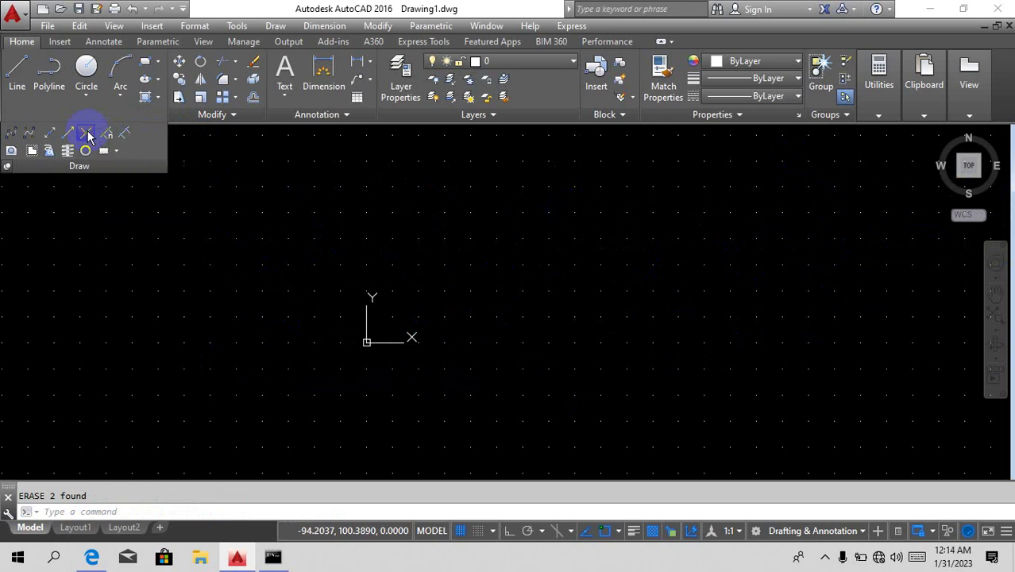
click(99, 397)
click(135, 305)
click(227, 242)
click(394, 201)
click(577, 185)
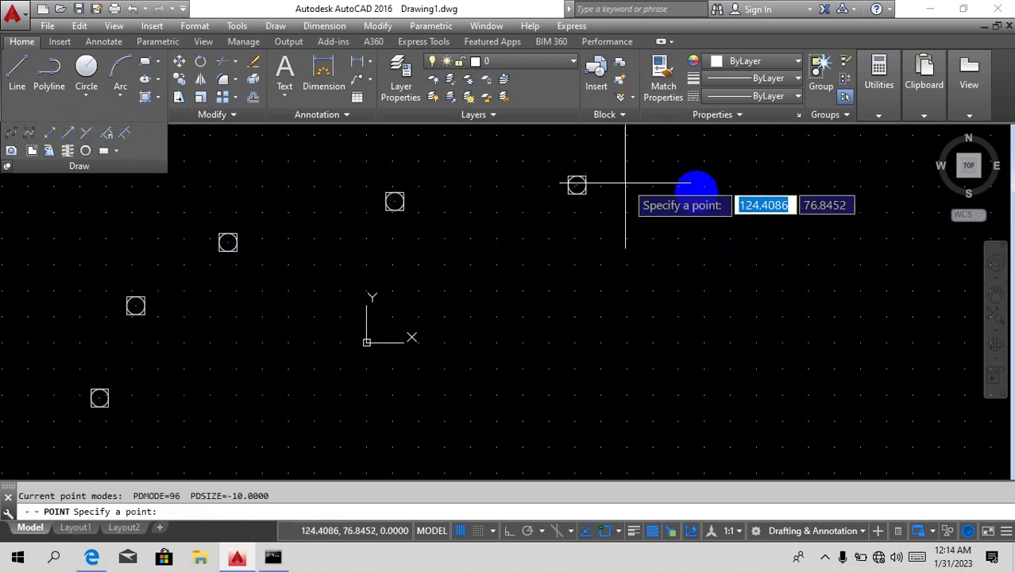
click(698, 192)
click(818, 278)
click(840, 364)
Place five more points below the arch, going from right to left, so the outer points form an oval ring.
scroll(816, 363, down, 3)
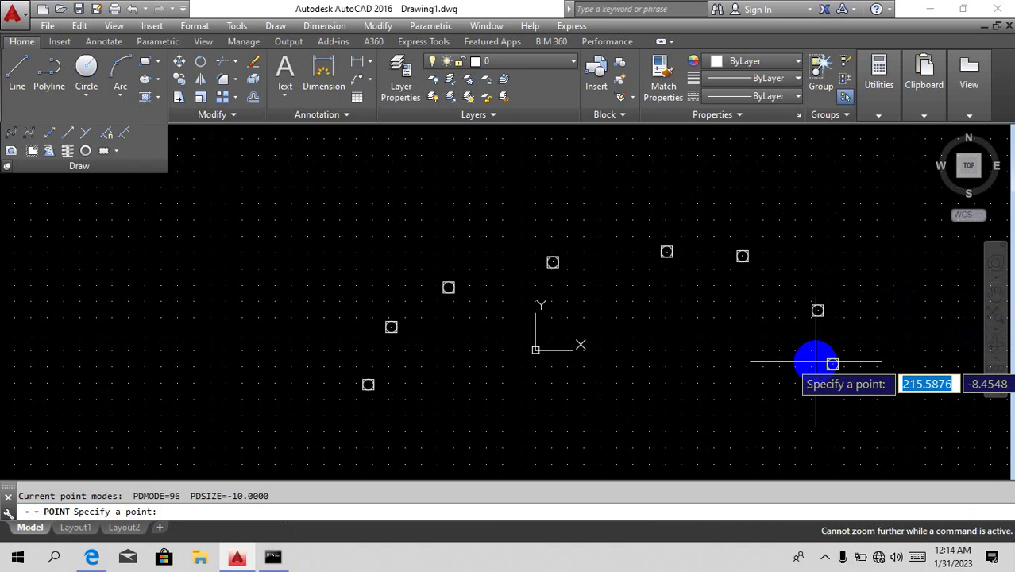
click(833, 364)
click(791, 418)
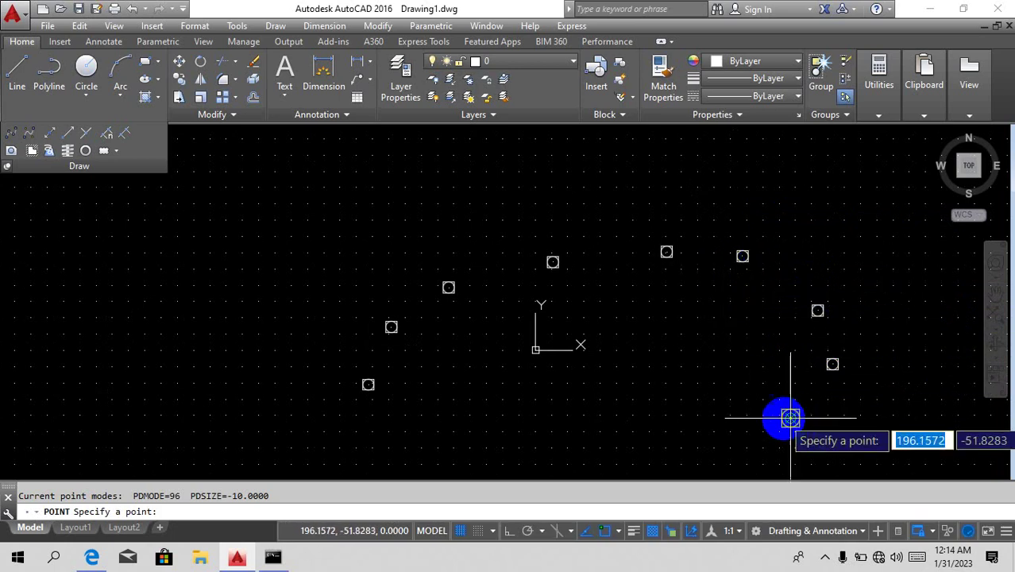
click(668, 458)
click(560, 458)
click(467, 459)
click(410, 432)
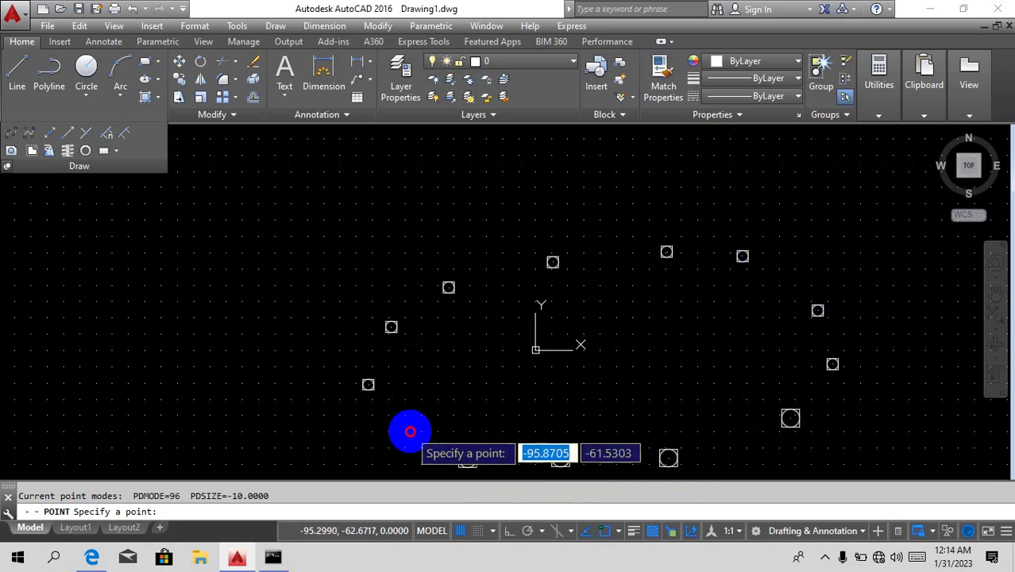
Place twelve points scattered inside the oval ring of points and end the point command.
click(470, 372)
click(607, 322)
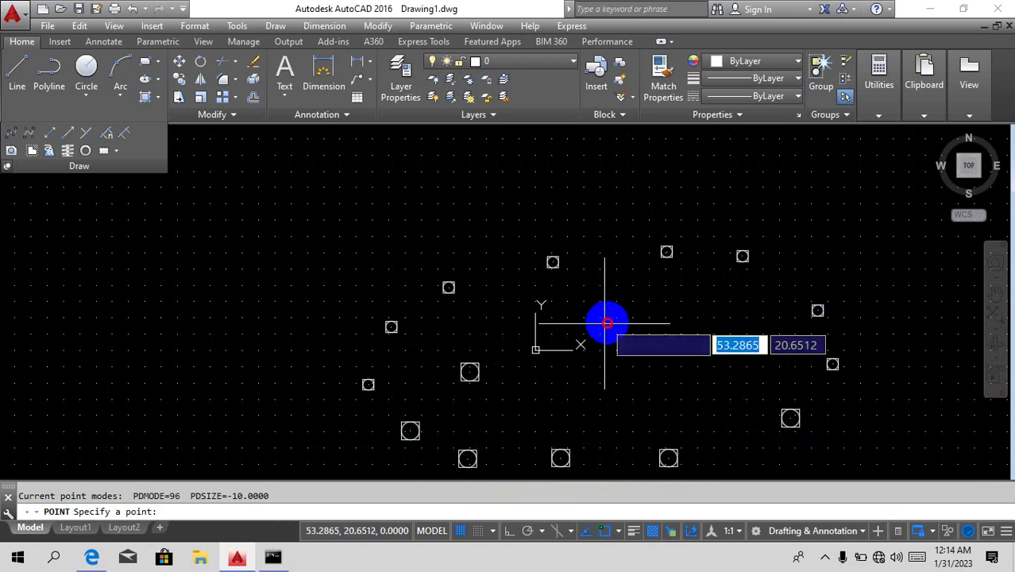
click(715, 319)
click(714, 378)
click(630, 429)
click(525, 434)
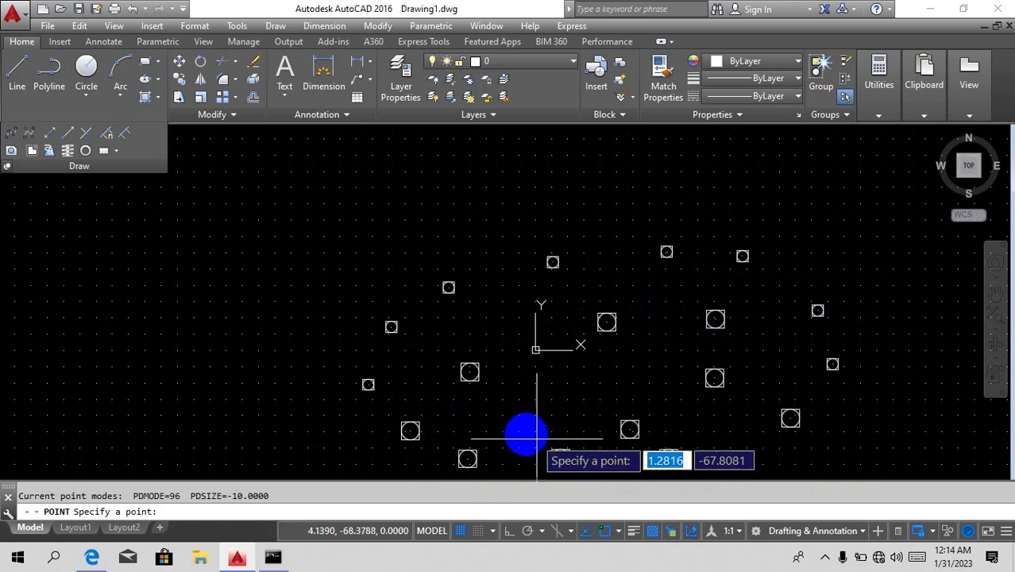
click(501, 408)
click(549, 381)
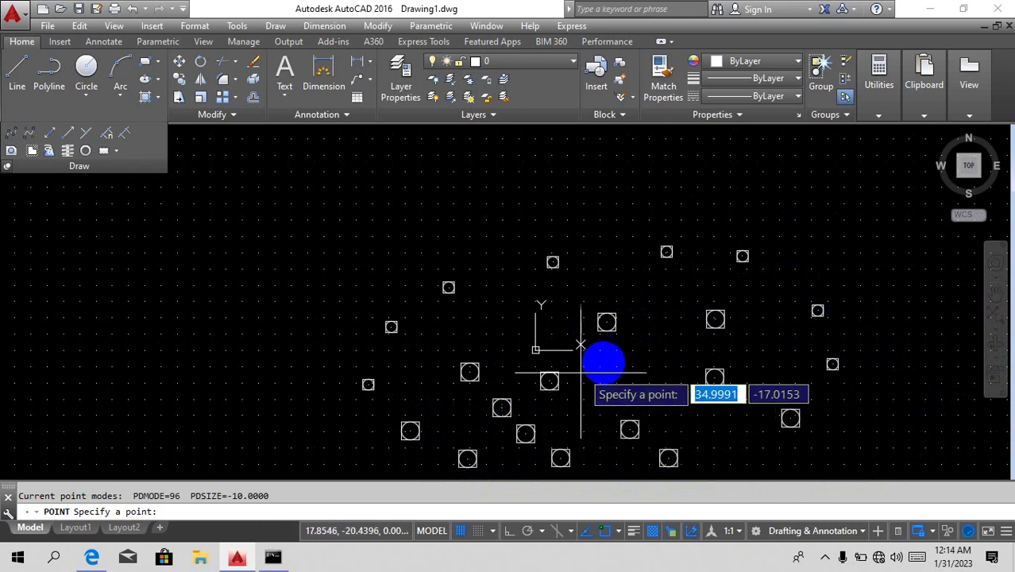
click(624, 354)
click(668, 369)
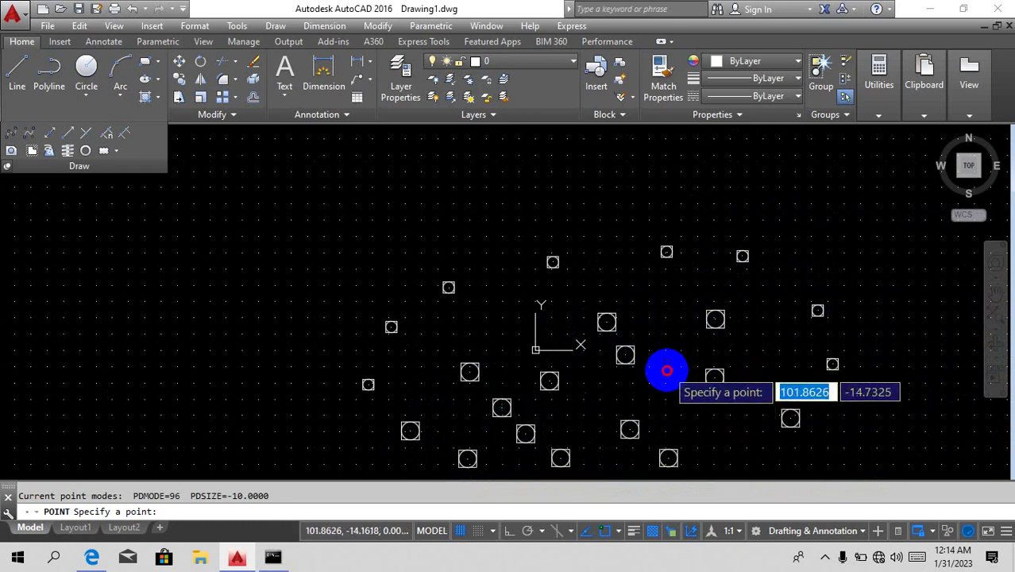
click(612, 401)
click(568, 403)
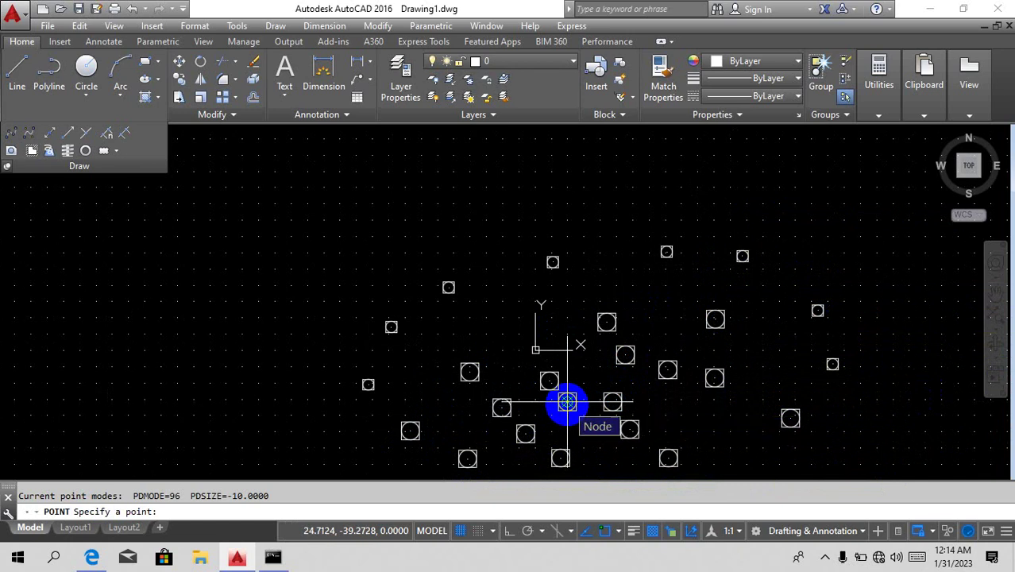
key(Escape)
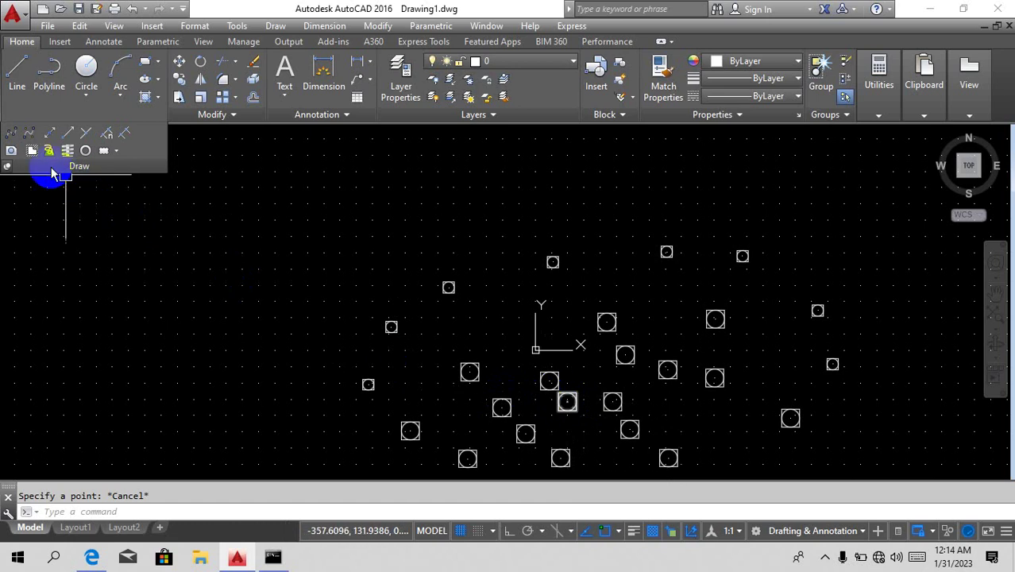
Draw a Fit spline clockwise through the nodes of all outer ring points, starting and ending at the second-leftmost point.
text(spl)
key(Return)
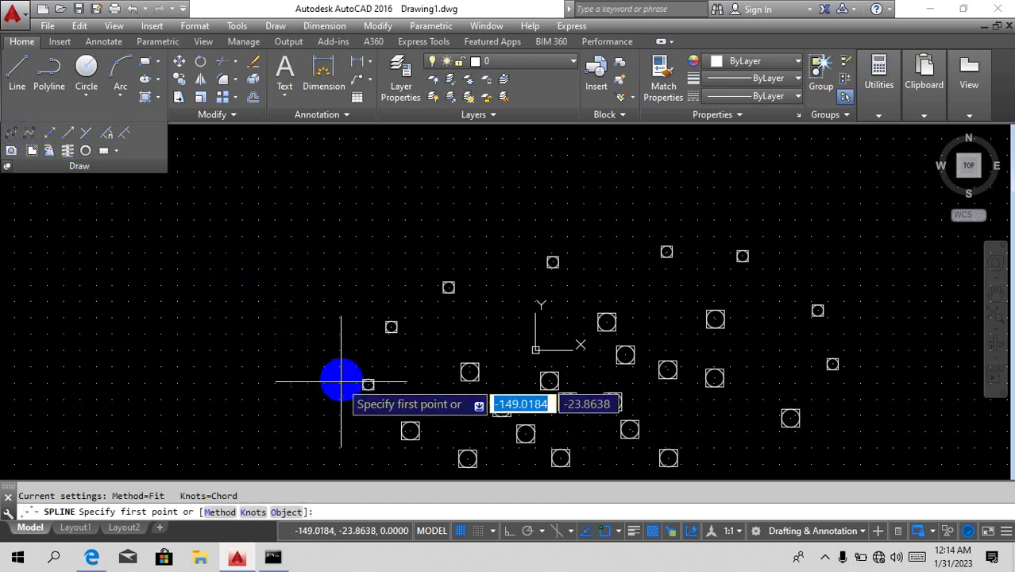
click(391, 327)
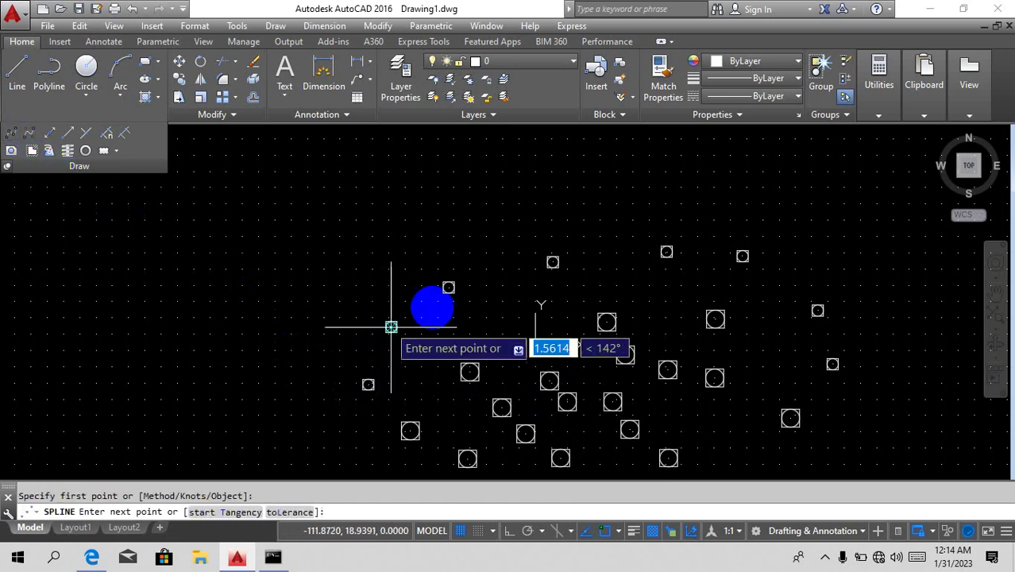
click(449, 287)
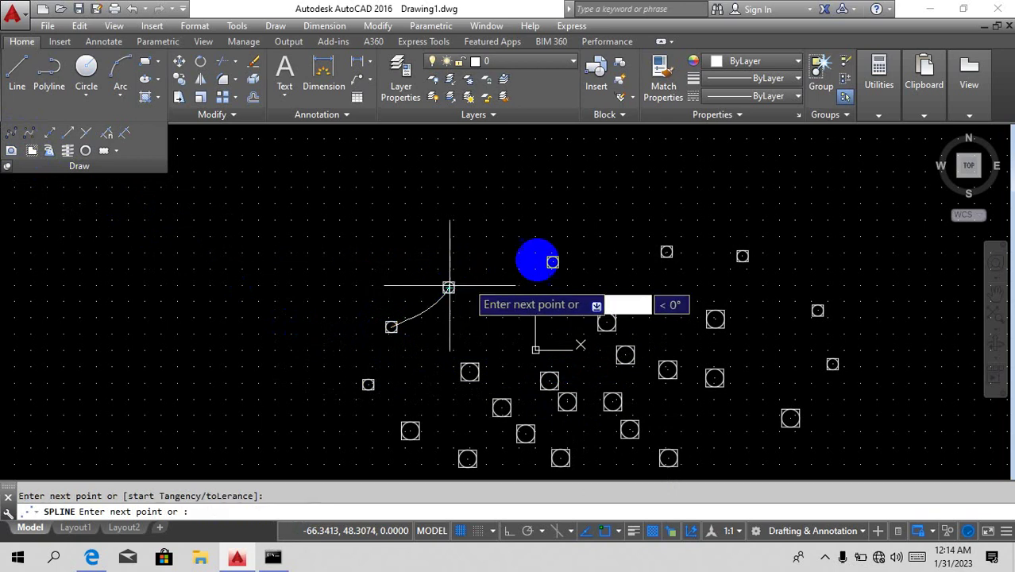
click(552, 262)
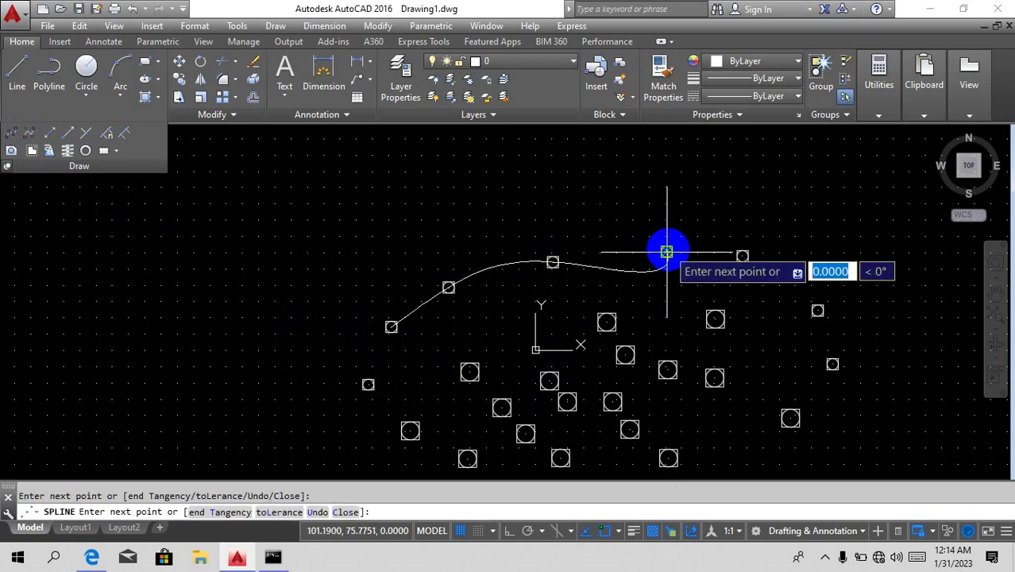
click(742, 256)
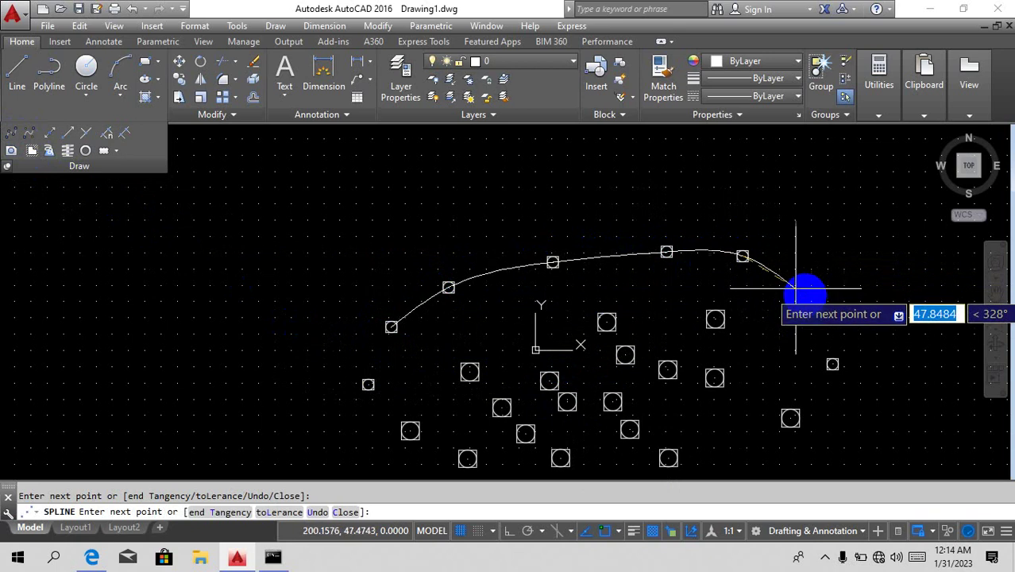
click(817, 310)
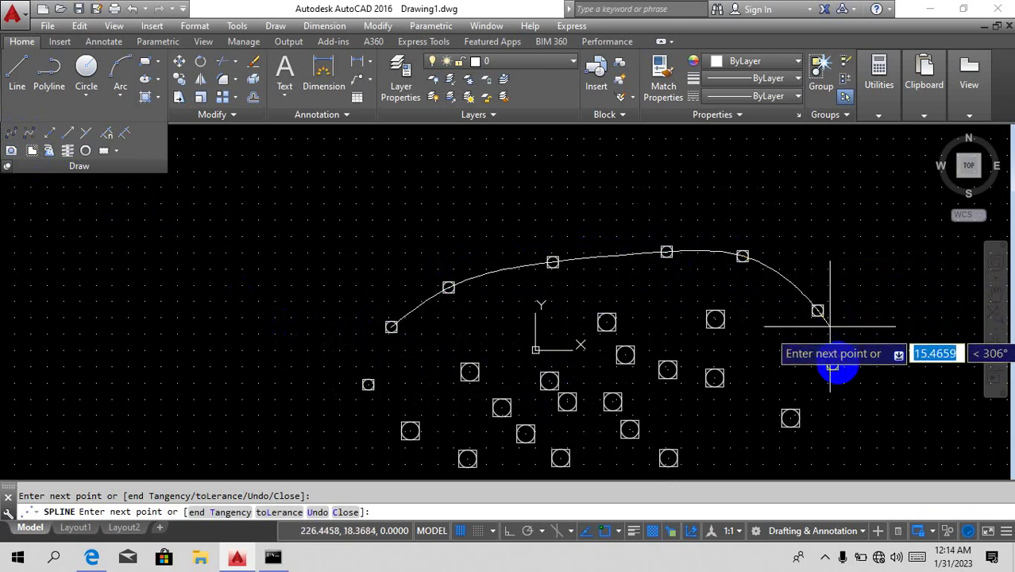
click(832, 364)
click(791, 418)
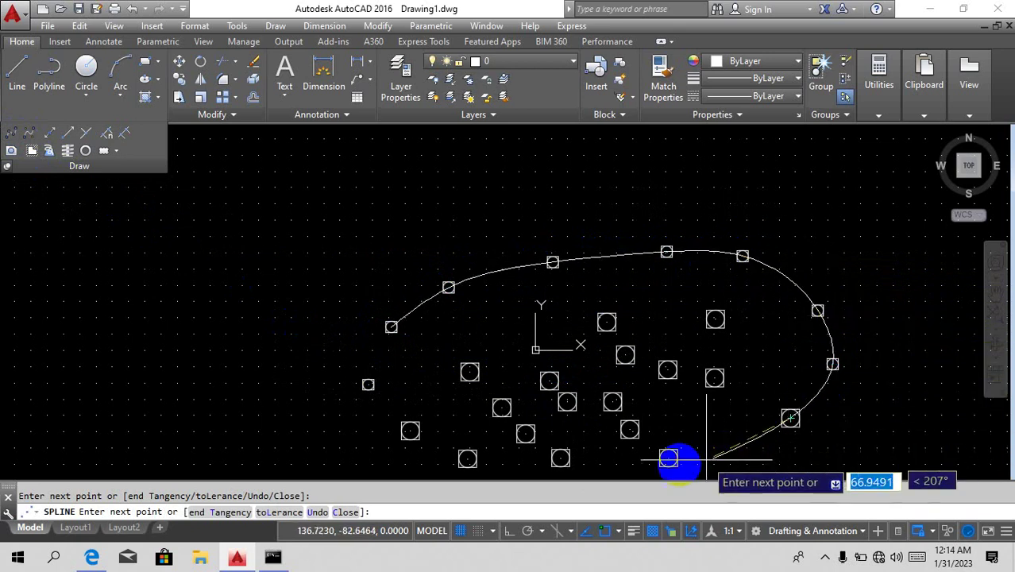
click(668, 458)
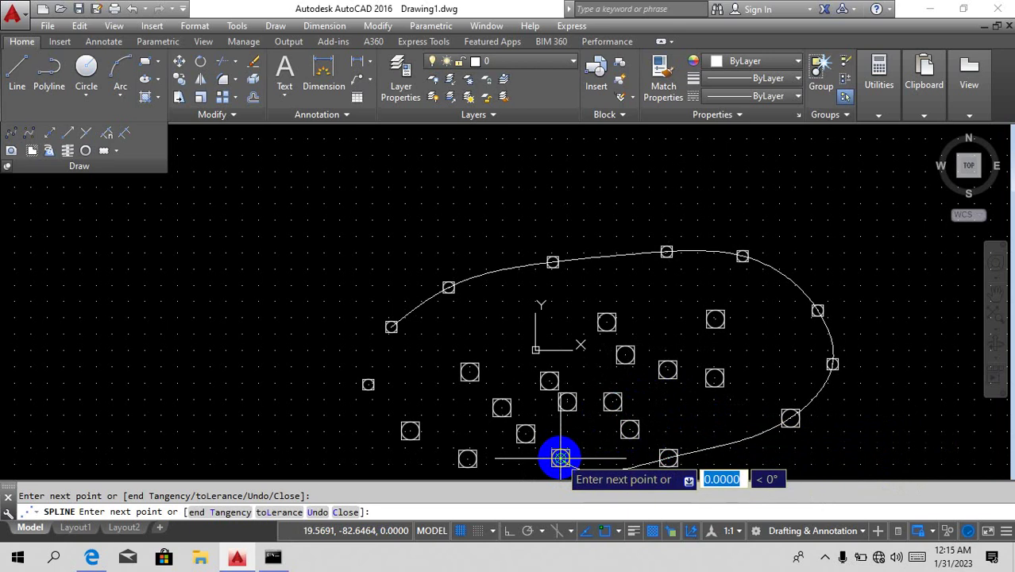
click(467, 460)
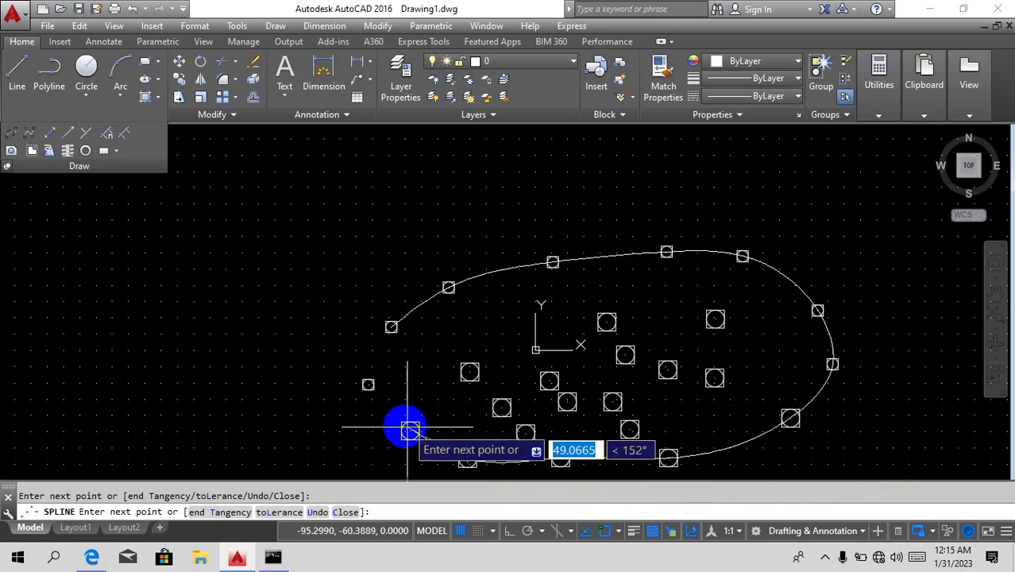
click(410, 431)
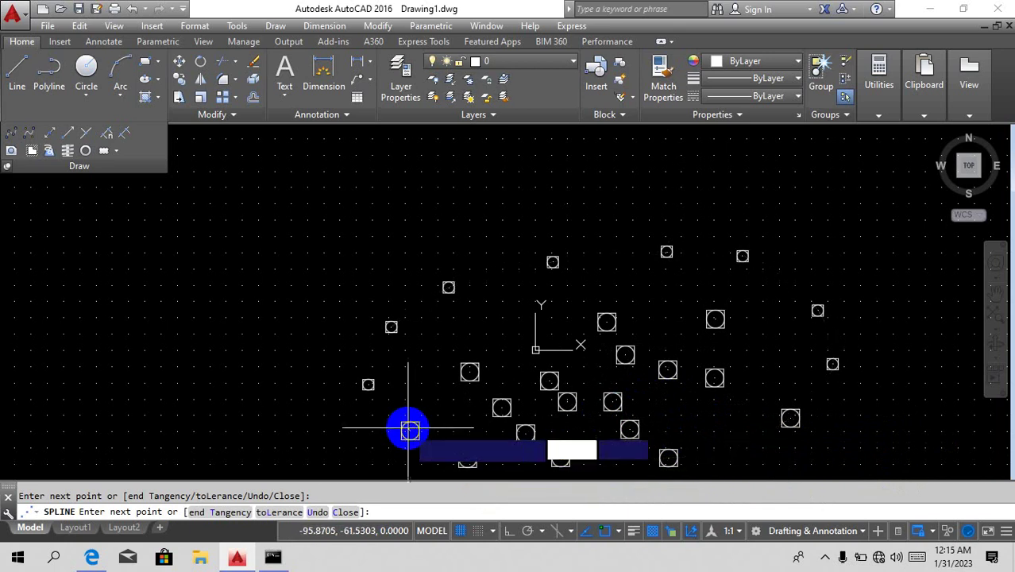
click(368, 385)
click(391, 326)
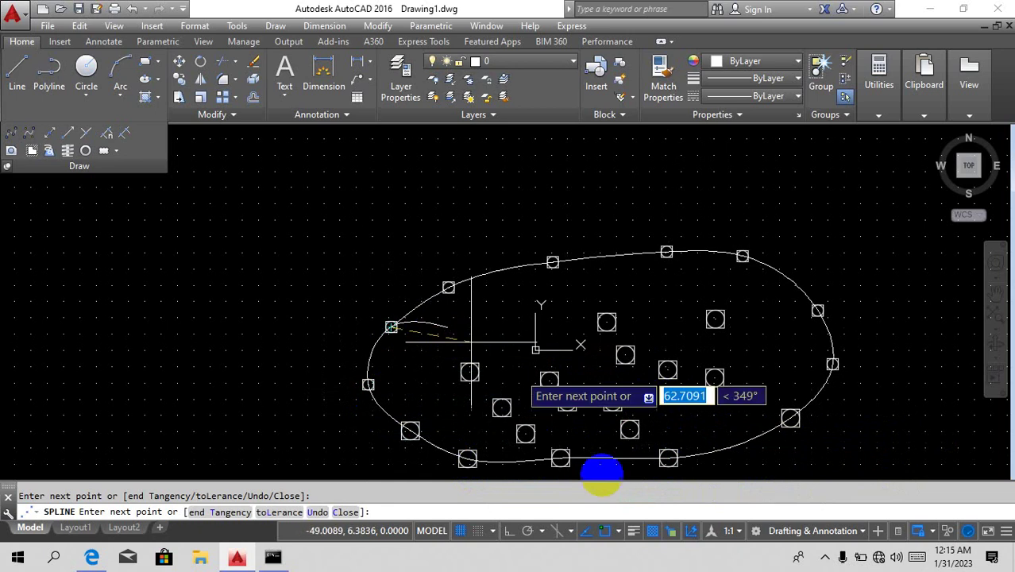
key(Return)
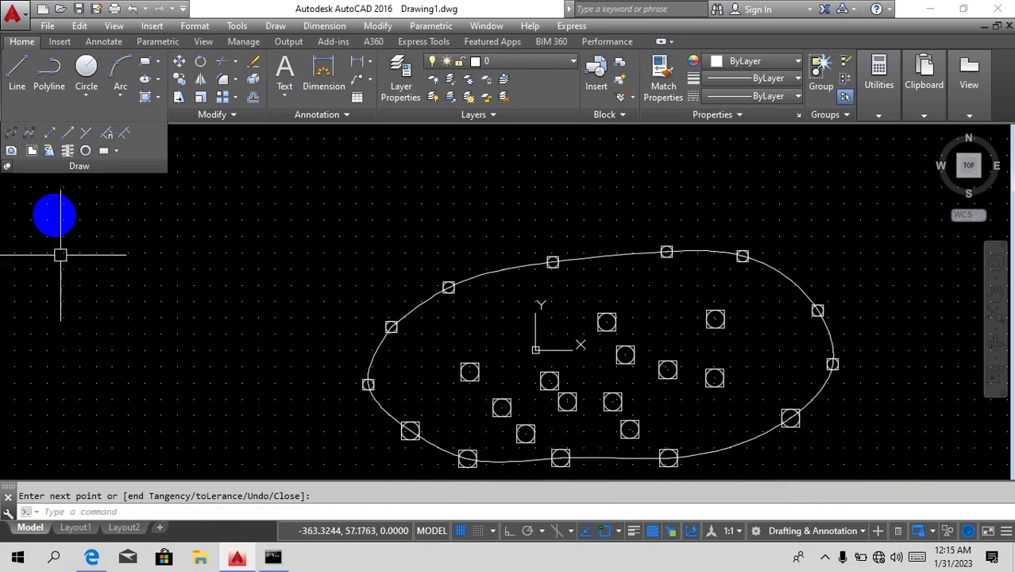
key(Return)
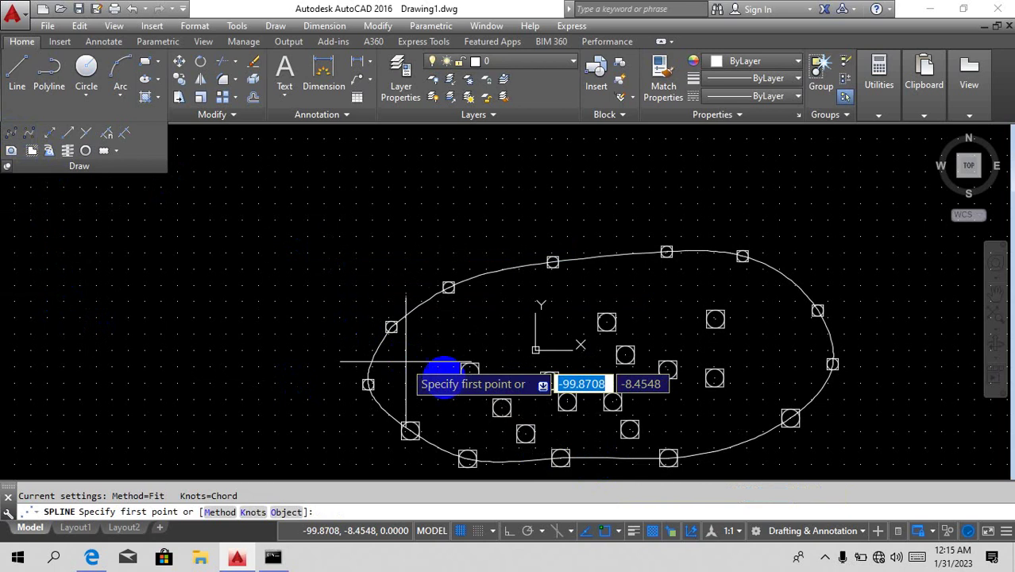
click(470, 372)
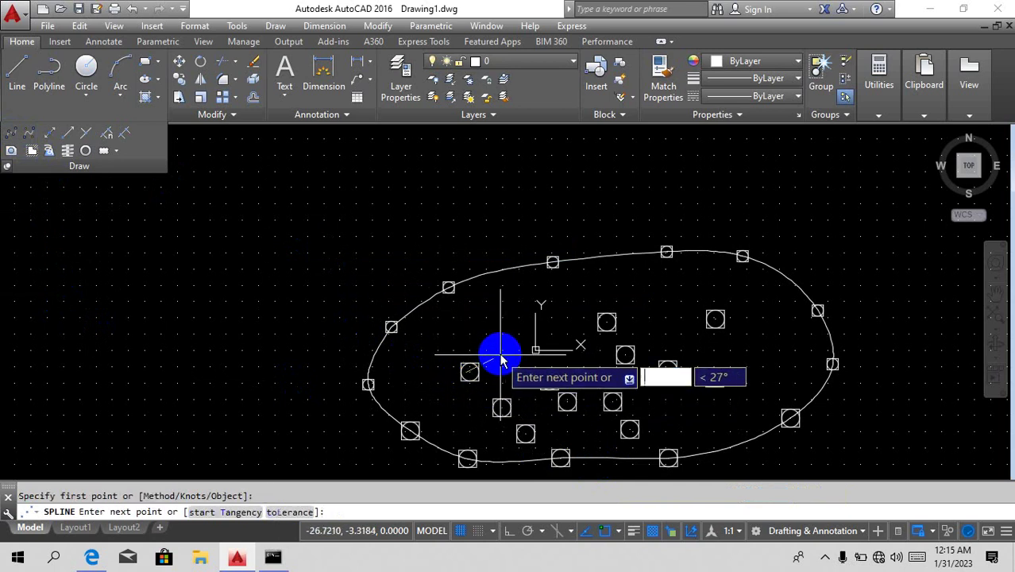
key(Escape)
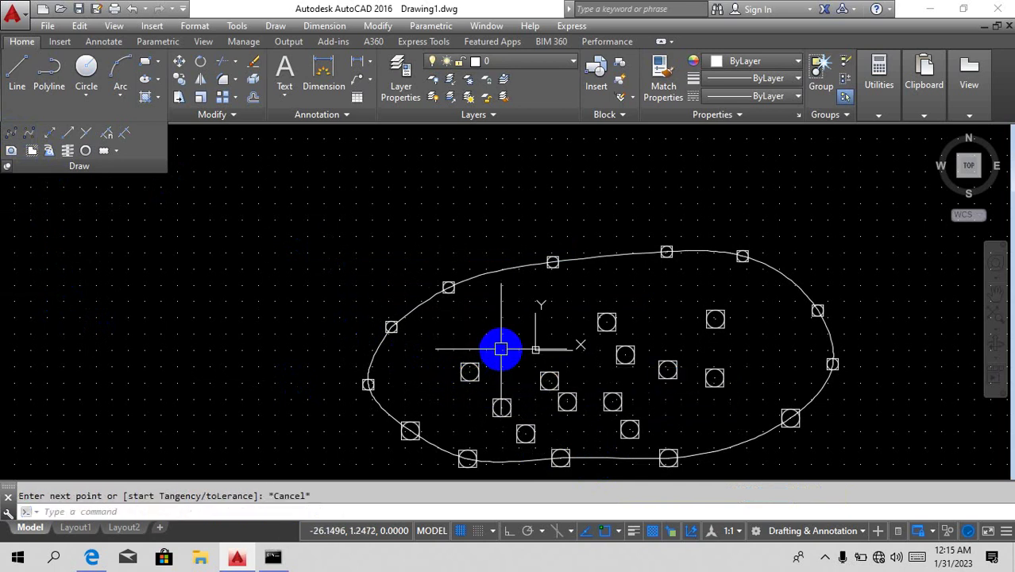
Draw a Fit spline clockwise through the seven middle-ring points, starting and ending at the leftmost point inside the outer spline.
key(Return)
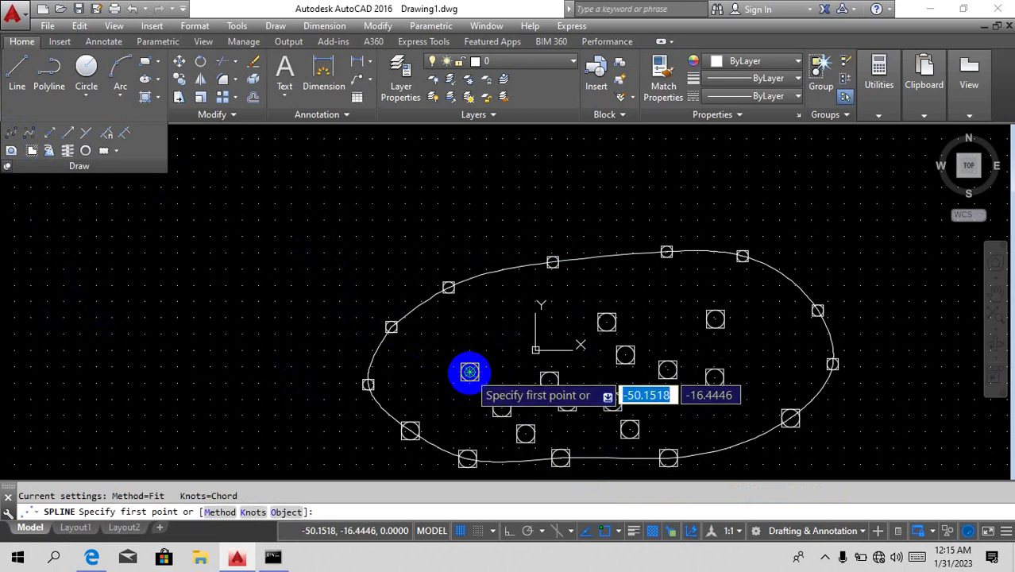
click(469, 372)
click(607, 321)
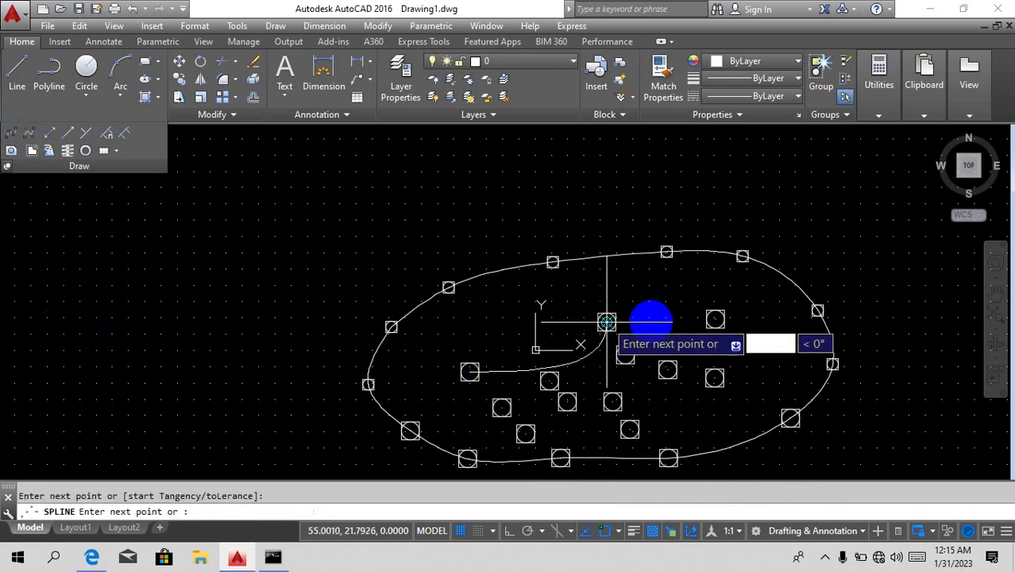
click(715, 319)
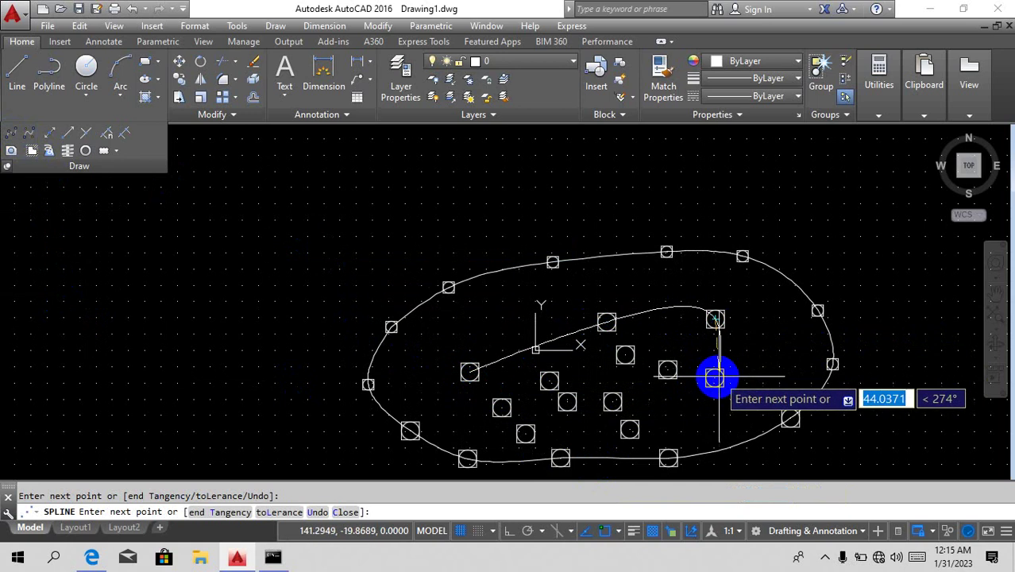
click(715, 377)
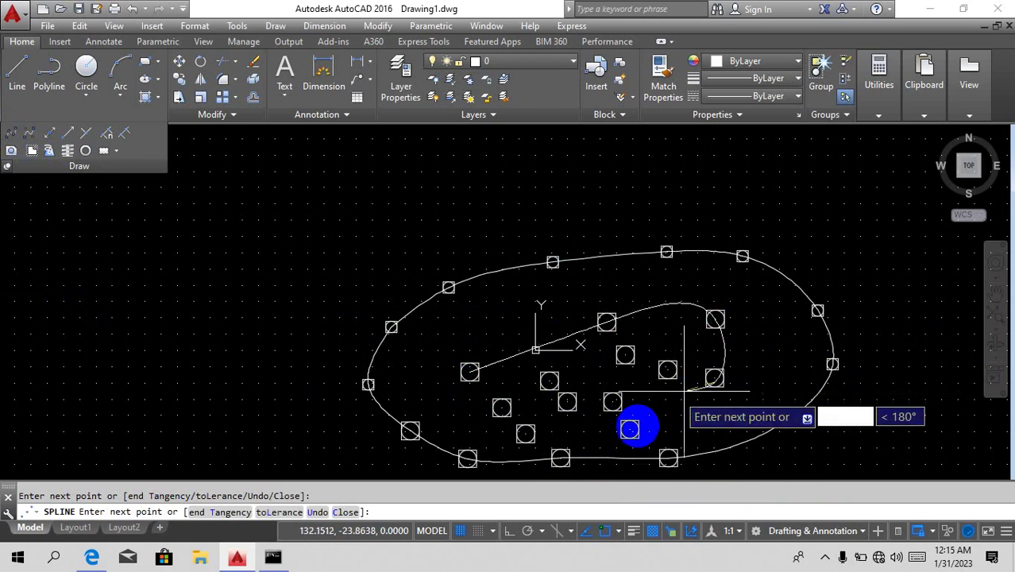
click(629, 429)
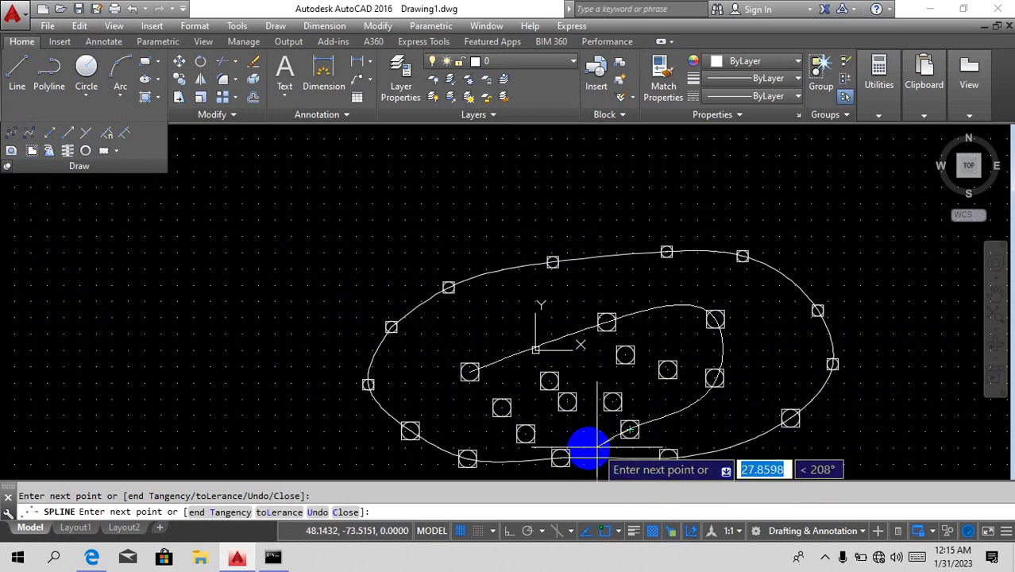
click(526, 434)
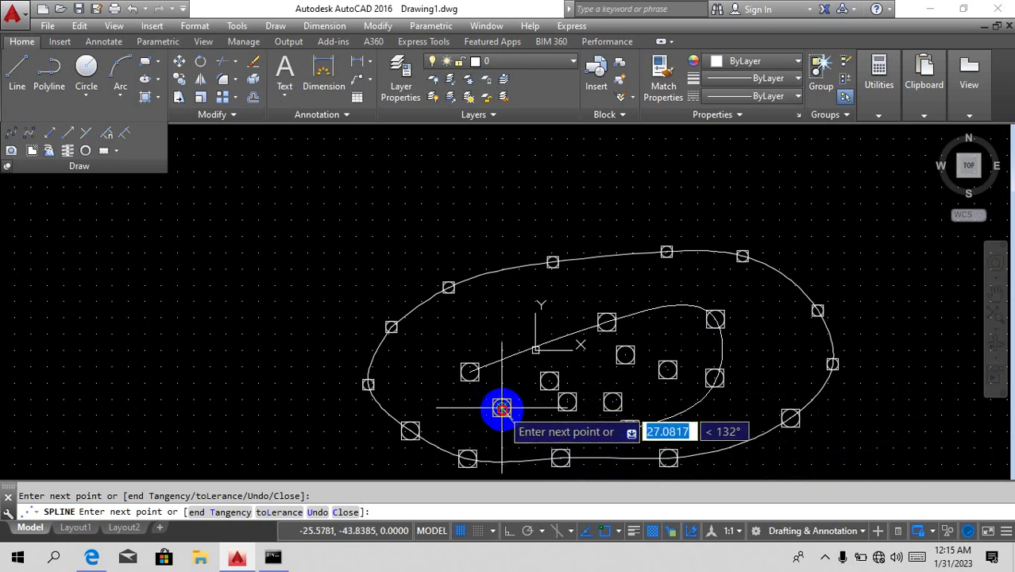
click(502, 408)
click(469, 372)
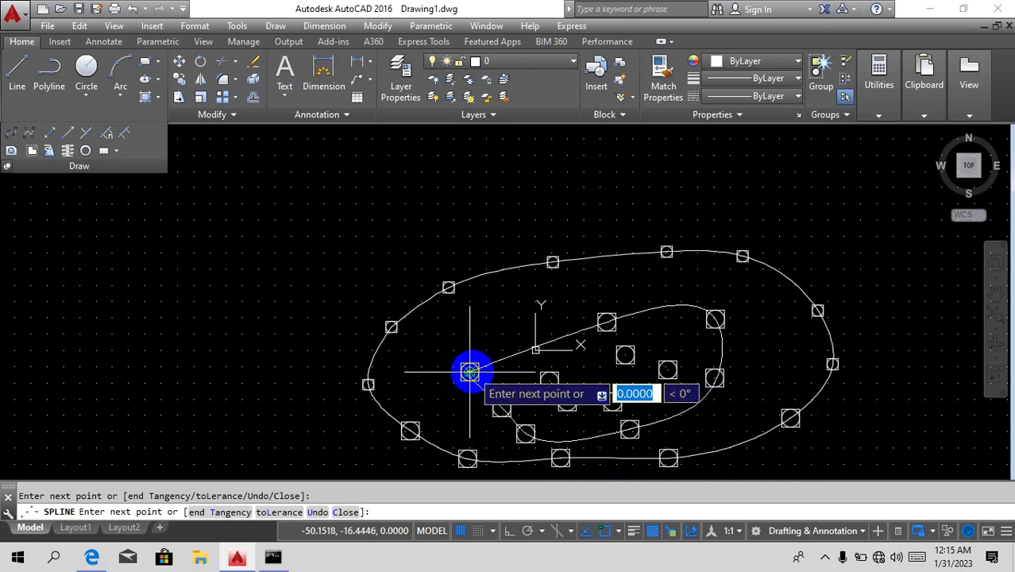
key(Return)
Draw a Fit spline clockwise through the five innermost points, starting and ending at the leftmost of them.
key(Return)
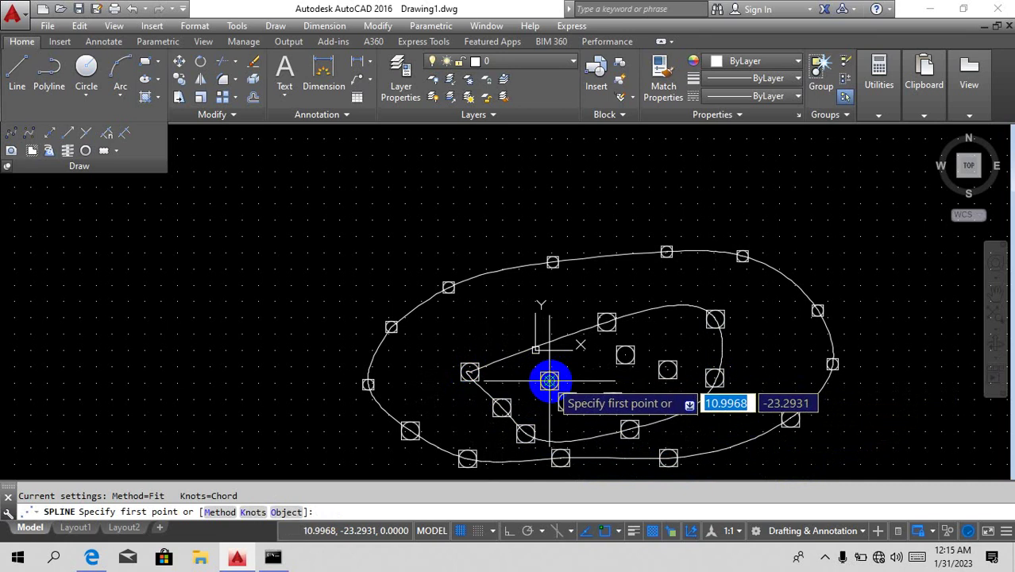
click(550, 381)
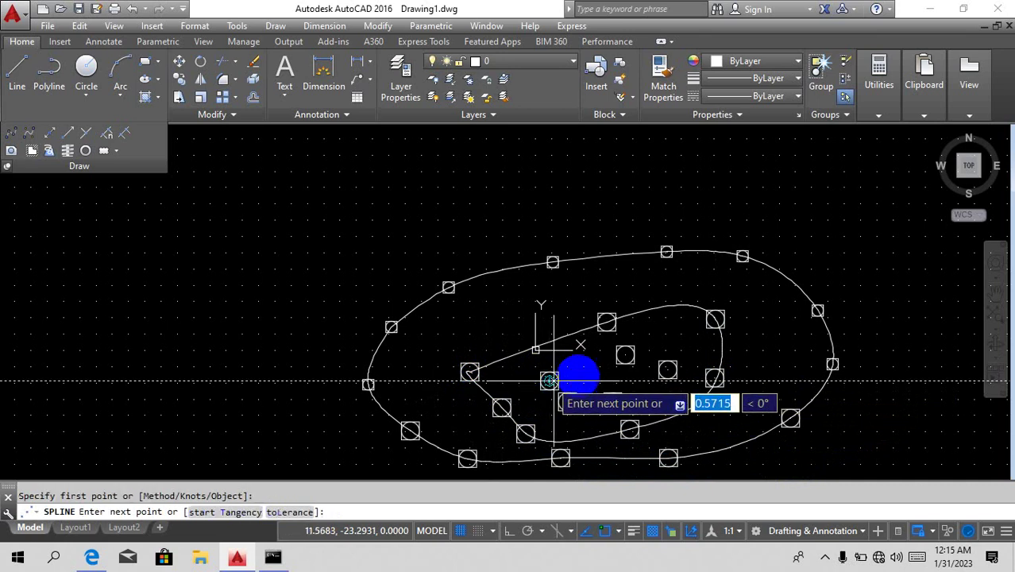
click(625, 355)
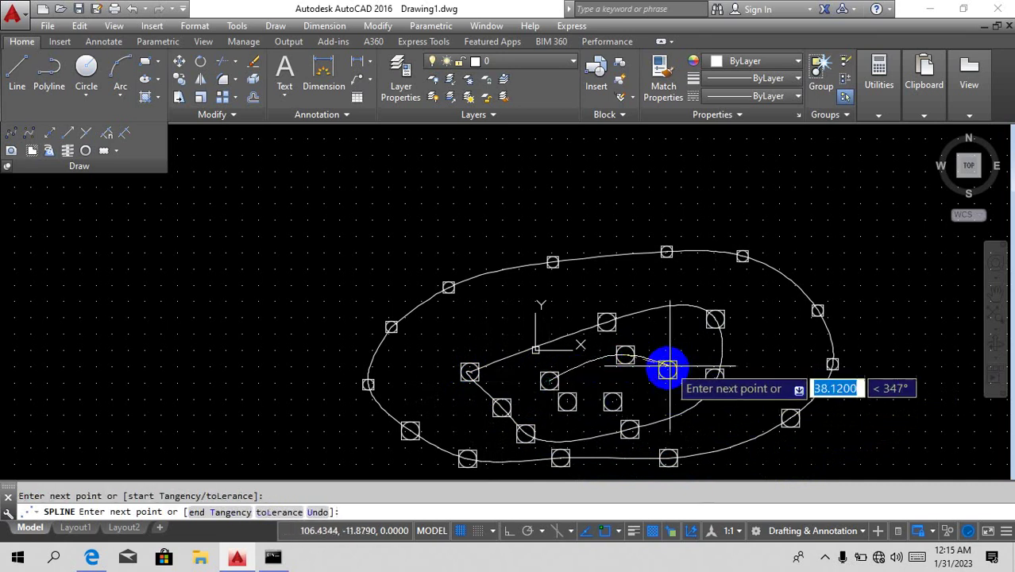
click(667, 370)
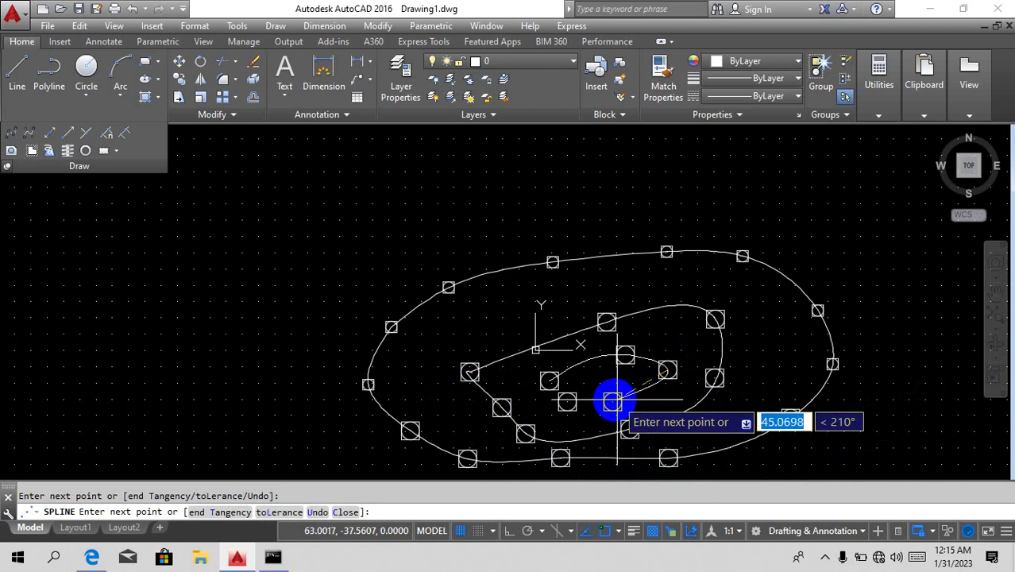
click(613, 403)
click(567, 402)
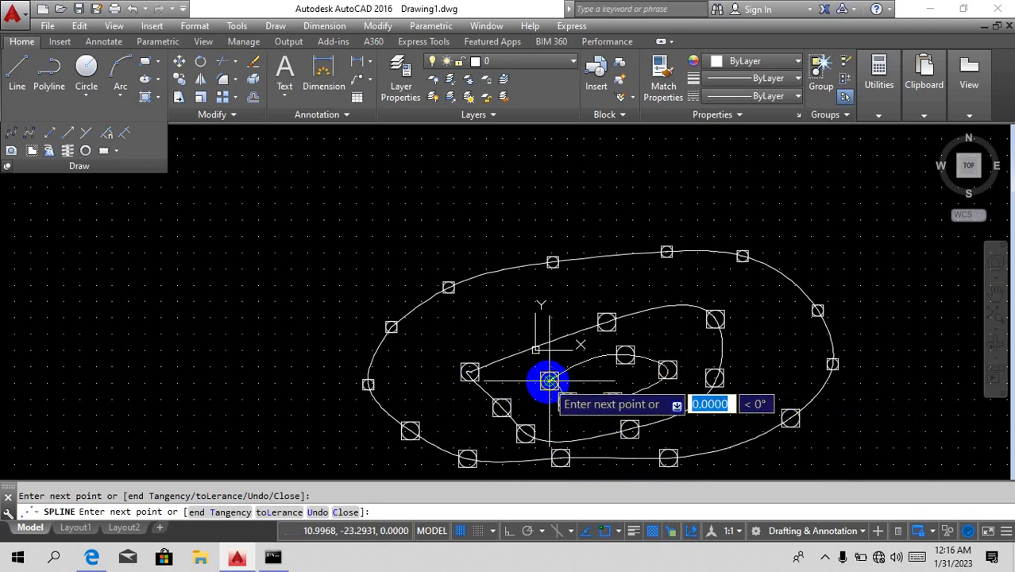
key(Return)
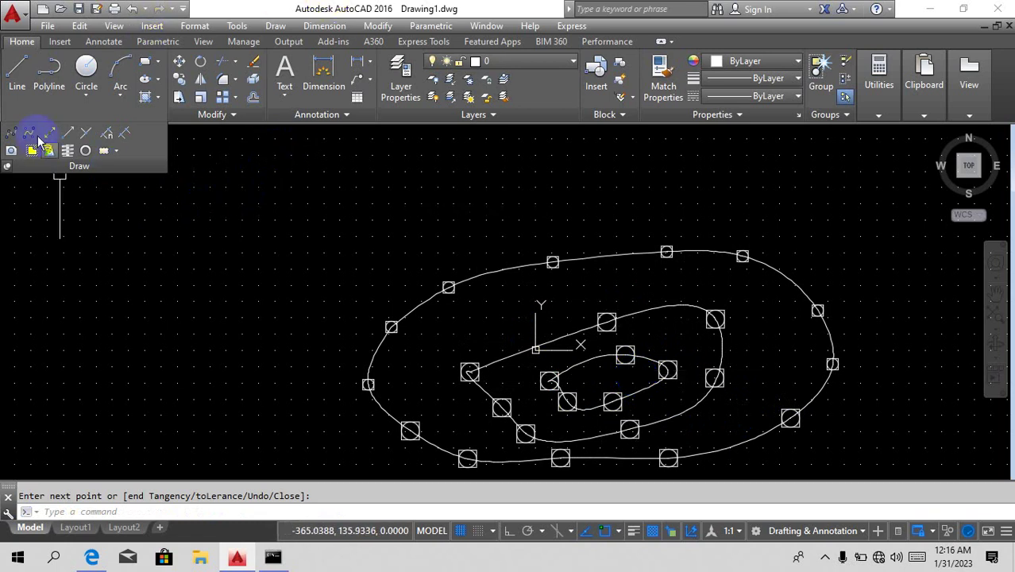
Draw a wavy four-point Fit spline with Chord knot parameterization, about 310 units wide, above and left of the closed splines.
click(12, 134)
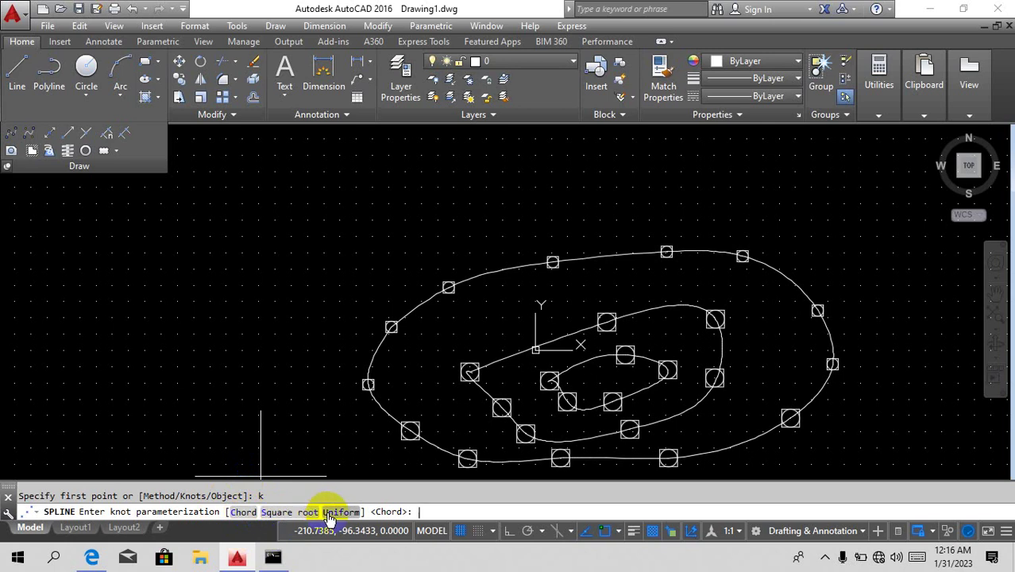
key(Down)
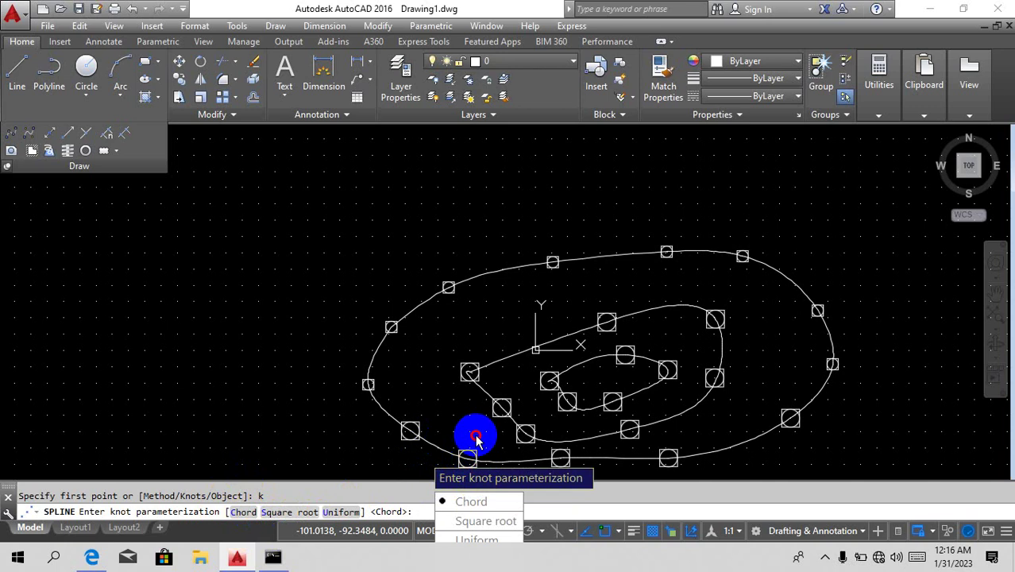
click(482, 502)
click(96, 233)
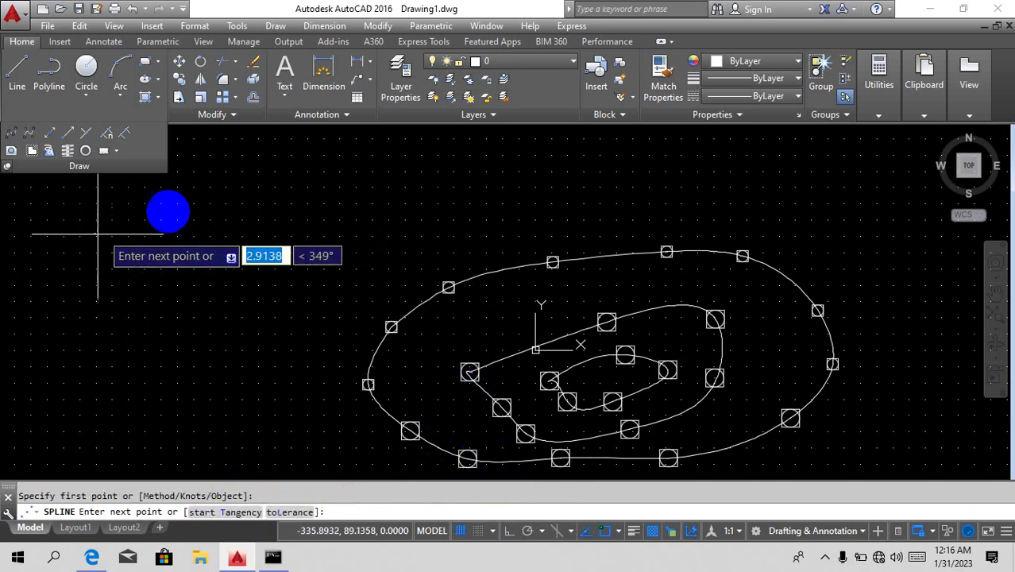
click(278, 211)
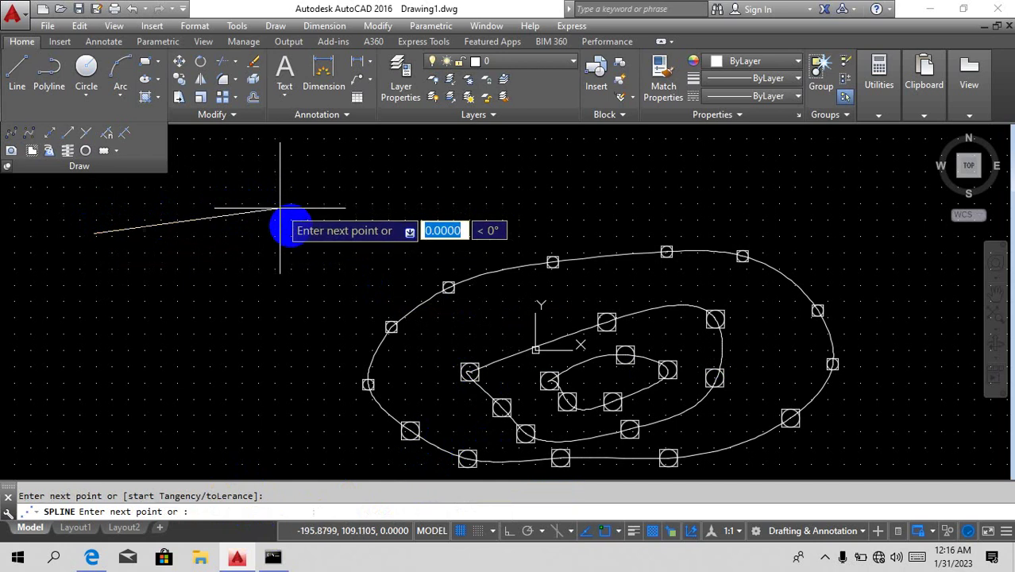
click(372, 288)
click(494, 208)
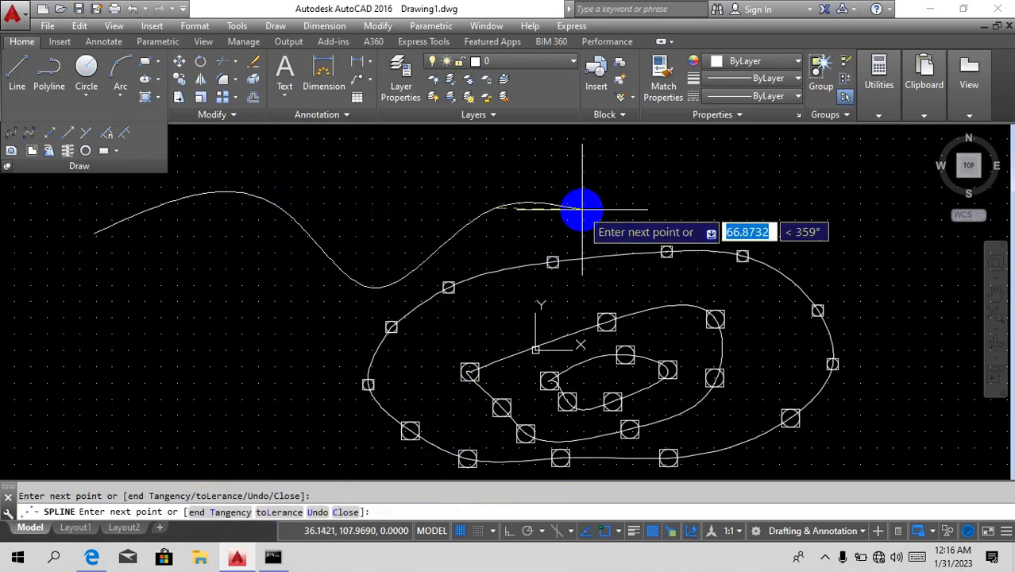
key(Return)
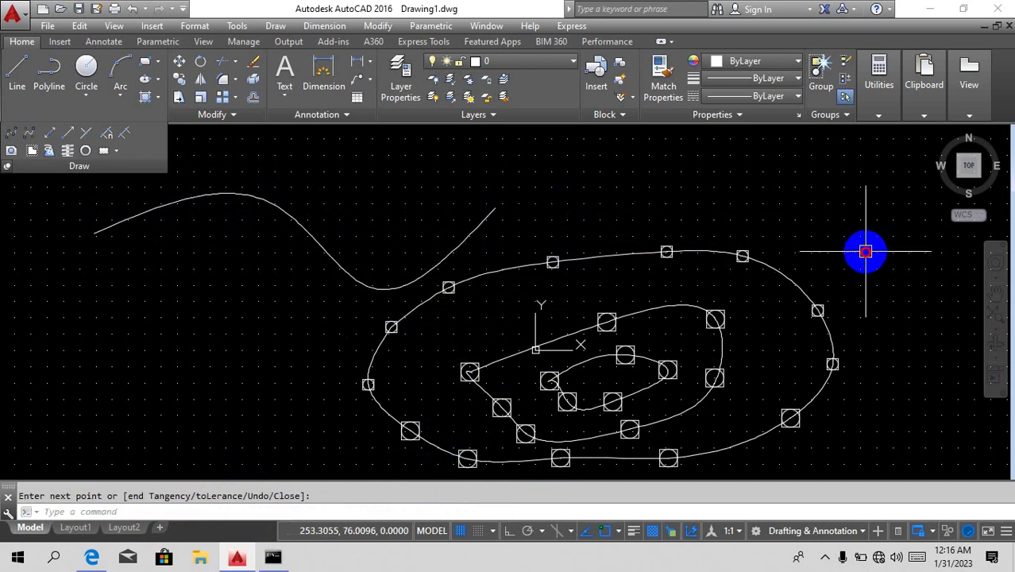
Erase all splines and point objects from the drawing.
click(866, 252)
click(566, 403)
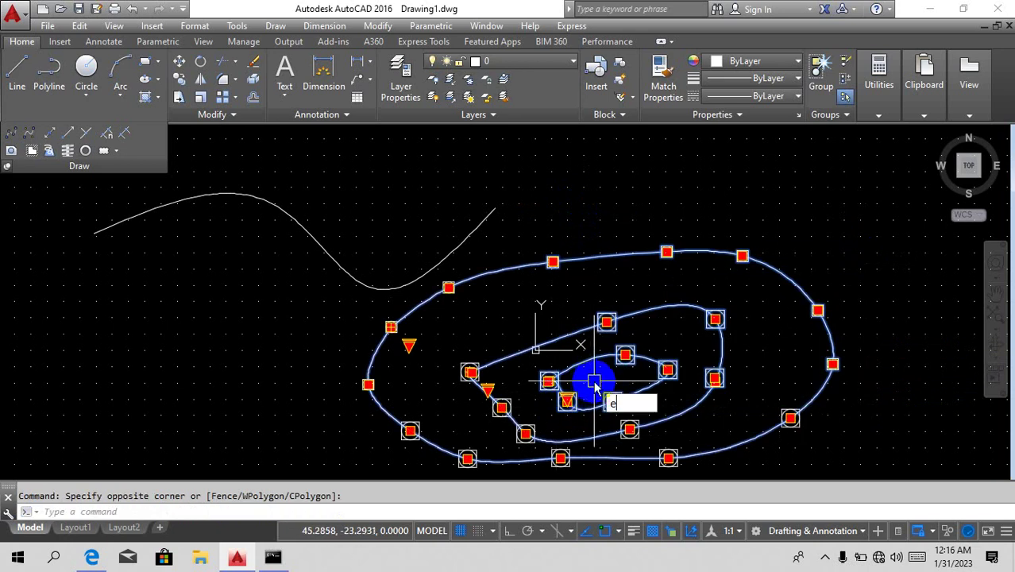
key(Delete)
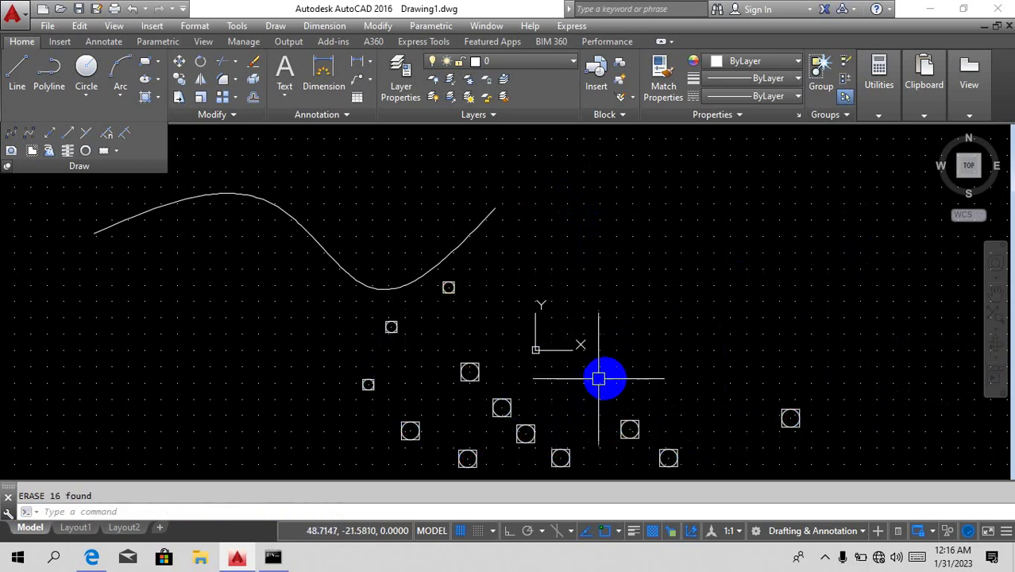
click(839, 381)
click(338, 474)
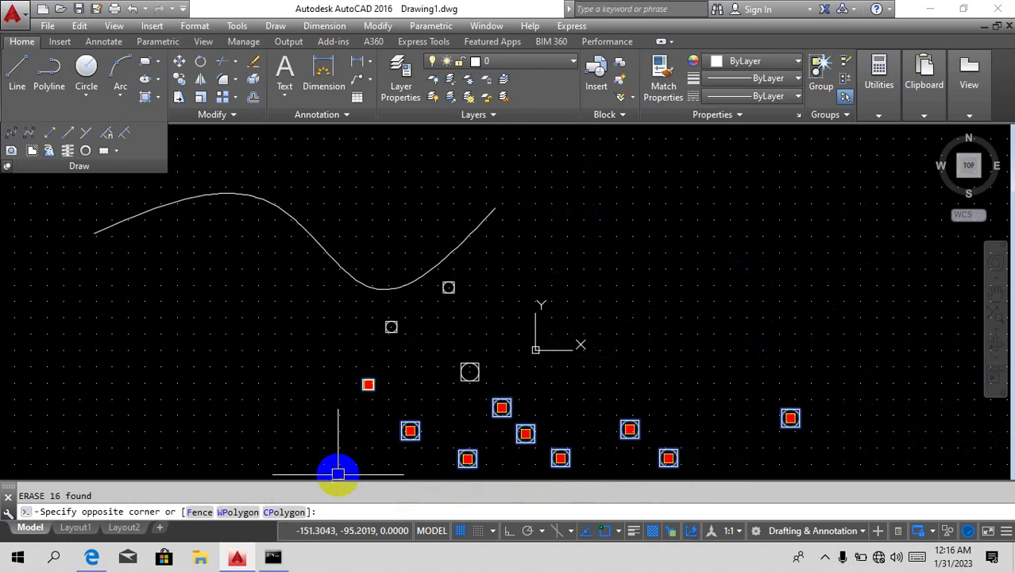
click(657, 283)
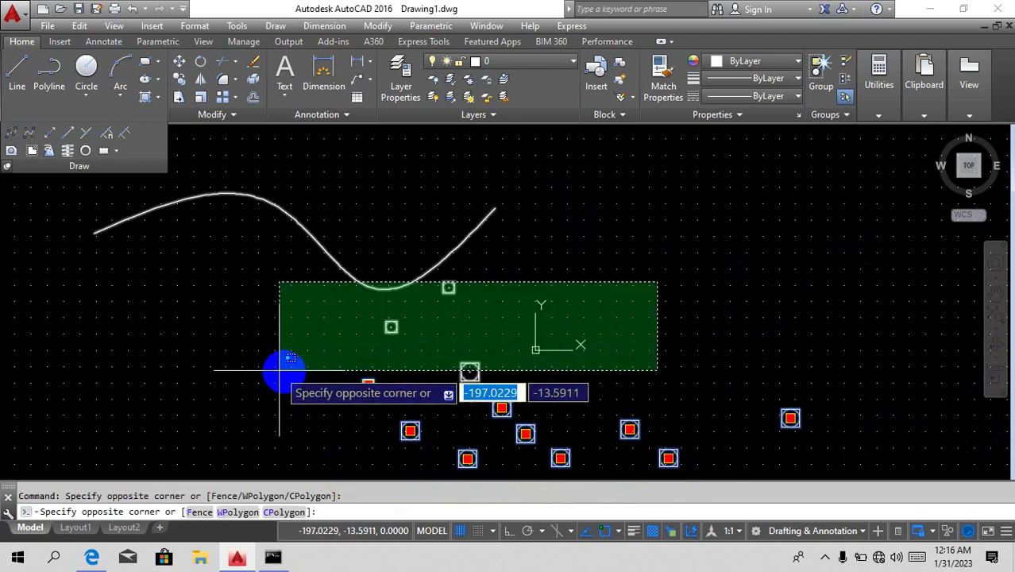
click(294, 389)
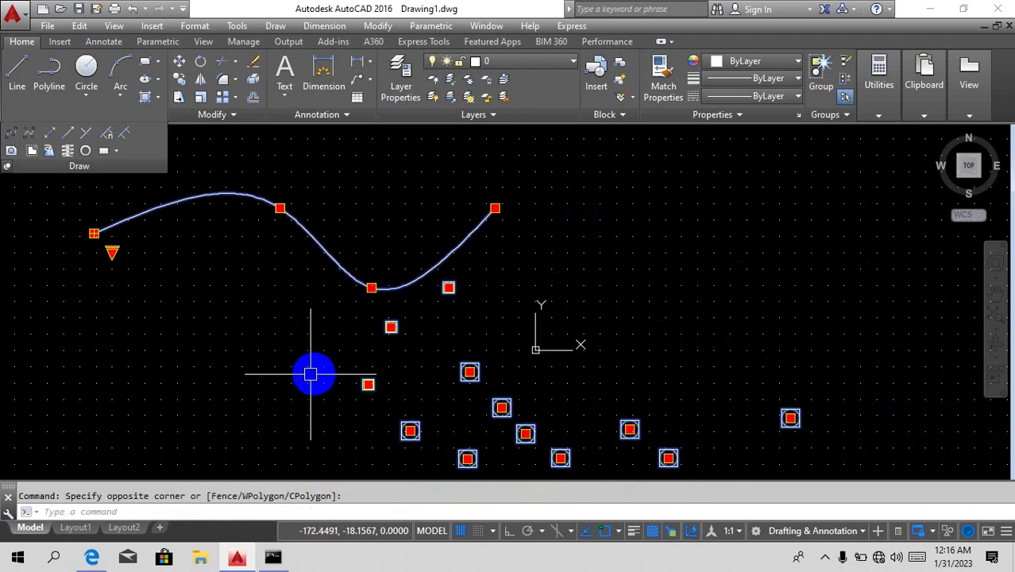
key(Delete)
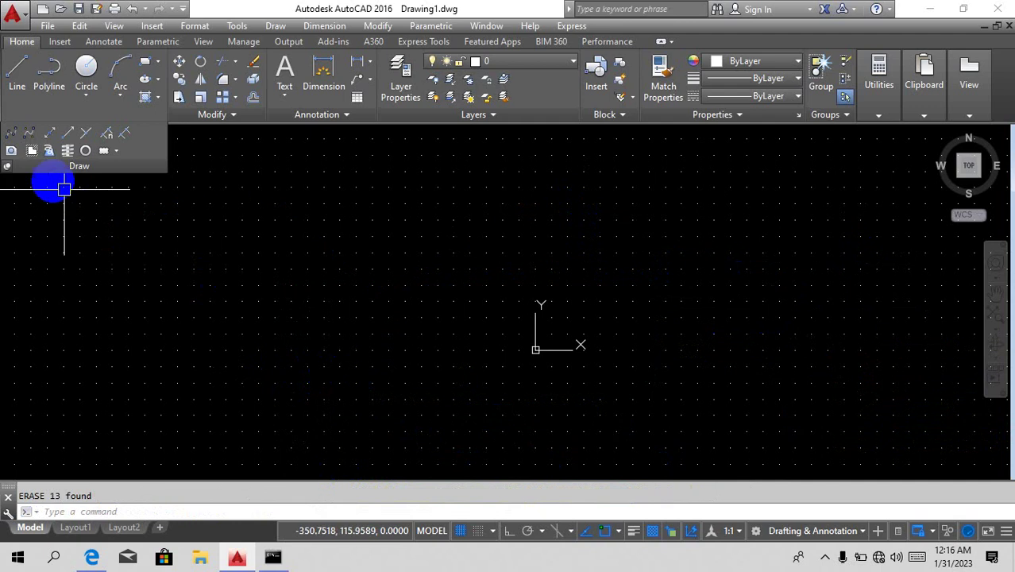
Draw a wavy four-point Fit spline with Chord knot parameterization, about 320 units wide, above and mostly left of the origin.
click(18, 132)
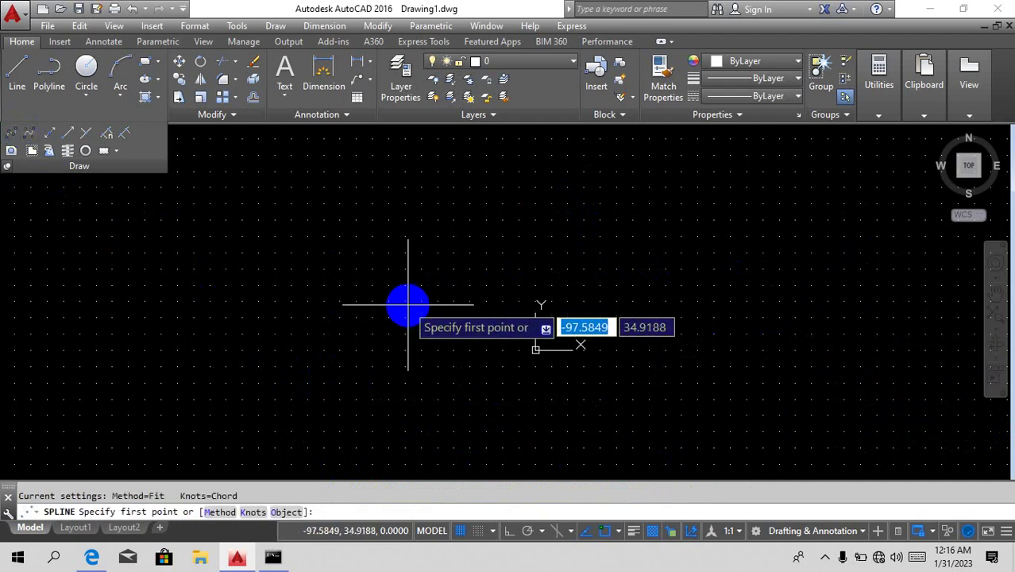
text(k)
key(Return)
click(453, 359)
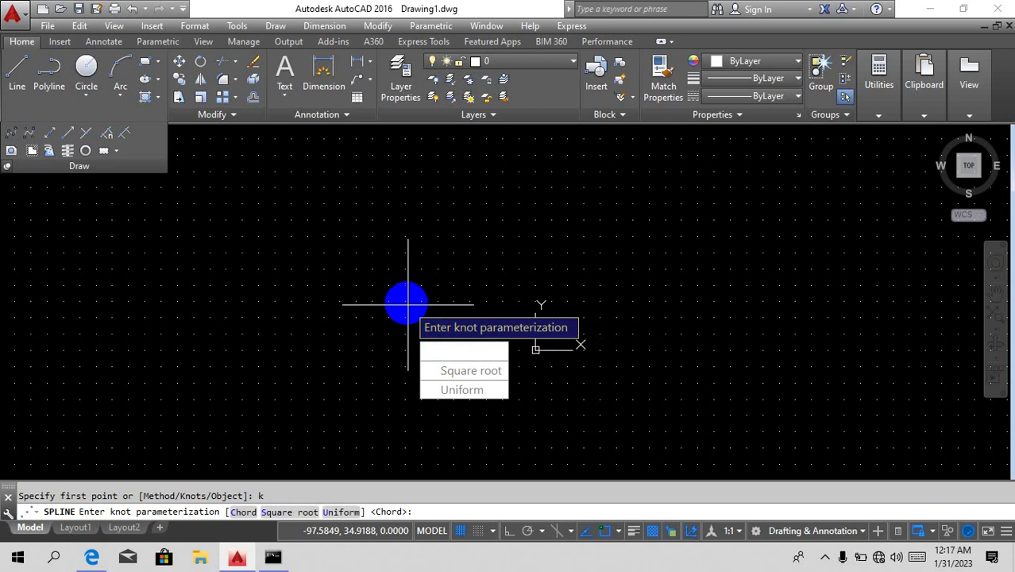
click(151, 282)
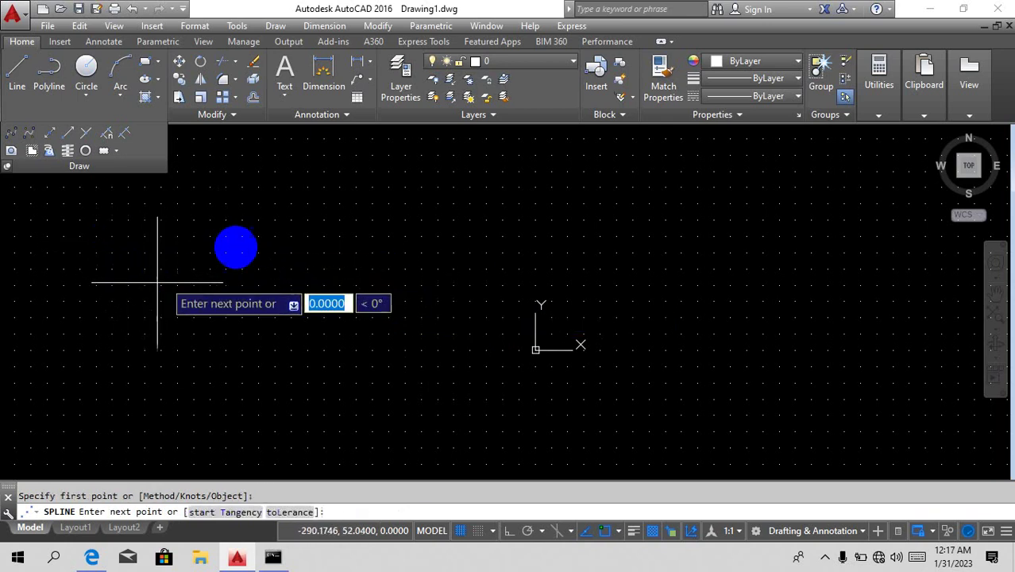
click(288, 205)
click(465, 313)
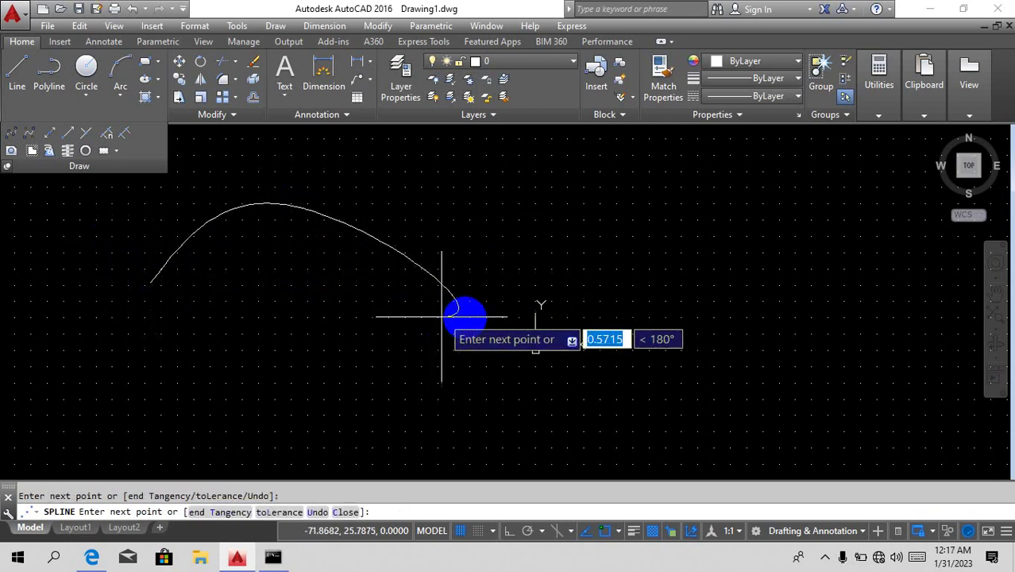
click(567, 230)
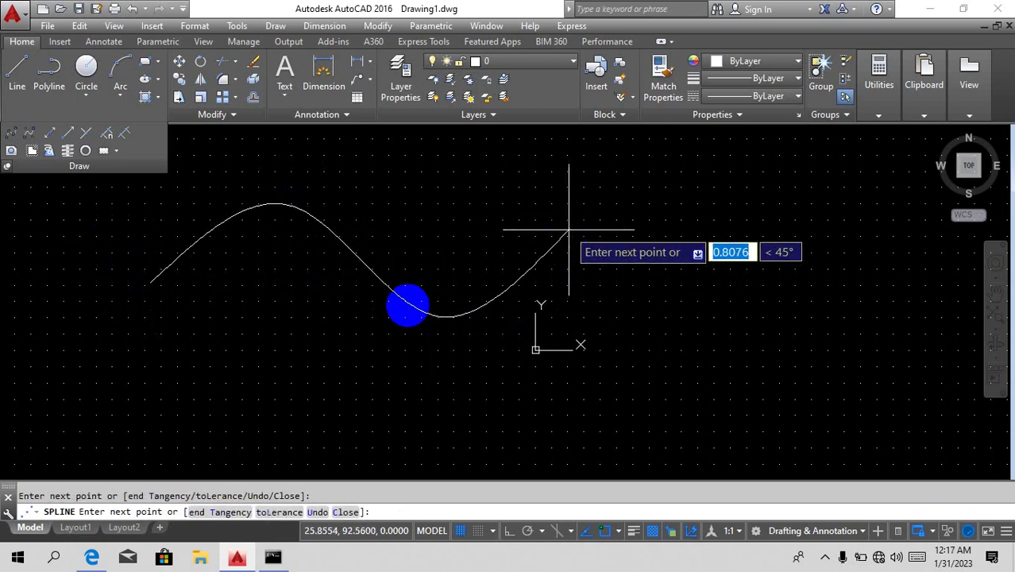
key(Return)
right_click(404, 302)
scroll(418, 257, down, 2)
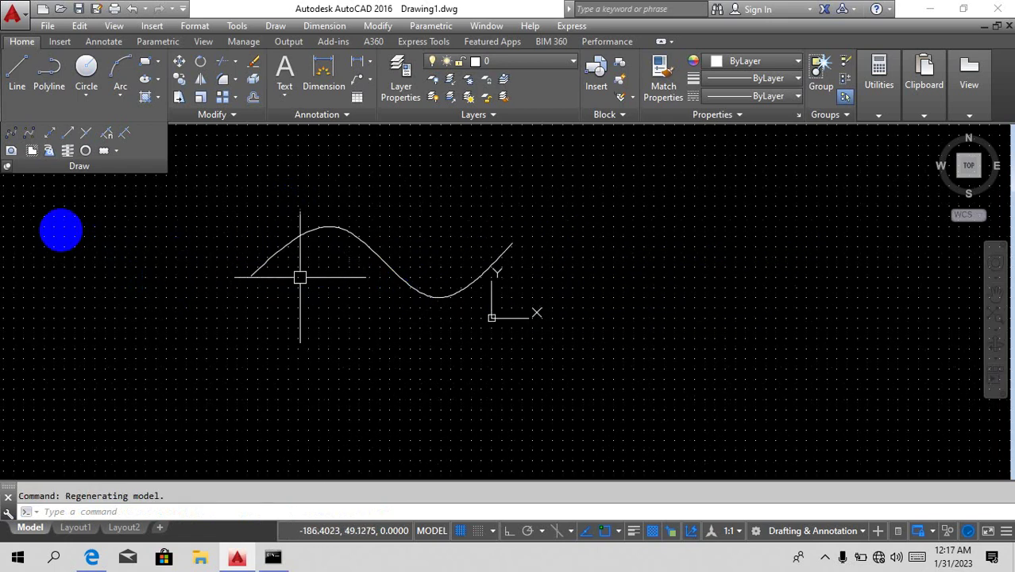
key(Return)
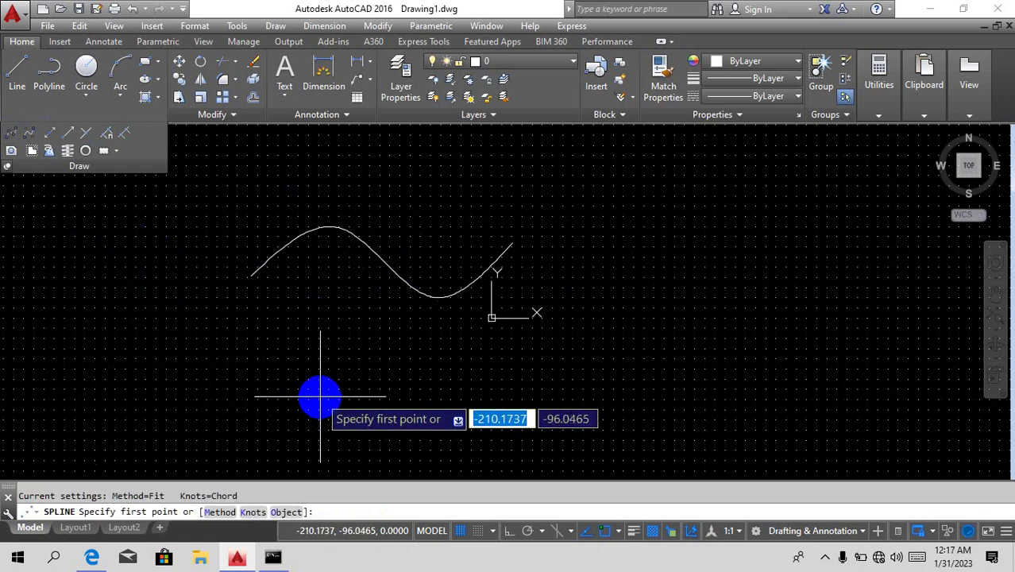
text(k)
key(Return)
click(353, 460)
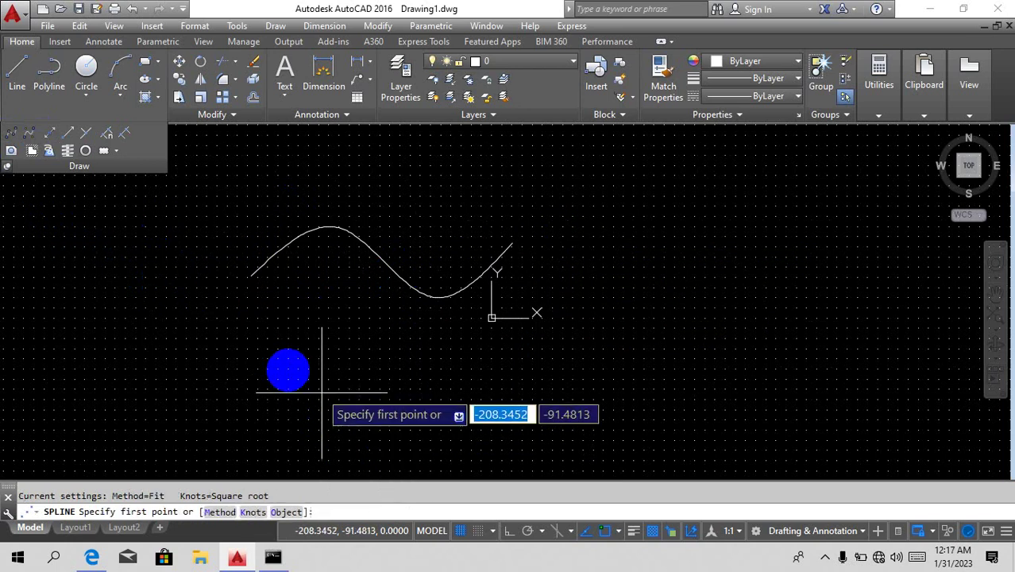
click(246, 389)
click(320, 340)
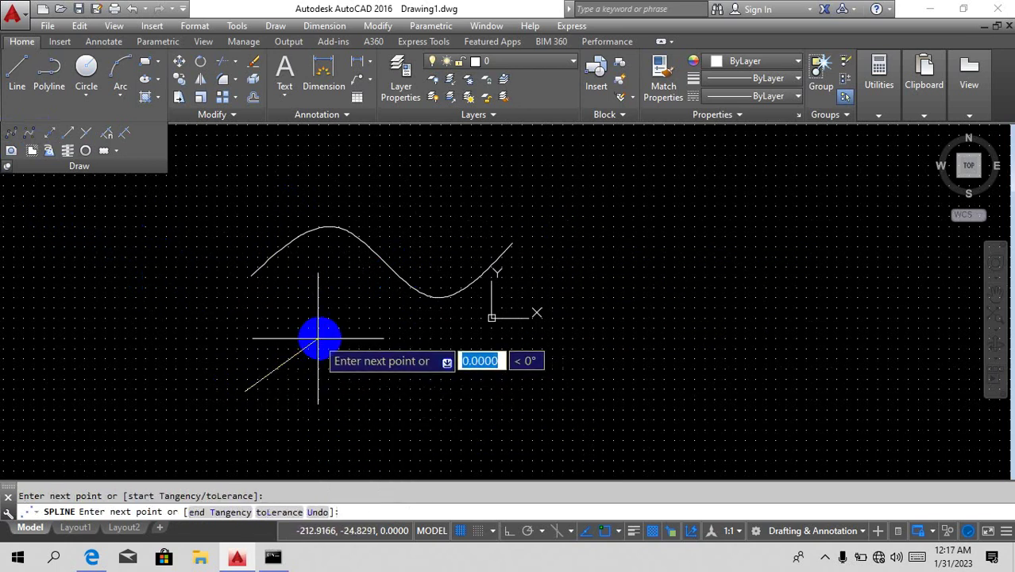
click(460, 399)
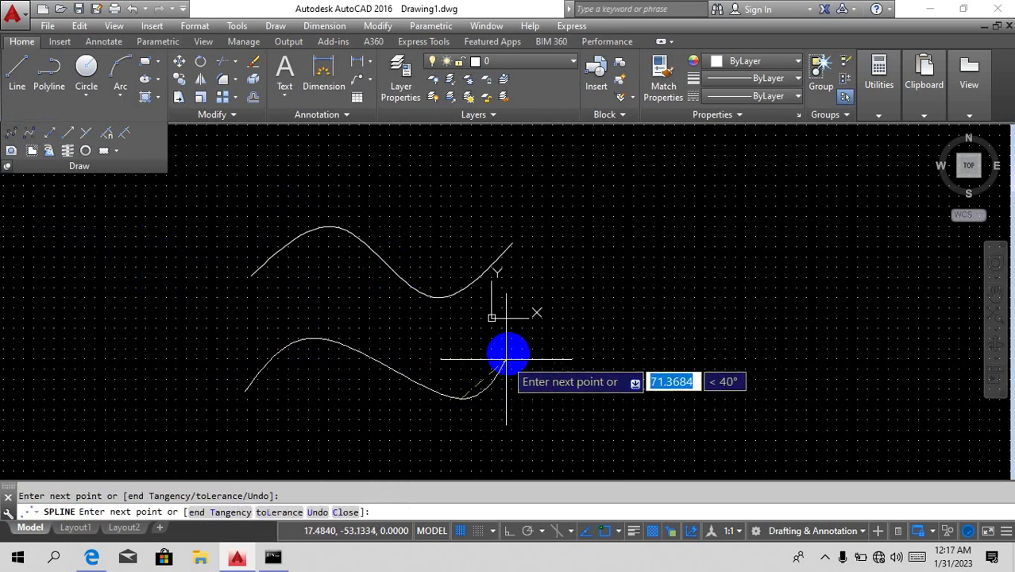
key(Escape)
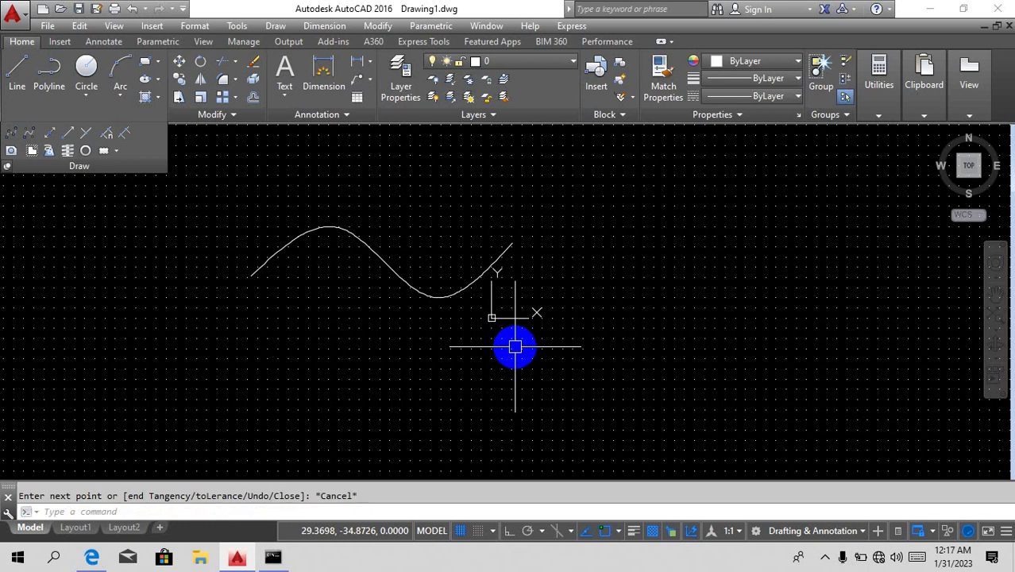
Draw a wavy four-point Fit spline with Square root knot parameterization, about 335 units wide, below the Chord spline.
text(spl)
key(Return)
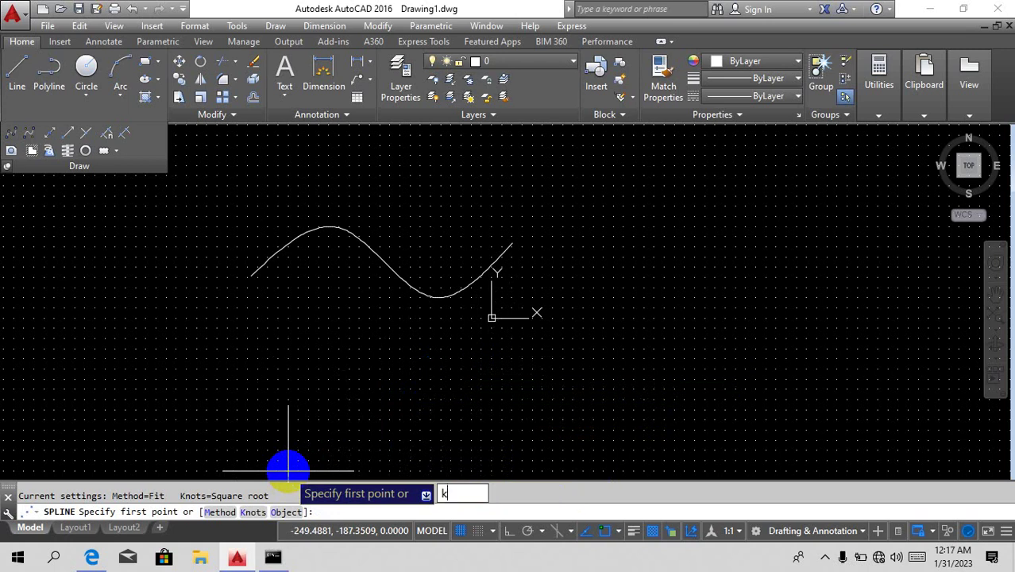
text(k)
key(Return)
click(345, 545)
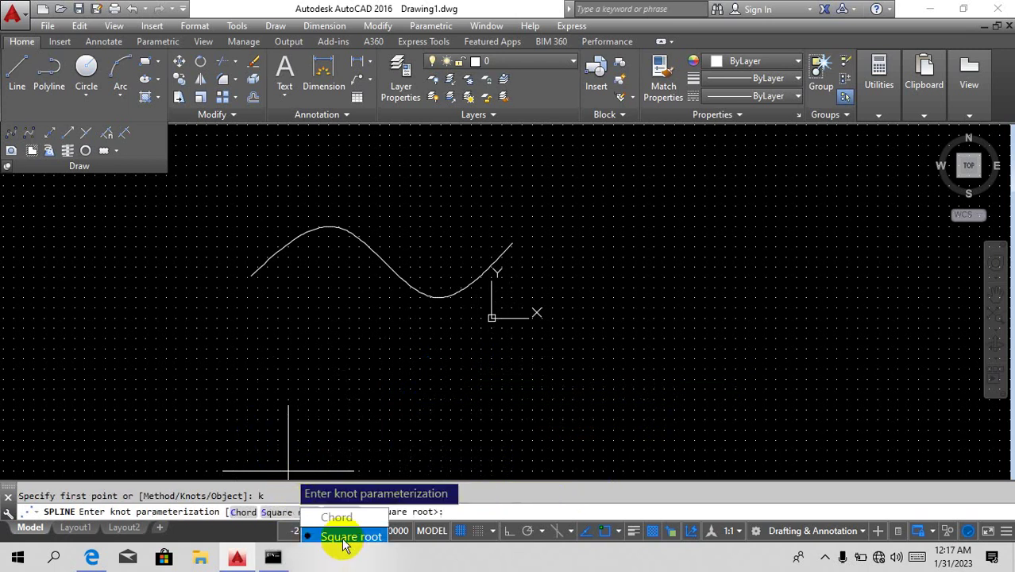
click(256, 342)
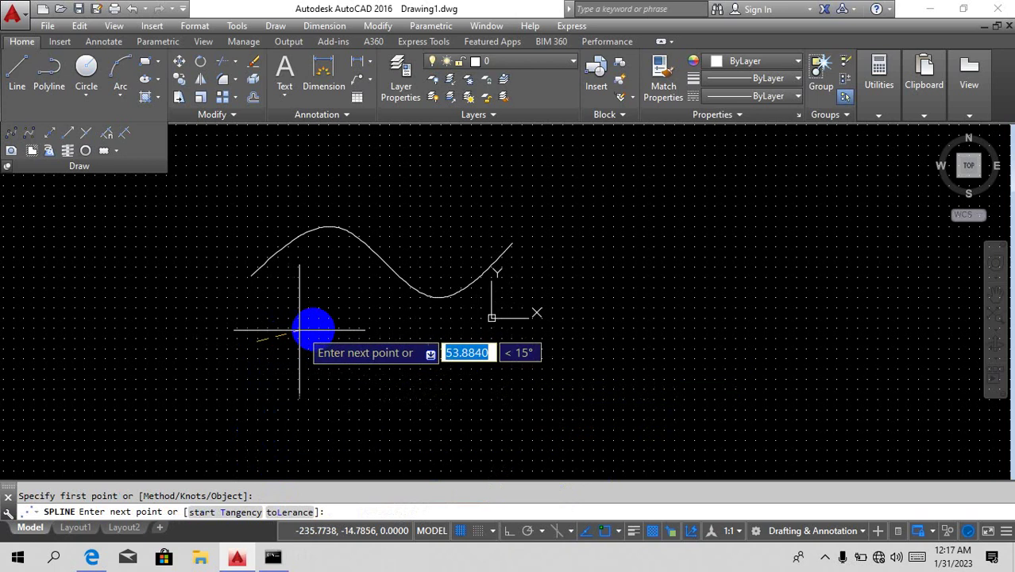
click(353, 322)
click(454, 363)
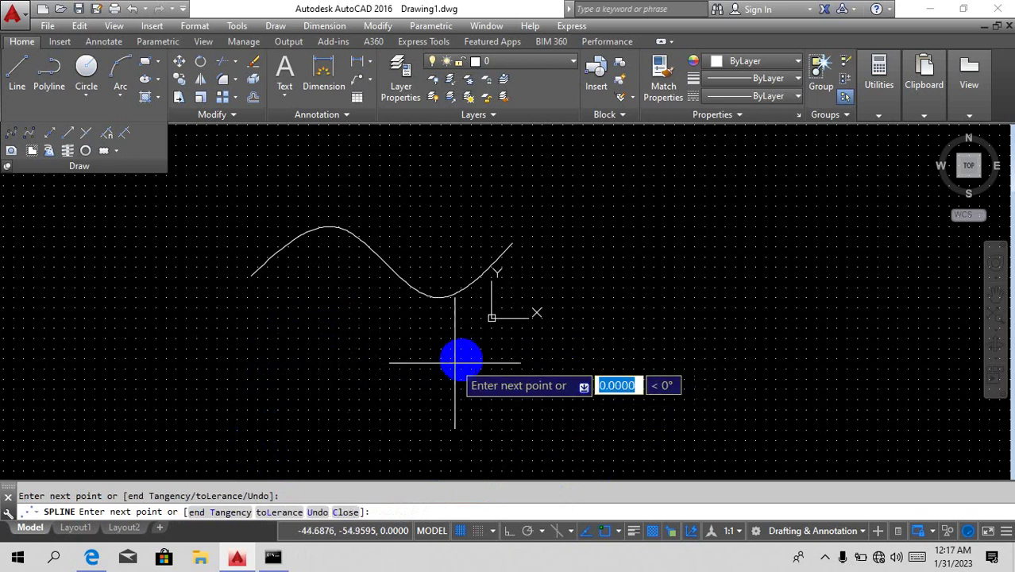
click(529, 322)
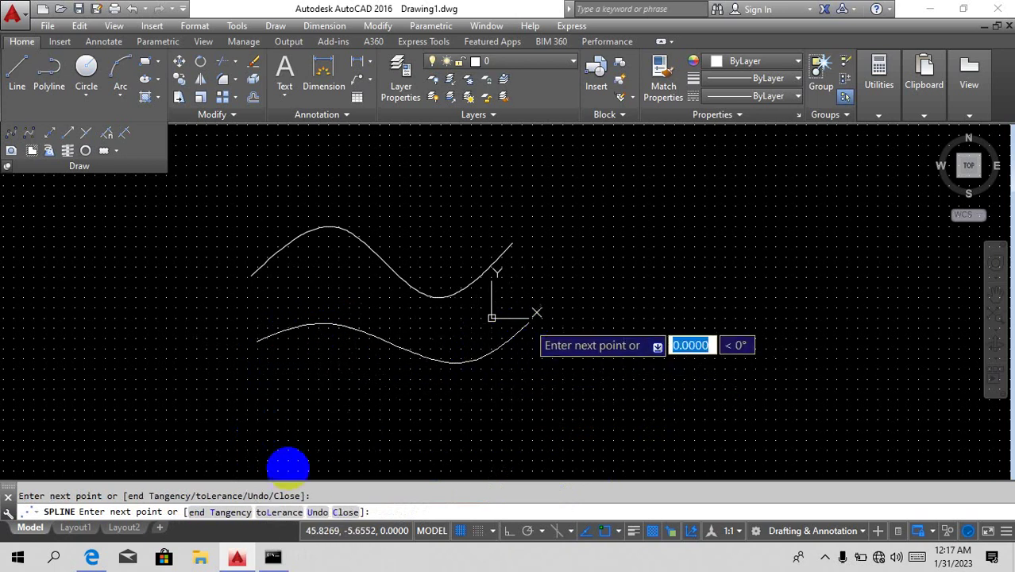
key(Return)
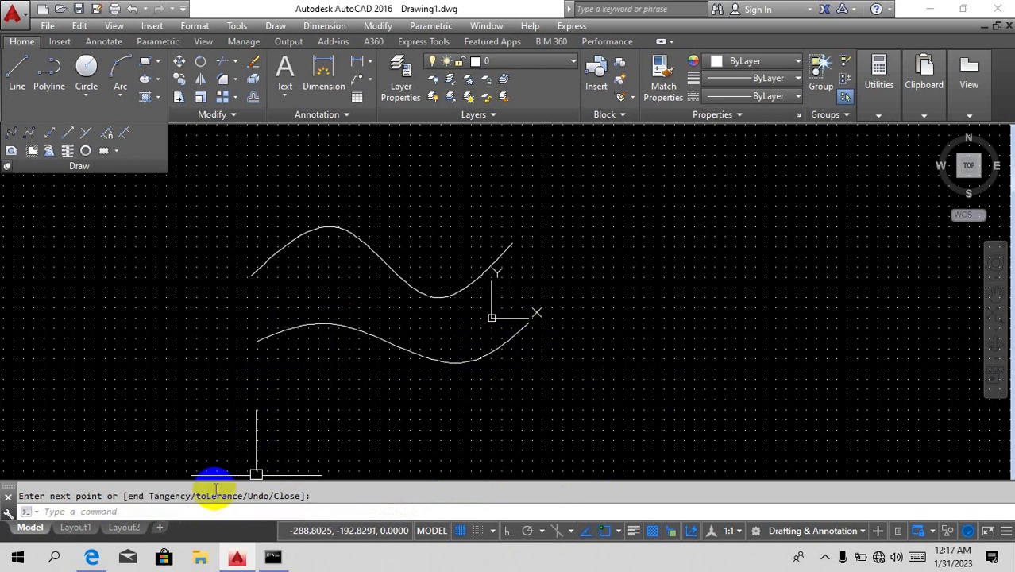
Draw a wavy four-point Fit spline with Uniform knot parameterization, about 350 units wide, below the Square root spline.
key(Return)
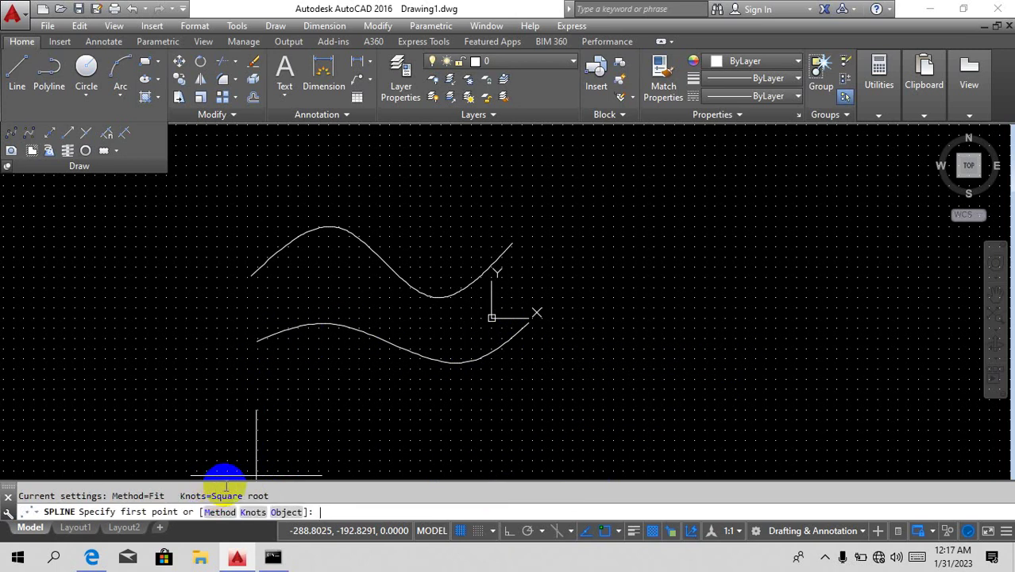
key(Return)
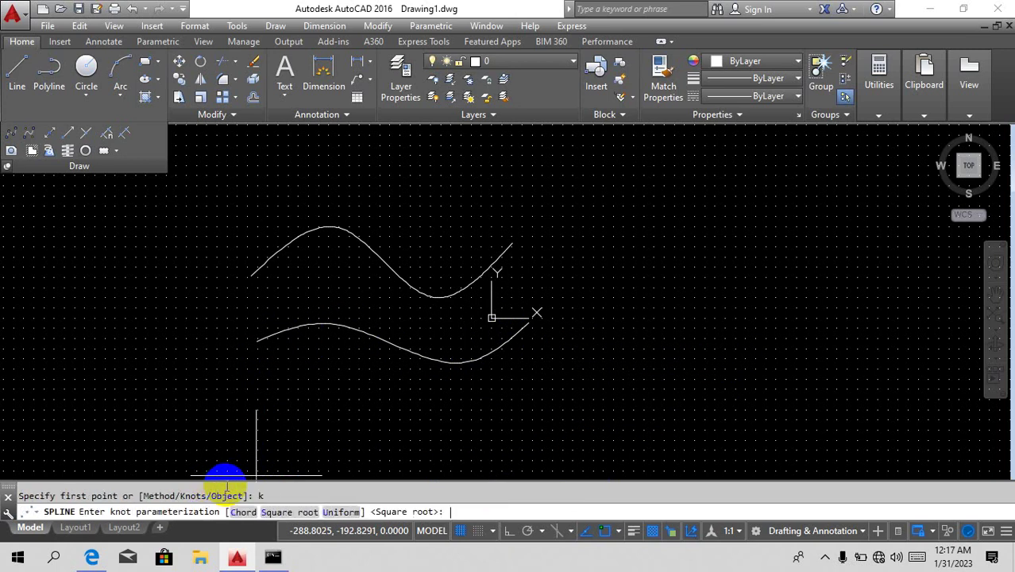
key(Down)
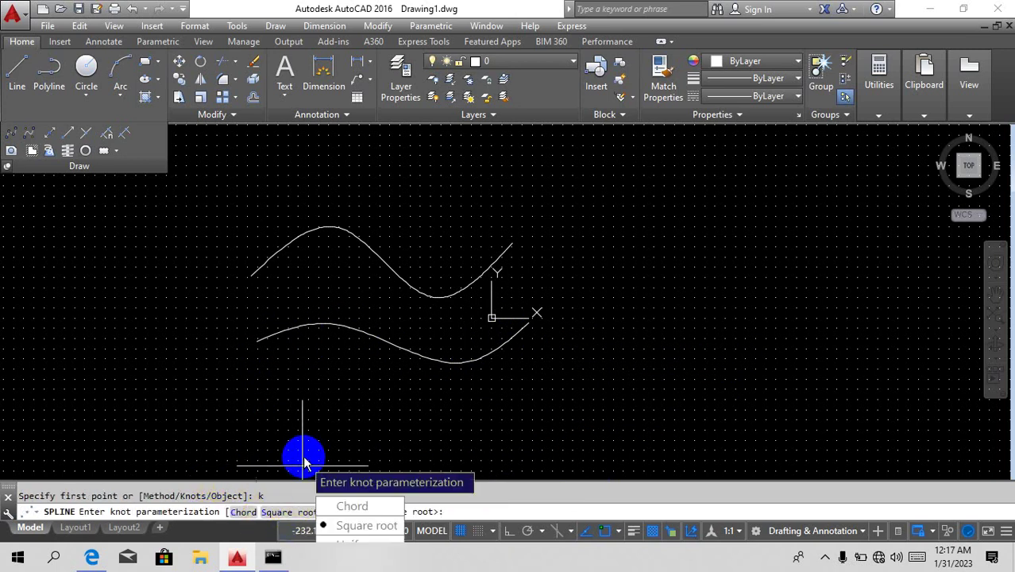
click(354, 544)
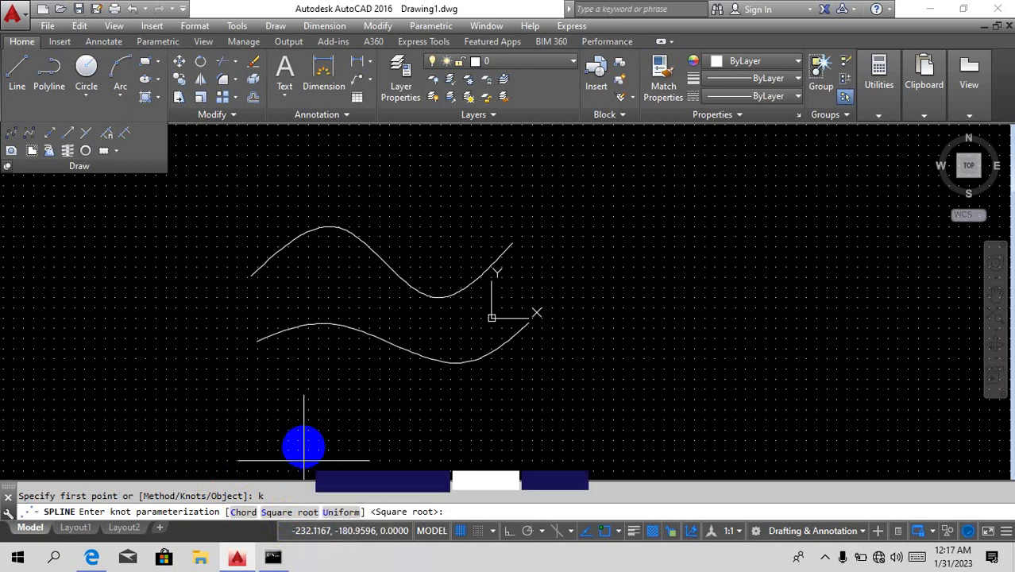
click(269, 407)
click(340, 374)
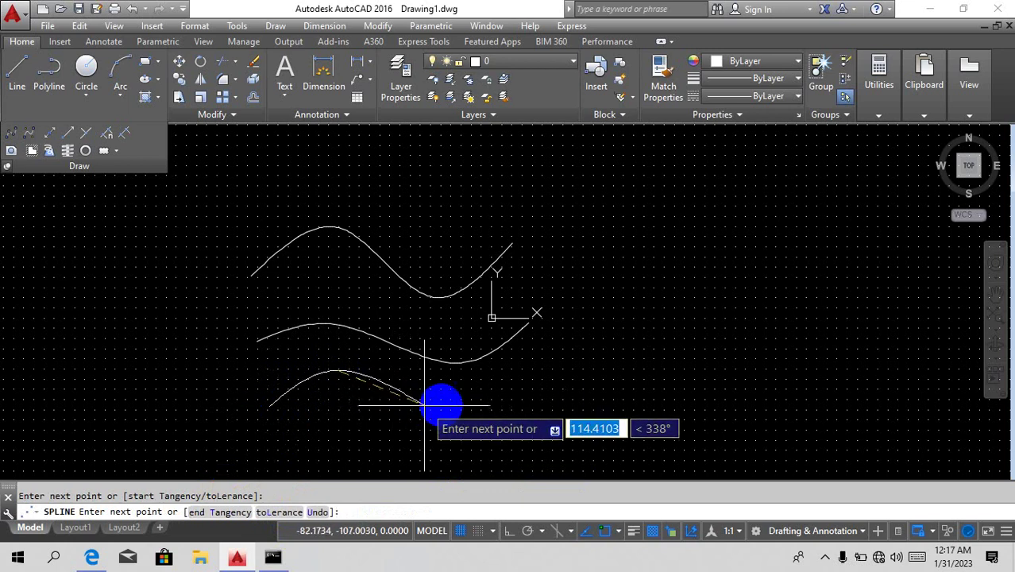
click(449, 403)
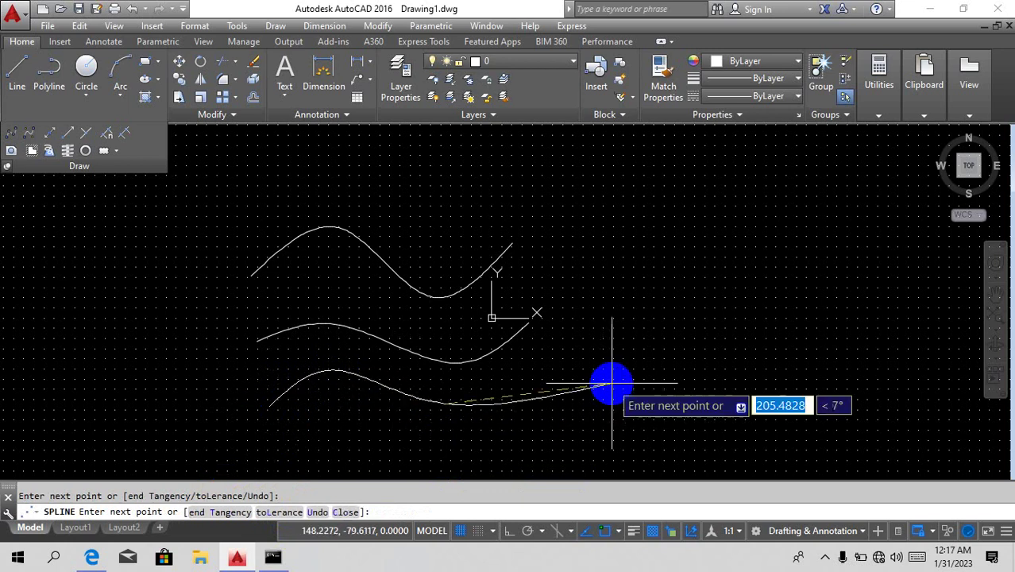
click(552, 374)
key(Return)
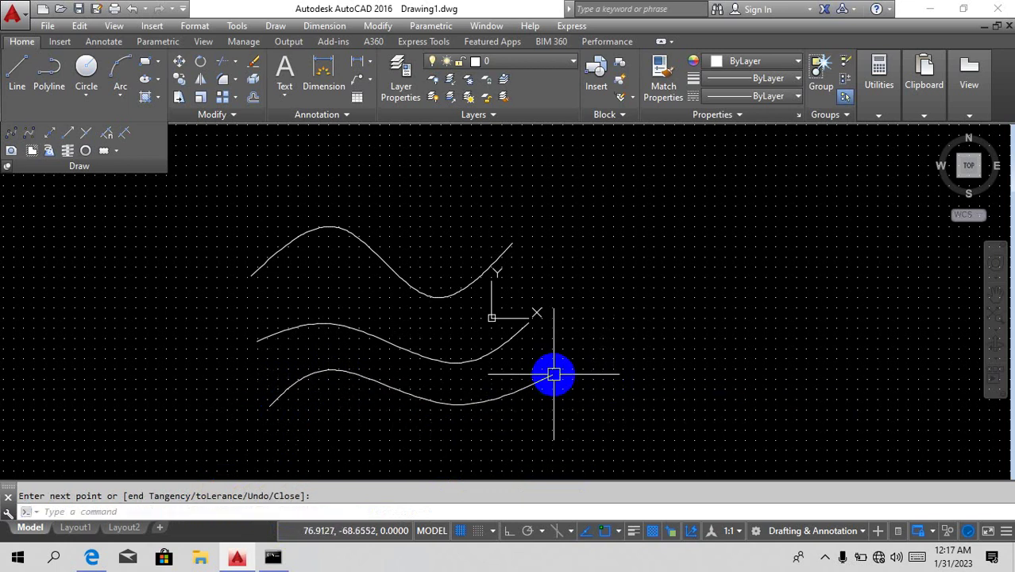
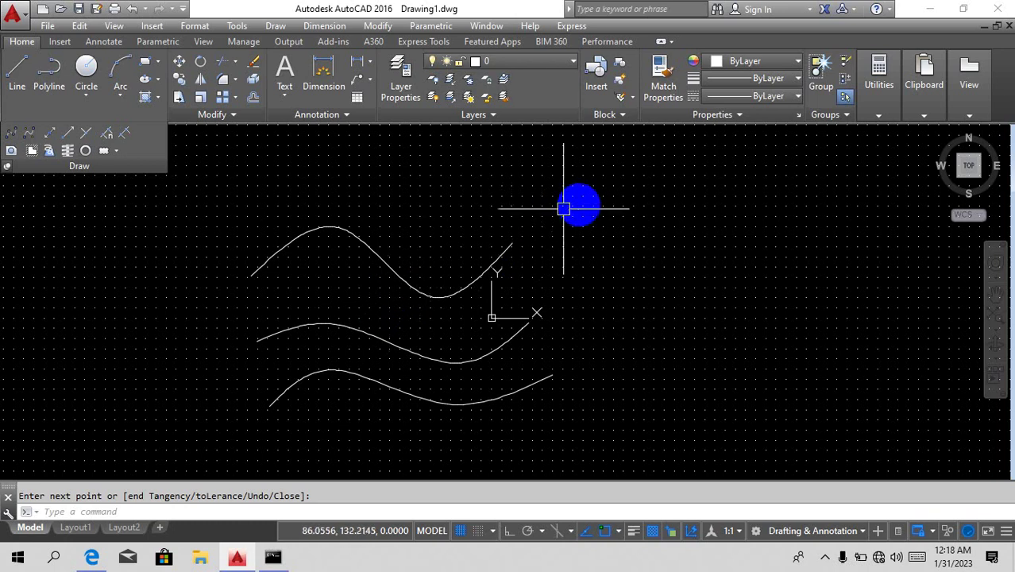
Erase all three wavy splines from the drawing.
click(590, 204)
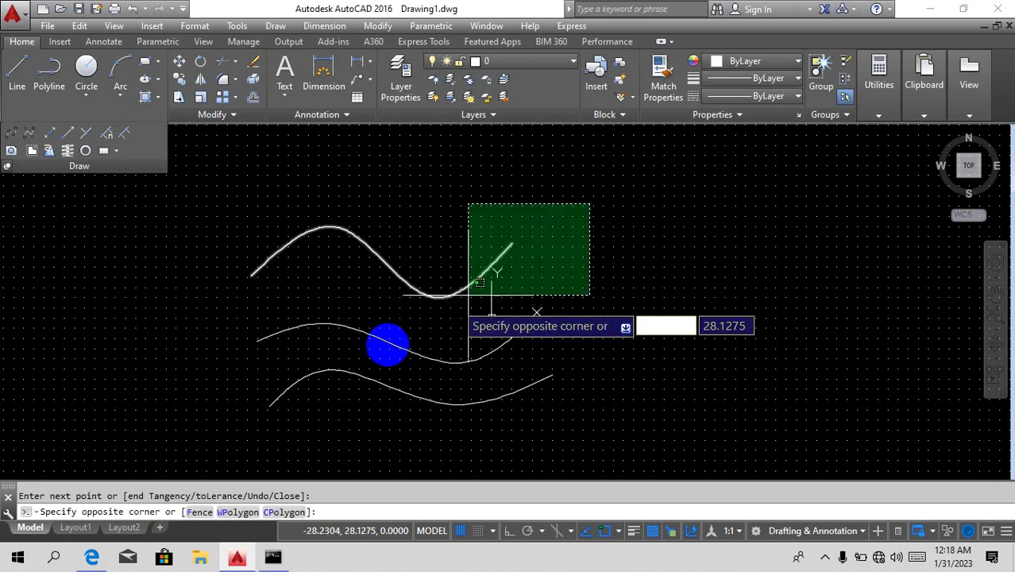
click(310, 403)
text(e)
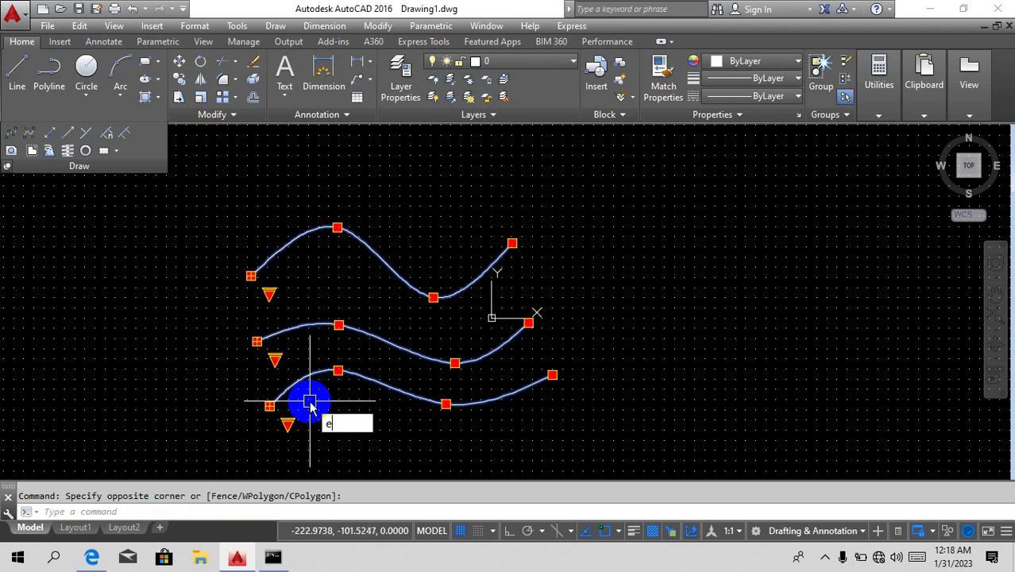
key(Return)
text(s)
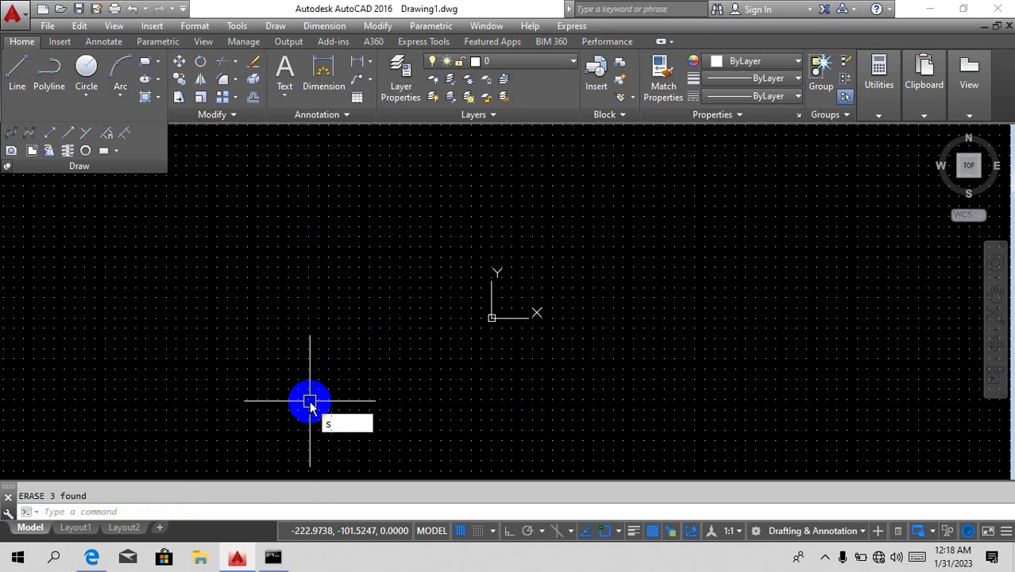
text(pk)
key(Return)
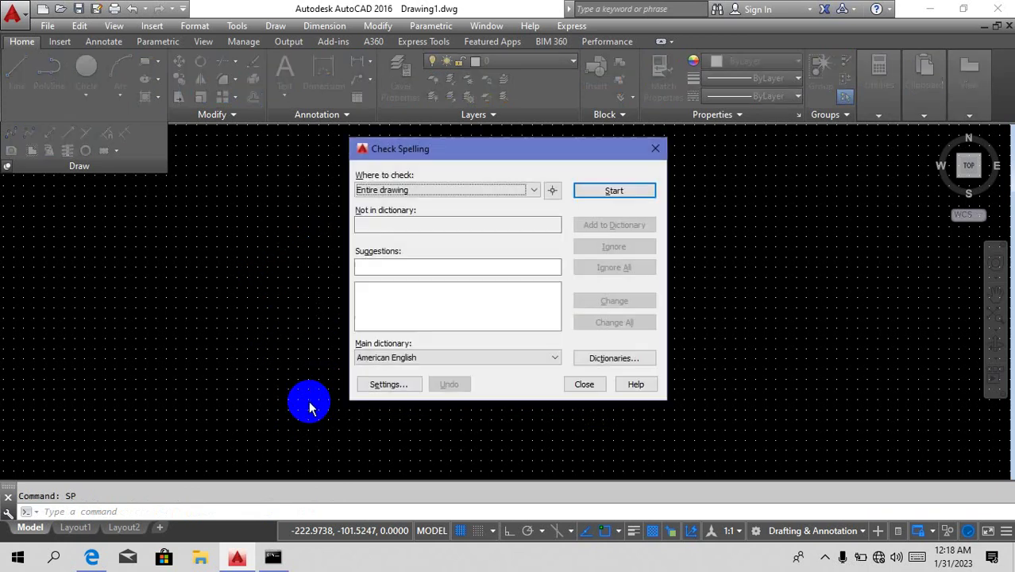
click(656, 149)
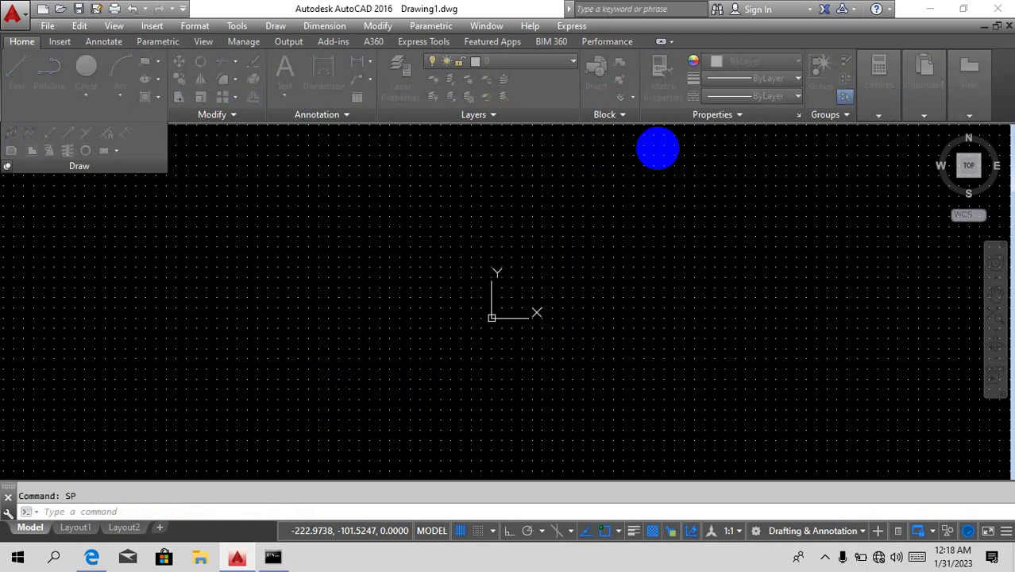
text(spl)
key(Return)
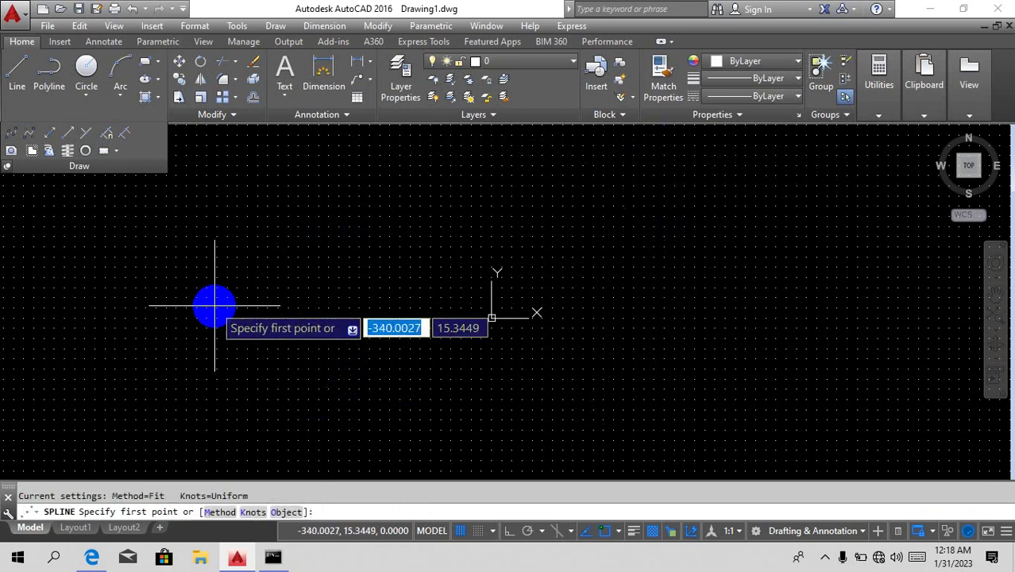
key(Escape)
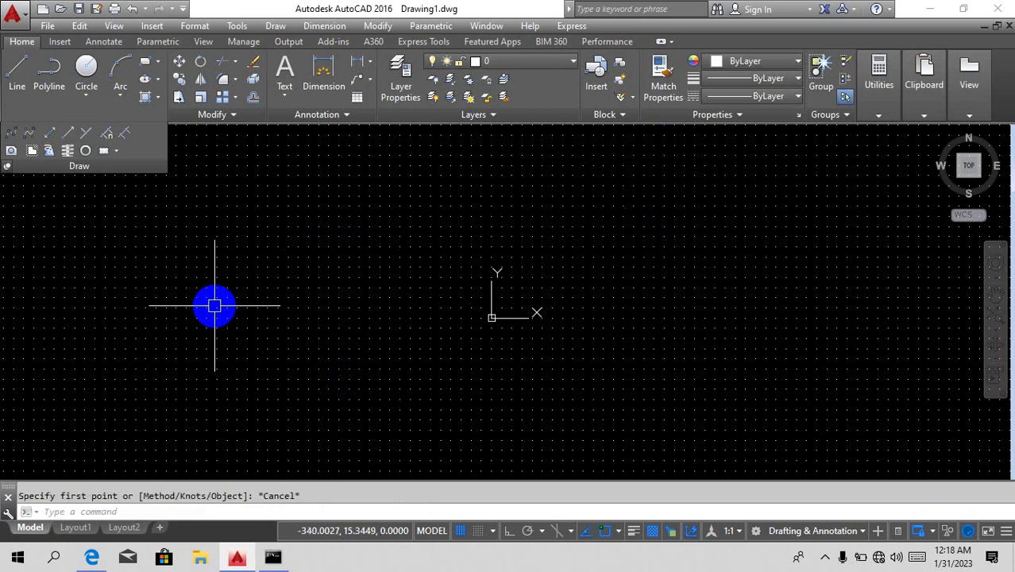
Draw a horizontal line about 687 units long just above the origin, with Ortho mode turned on.
text(l)
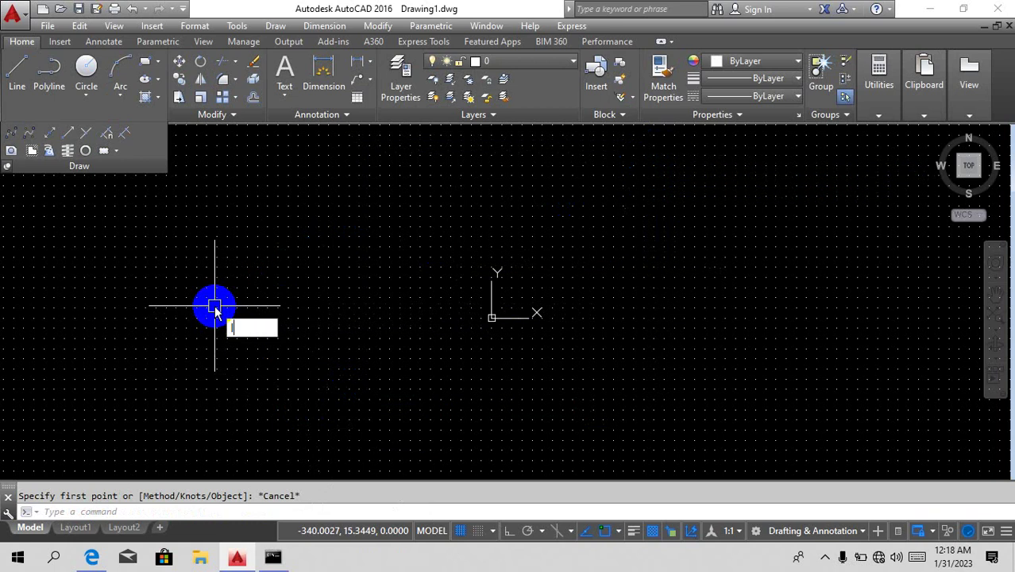
key(Return)
click(184, 305)
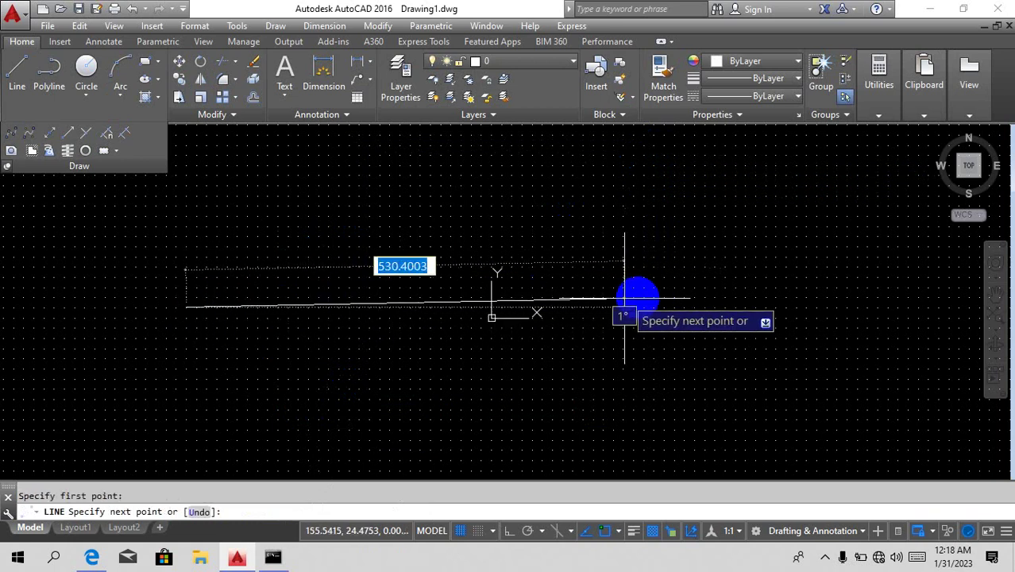
key(F8)
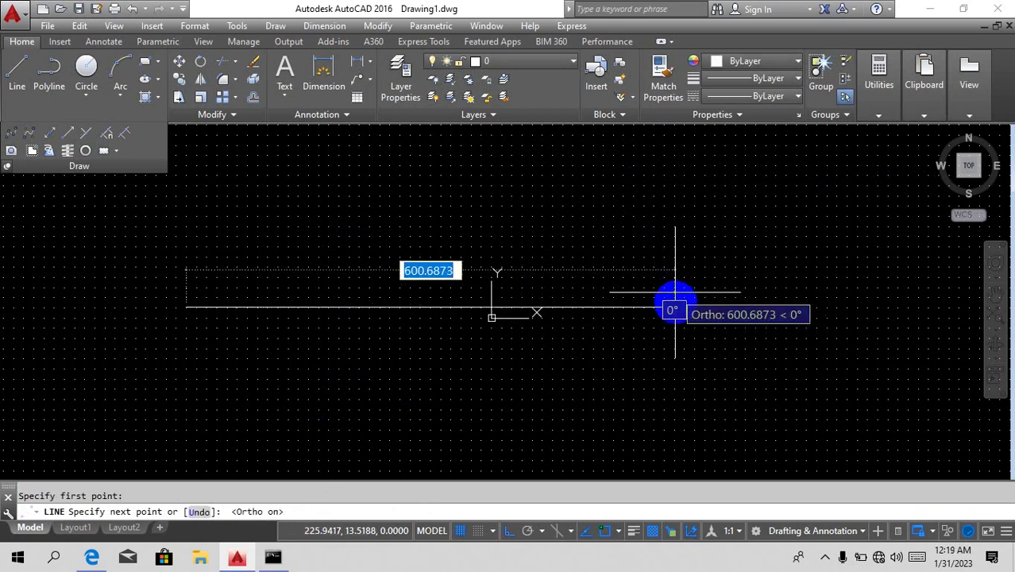
click(744, 316)
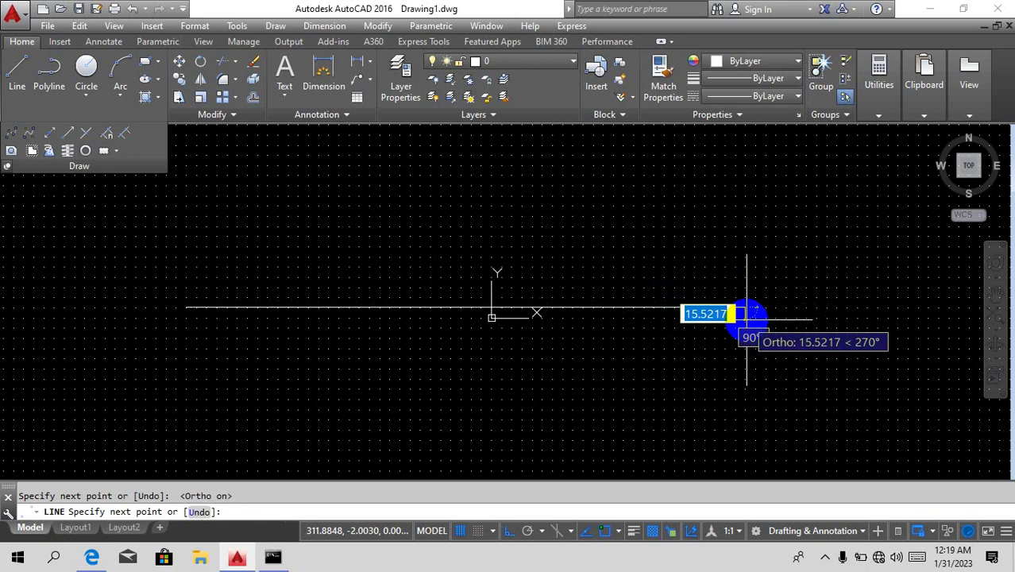
key(Escape)
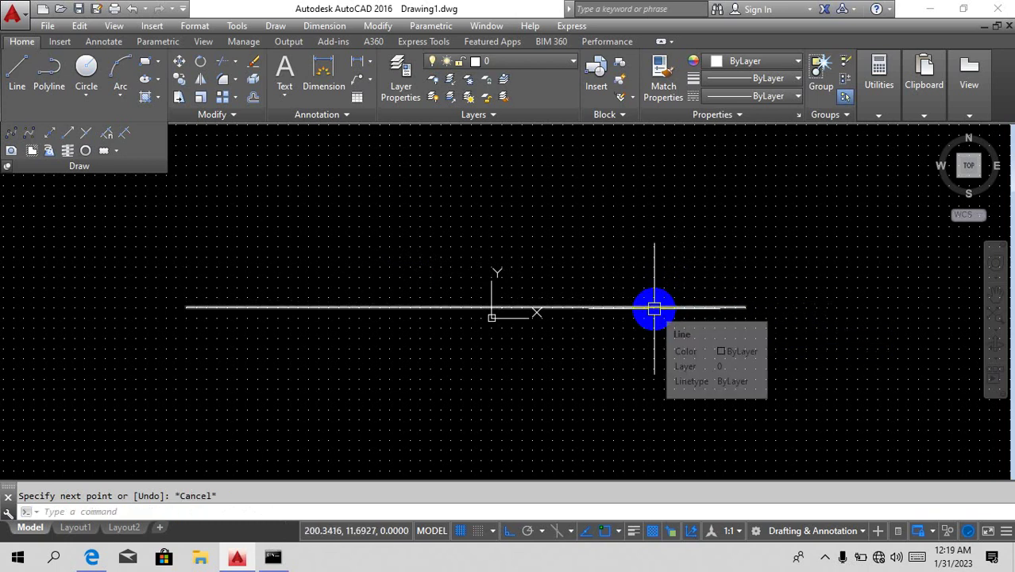
Turn on Quick Properties, view the horizontal line's length, and deselect the line.
click(901, 533)
click(420, 307)
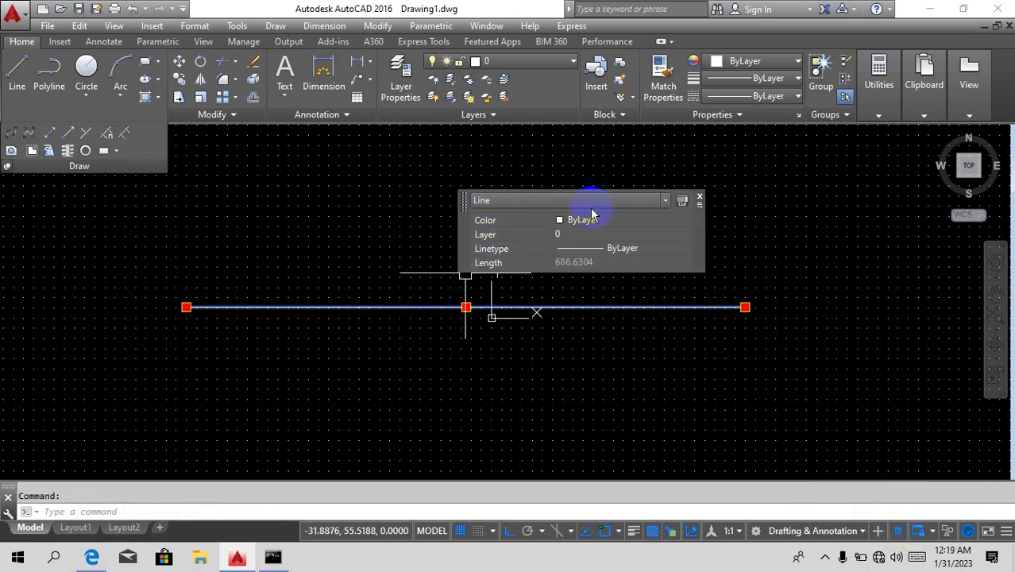
click(700, 199)
key(Escape)
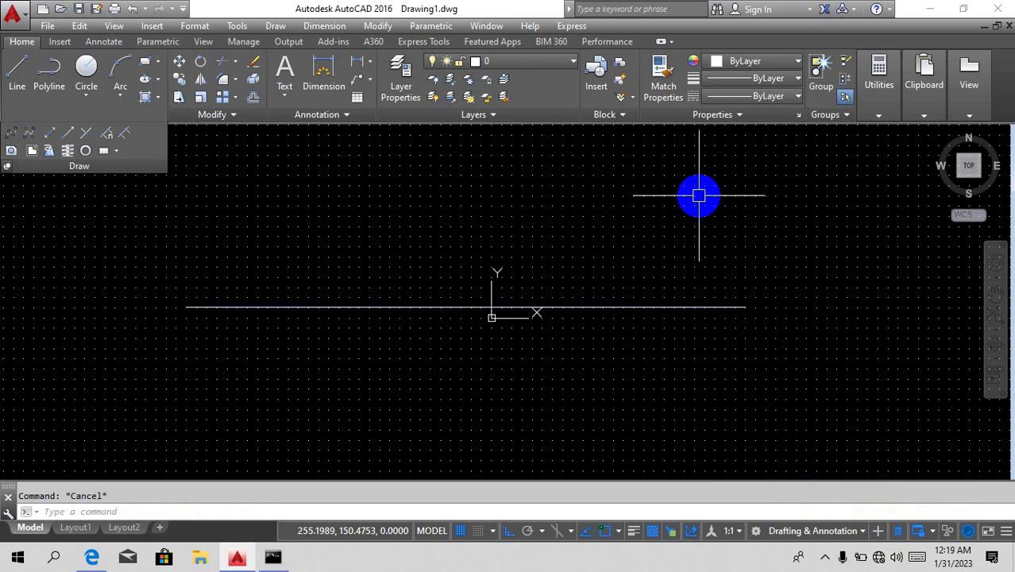
Try to convert the horizontal line into a spline with the Spline command's Object option.
text(spl)
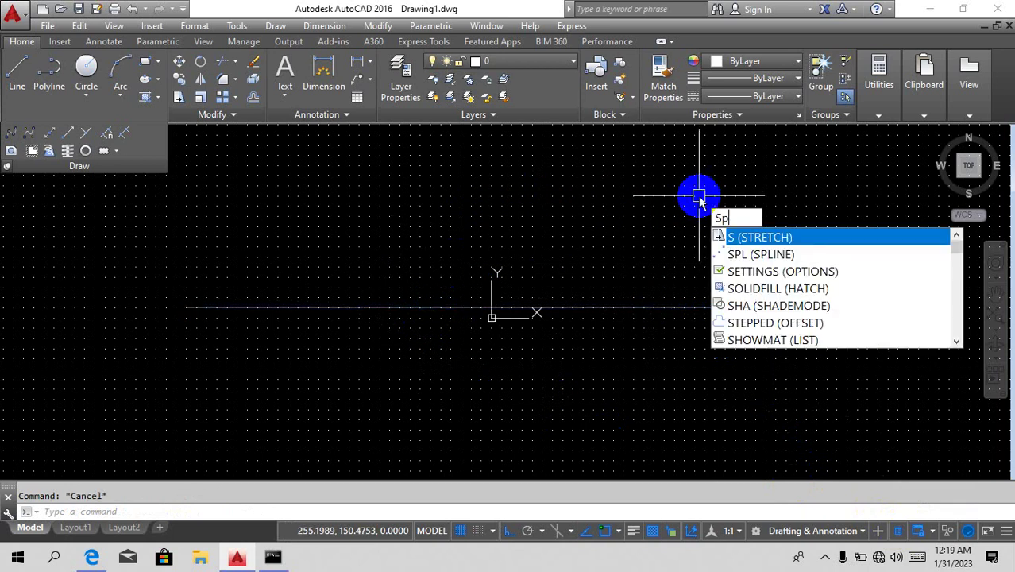
key(Return)
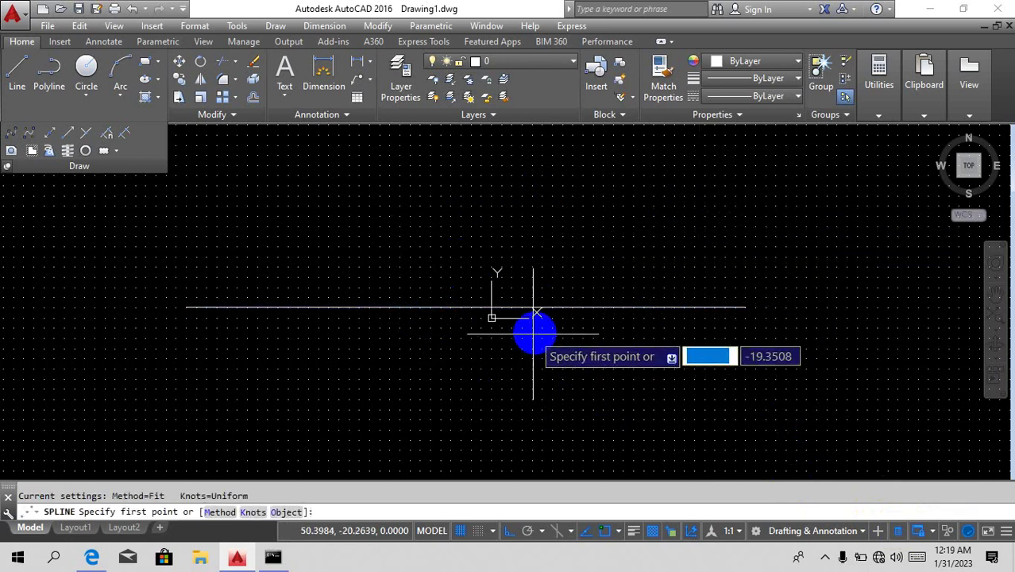
text(o)
key(Return)
click(450, 308)
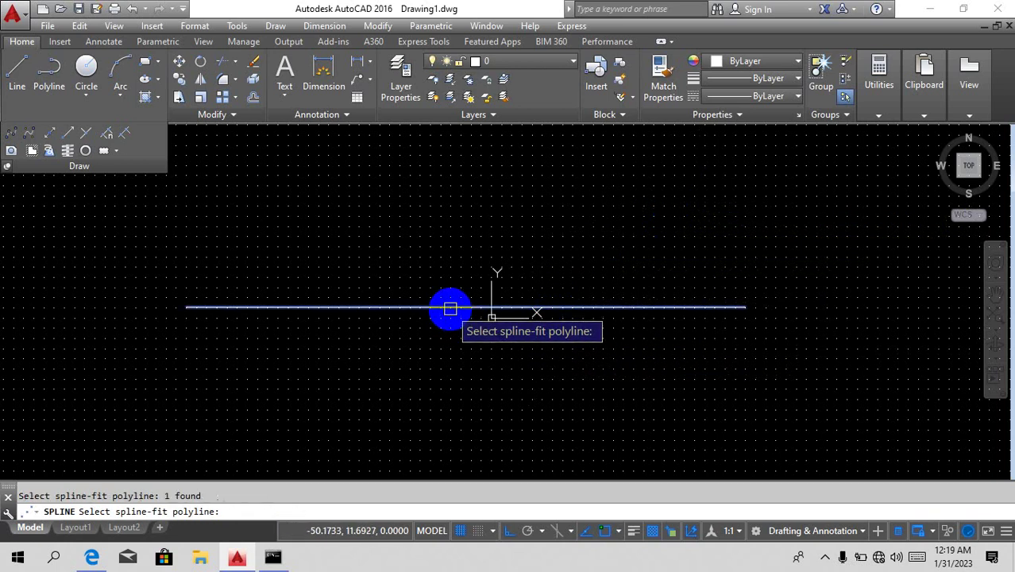
key(Return)
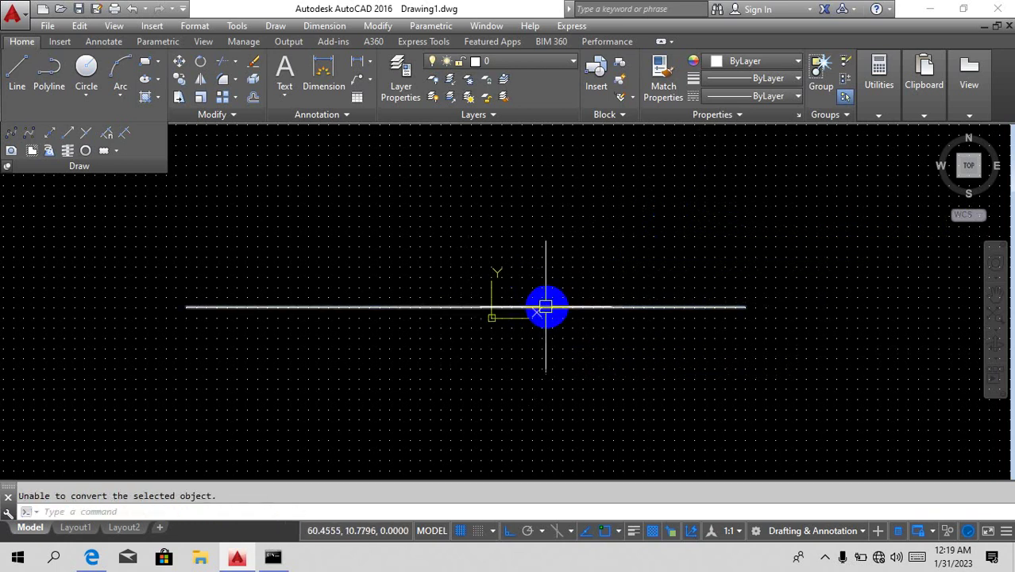
Check the horizontal line's object type in Quick Properties and deselect the line.
click(559, 307)
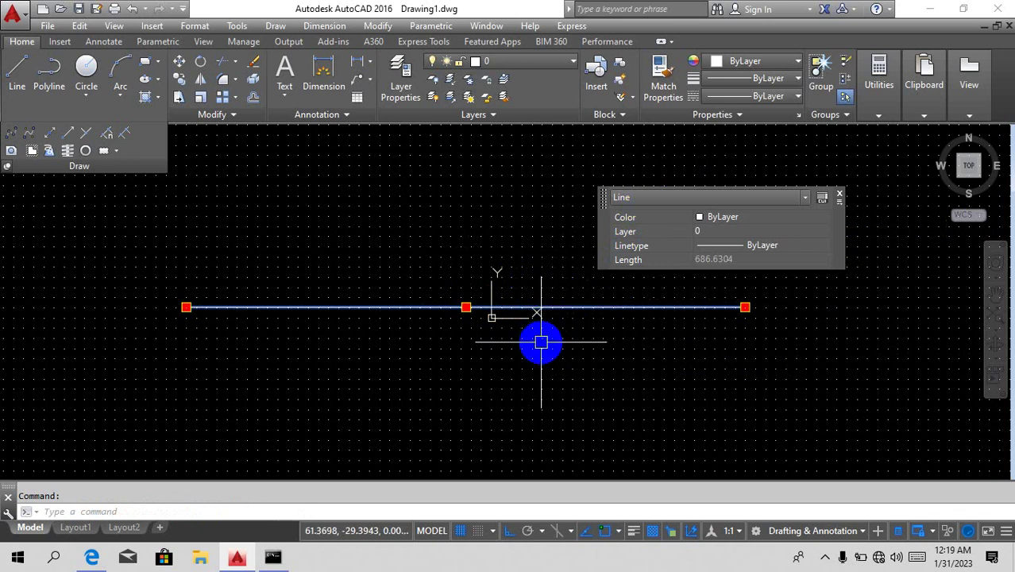
click(839, 196)
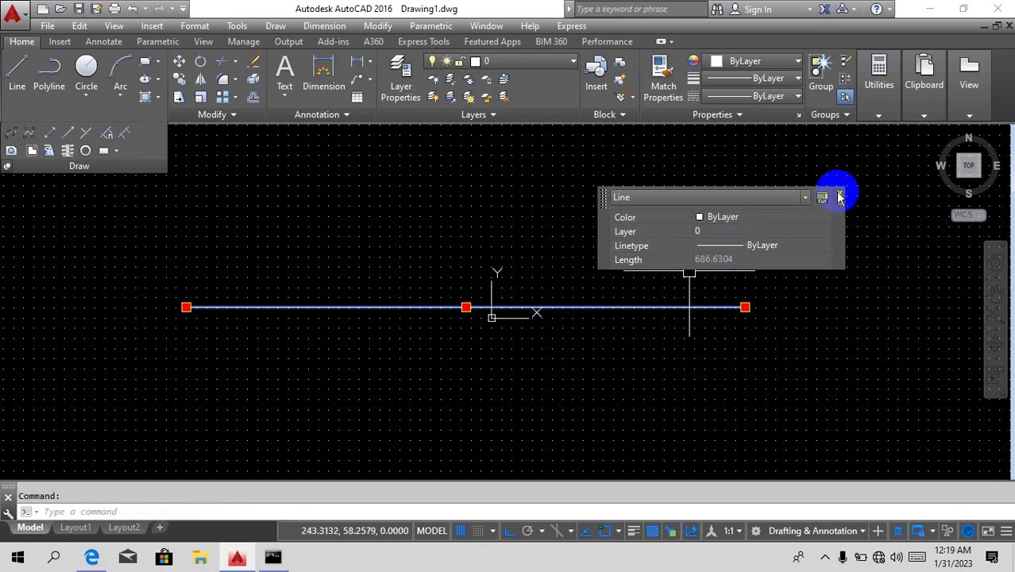
key(Escape)
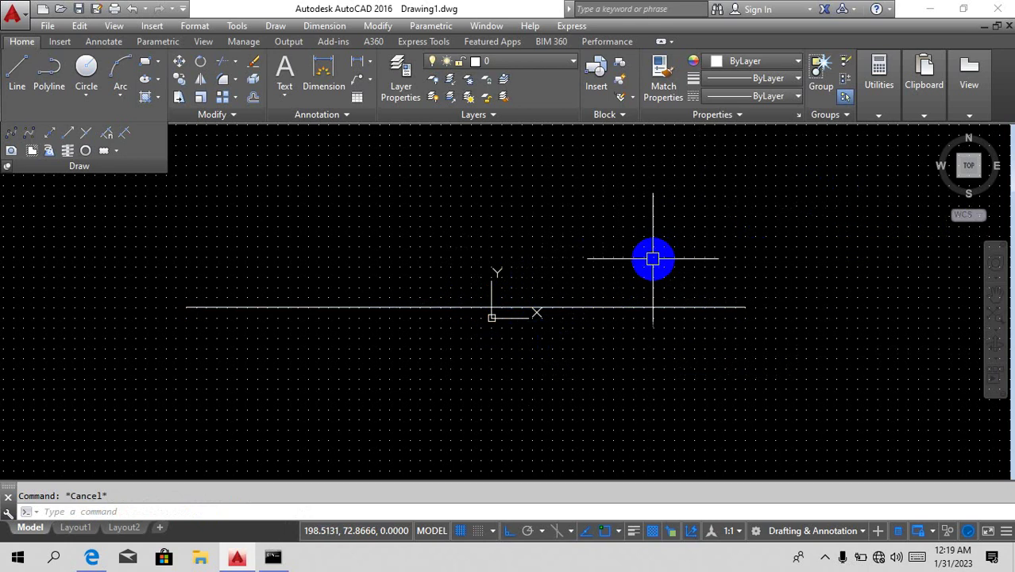
Draw a circle with a radius of about 110 units, centred above the horizontal line's left part and overlapping the line.
text(c)
key(Return)
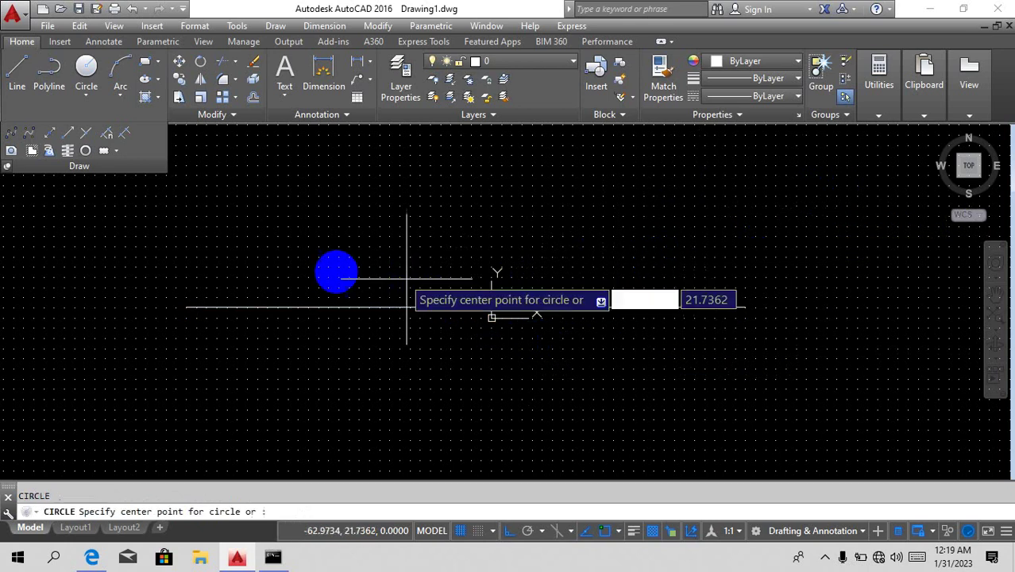
click(316, 236)
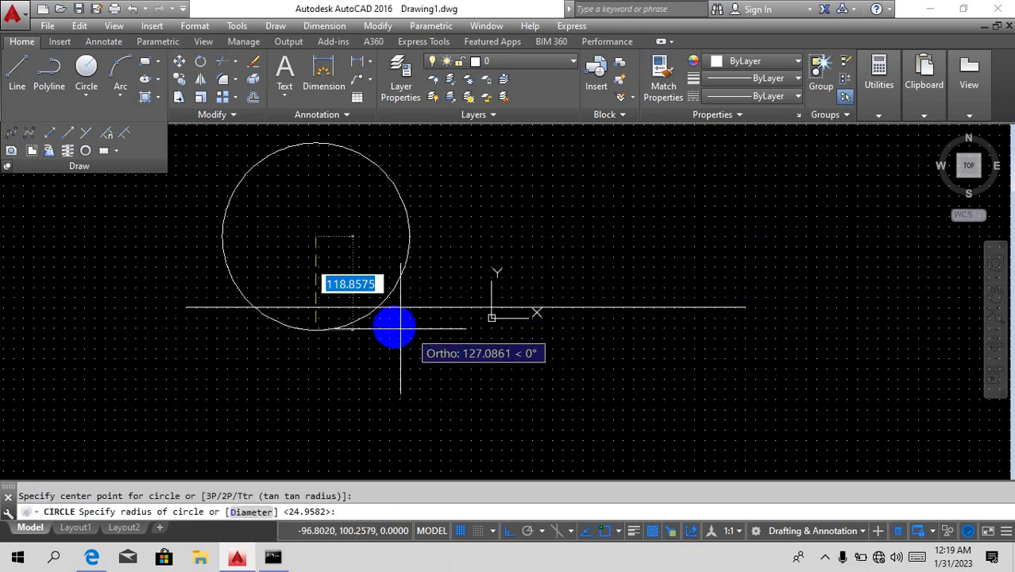
click(399, 326)
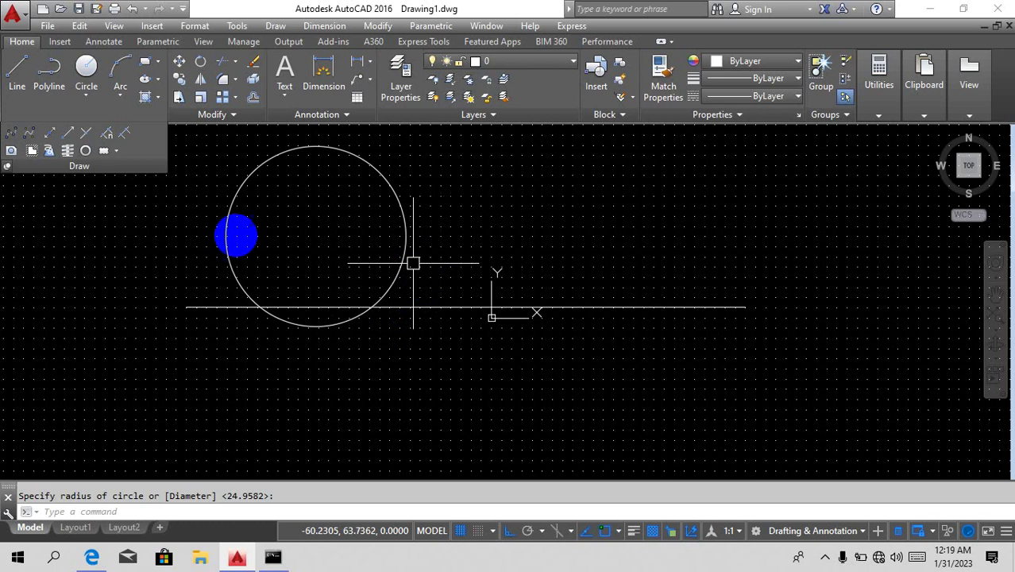
Try to convert the circle into a spline with the Spline command's Object option.
click(12, 137)
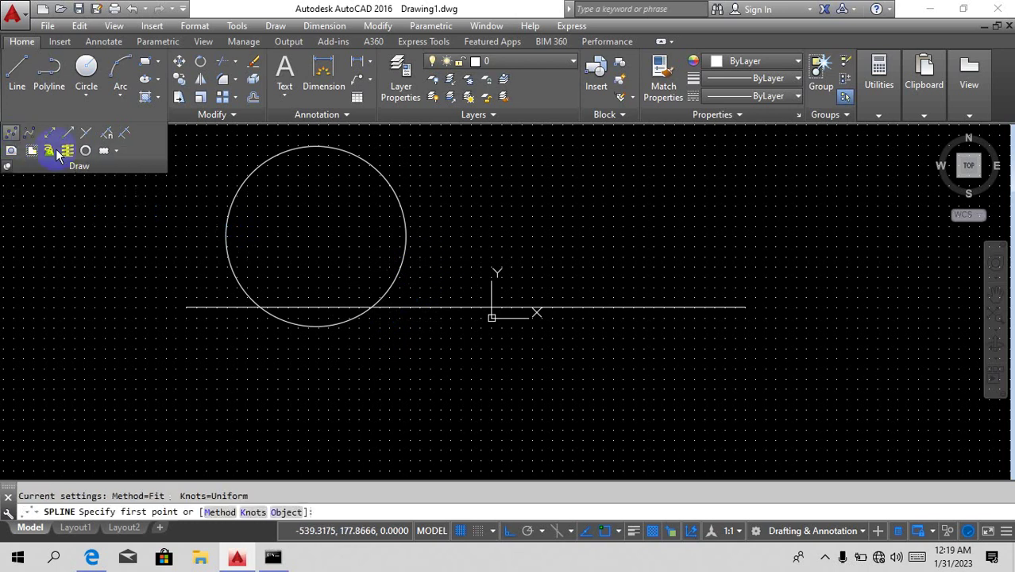
text(o)
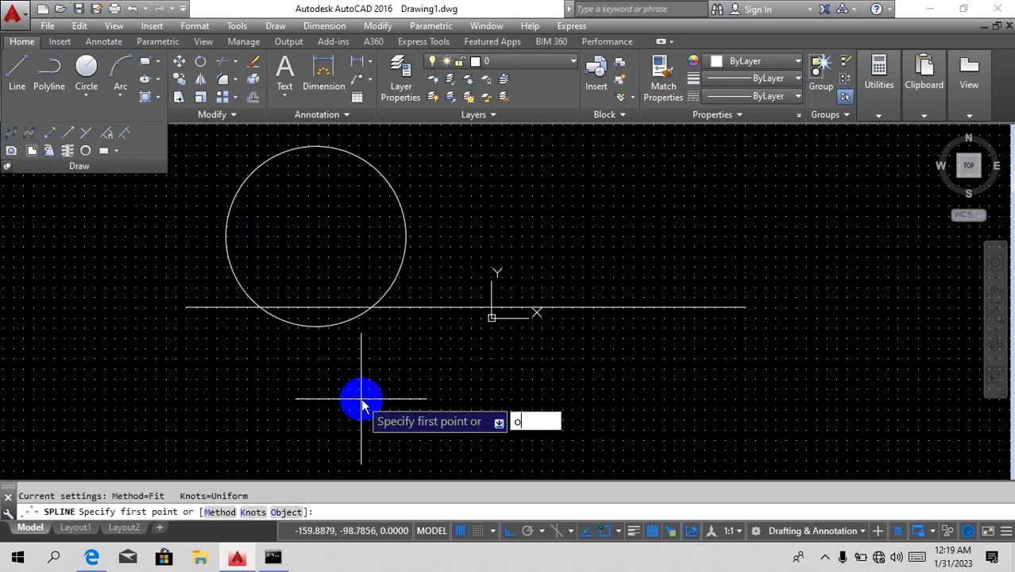
key(Return)
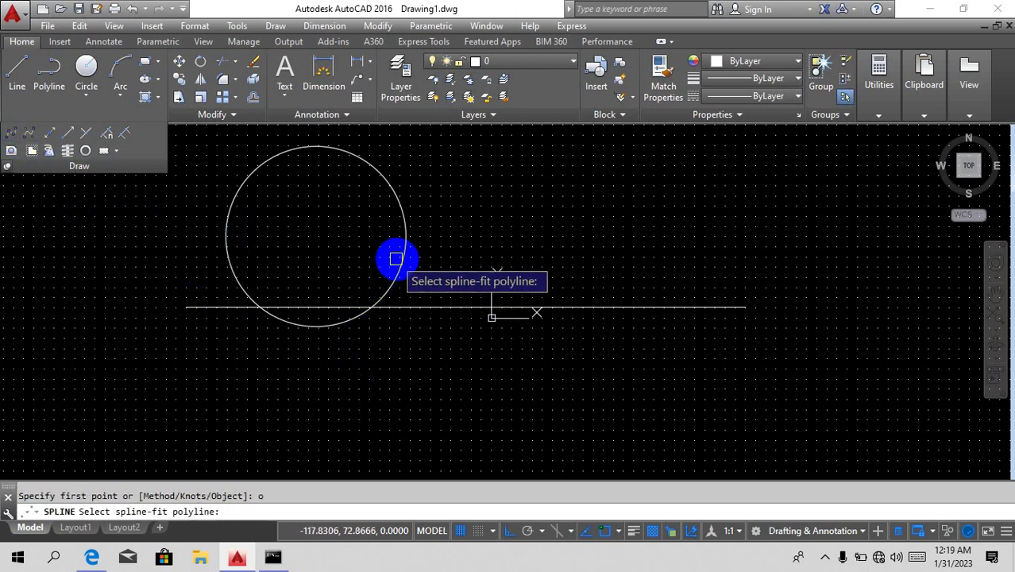
click(400, 258)
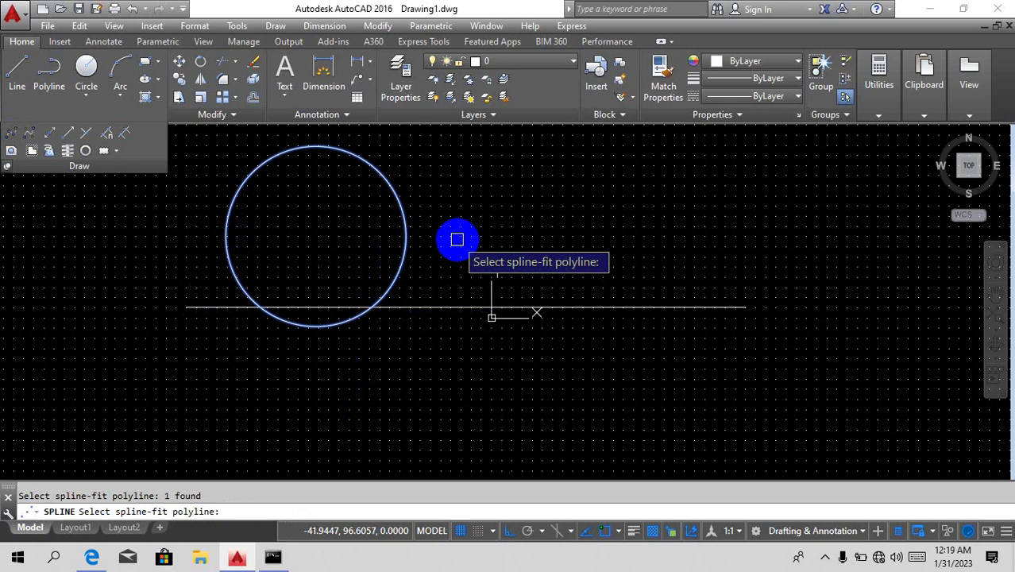
key(Return)
Check the circle's object type in Quick Properties, close the palette, and view the horizontal line's rollover details.
click(405, 236)
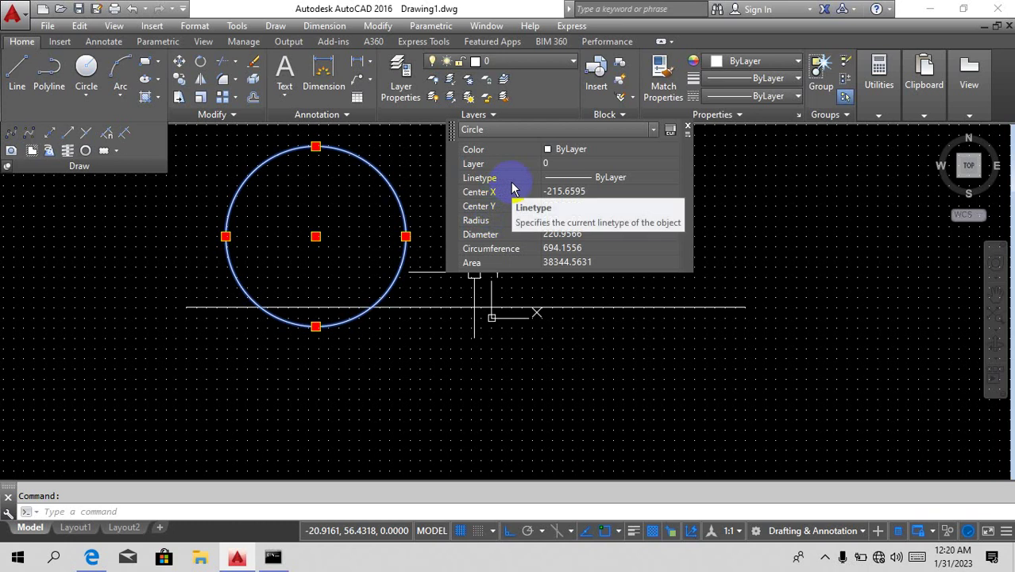
click(688, 130)
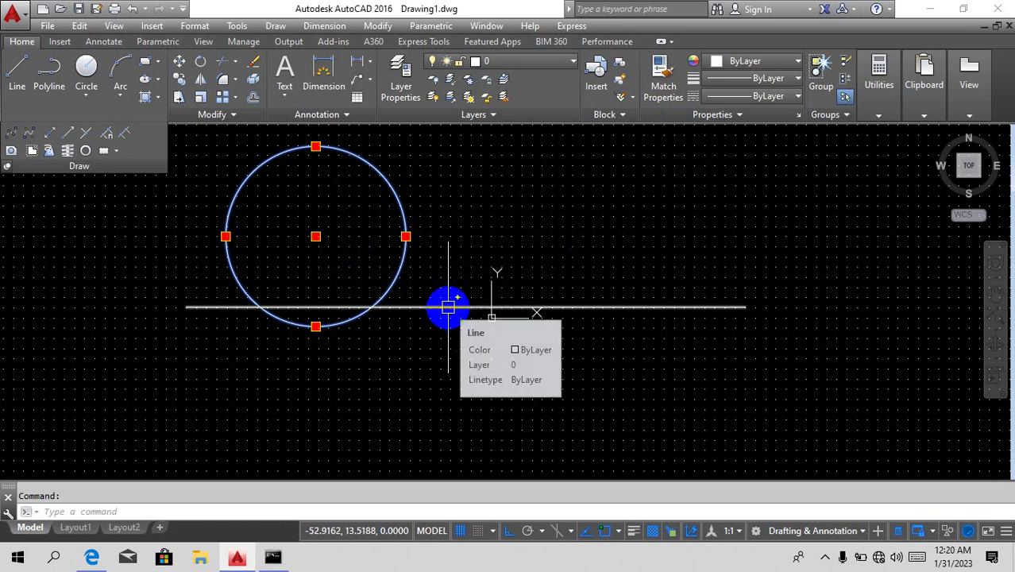
mouse_move(448, 307)
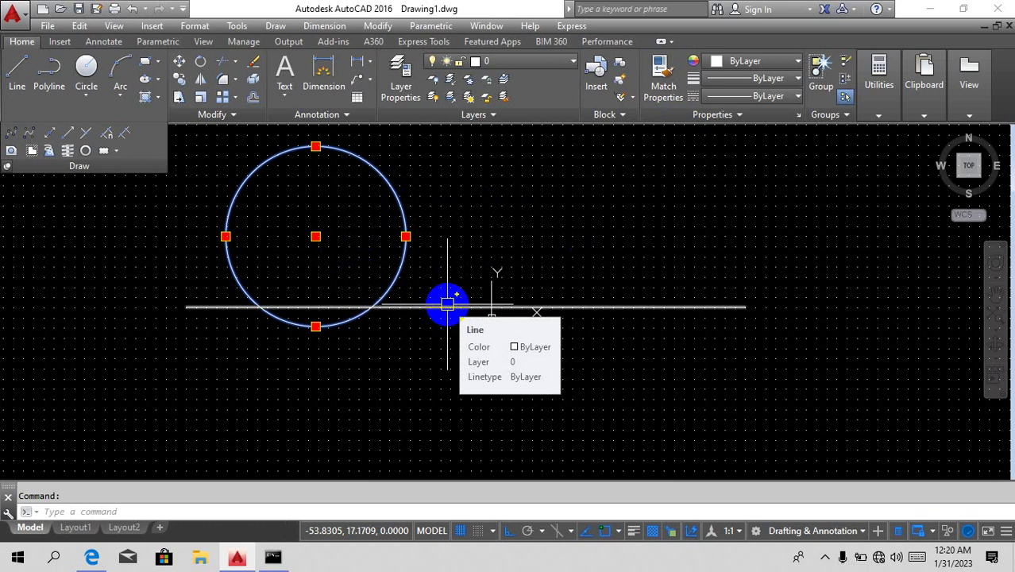
Turn off Ortho and draw five connected slanted line segments across the horizontal line's right part, the last one about 207 units long.
scroll(584, 302, up, 4)
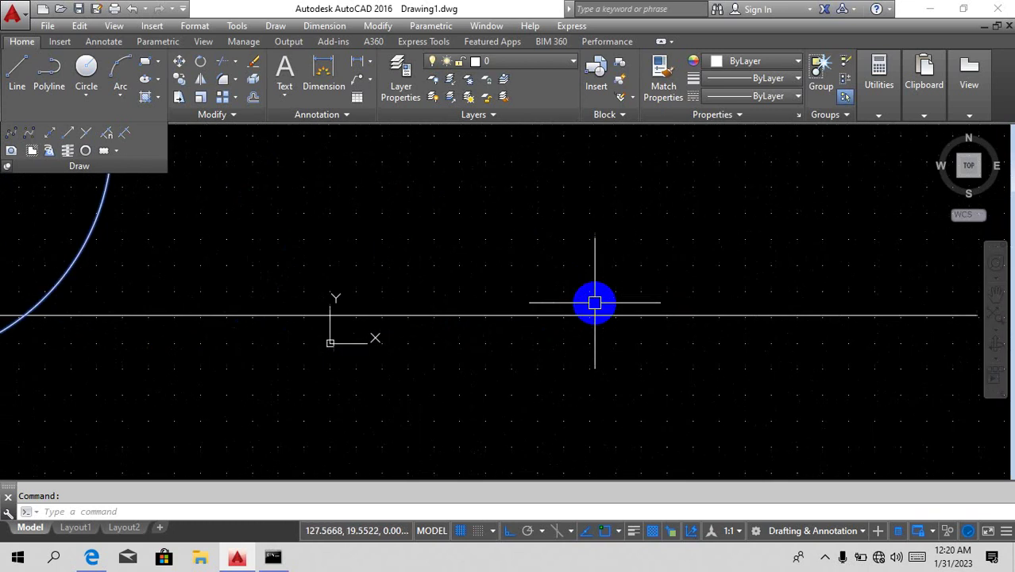
scroll(595, 303, down, 4)
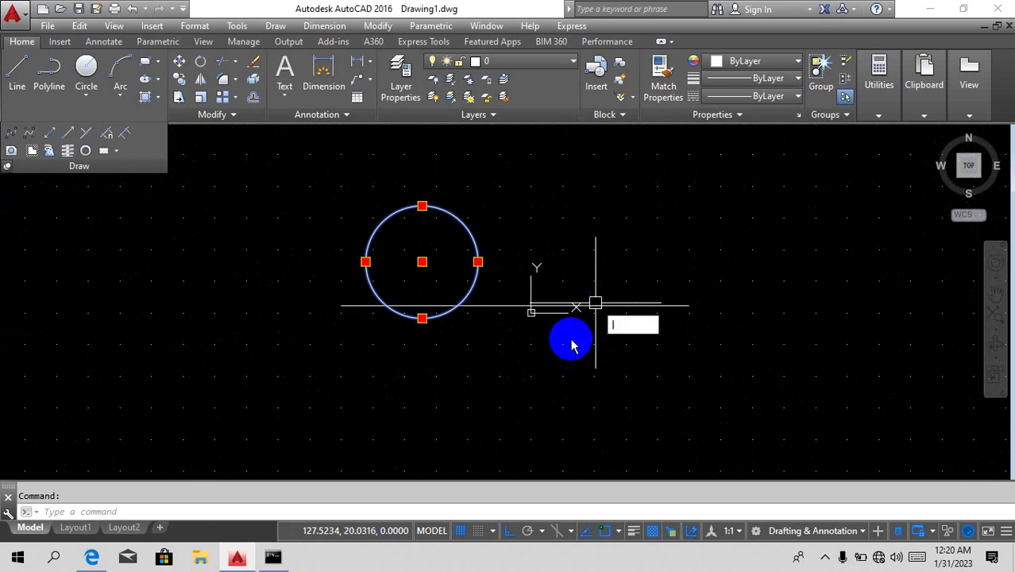
key(Return)
click(520, 409)
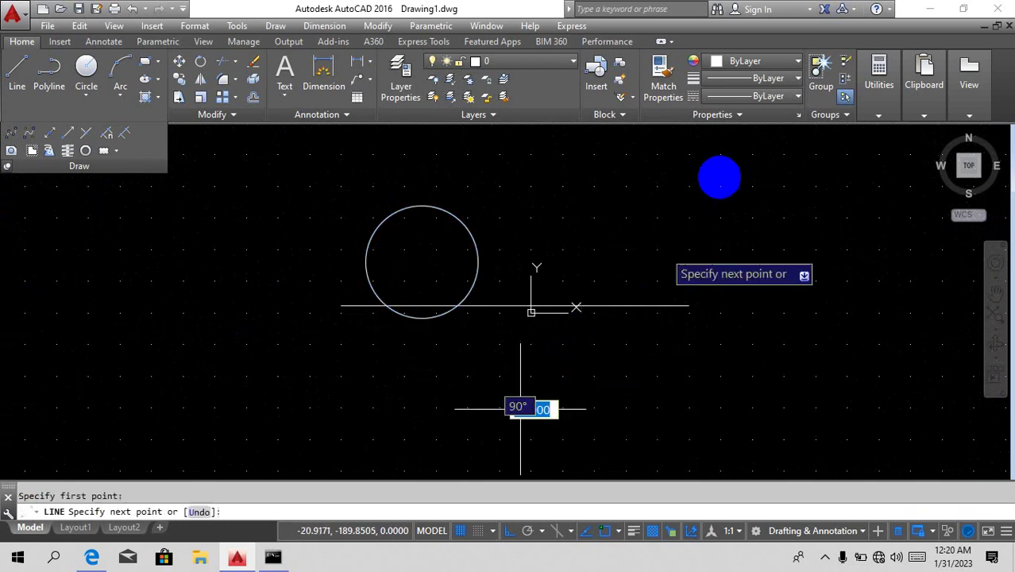
key(F8)
click(726, 200)
click(882, 362)
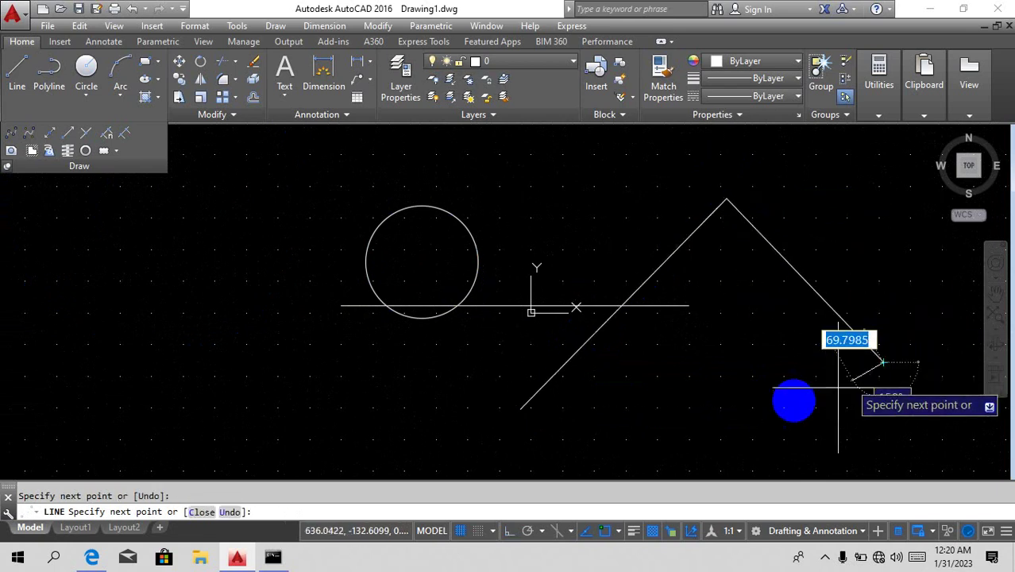
click(767, 410)
click(731, 335)
click(645, 395)
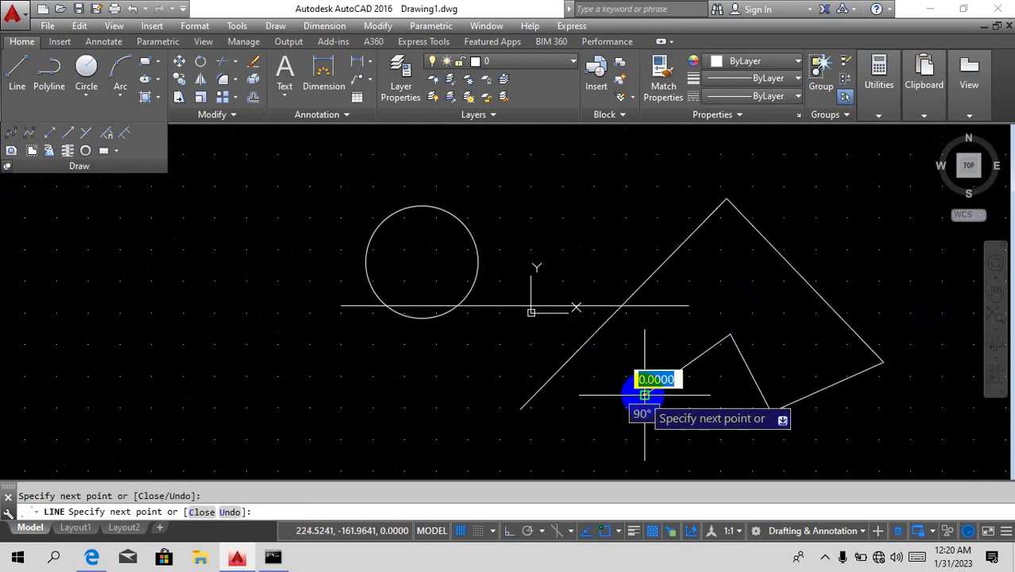
key(Escape)
Try to convert all five connected segments with the Spline command's Object option, and check the last segment's object type in Quick Properties.
text(s)
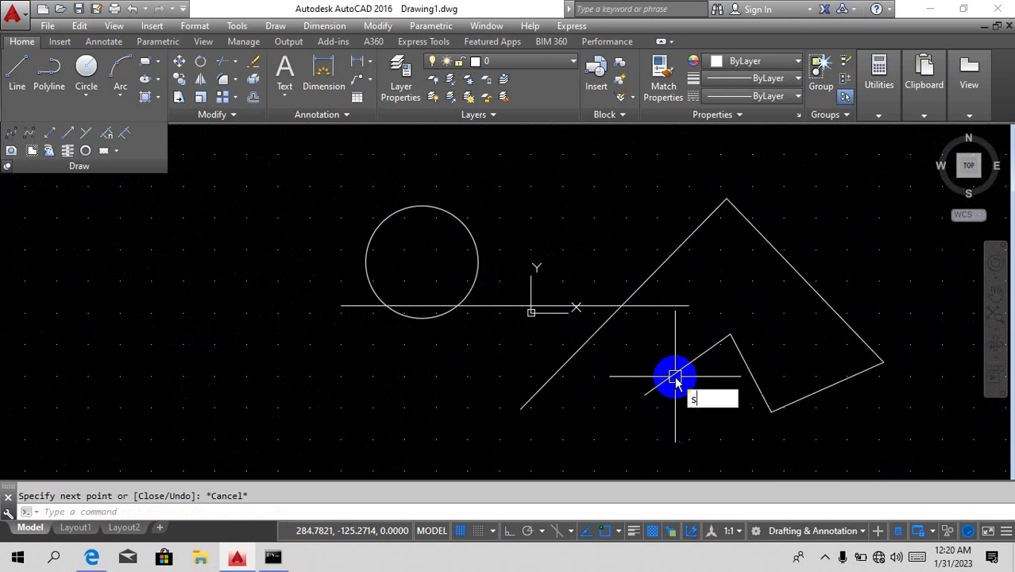
text(pl)
key(Return)
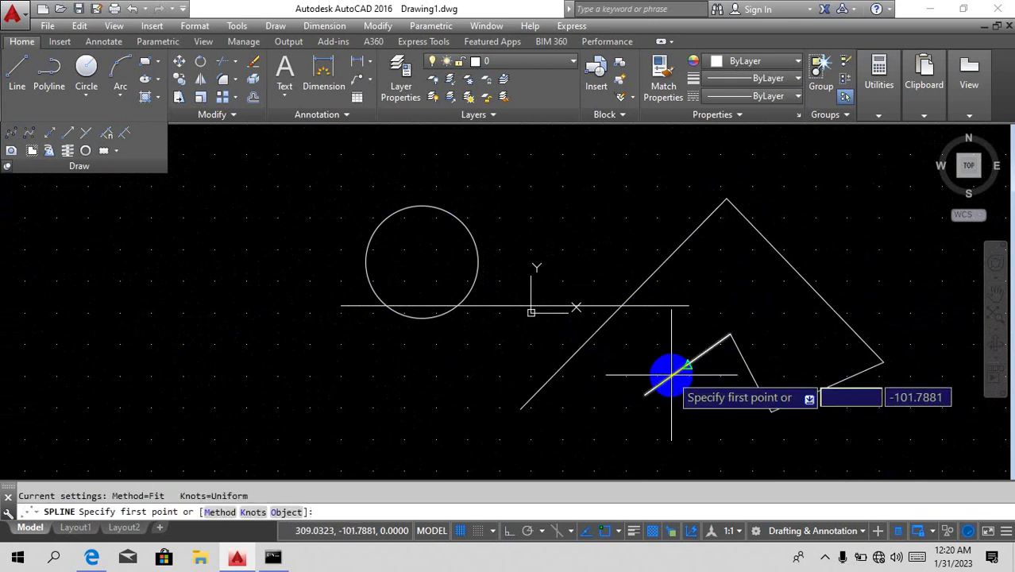
text(o)
key(Return)
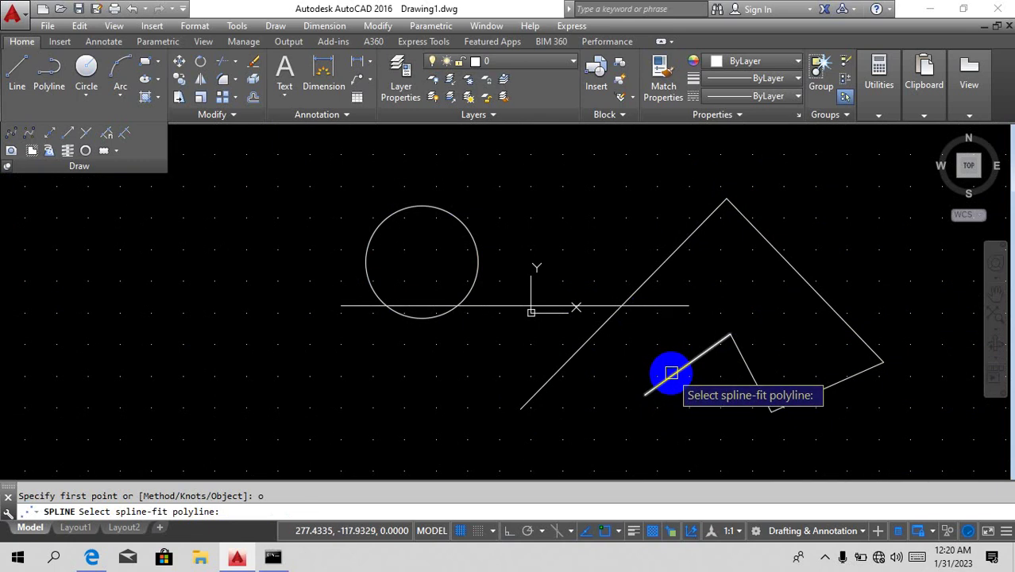
click(674, 370)
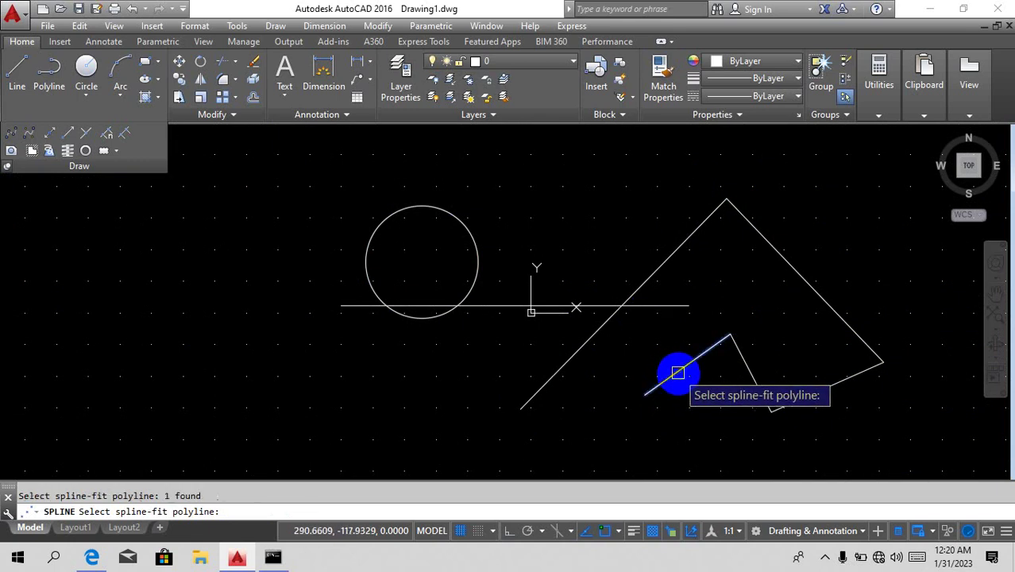
click(746, 369)
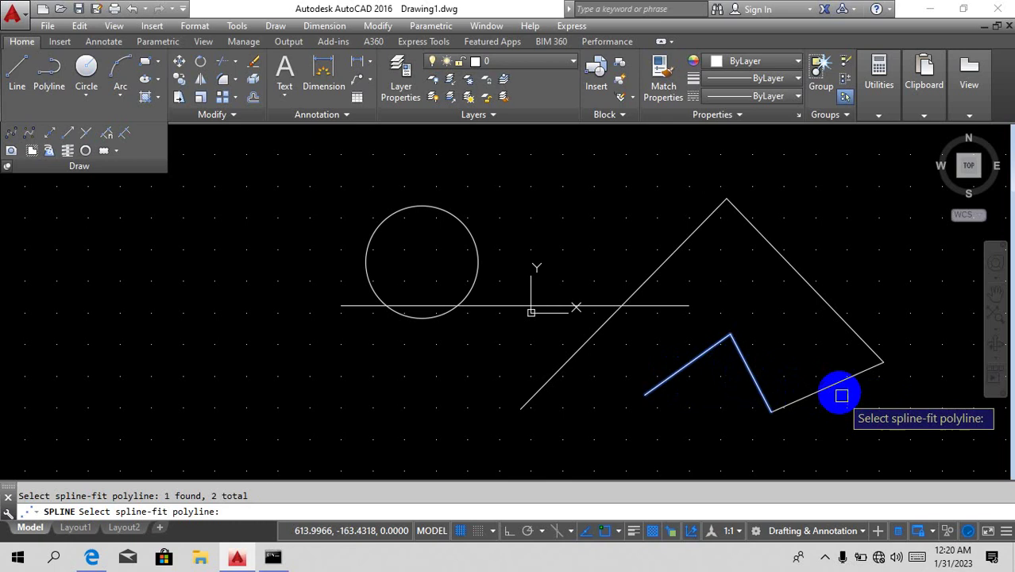
click(838, 385)
click(837, 315)
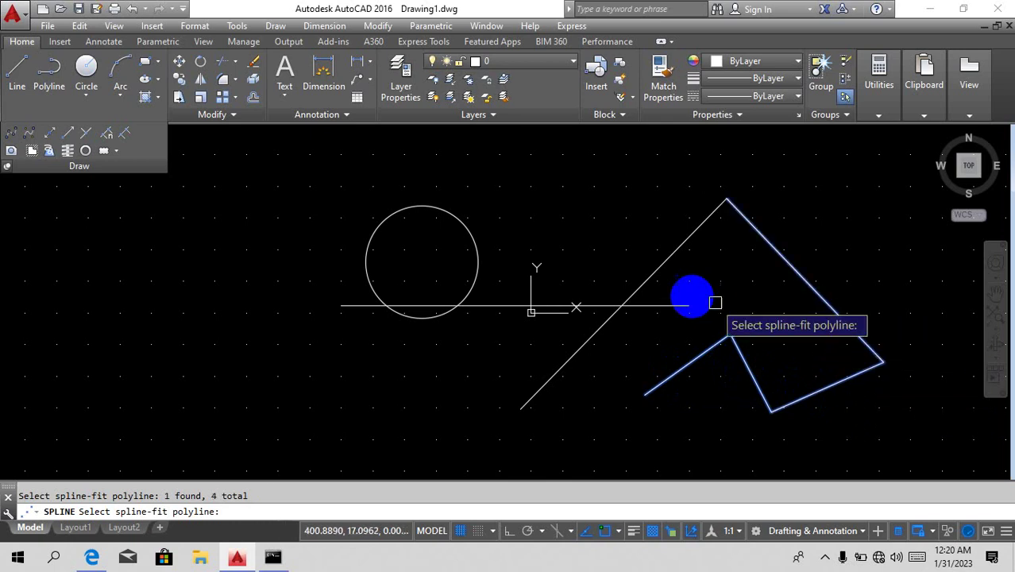
click(675, 255)
key(Return)
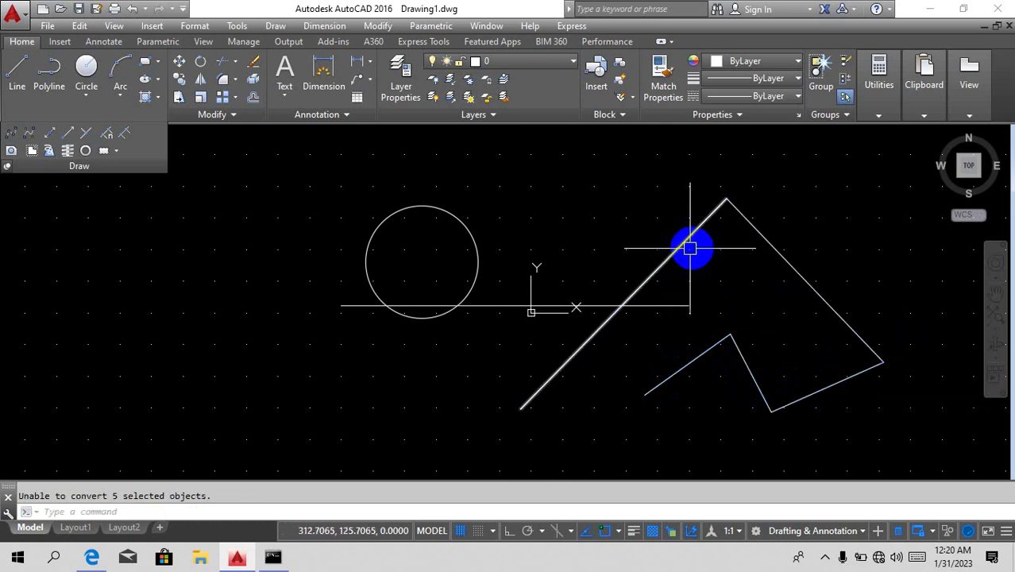
click(713, 342)
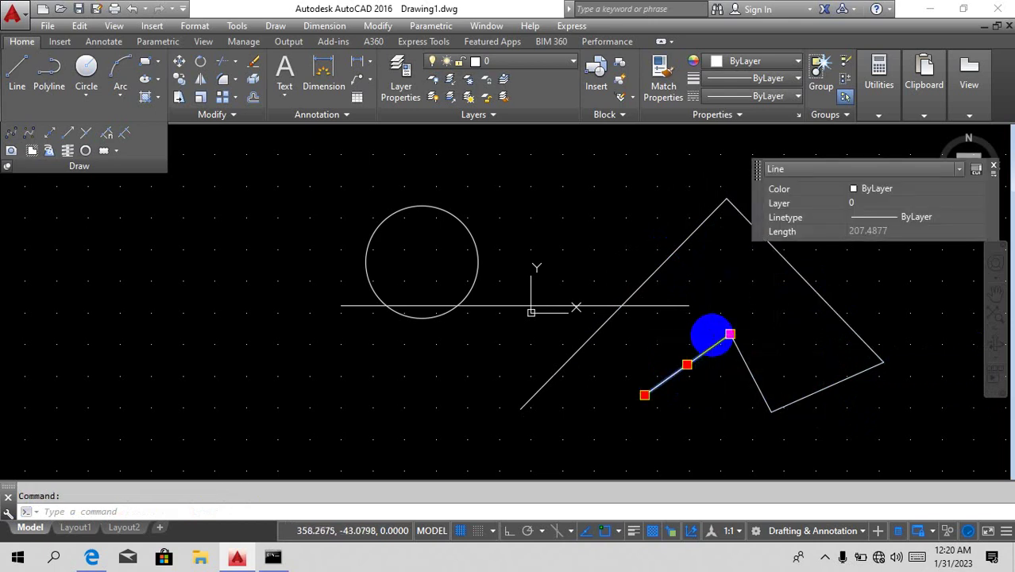
key(Escape)
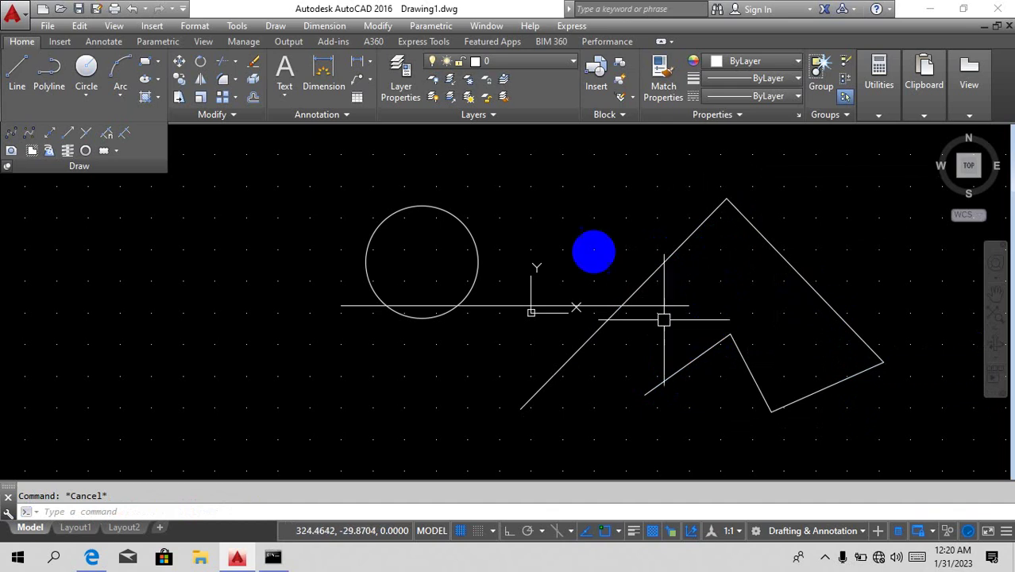
Erase the circle, the horizontal line and all five connected segments from the drawing.
click(914, 181)
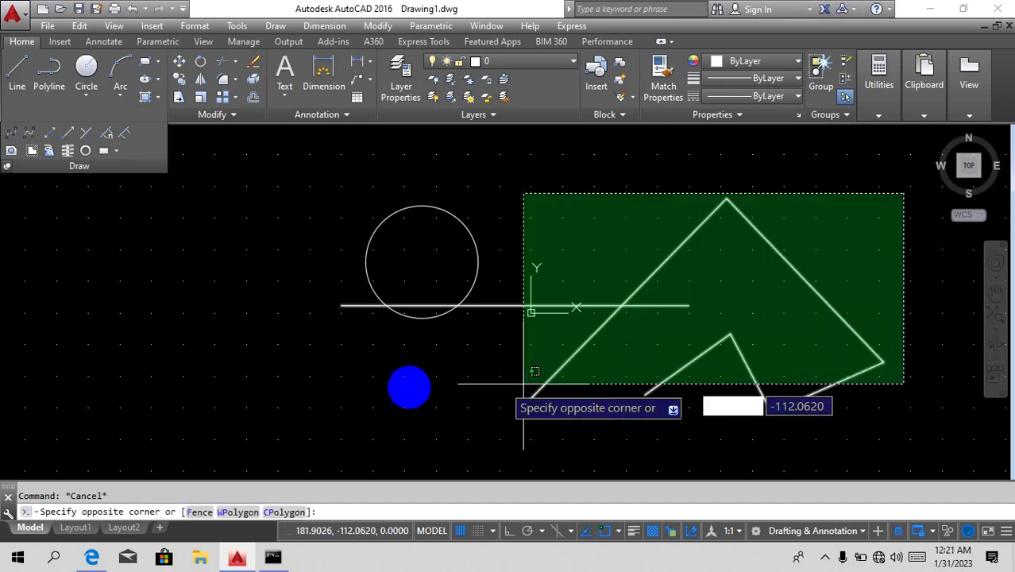
click(352, 374)
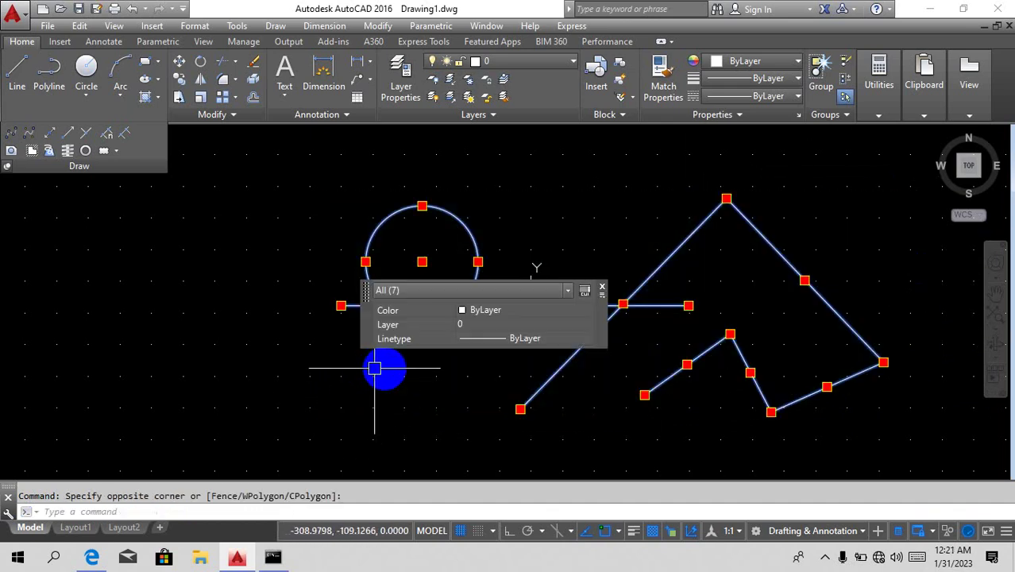
key(Delete)
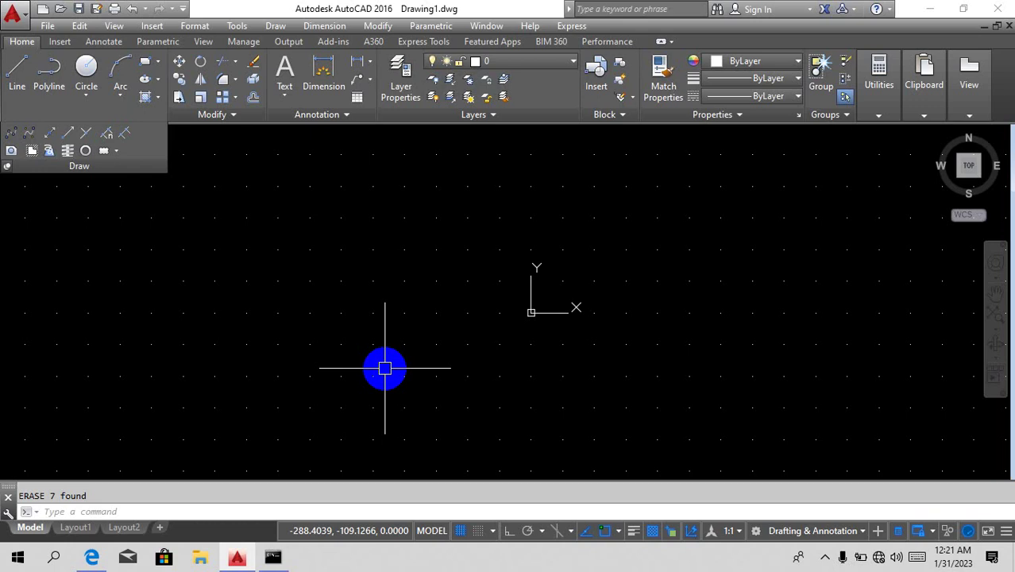
Start a spline with the CV creation method and set its degree to 1.
text(SP)
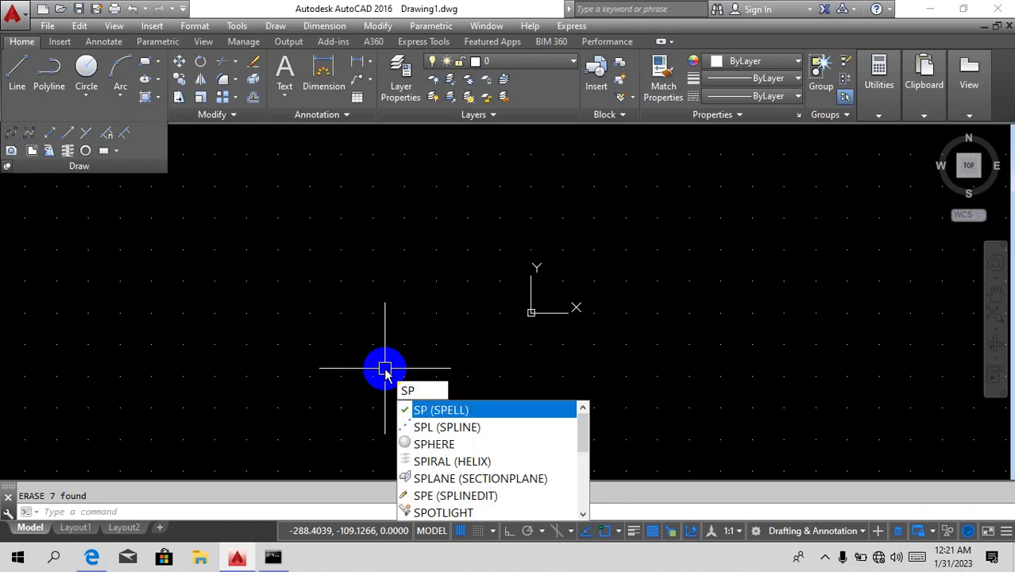
text(L)
key(Return)
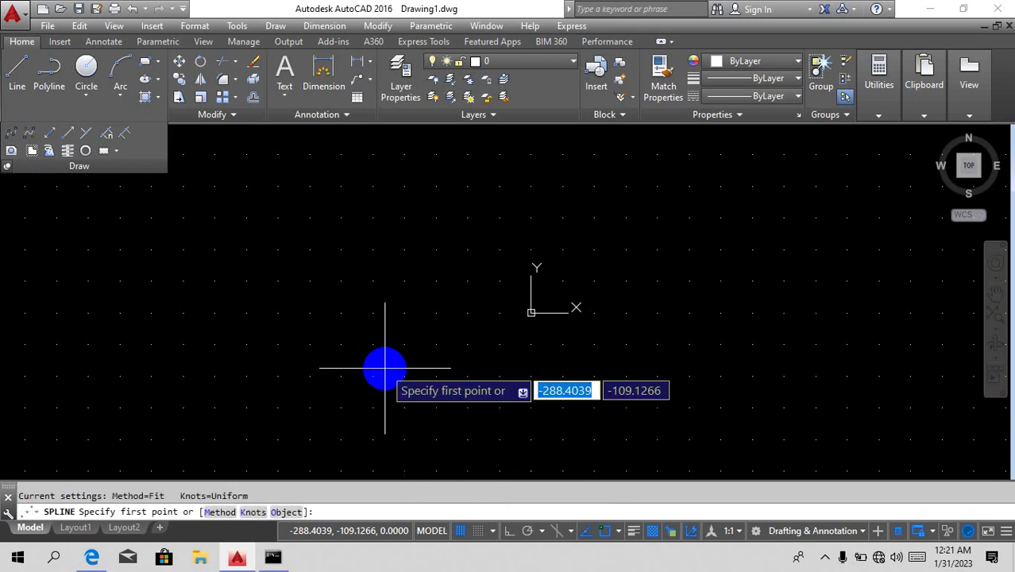
text(m)
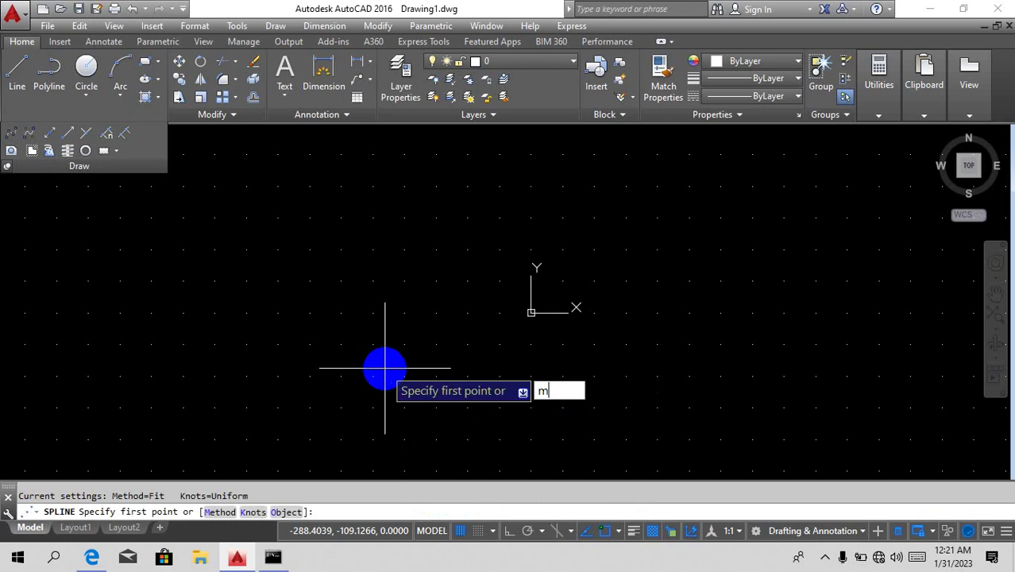
key(Return)
click(413, 435)
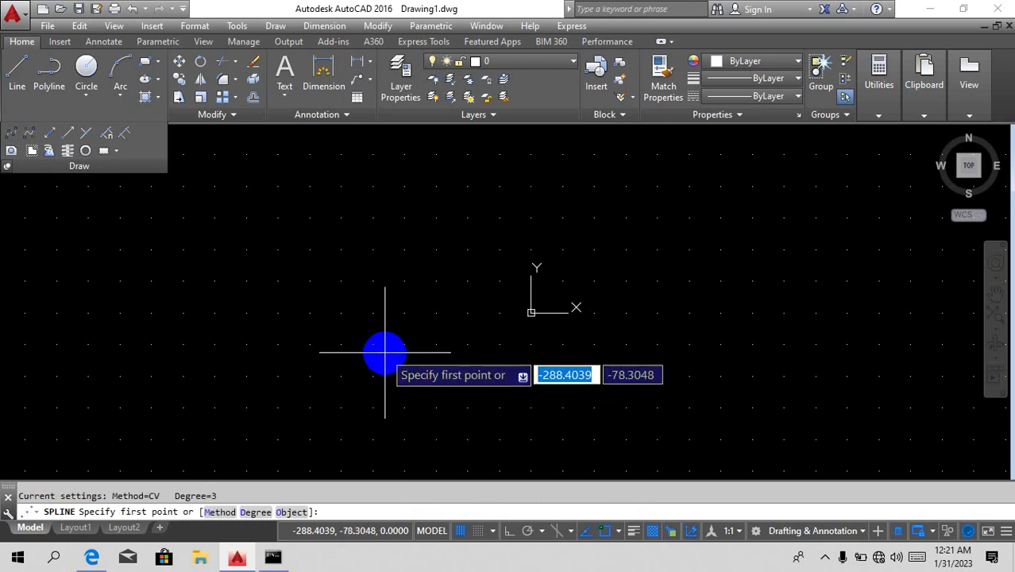
text(d)
key(Return)
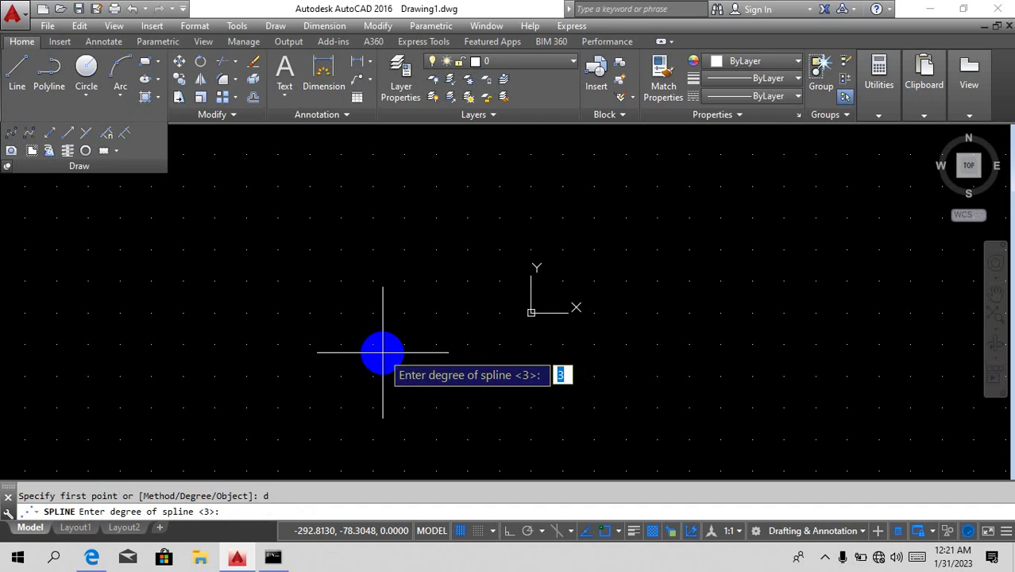
text(1)
key(Return)
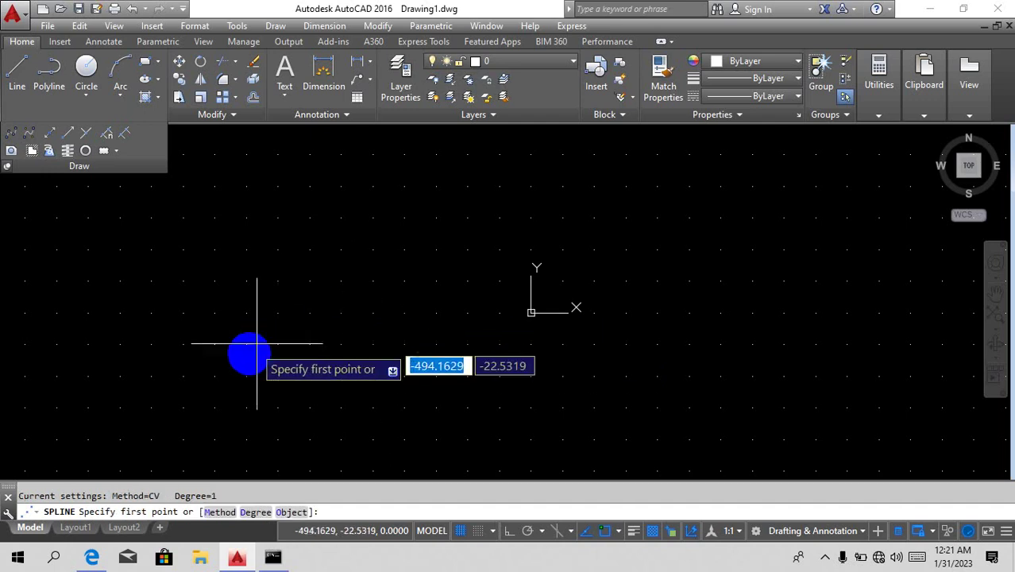
Try to draw a zigzag degree-1 spline through six control vertices across the drawing area.
click(247, 353)
click(377, 211)
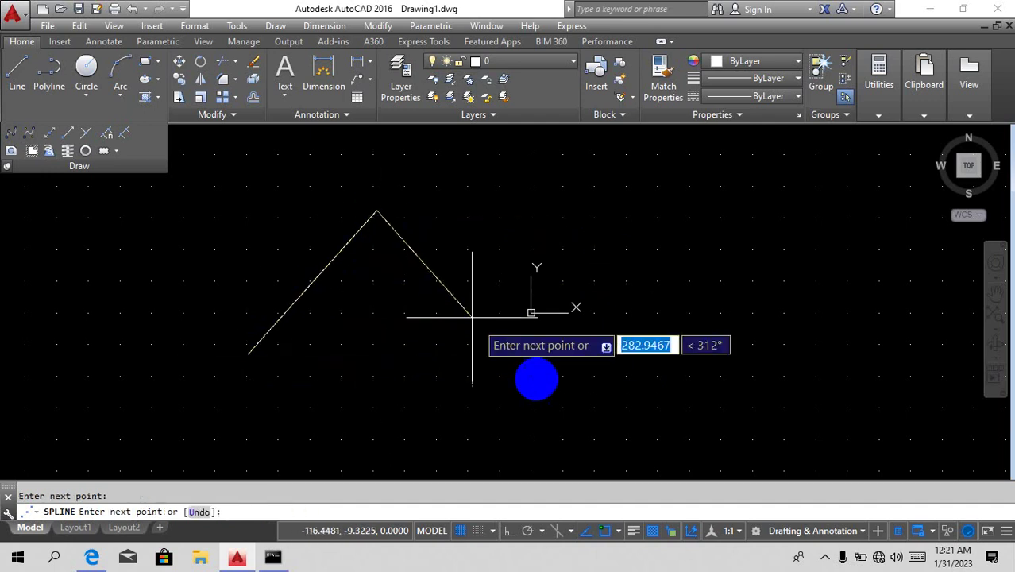
click(544, 383)
click(628, 236)
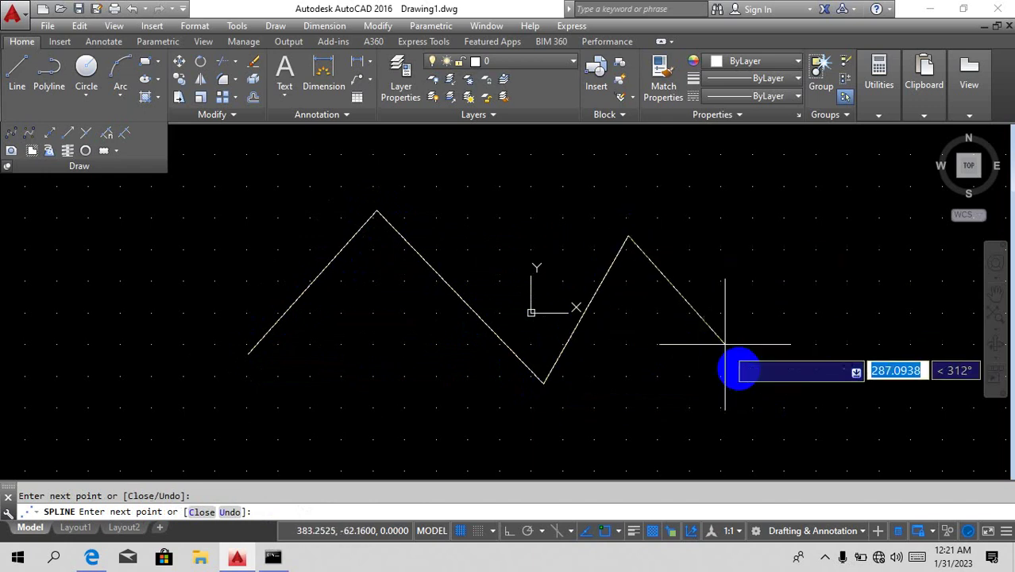
click(745, 373)
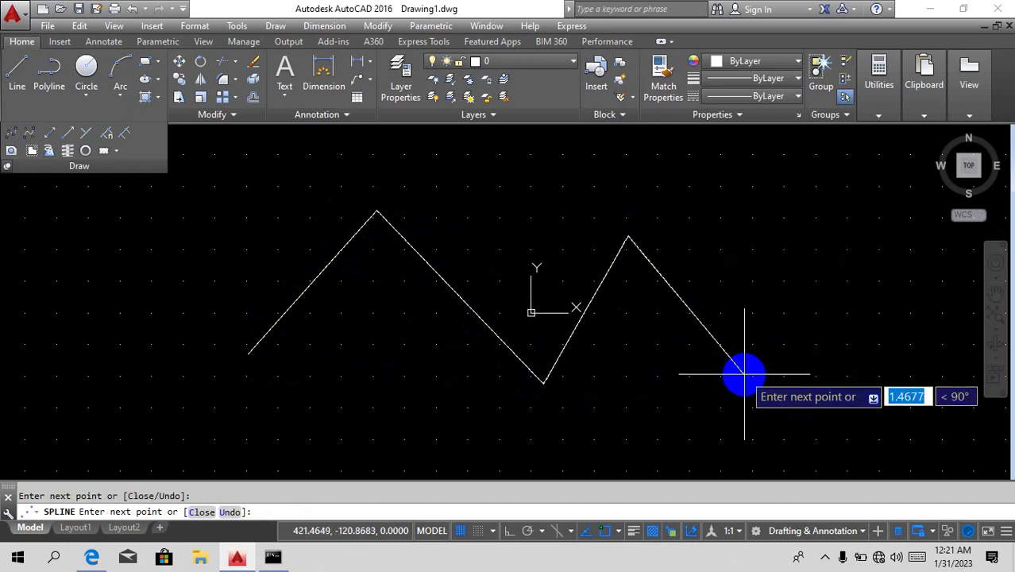
click(799, 244)
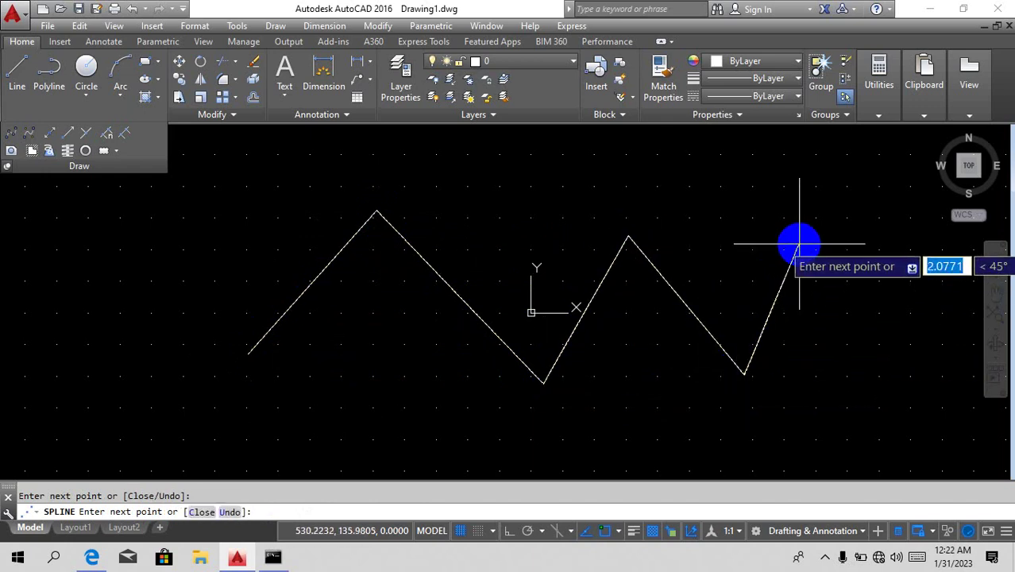
key(Escape)
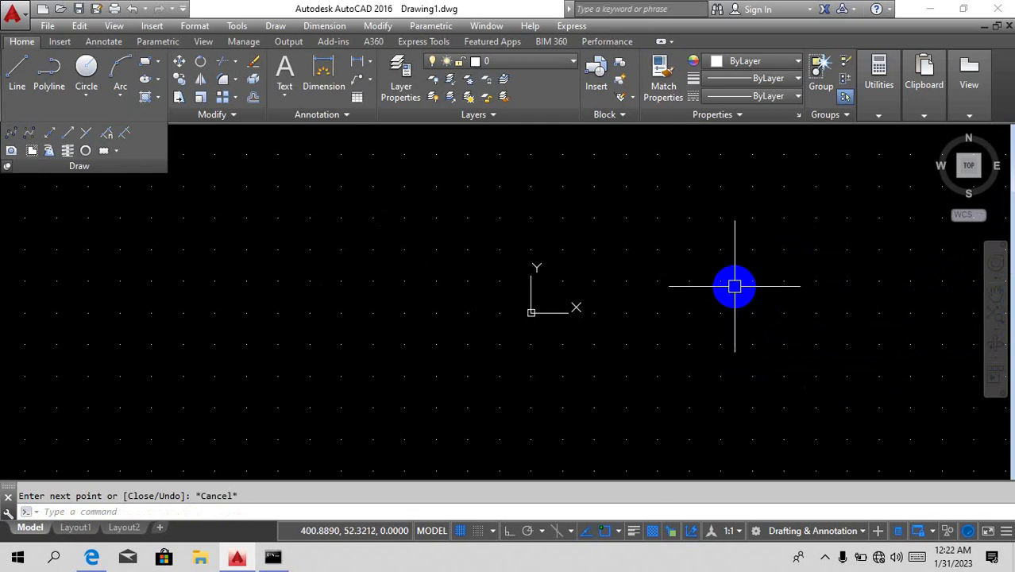
Restart the Spline command with the CV creation method and enter 1 as the degree.
text(spl)
key(Return)
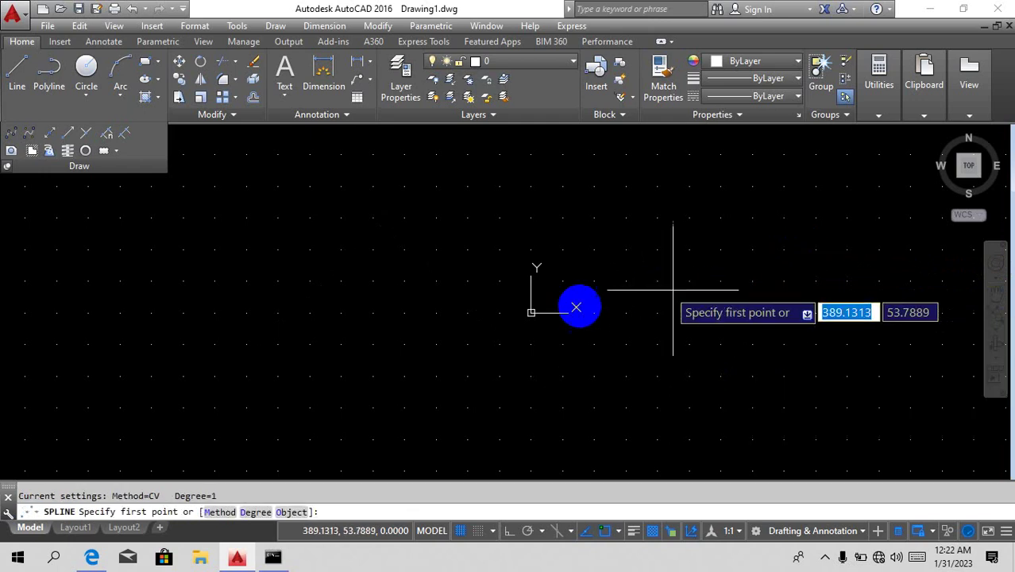
text(m)
key(Return)
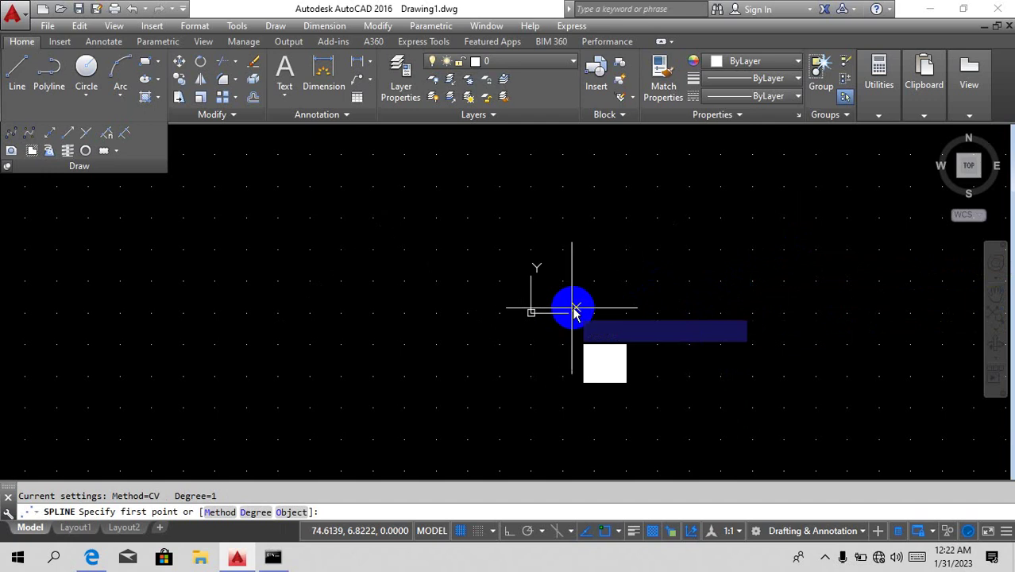
text(d)
key(Return)
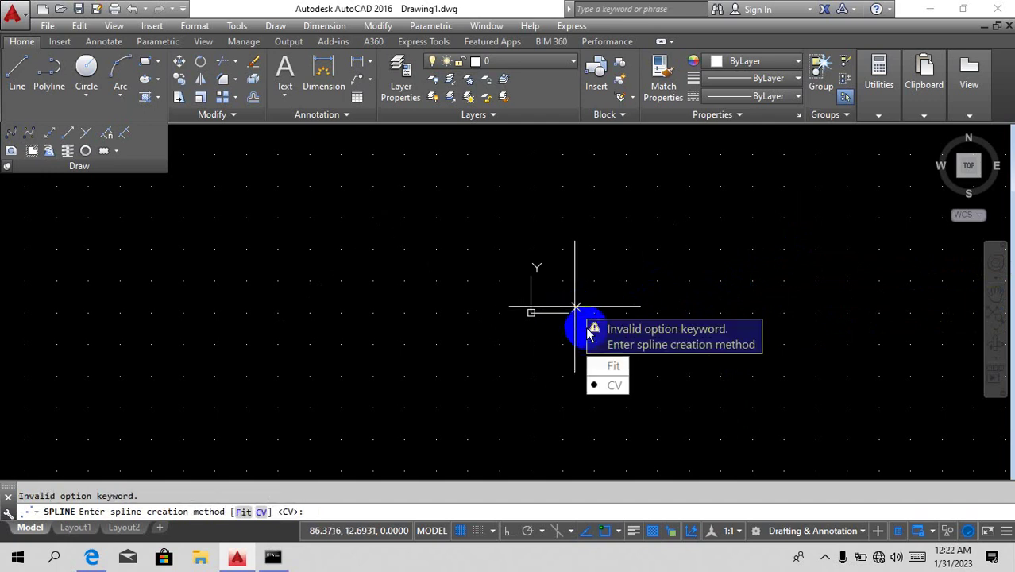
click(612, 385)
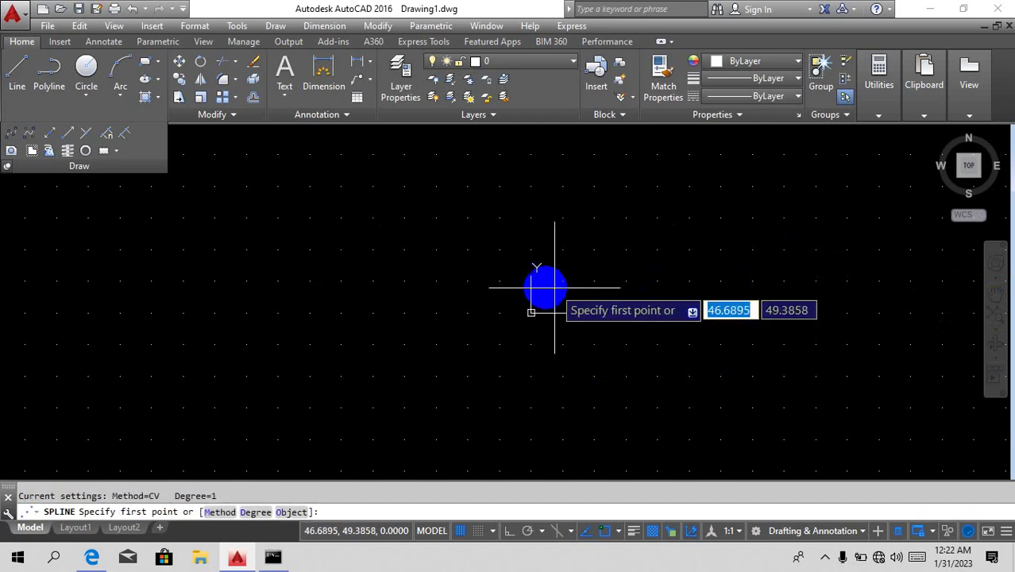
text(d)
key(Return)
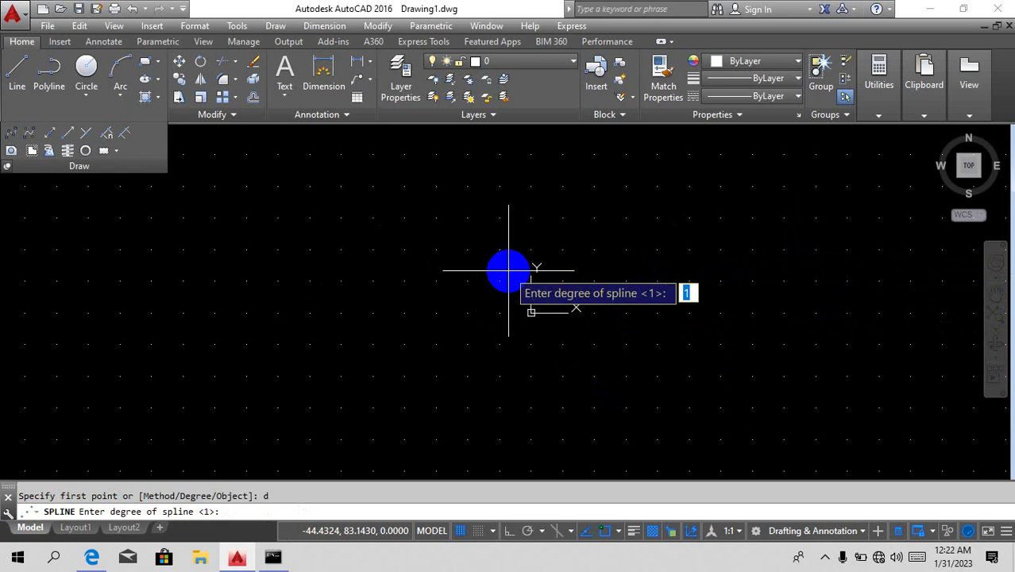
text(1)
key(Return)
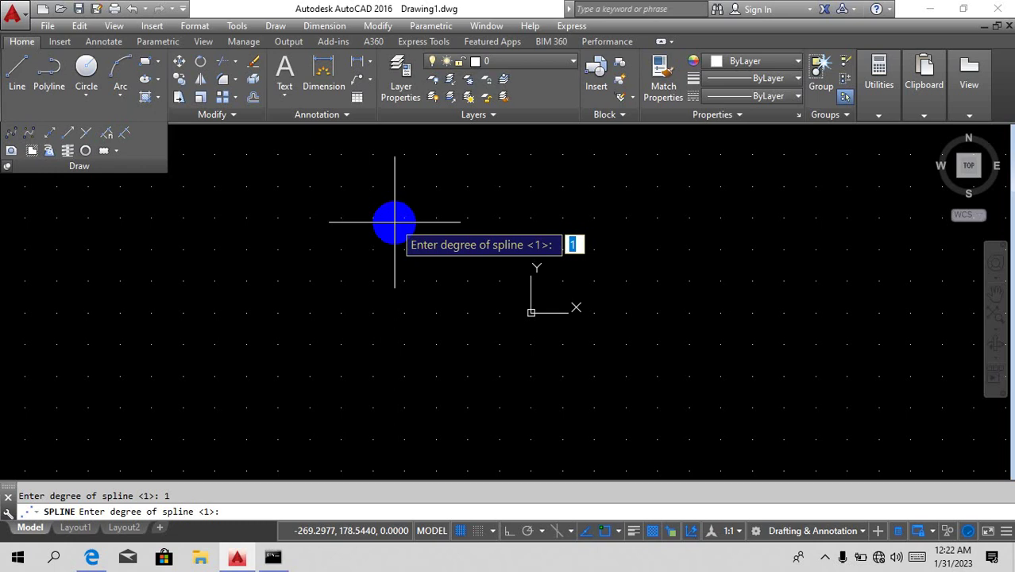
key(BackSpace)
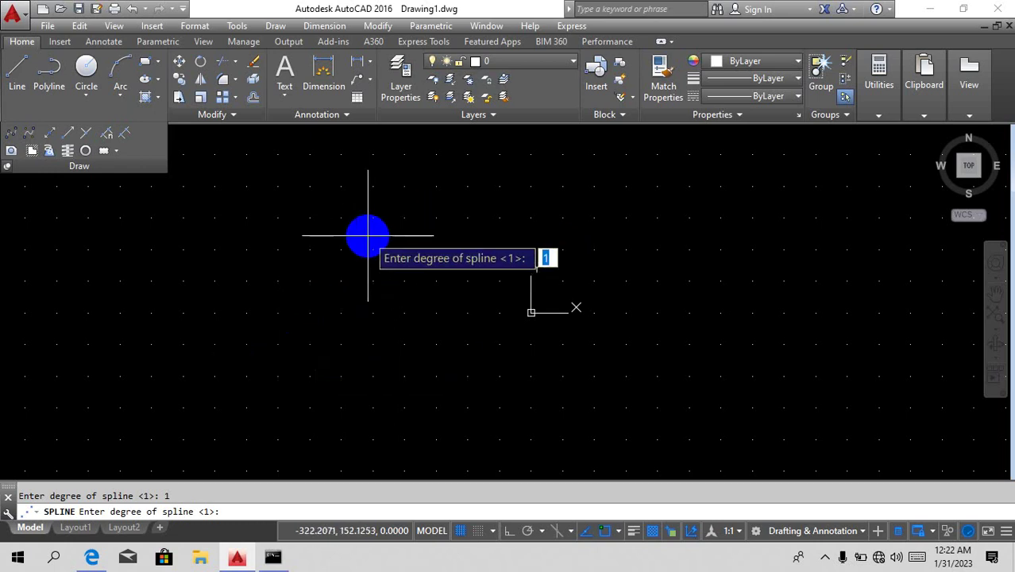
text(1)
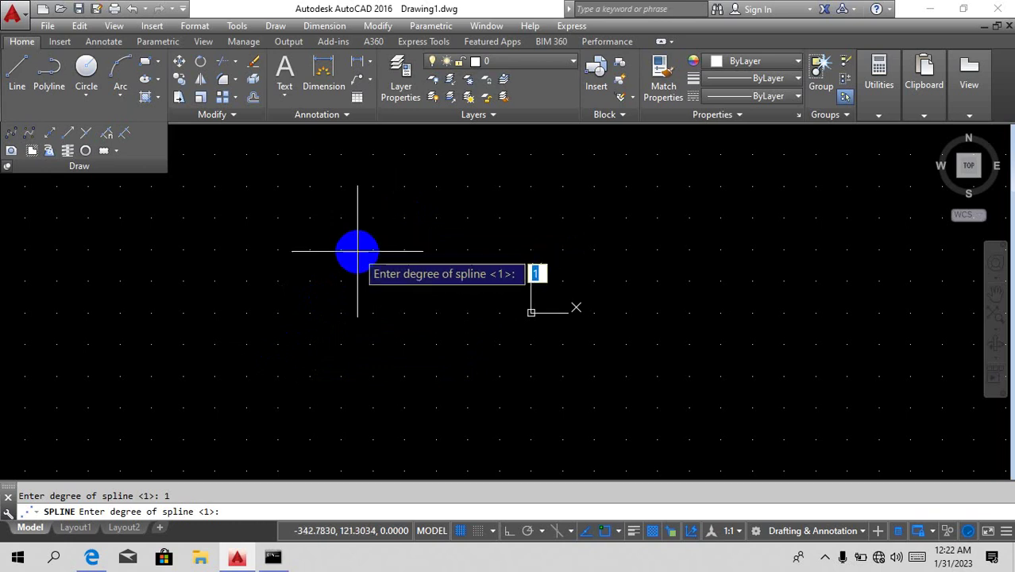
key(Return)
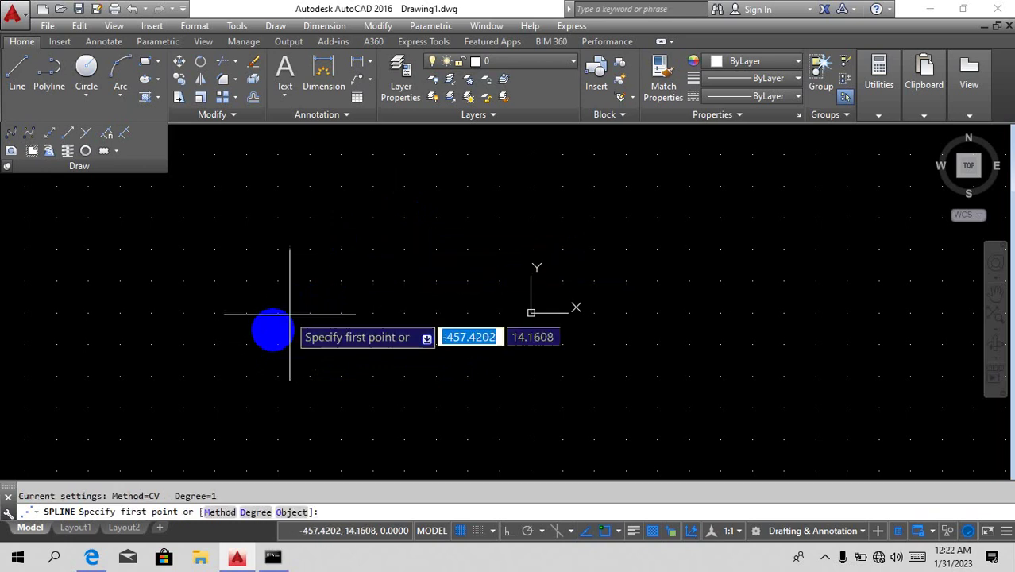
Draw a degree-1 zigzag spline through six control vertices across the UCS origin area and finish it.
click(272, 332)
click(365, 216)
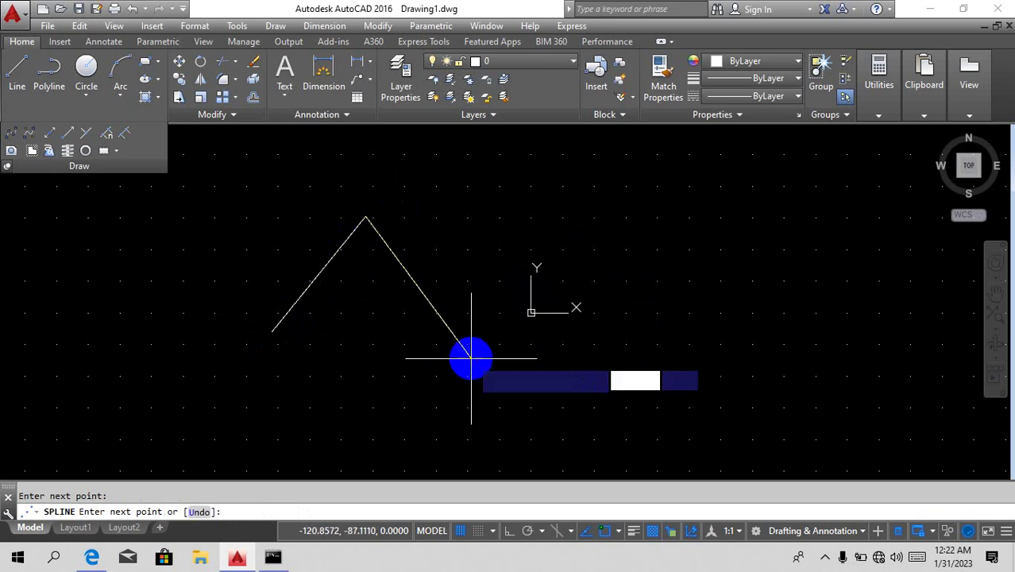
click(471, 358)
click(549, 227)
click(656, 406)
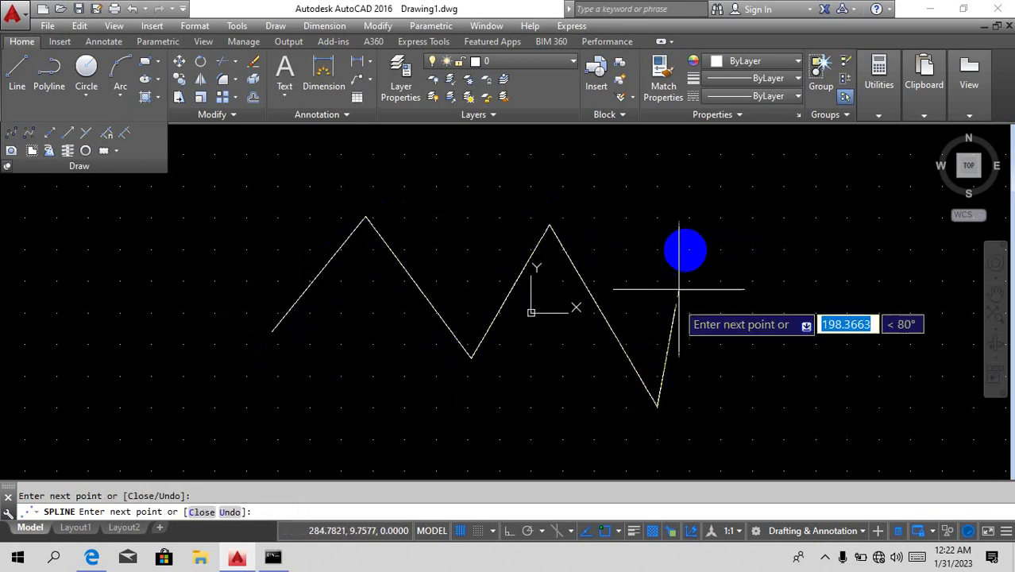
click(700, 213)
key(Return)
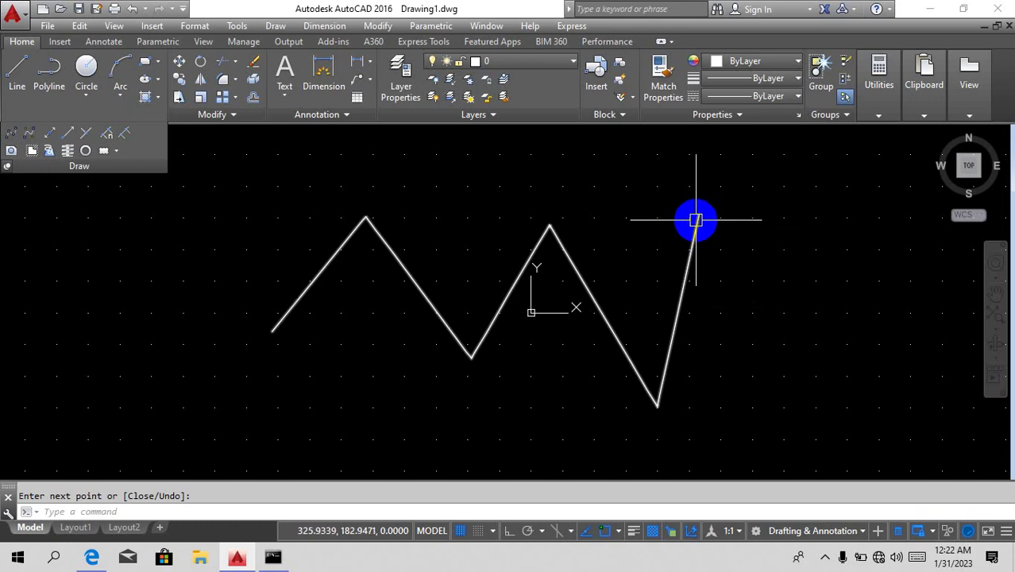
mouse_move(696, 220)
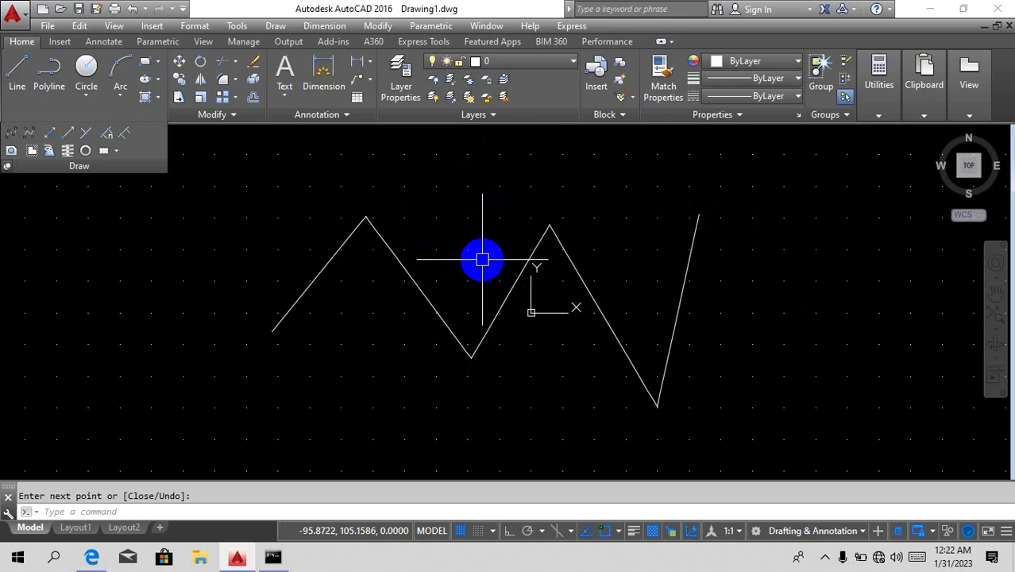
Start another spline with the CV creation method and set its degree to 6.
text(Sp)
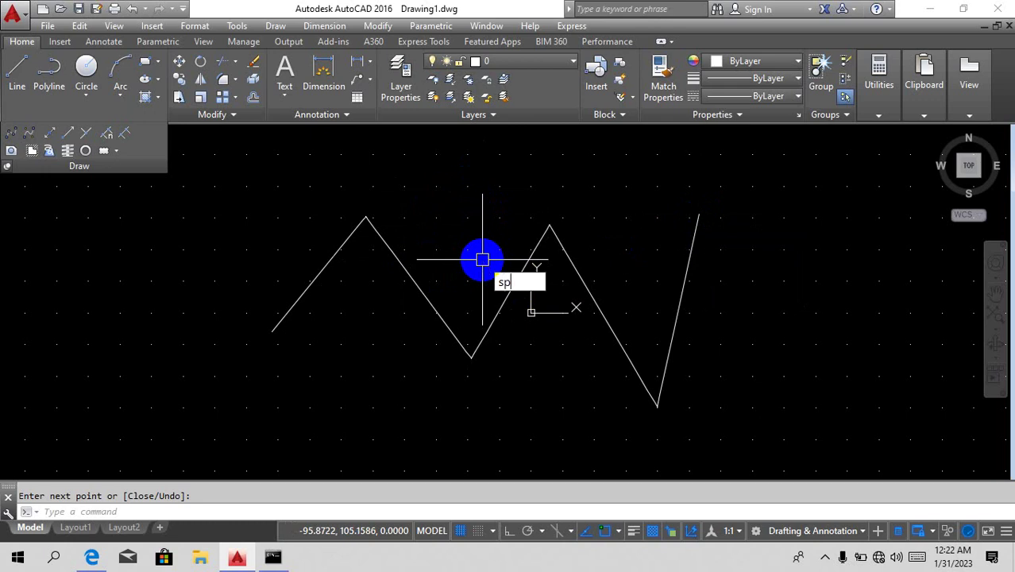
text(l)
key(Return)
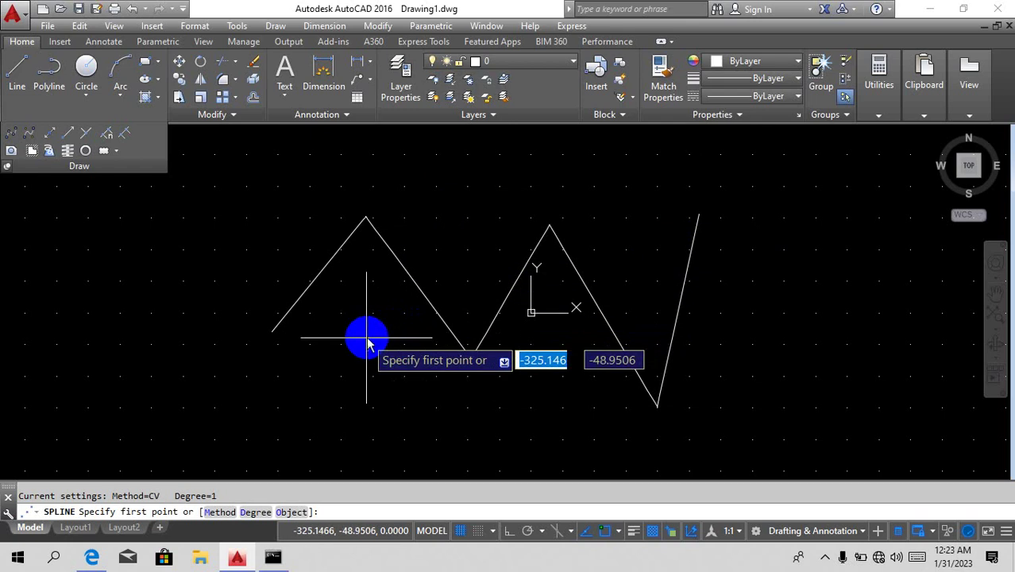
text(m)
key(Return)
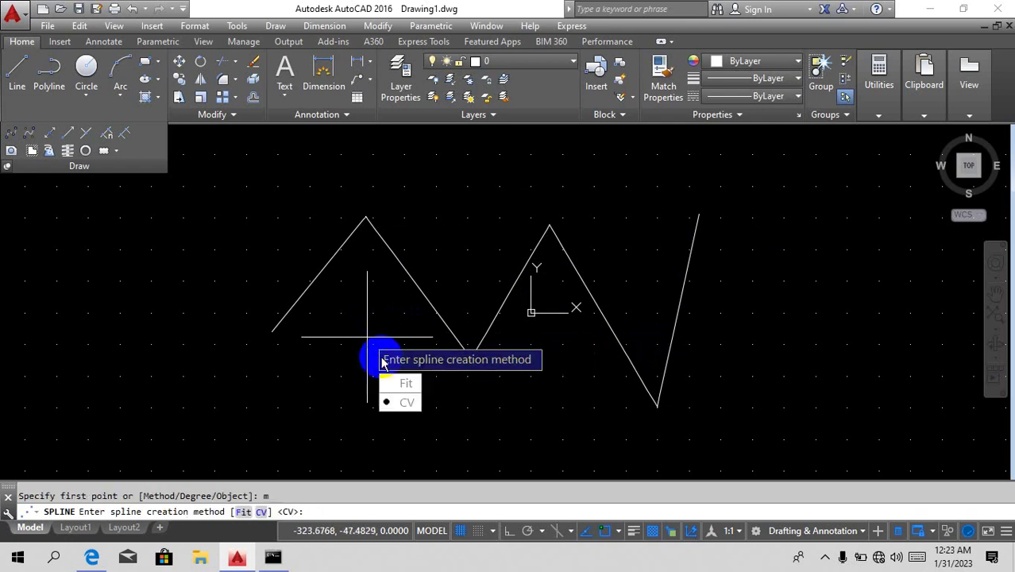
click(404, 404)
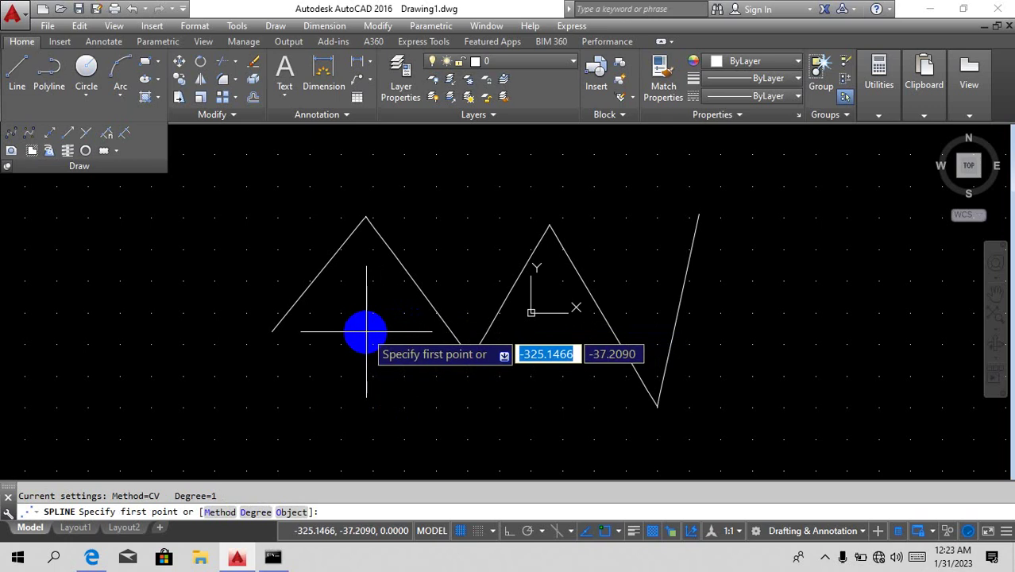
text(d)
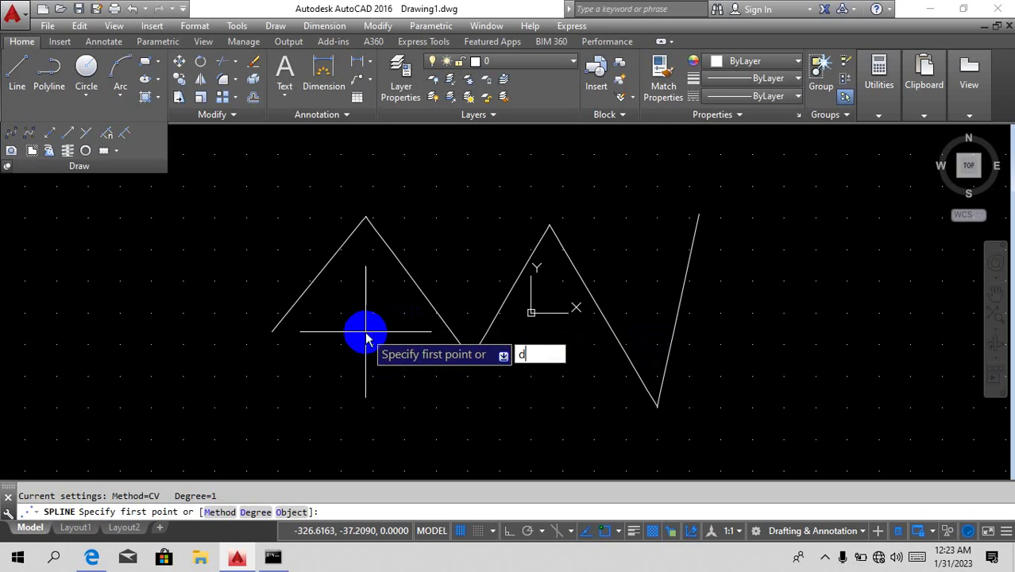
key(Return)
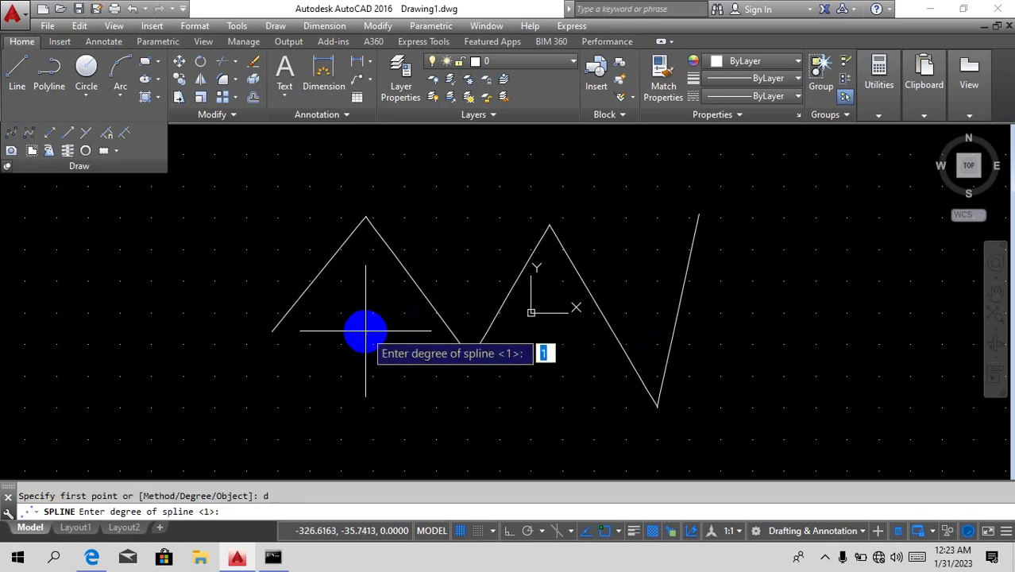
text(6)
key(Return)
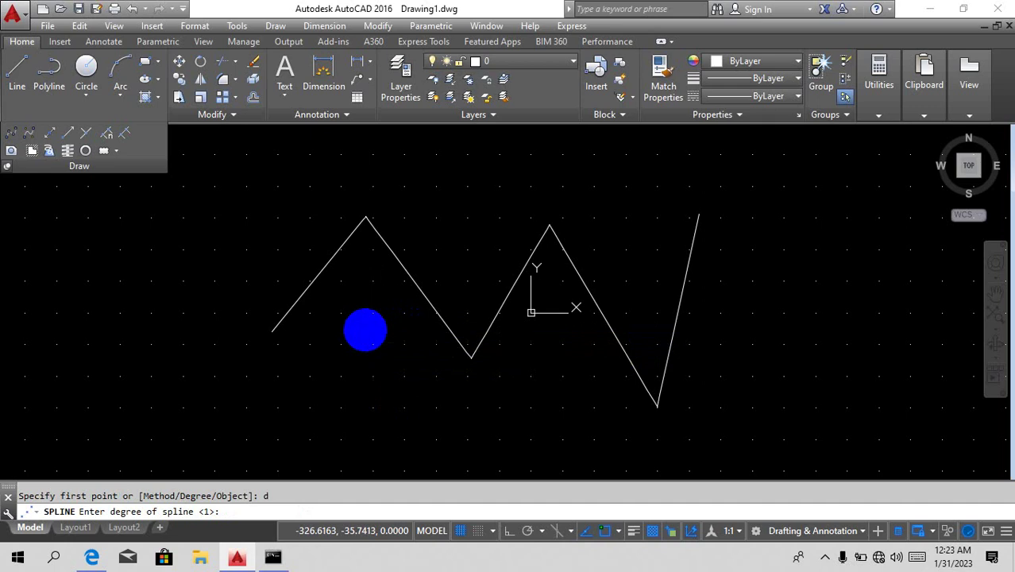
Draw the degree-6 spline through nine control vertices, crossing the zigzag, looping around its far end and returning below the first peak, and finish it.
click(158, 301)
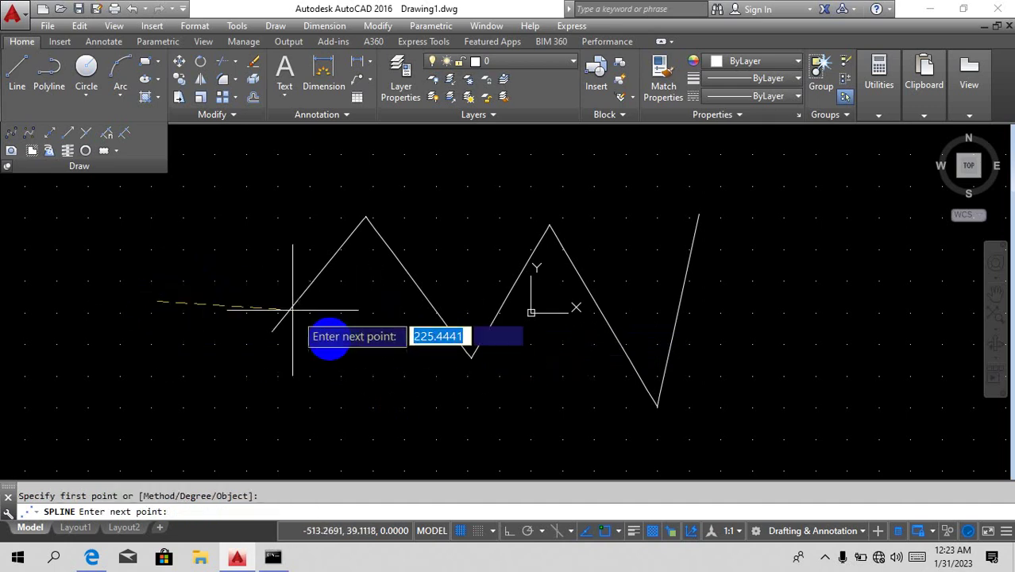
click(351, 347)
click(491, 236)
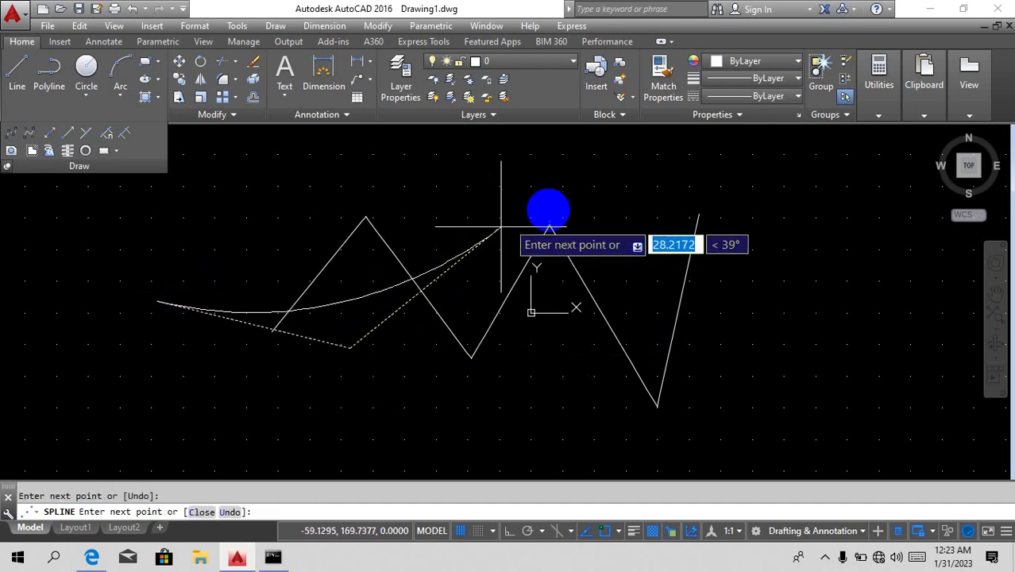
click(626, 270)
click(756, 386)
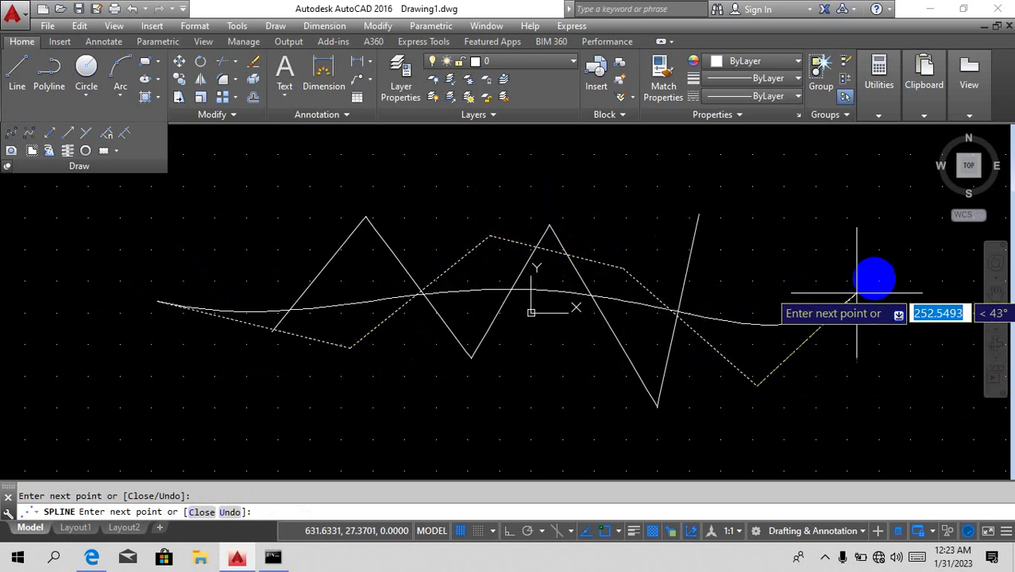
click(878, 276)
click(771, 183)
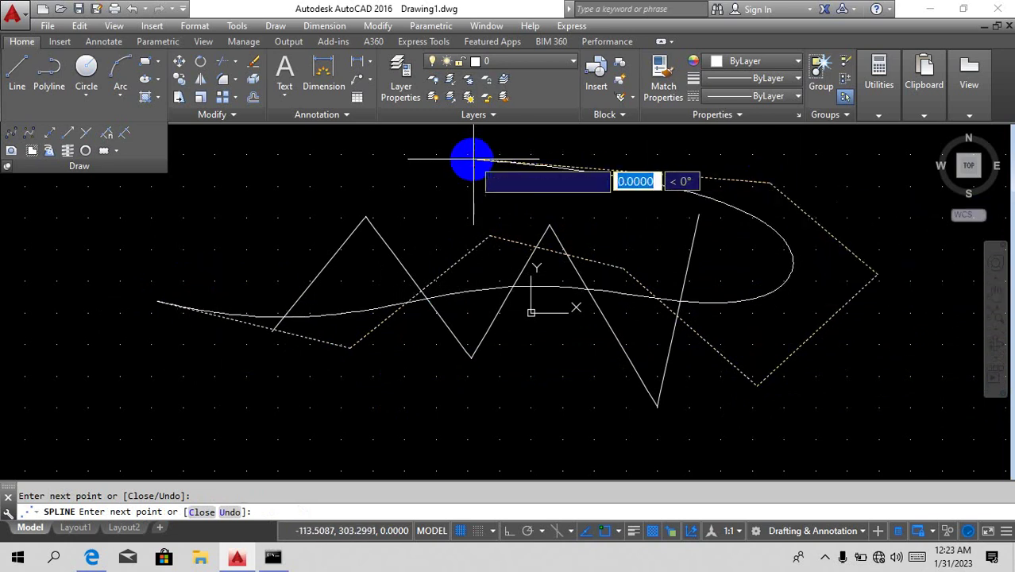
click(474, 159)
click(349, 387)
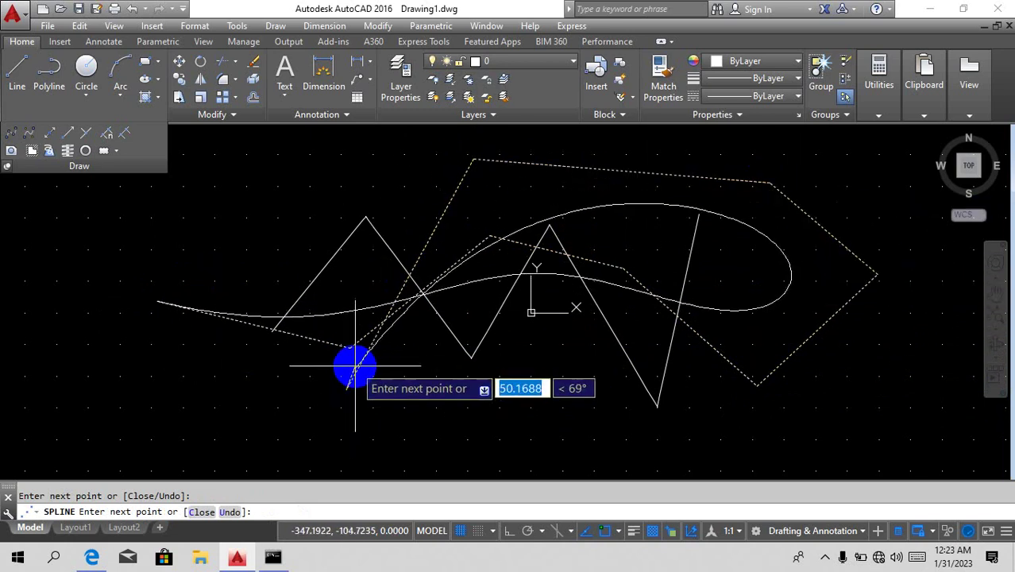
key(Return)
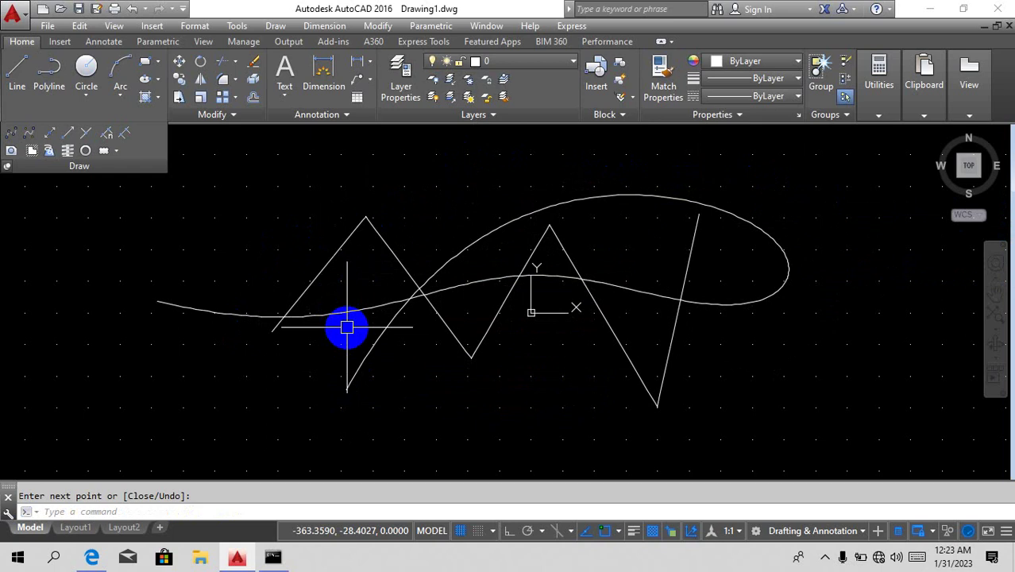
Zoom in on the first peak of the zigzag spline using a zoom window around its tip.
scroll(363, 220, up, 5)
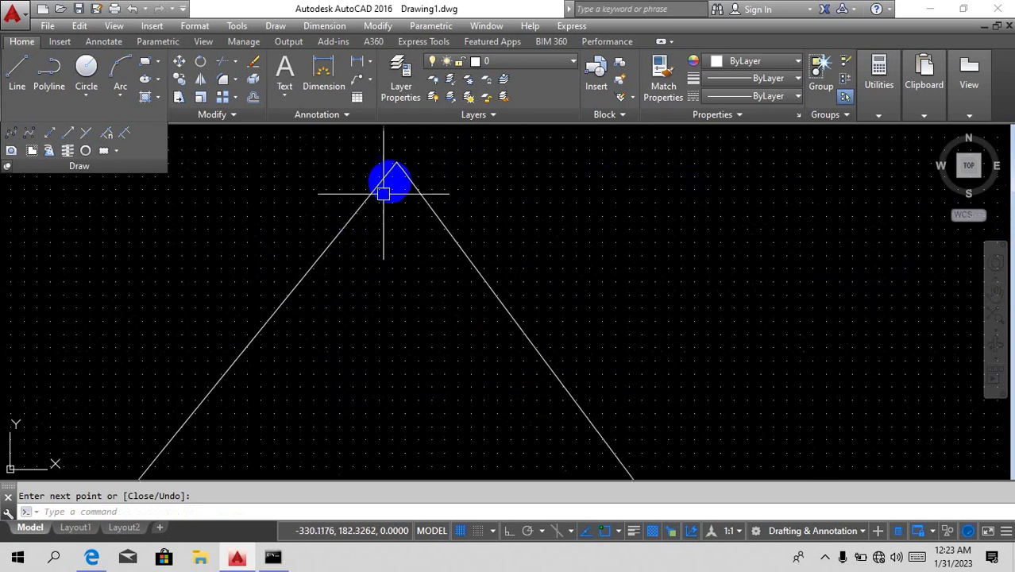
mouse_move(384, 194)
middle_down()
mouse_move(367, 329)
mouse_move(376, 365)
middle_up()
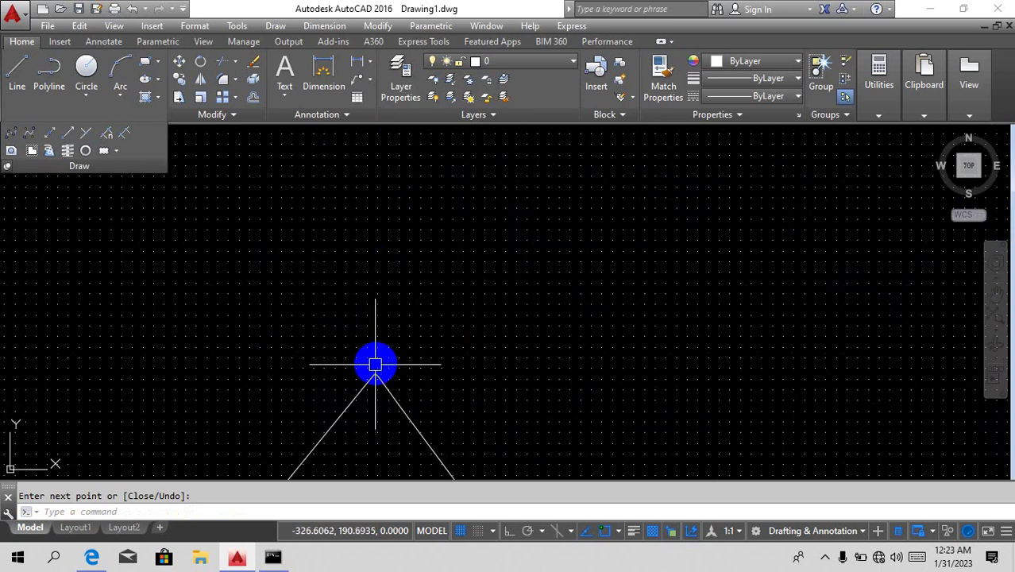
text(z)
key(Return)
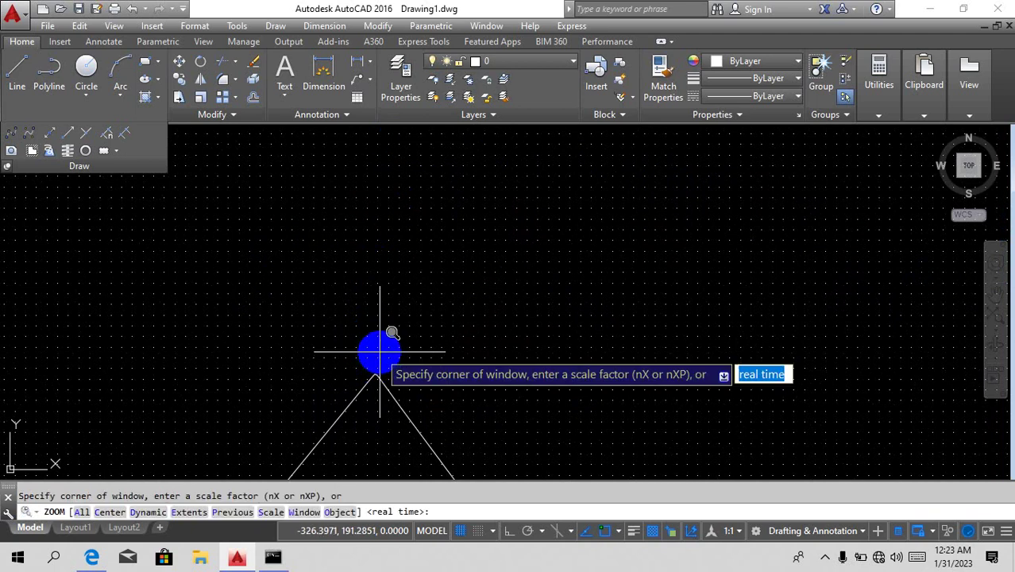
text(w)
key(Return)
click(326, 369)
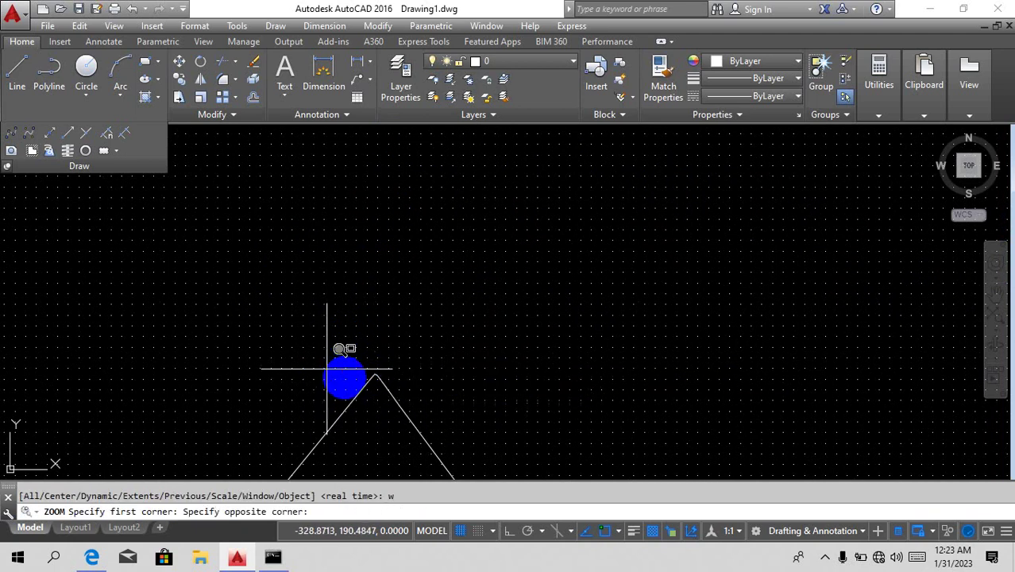
click(395, 407)
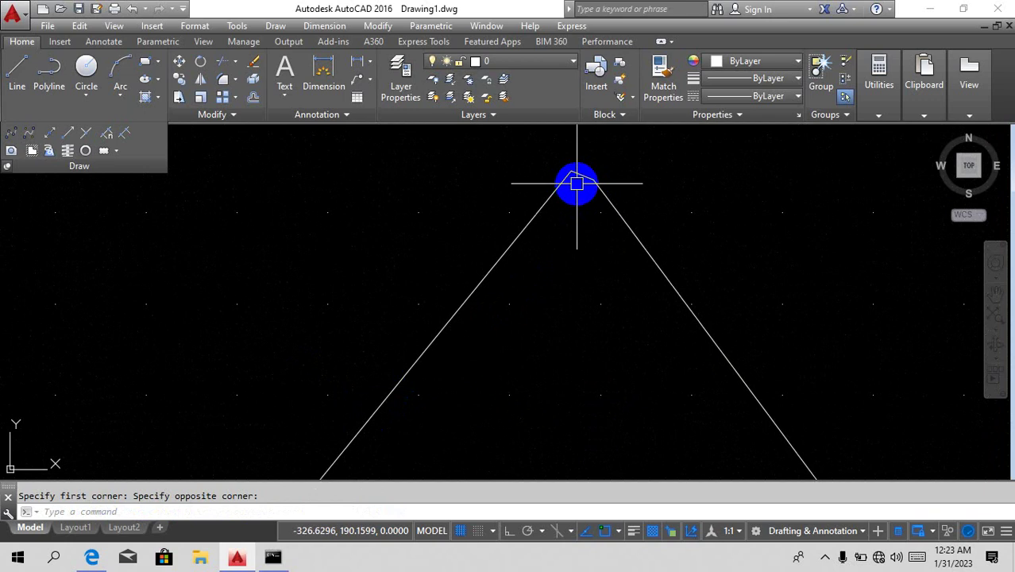
Regenerate the model with REGEN and examine the tip of the zigzag's first peak more closely.
text(regen)
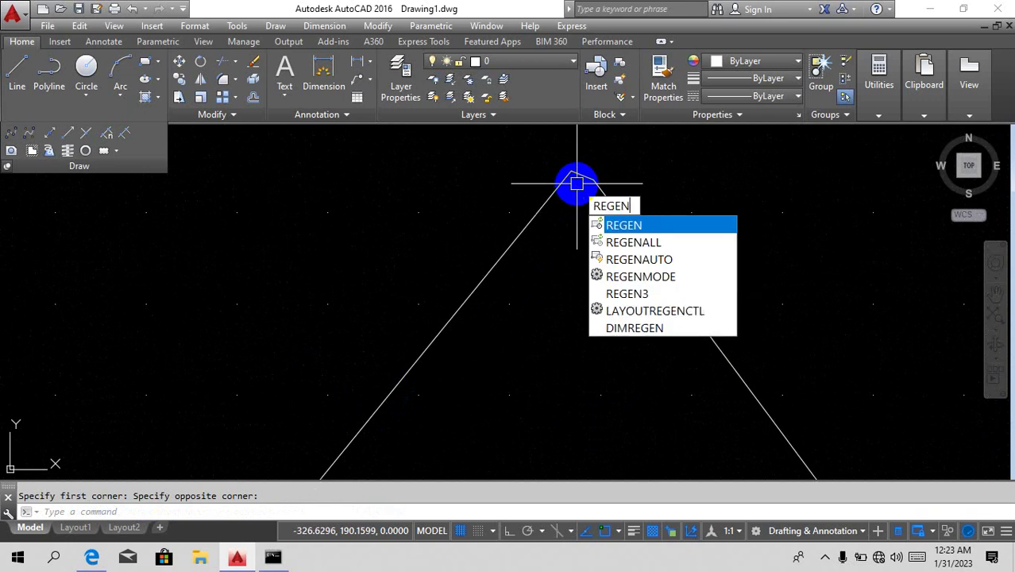
key(Return)
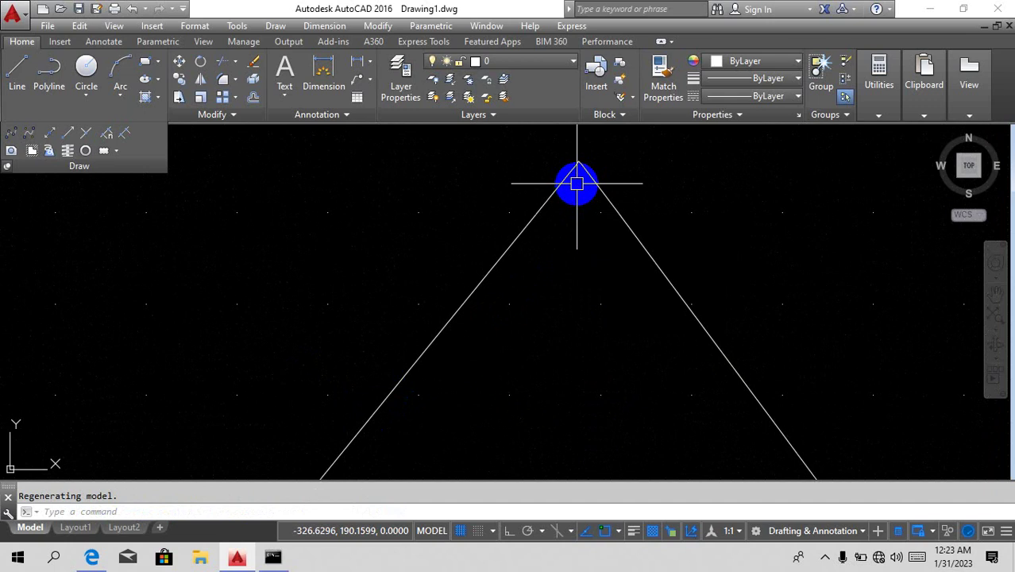
scroll(566, 182, down, 1)
scroll(580, 153, up, 1)
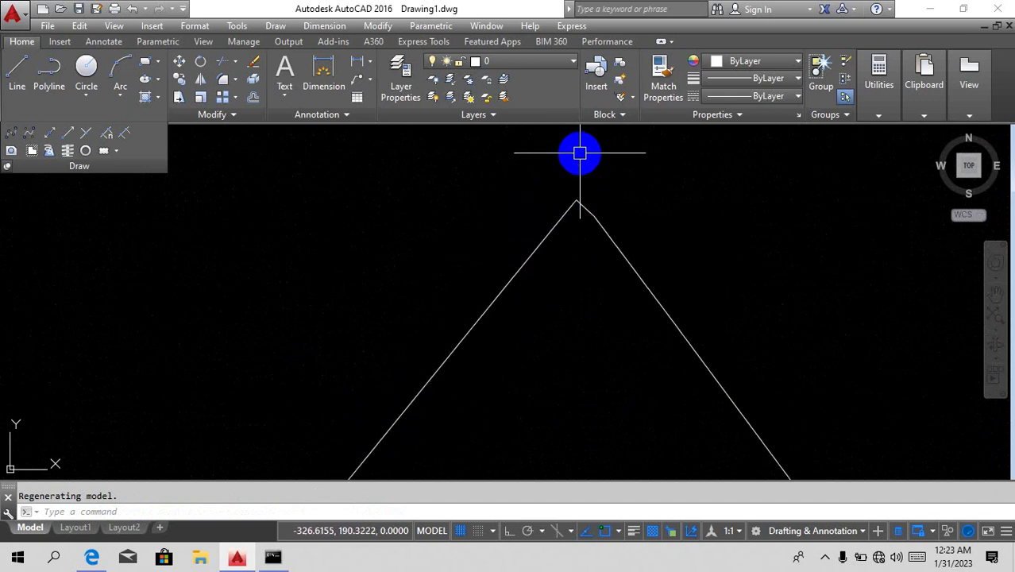
scroll(580, 153, up, 3)
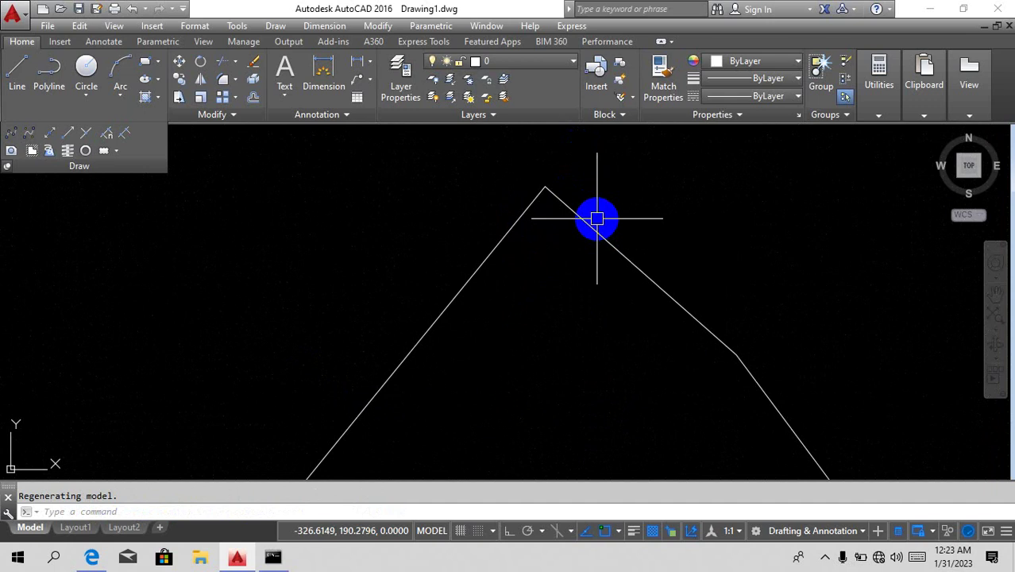
Zoom to the drawing extents and erase both splines.
text(z)
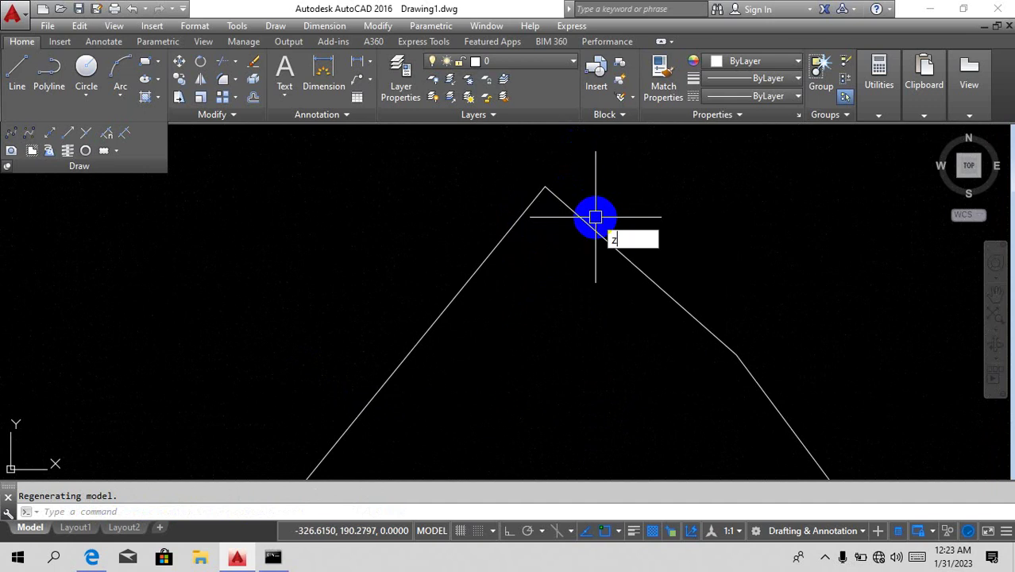
key(Return)
text(e)
key(Return)
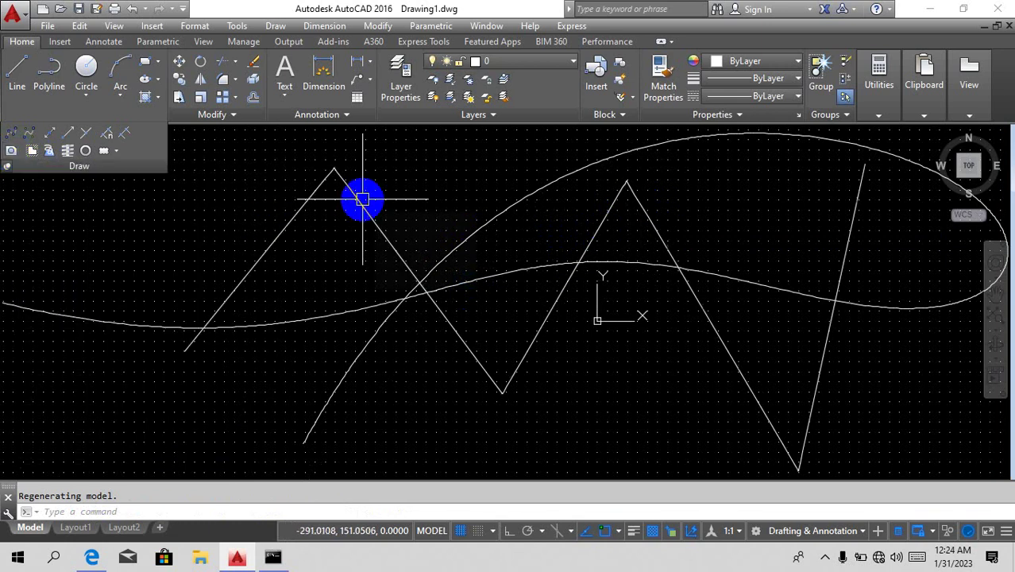
key(ctrl+a)
key(Delete)
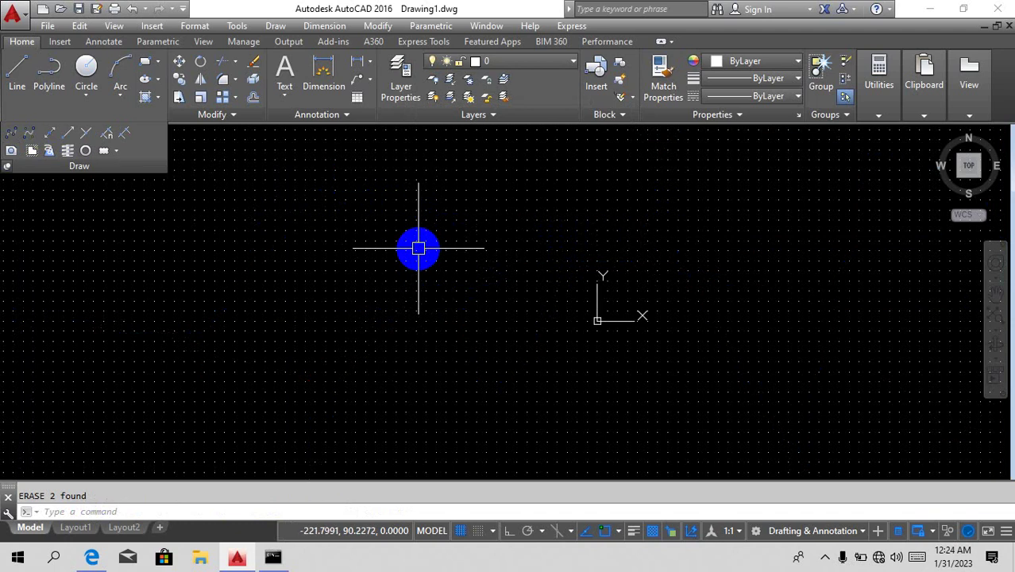
Draw a wide rectangle that encloses the UCS origin near its right edge.
text(mo)
key(Escape)
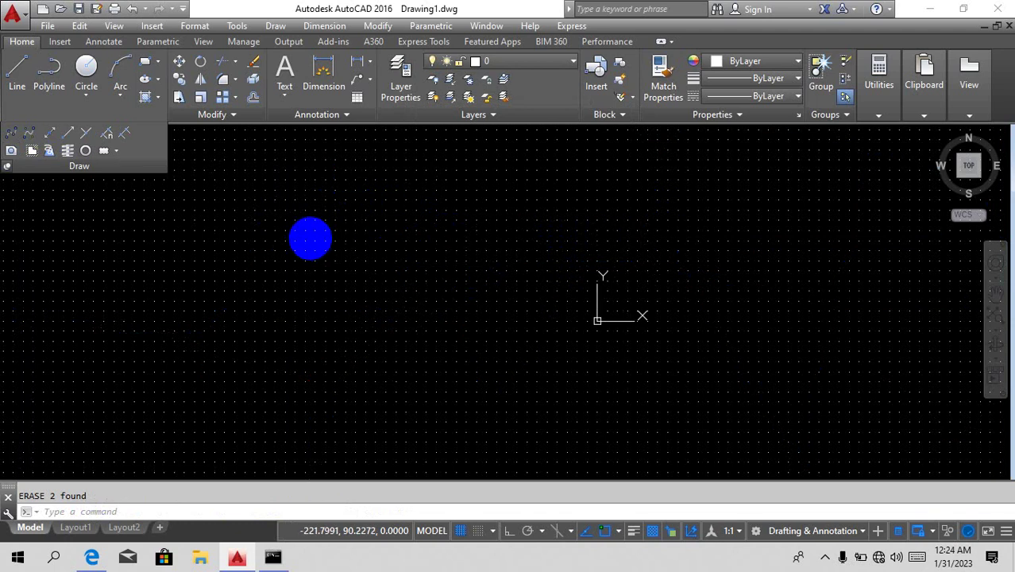
text(rec)
key(Return)
click(281, 238)
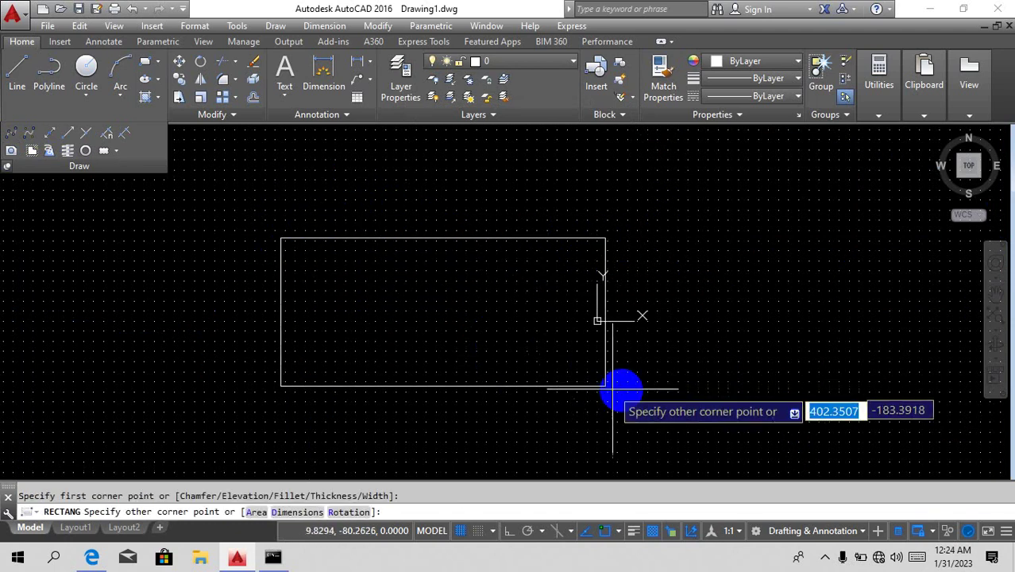
click(659, 396)
Draw a circle of about 121 radius overlapping the rectangle's right edge and a larger circle overlapping its upper-left corner.
text(c)
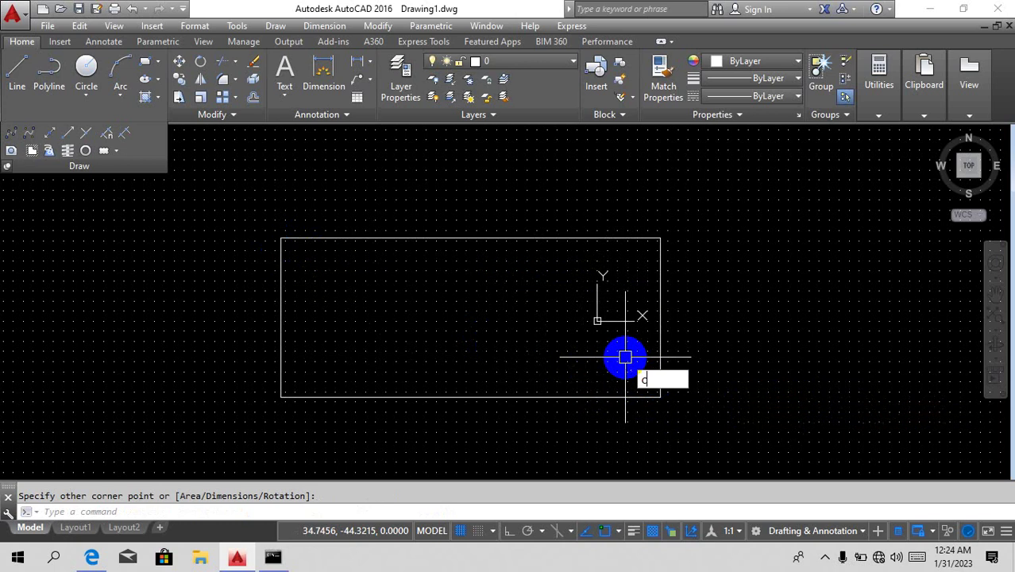
key(Return)
click(706, 276)
click(619, 321)
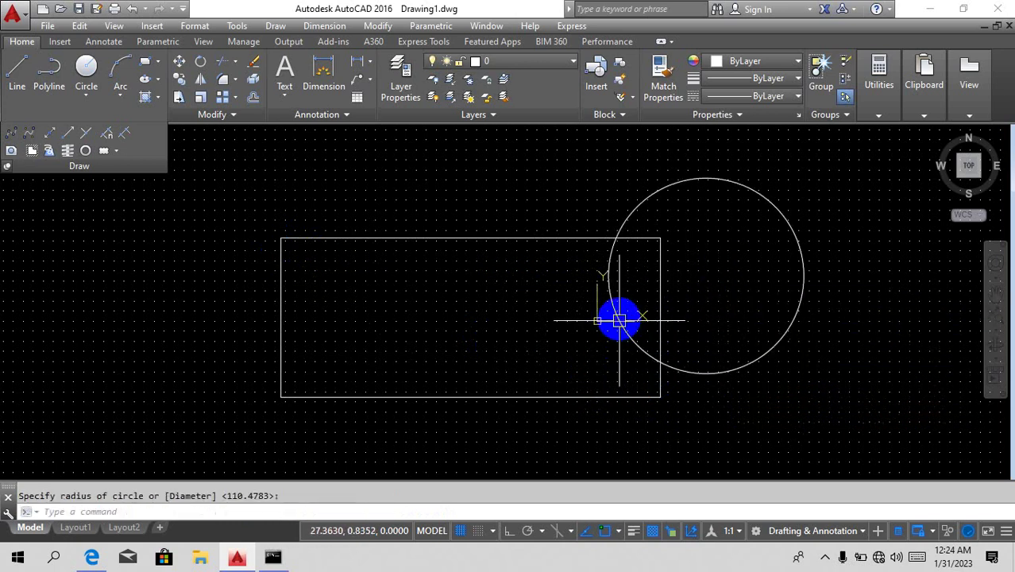
key(Return)
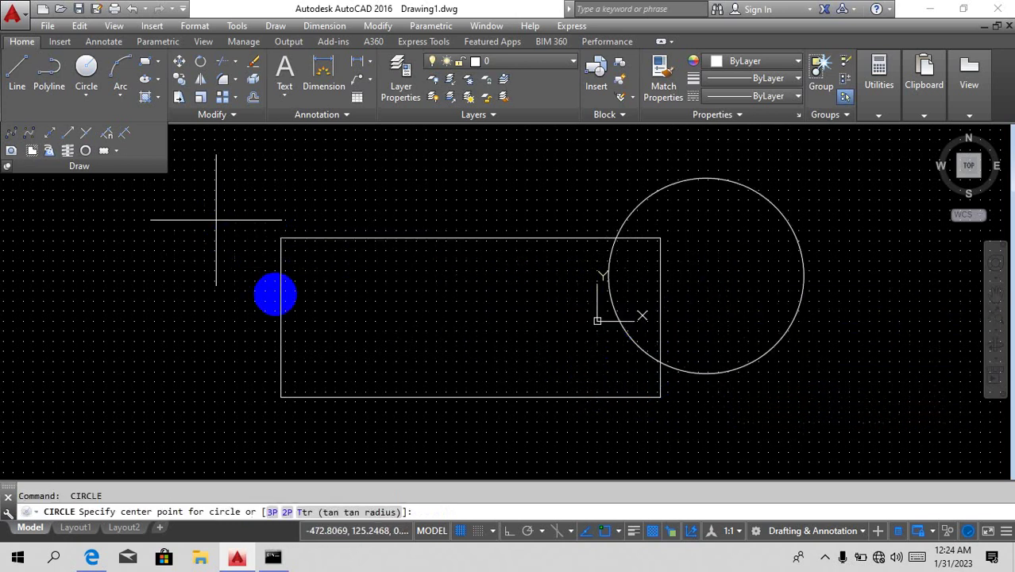
click(215, 221)
click(314, 339)
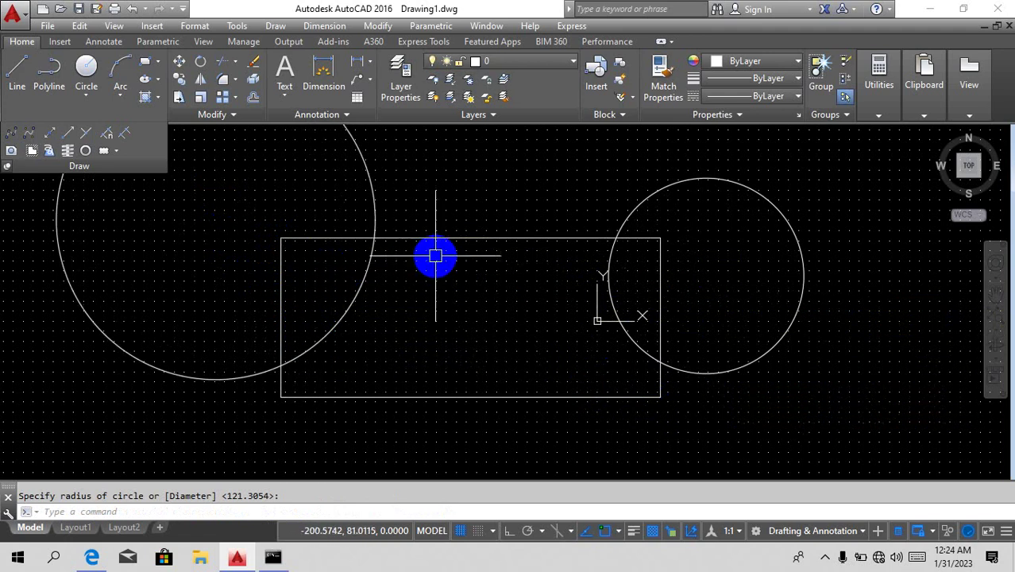
key(Escape)
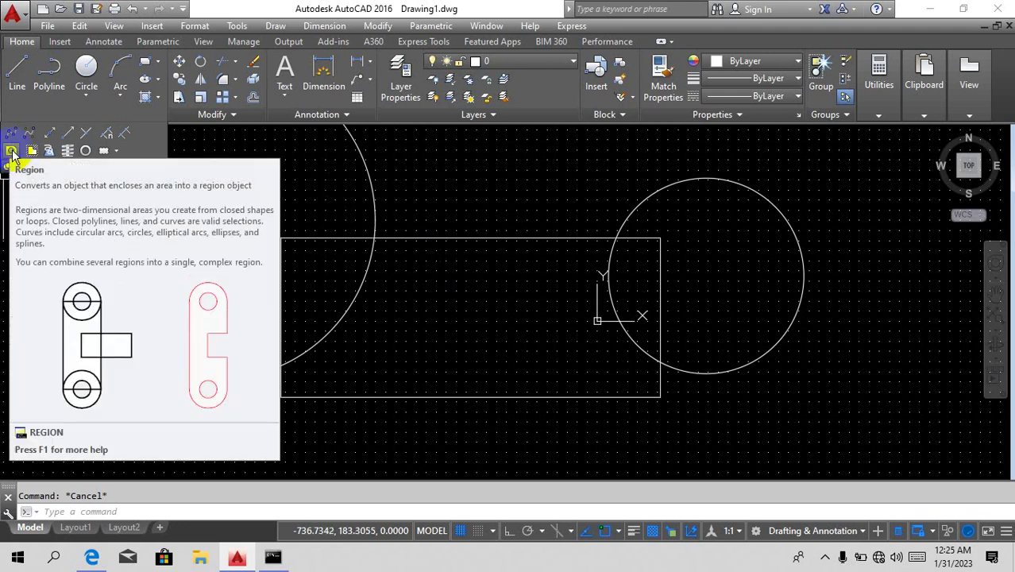
Convert the rectangle and both circles into regions with the Region command.
key(Return)
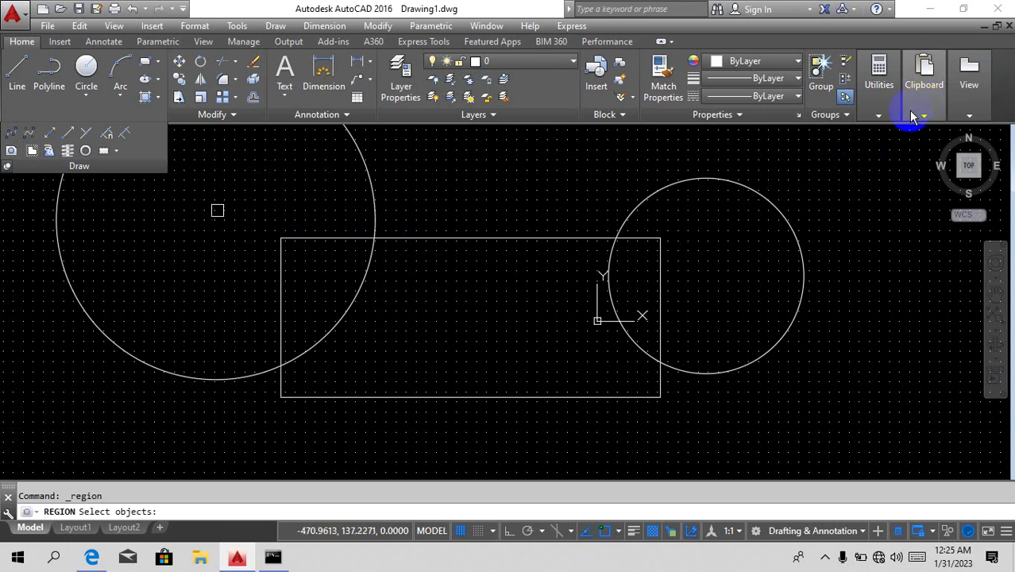
click(819, 172)
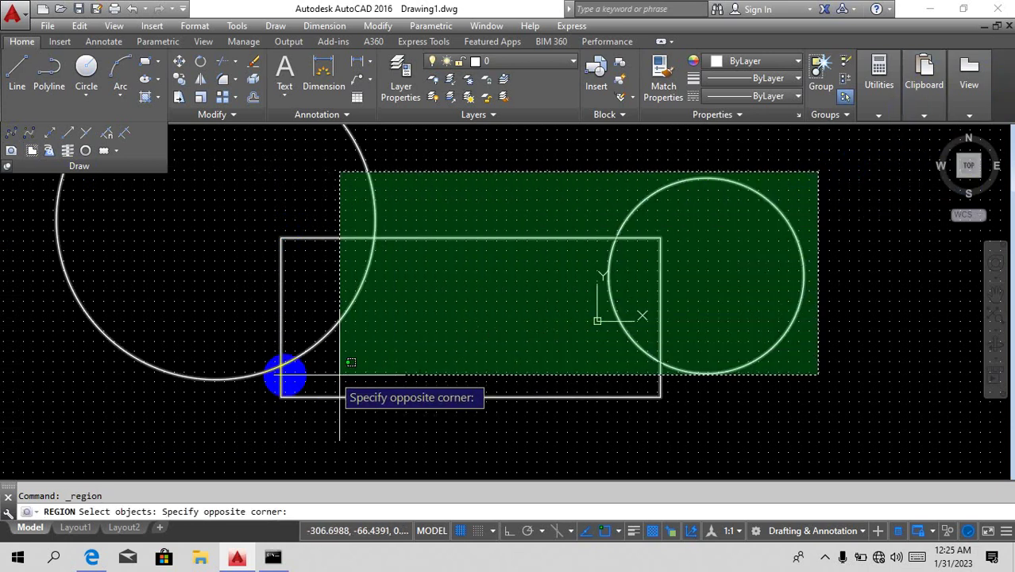
click(194, 385)
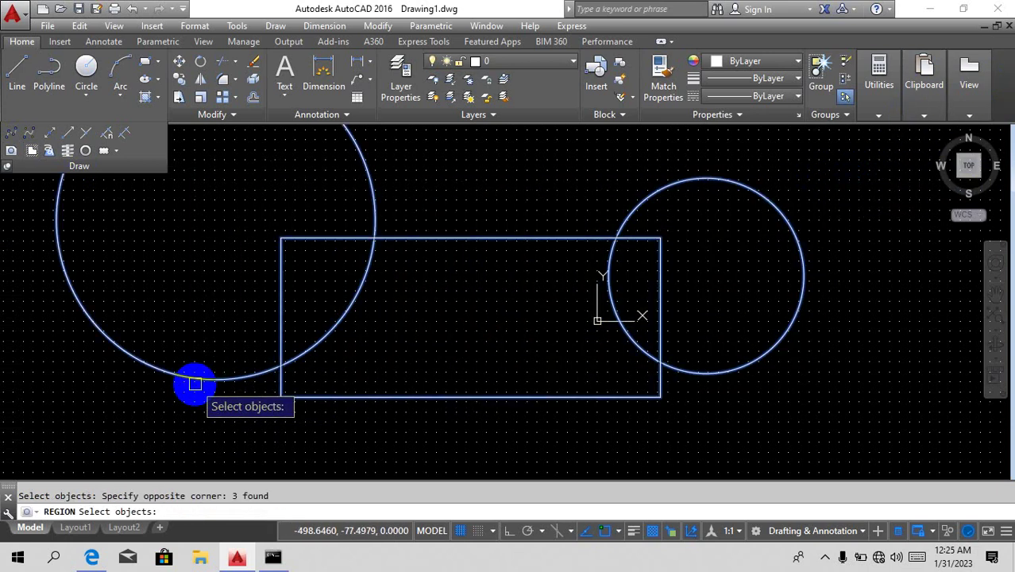
key(Return)
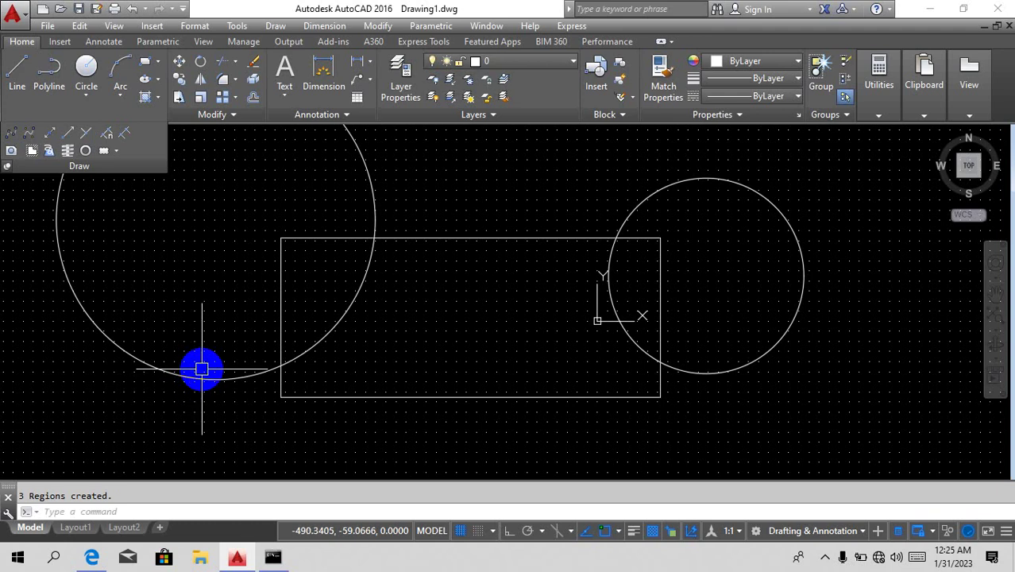
Combine the large circle, rectangle and small circle regions into a single region with Union.
text(uni)
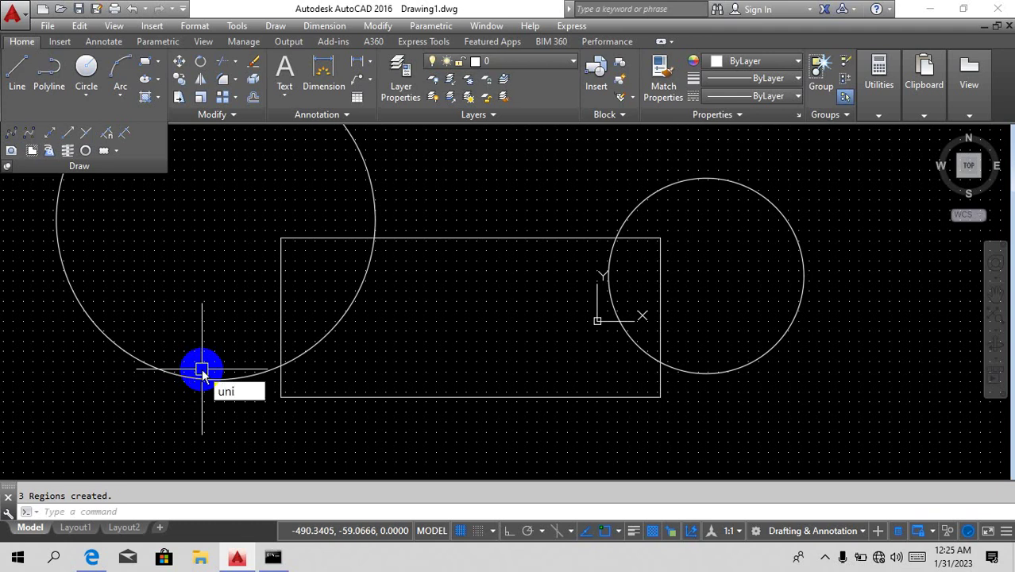
key(Escape)
click(202, 379)
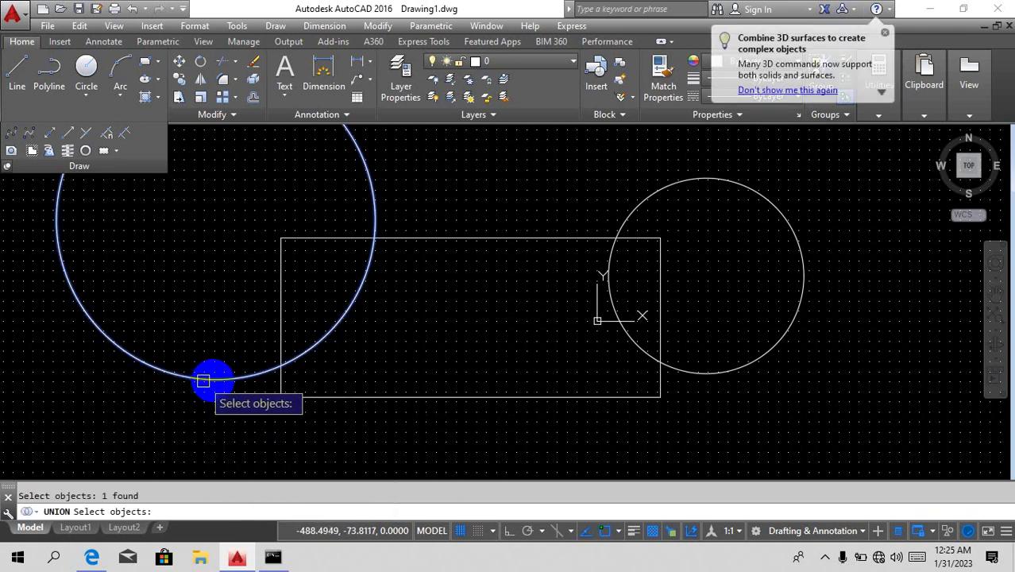
click(282, 397)
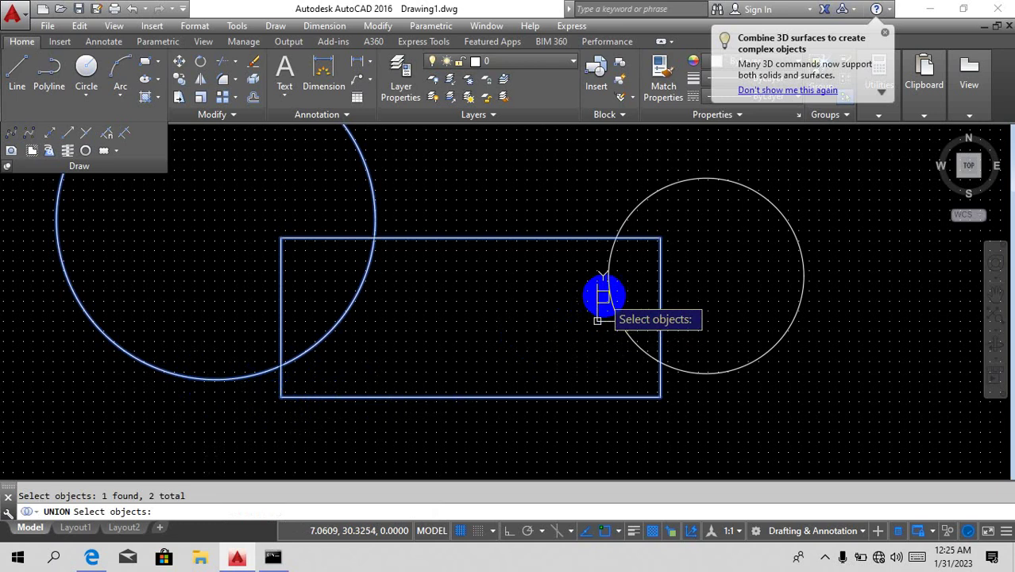
click(607, 295)
key(Return)
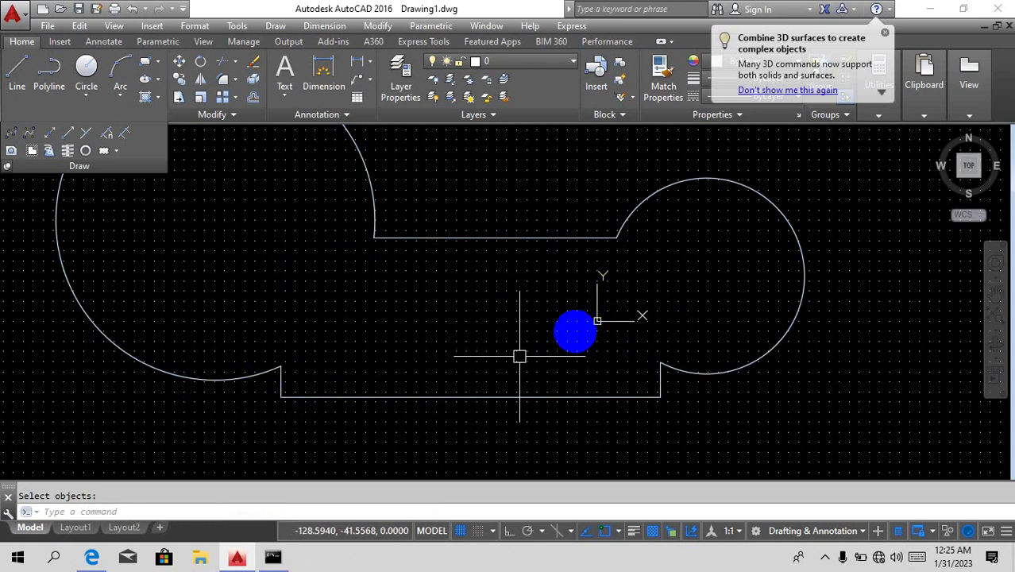
scroll(553, 306, down, 2)
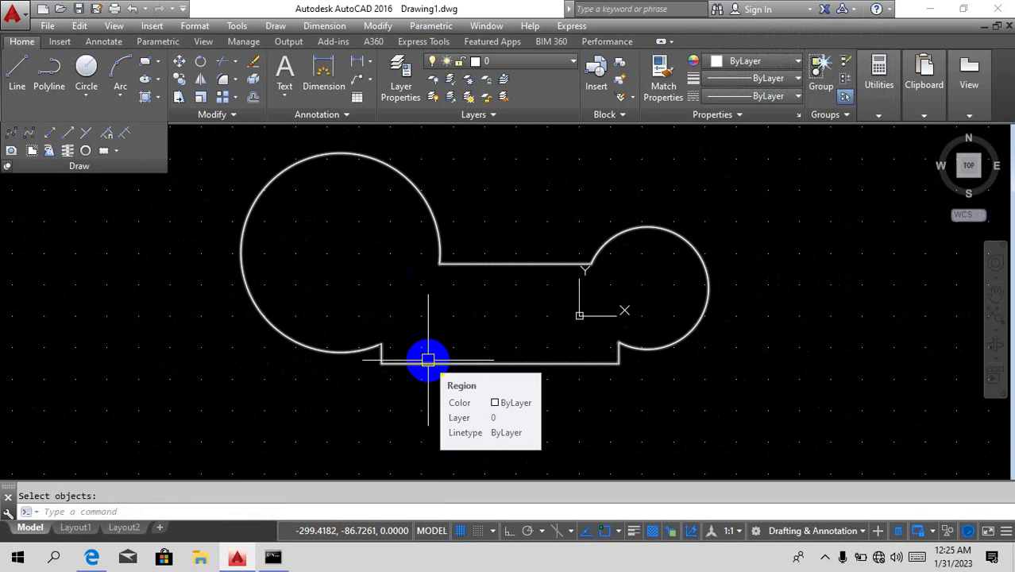
Undo the union and the region conversion of the rectangle and circles.
key(ctrl+z)
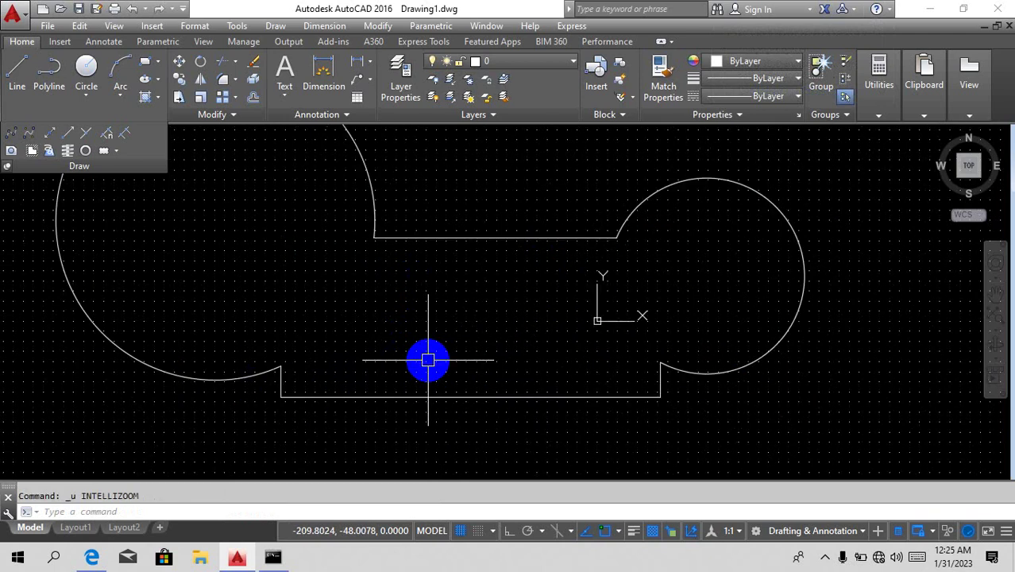
key(ctrl+z)
key(ctrl+z)
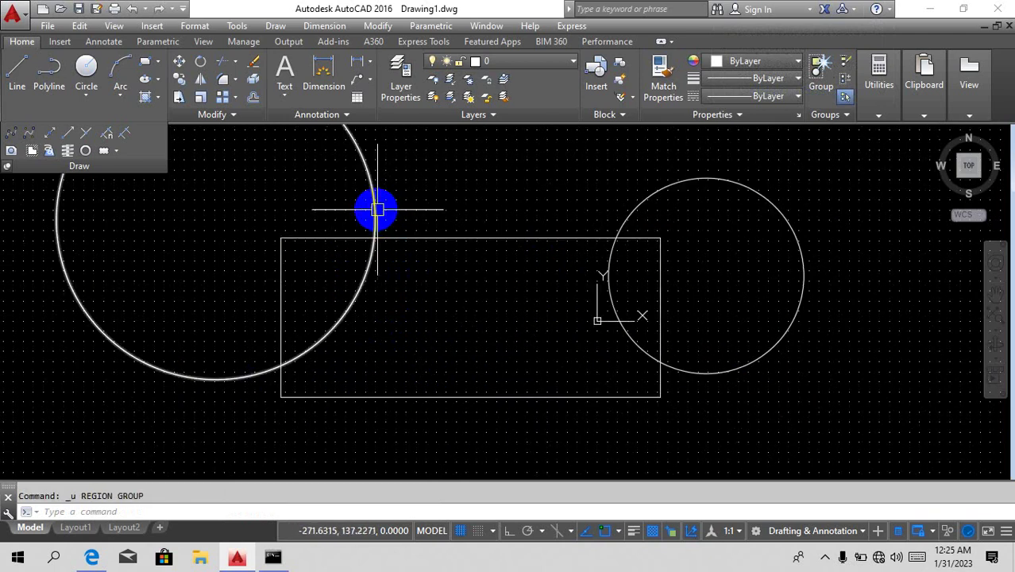
Enter the Union command for the rectangle and circles that are not converted to regions.
text(yuni)
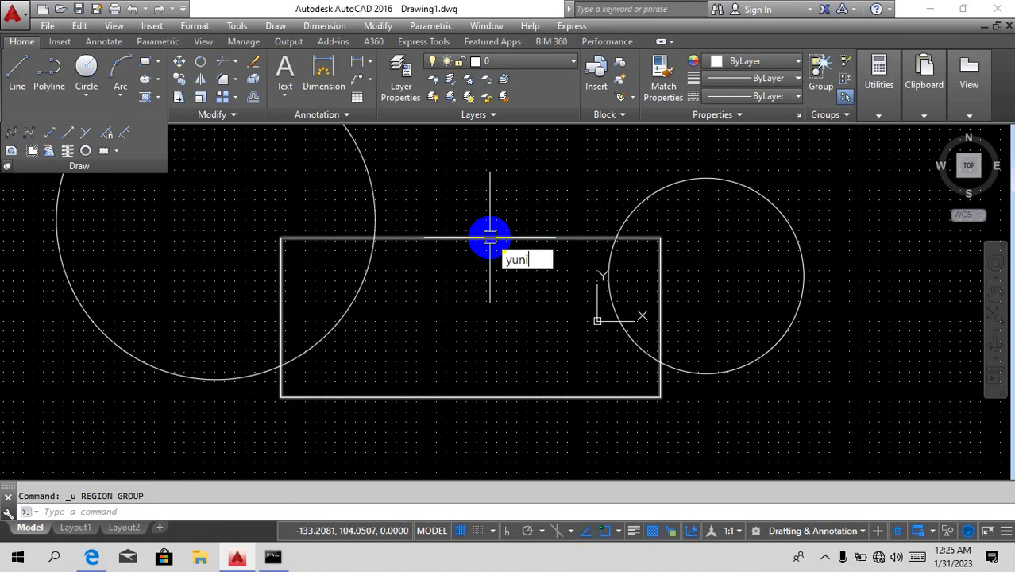
key(BackSpace)
key(BackSpace)
key(BackSpace)
key(BackSpace)
text(unui)
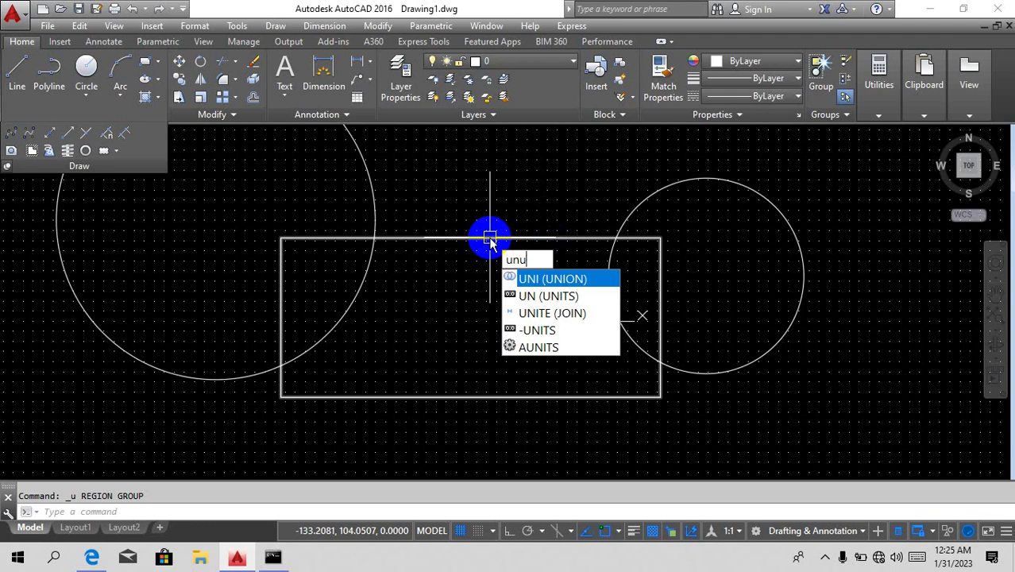
key(BackSpace)
key(BackSpace)
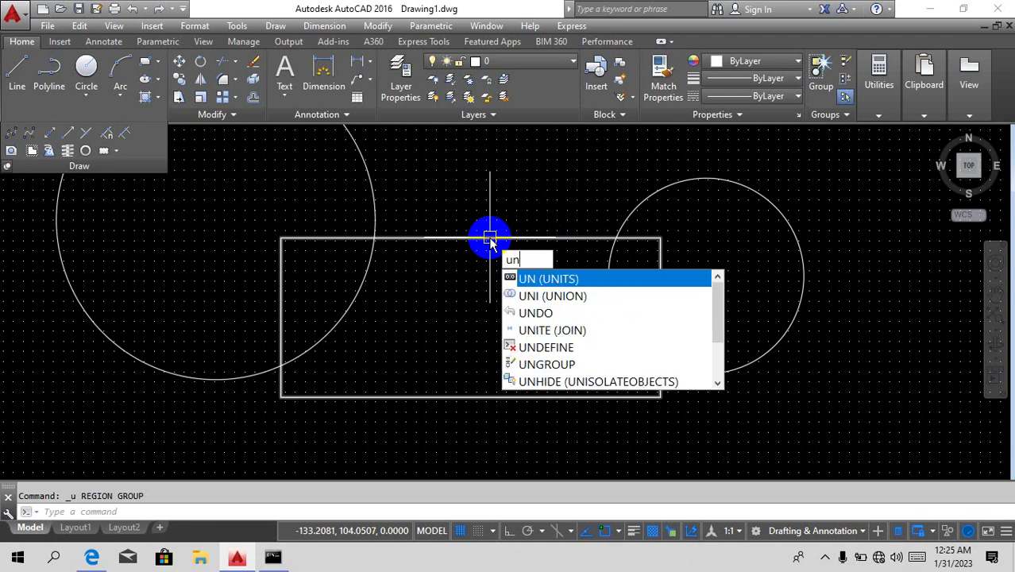